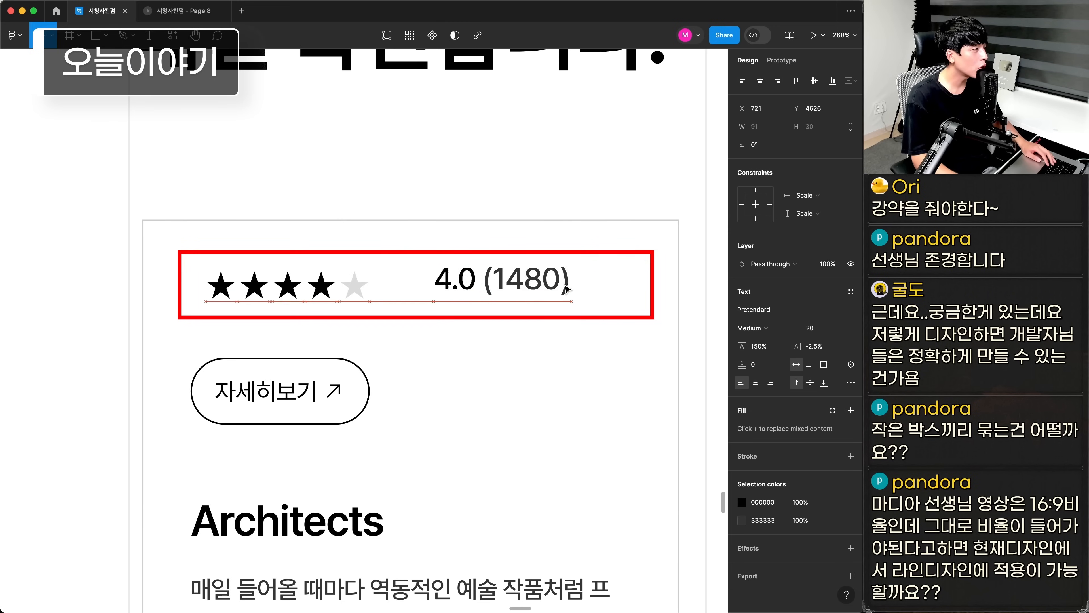
left_click_drag(348, 295, 452, 299)
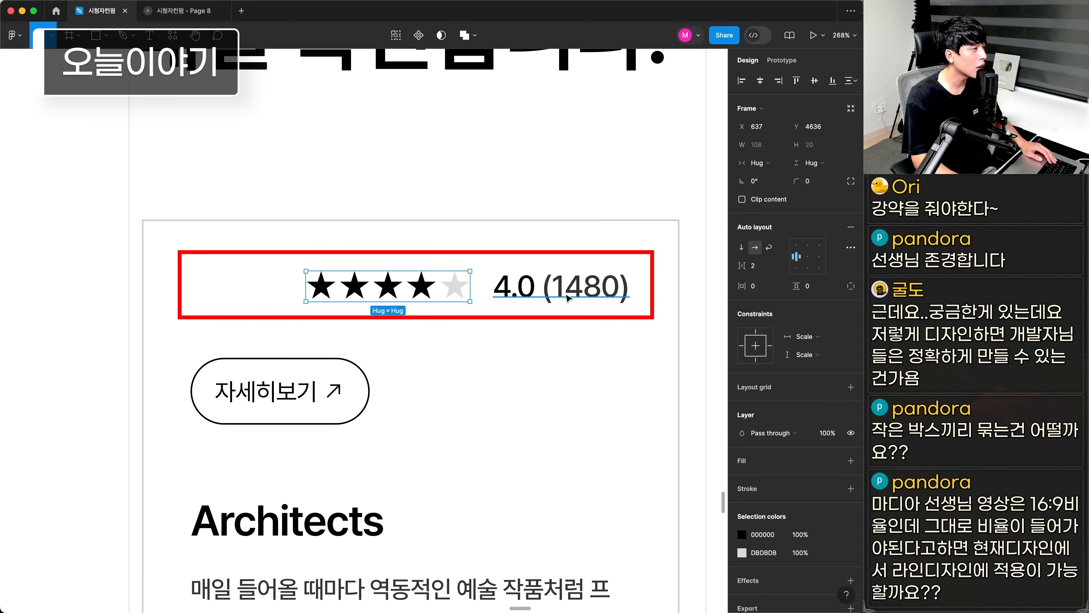
key("ctrl+z")
key("ctrl+shift+z")
key("ctrl+z")
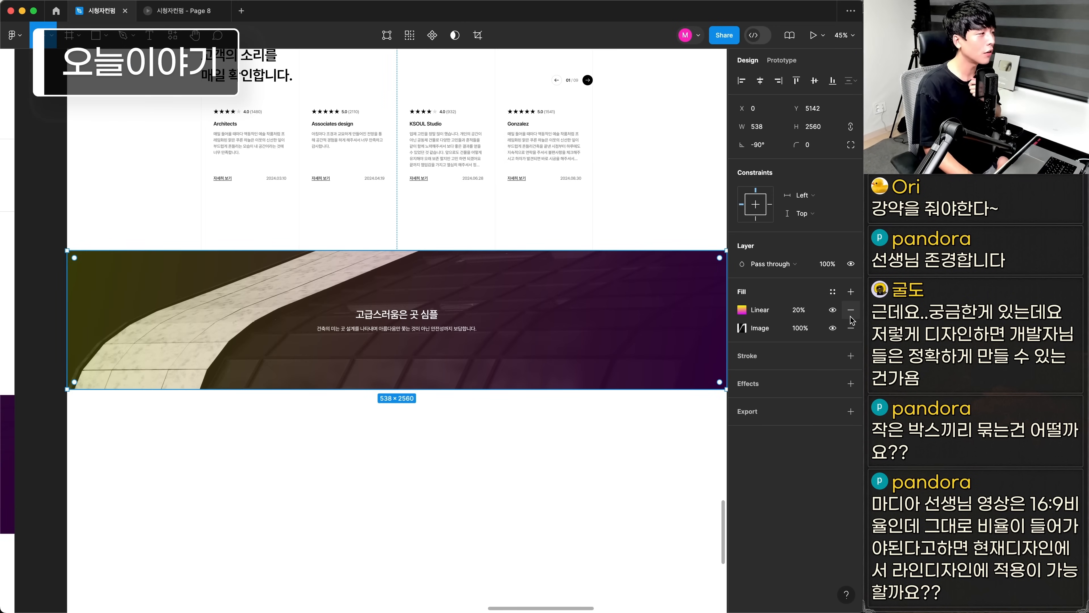
key("Escape")
scroll(442, 386, "up", 15)
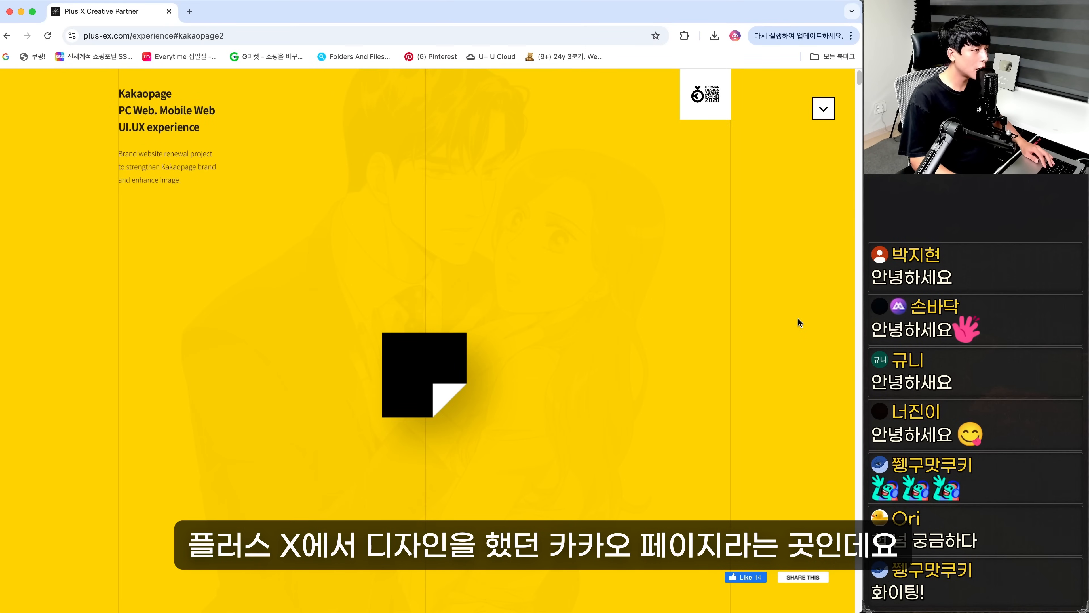
Review the Kakaopage case study on the Plus X site in the browser, examining its background lines from hero to news section
scroll(776, 339, "down", 2)
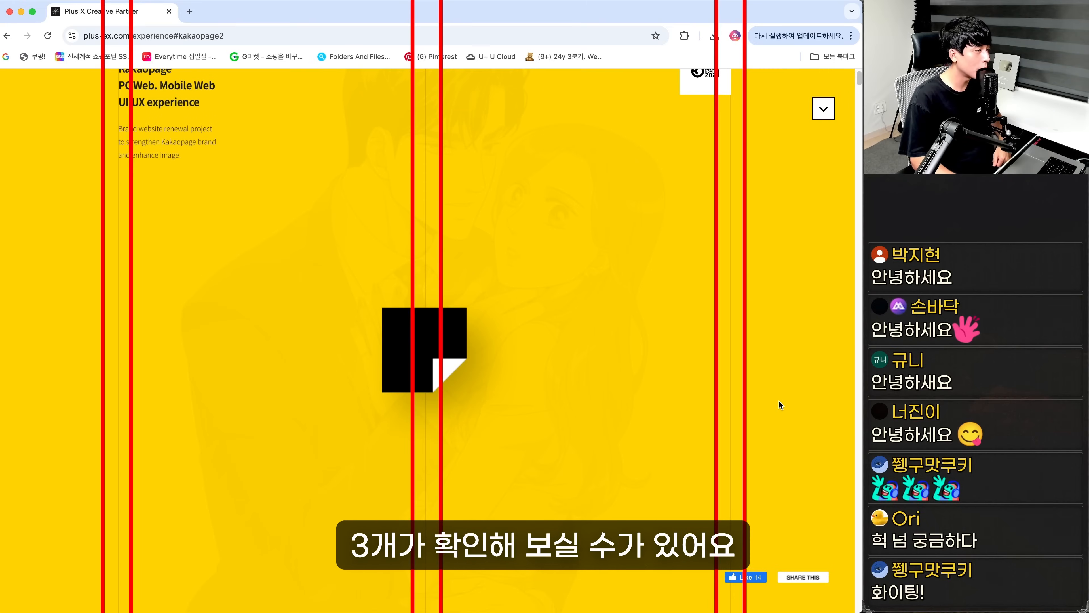
scroll(771, 429, "down", 10)
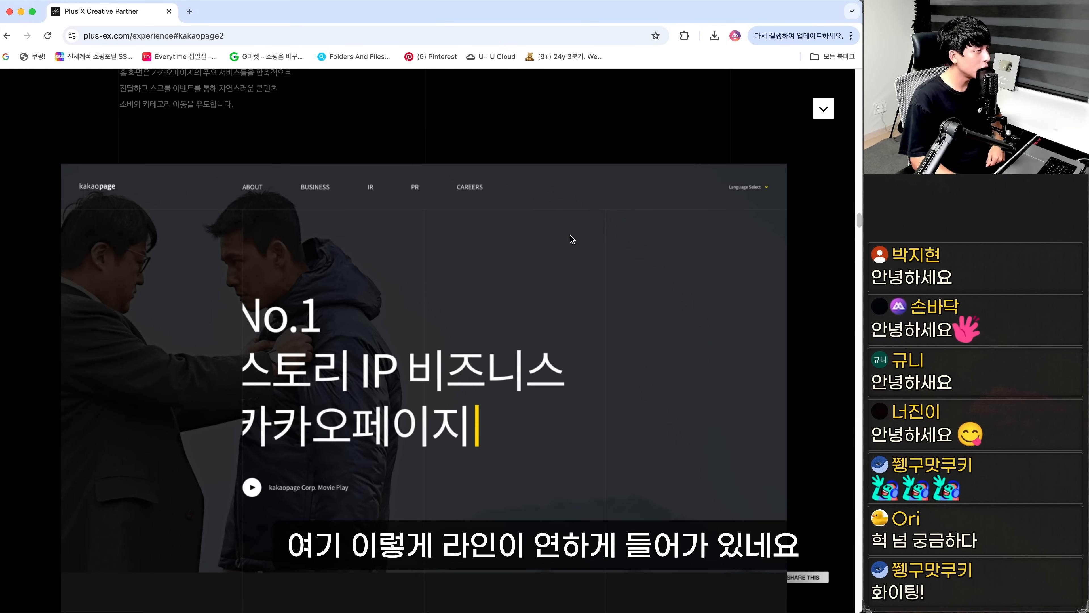
scroll(573, 239, "down", 5)
scroll(603, 461, "down", 2)
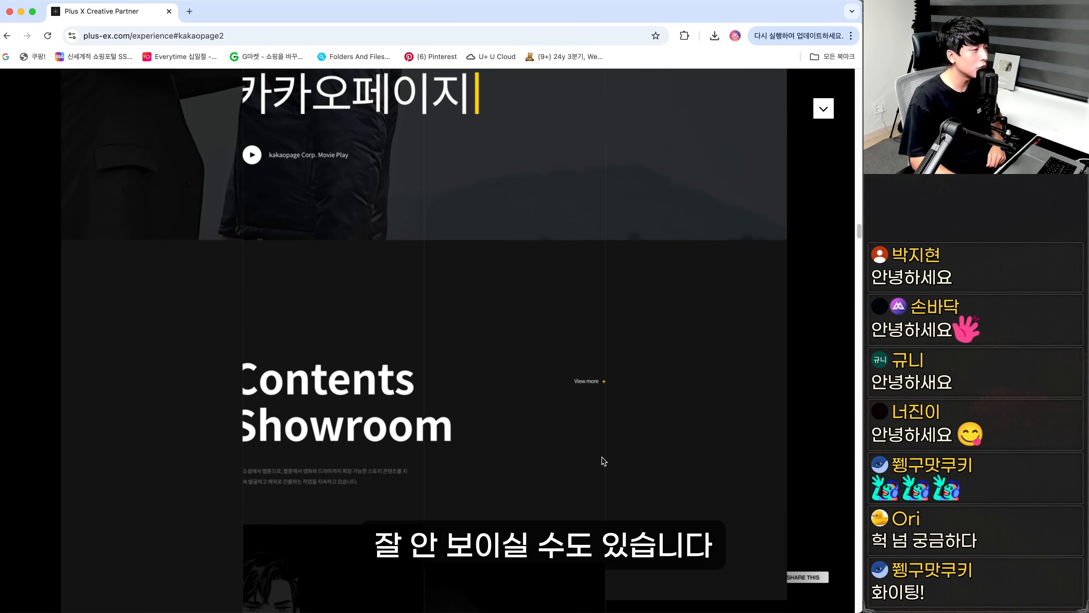
scroll(604, 461, "down", 10)
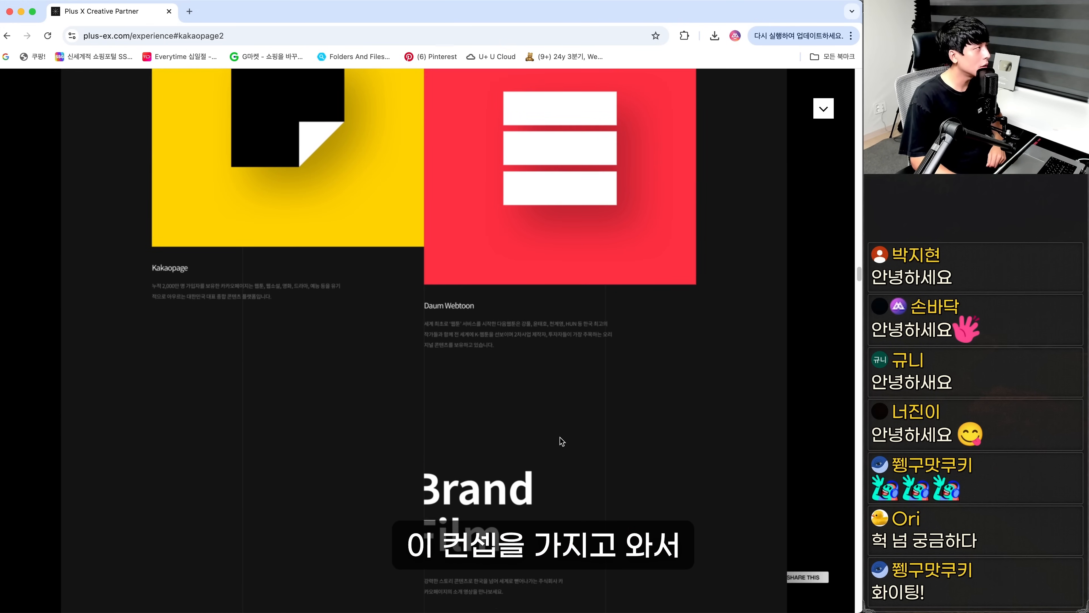
scroll(339, 356, "down", 10)
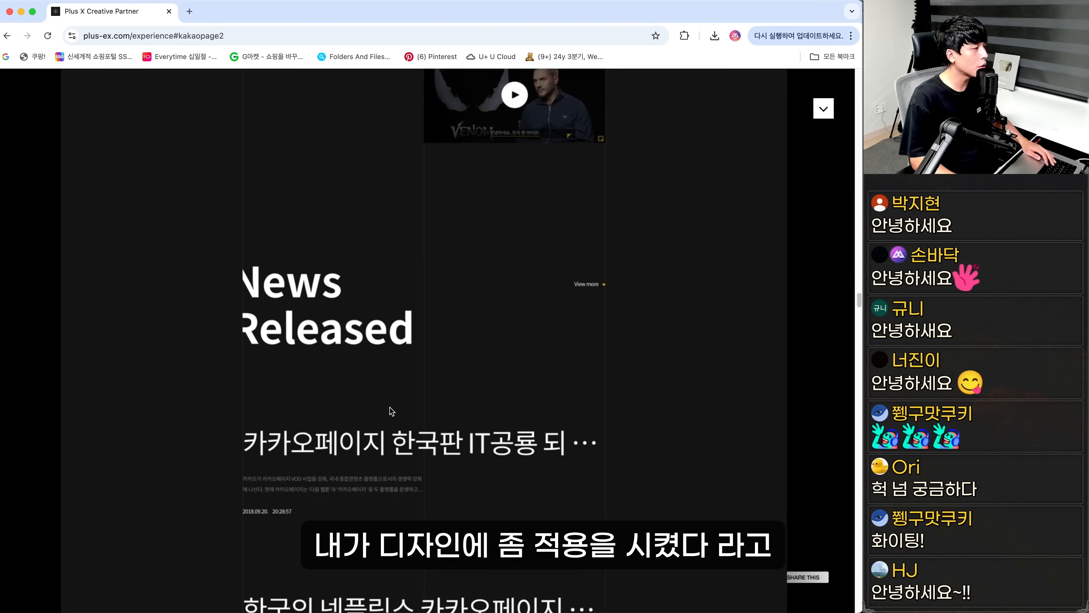
scroll(392, 411, "down", 5)
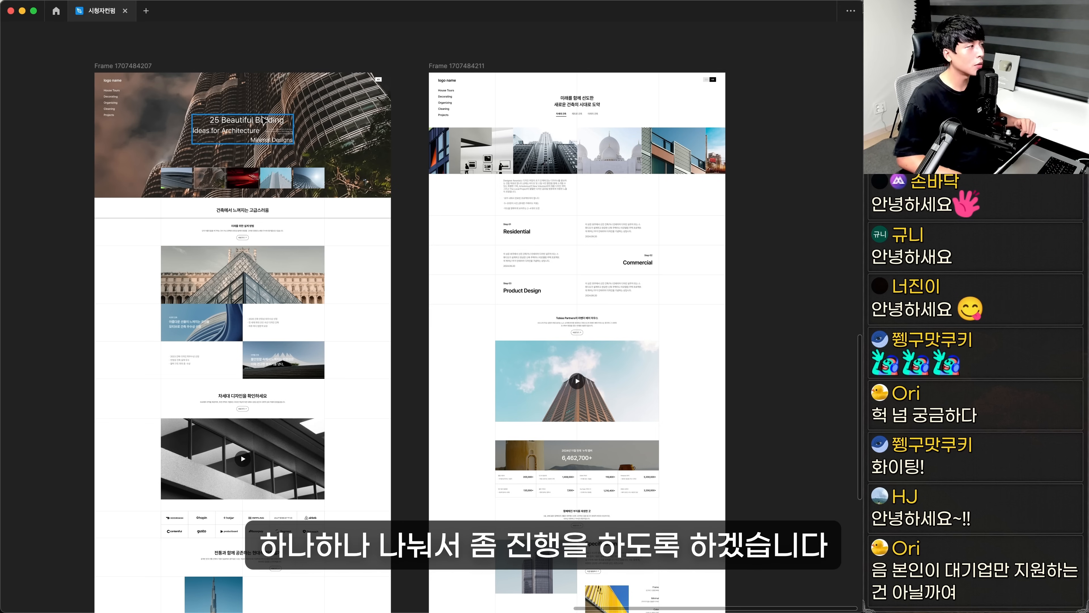
Present the architecture homepage in Figma and review its hero, image grid, video and client logo sections
left_click(102, 68)
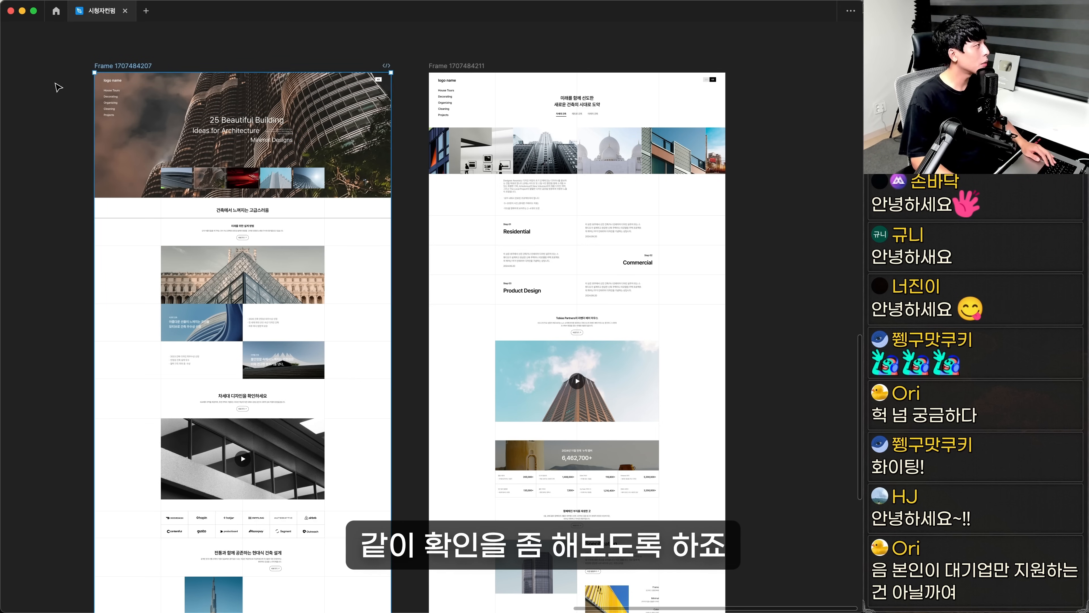
left_click_drag(63, 63, 415, 296)
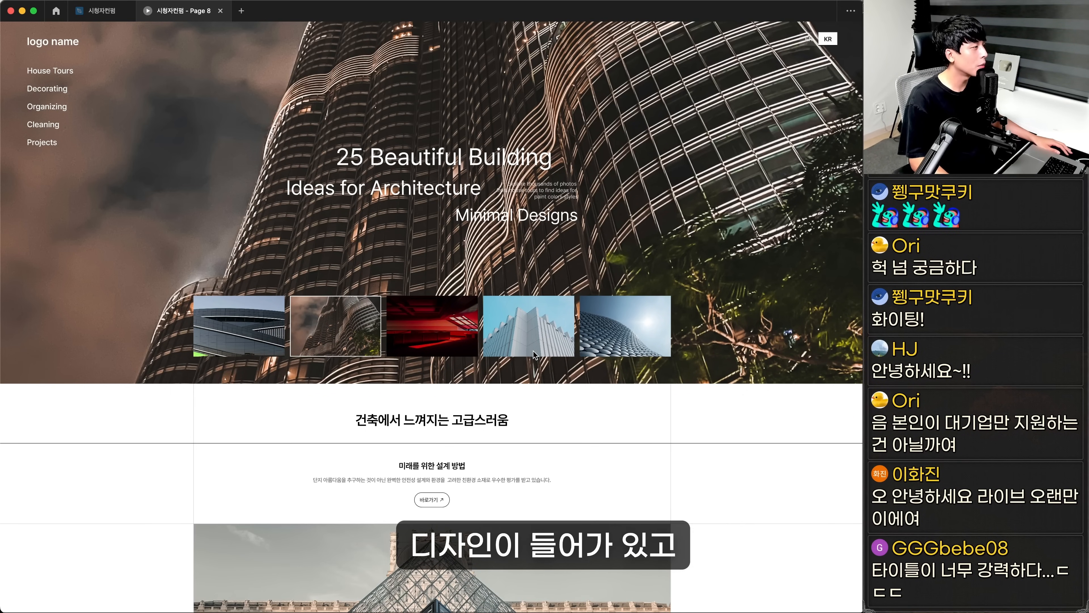
scroll(517, 384, "down", 8)
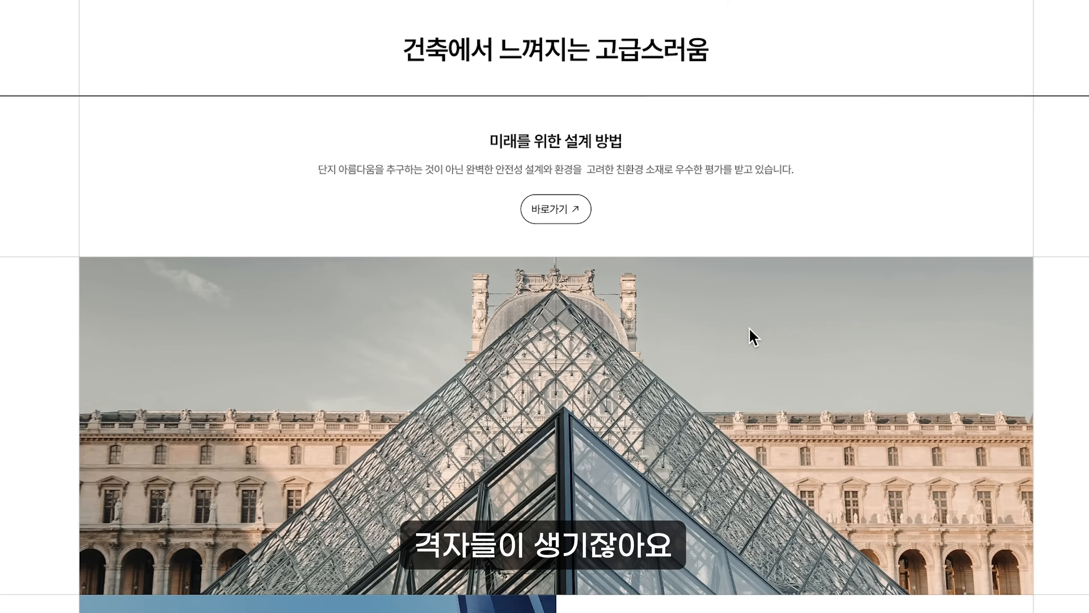
scroll(528, 320, "down", 3)
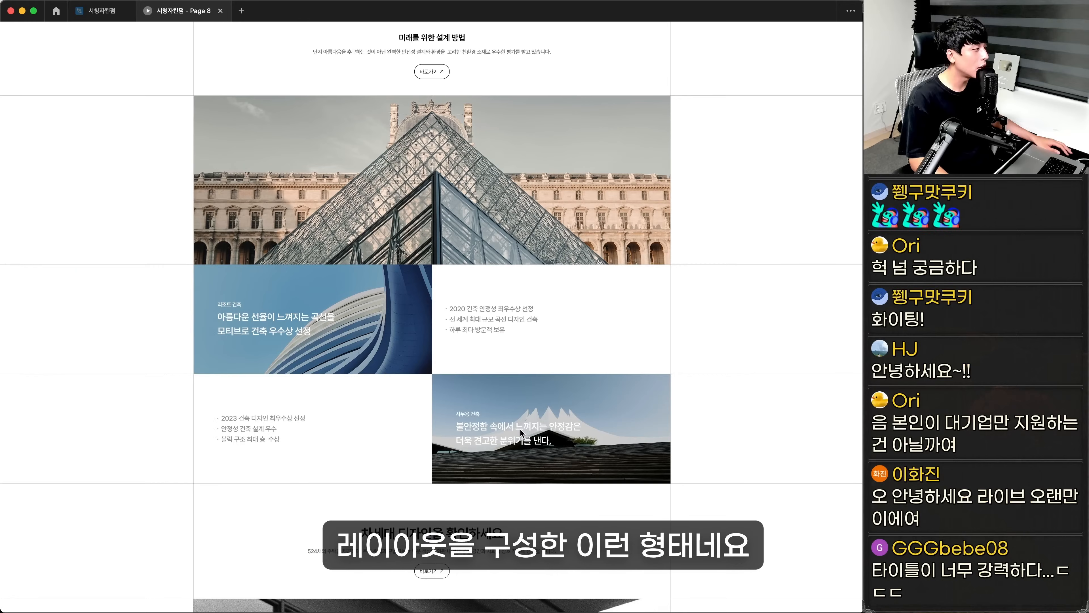
scroll(519, 429, "down", 3)
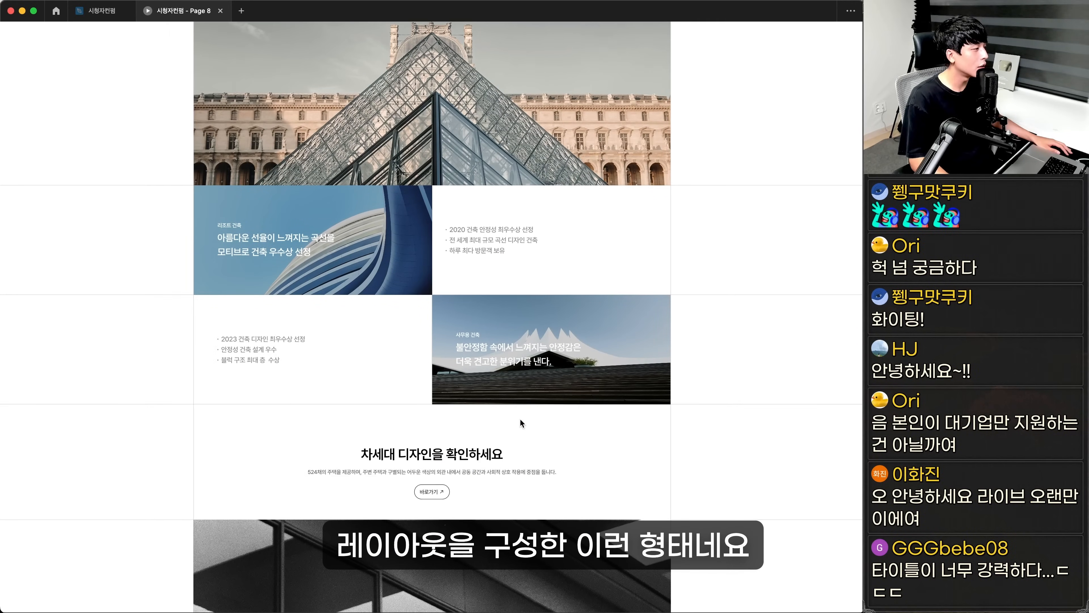
scroll(520, 418, "down", 4)
scroll(528, 428, "down", 4)
scroll(531, 424, "down", 2)
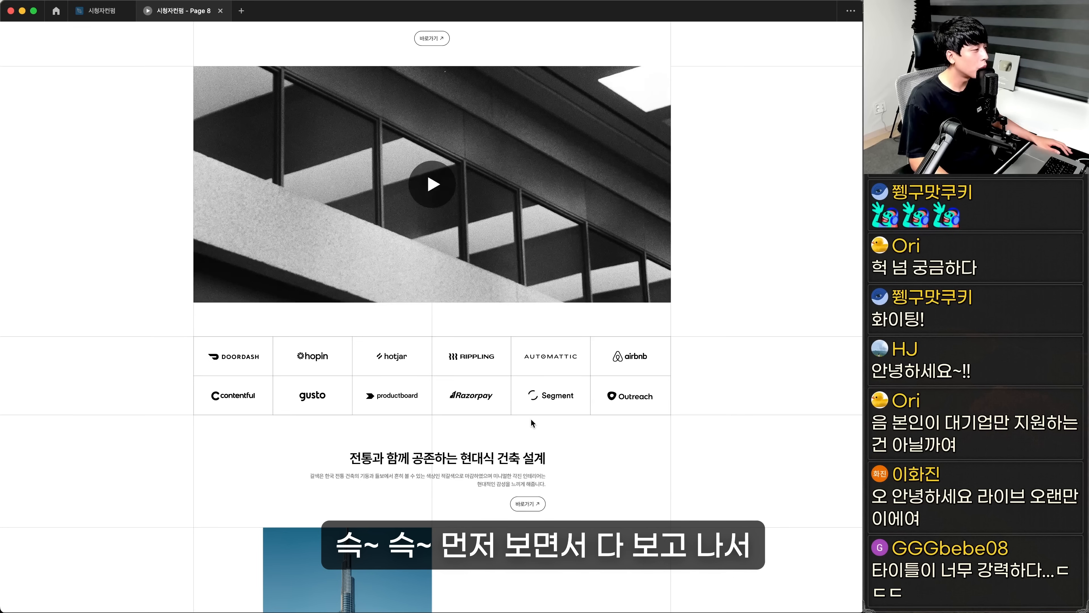
scroll(531, 423, "down", 2)
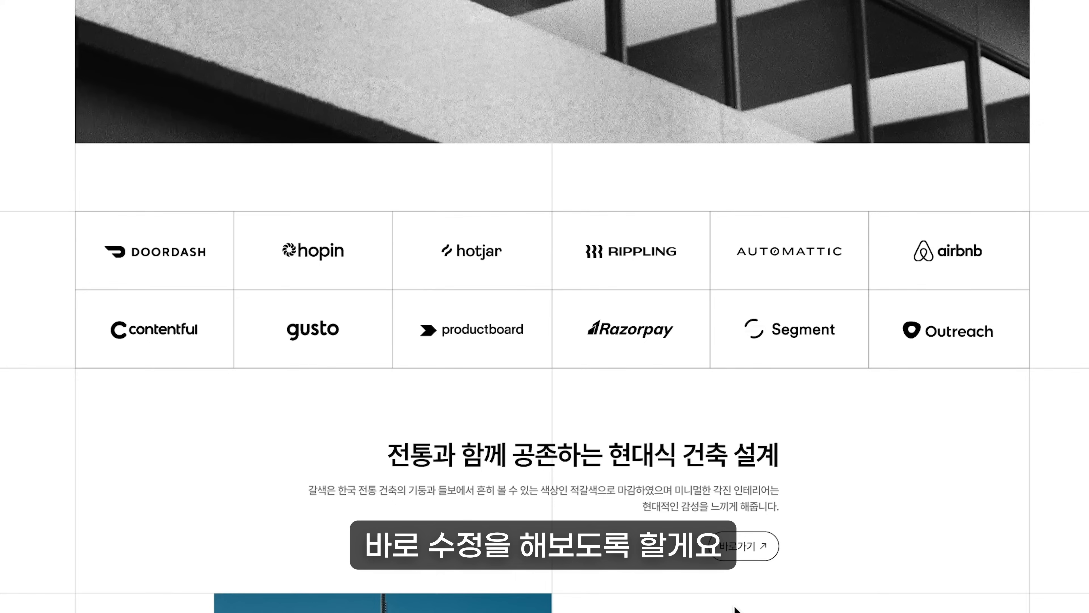
scroll(523, 444, "down", 1)
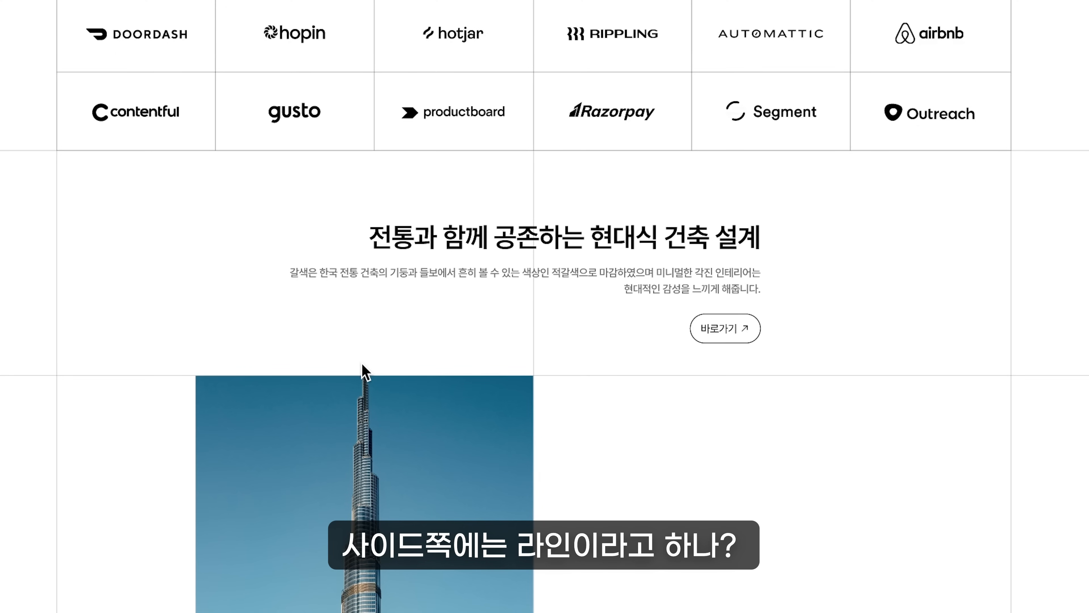
Review the customer reviews, gradient banner and museum gallery sections of the presented homepage, then return to the logo section
scroll(914, 365, "down", 10)
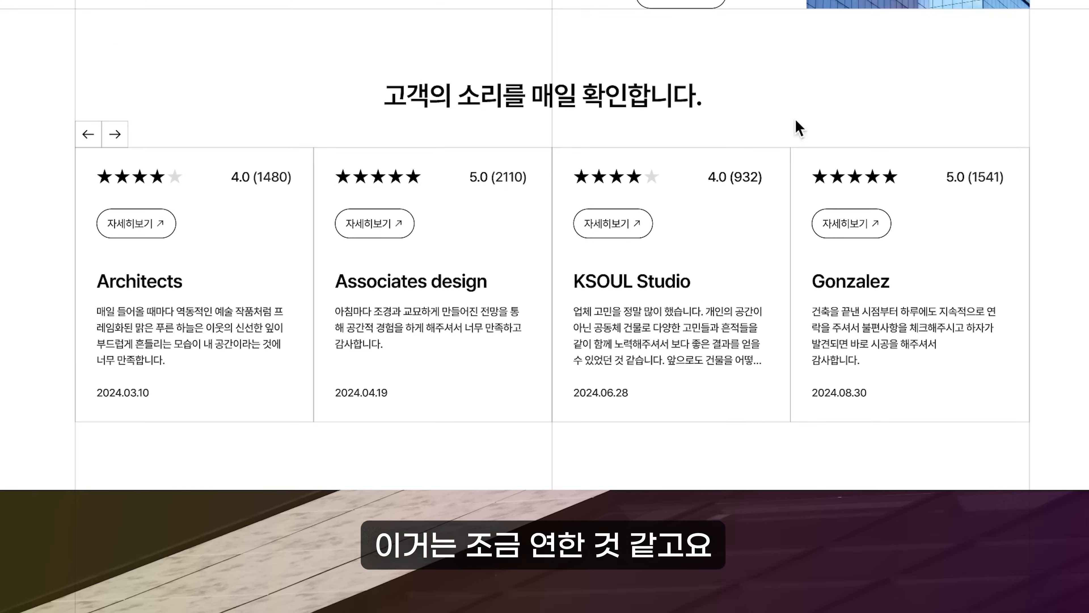
scroll(840, 245, "down", 1)
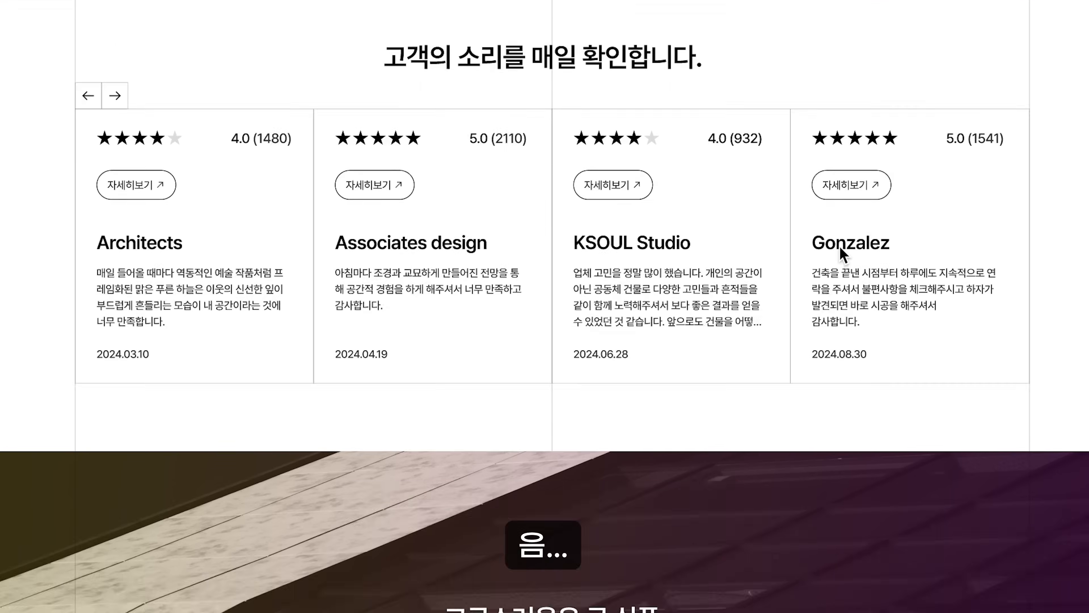
scroll(820, 427, "down", 2)
scroll(576, 396, "down", 6)
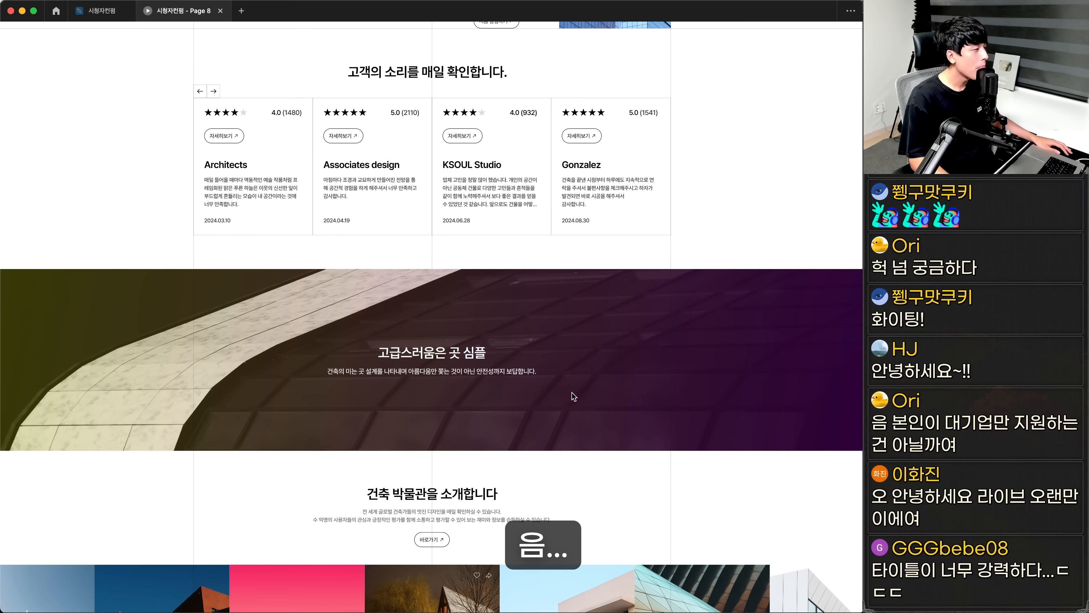
scroll(572, 393, "down", 3)
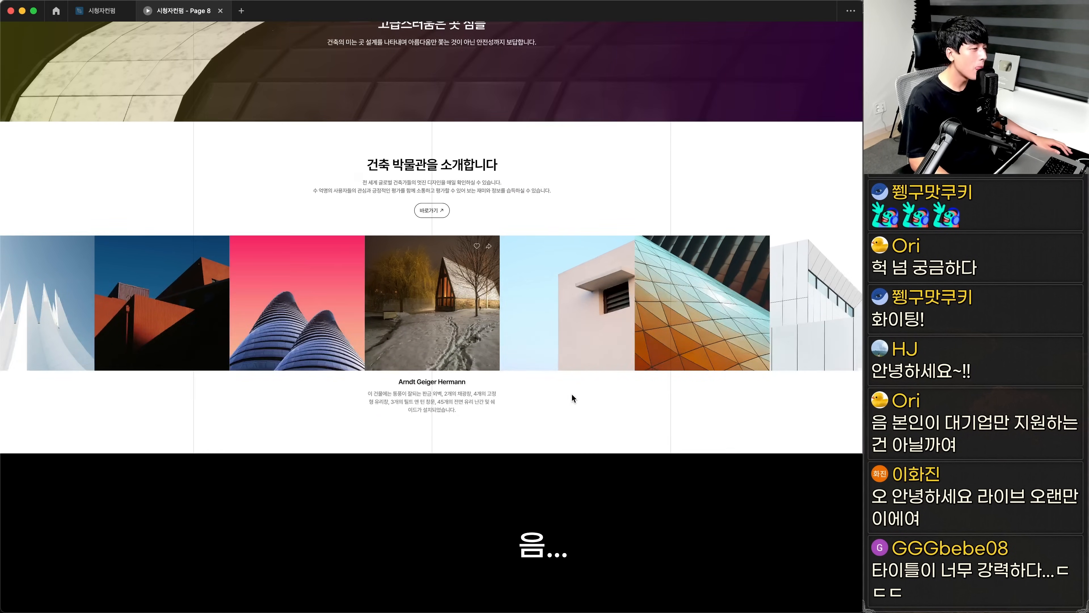
scroll(571, 393, "up", 10)
scroll(572, 394, "up", 7)
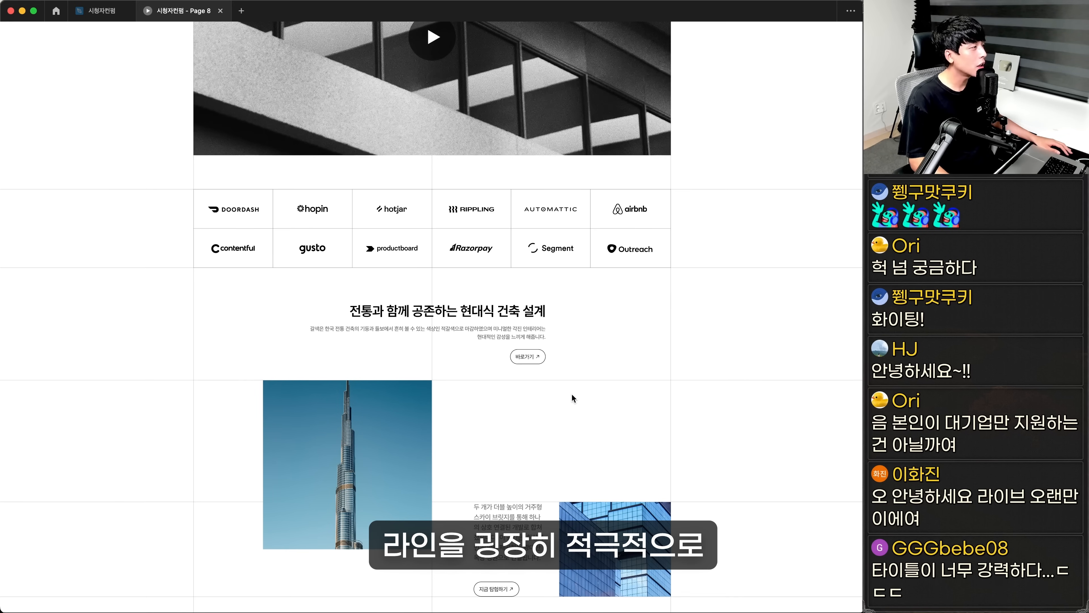
scroll(574, 398, "up", 10)
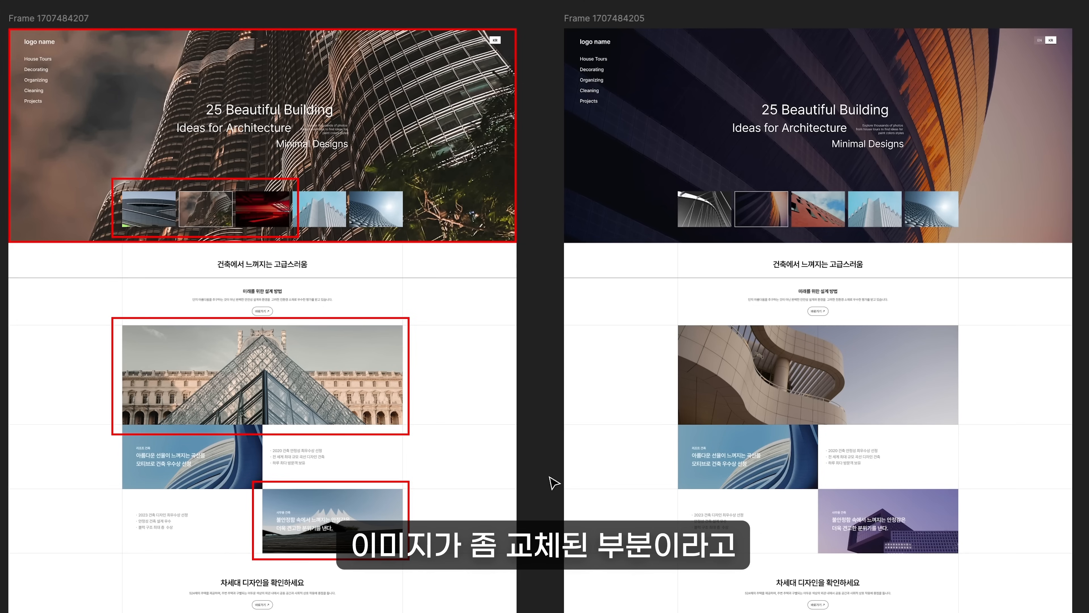
Compare the original page's hero thumbnails, pyramid photo, building card, tower photo and gallery images with the revised copy beside it
left_click(163, 213)
scroll(498, 414, "down", 5)
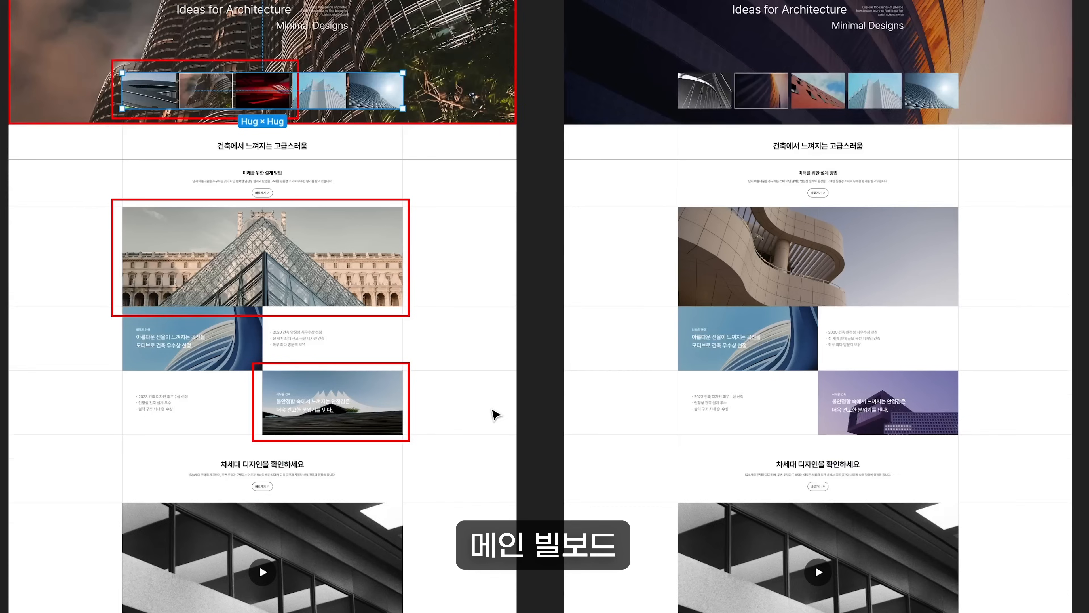
left_click(341, 175)
left_click(367, 283)
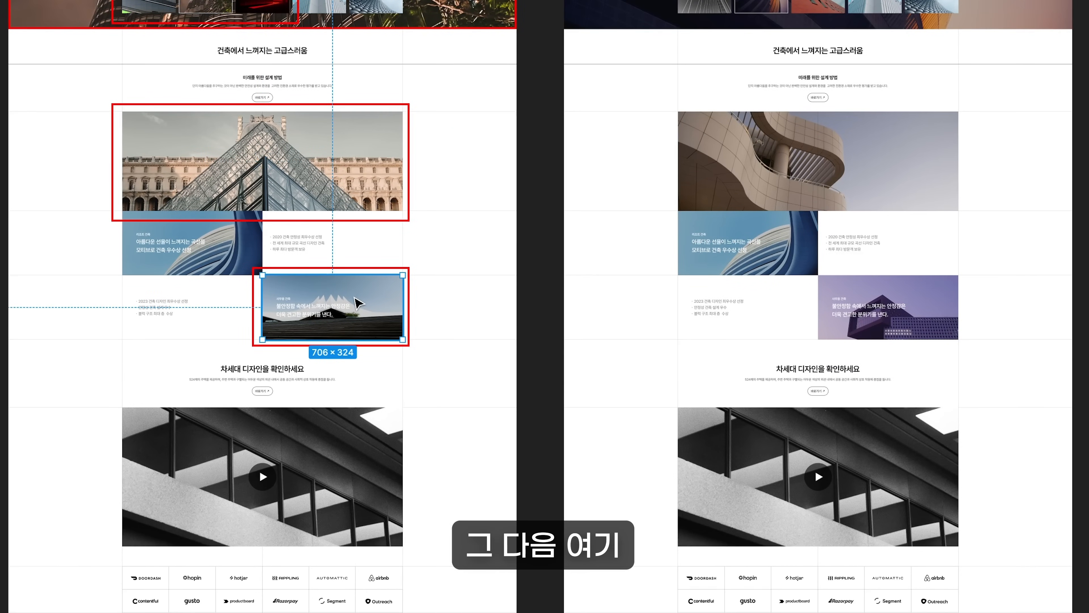
scroll(469, 501, "down", 4)
scroll(531, 500, "down", 3)
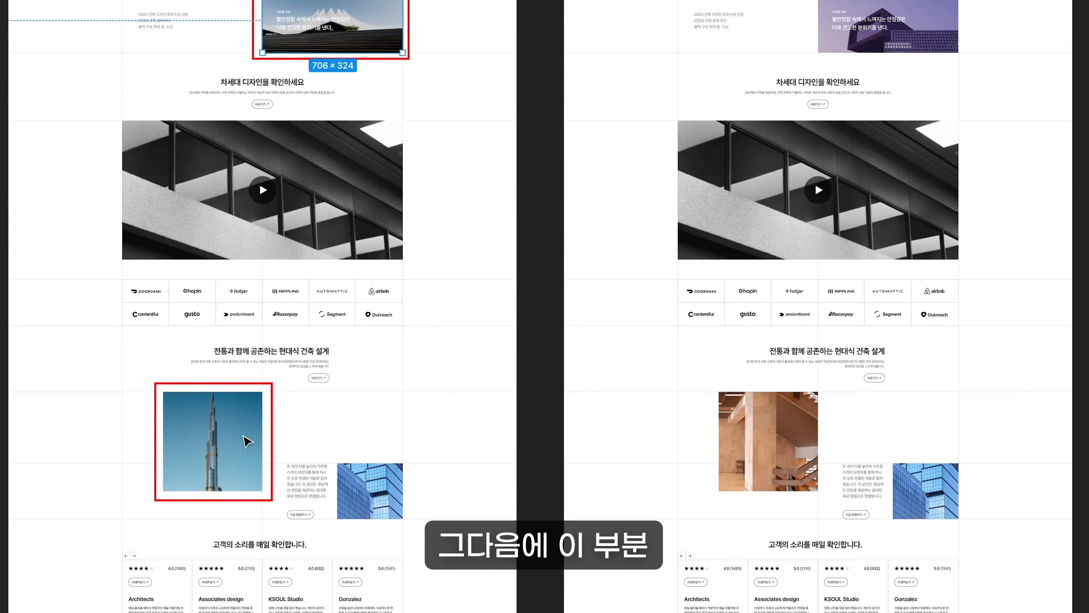
left_click(227, 450)
scroll(521, 571, "down", 6)
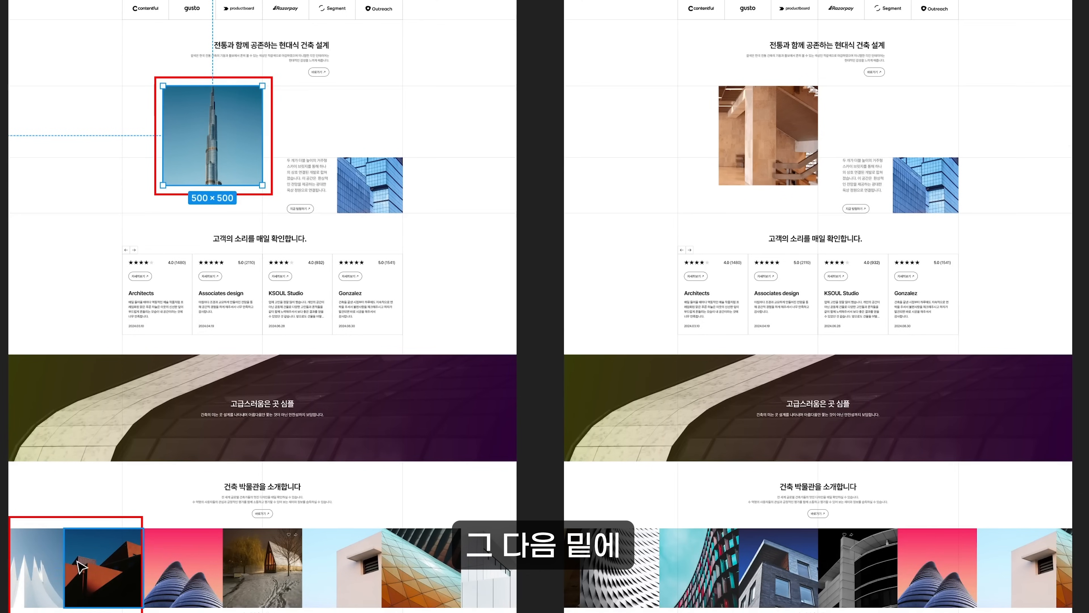
scroll(521, 572, "down", 5)
left_click(41, 371)
scroll(562, 248, "up", 20)
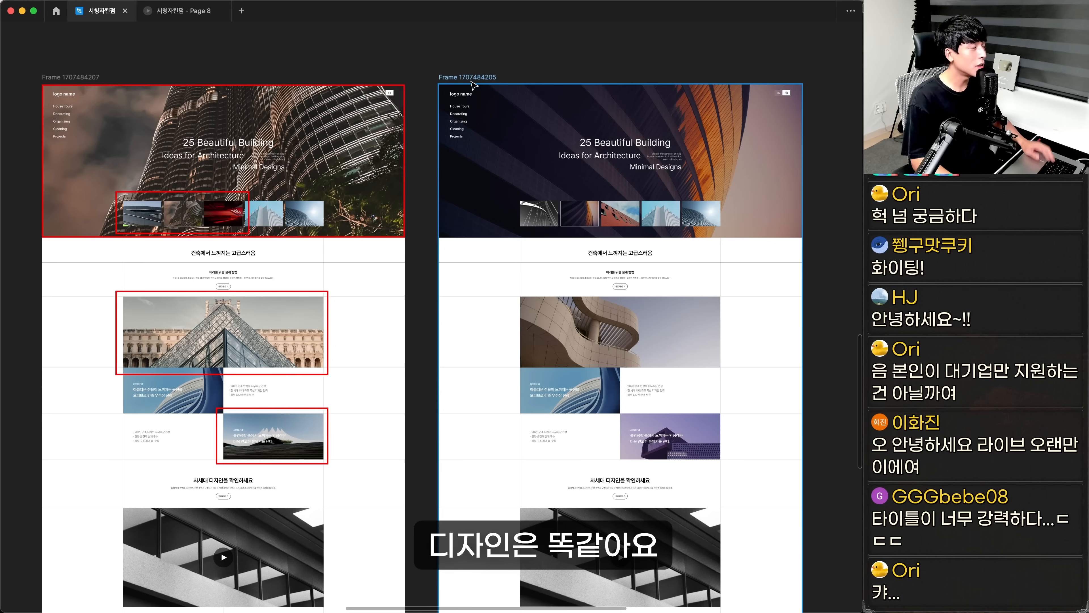
mouse_move(473, 83)
left_mouse_down()
mouse_move(525, 87)
mouse_move(475, 88)
mouse_move(485, 88)
left_mouse_up()
scroll(485, 89, "right", 5)
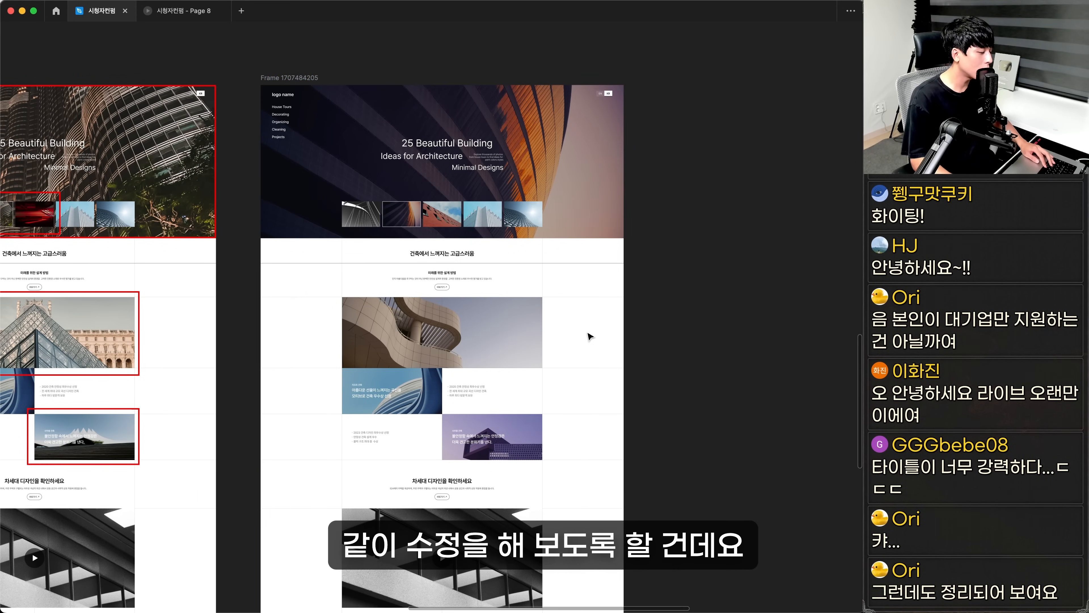
key("super+backslash")
key("z")
left_click_drag(164, 205, 557, 389)
left_click_drag(139, 160, 639, 426)
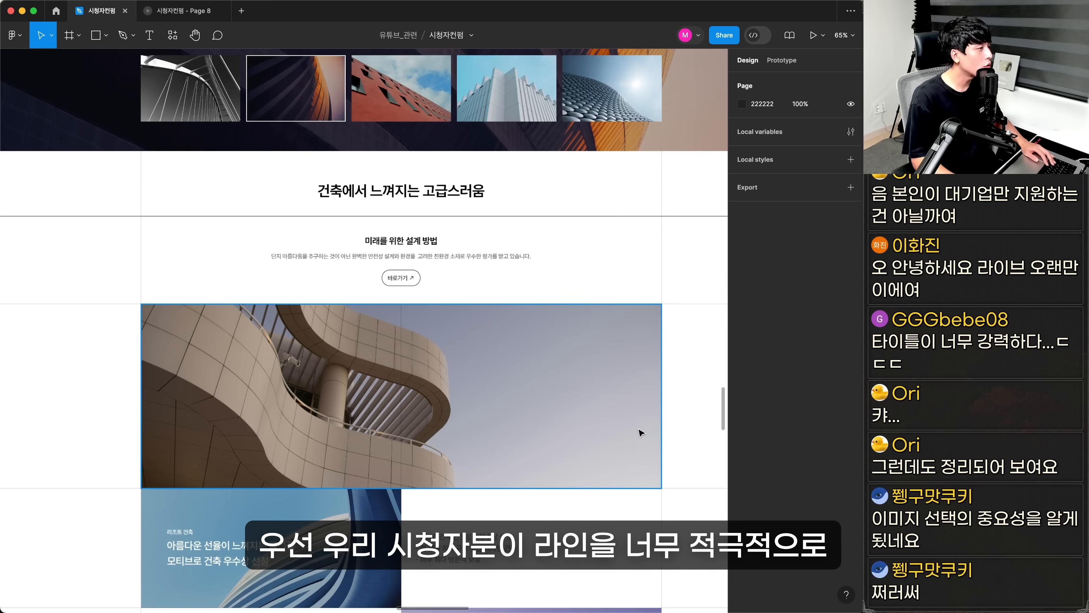
key("space")
left_click_drag(657, 304, 563, 287)
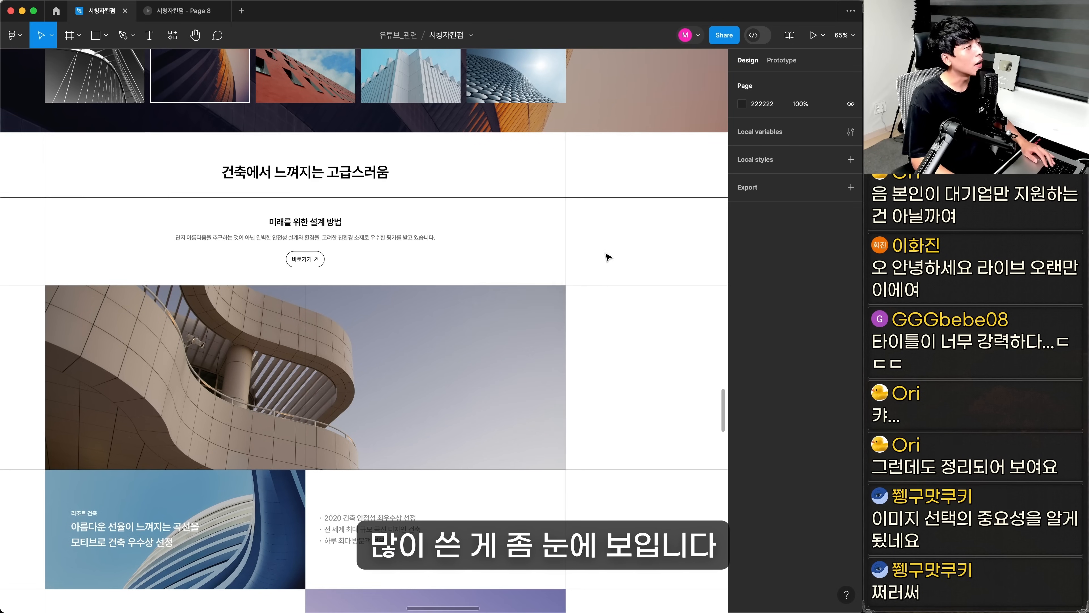
Examine how lines divide the sections of the revised page from the image cards down to the client logo grid
key("space")
left_click_drag(399, 446, 432, 396)
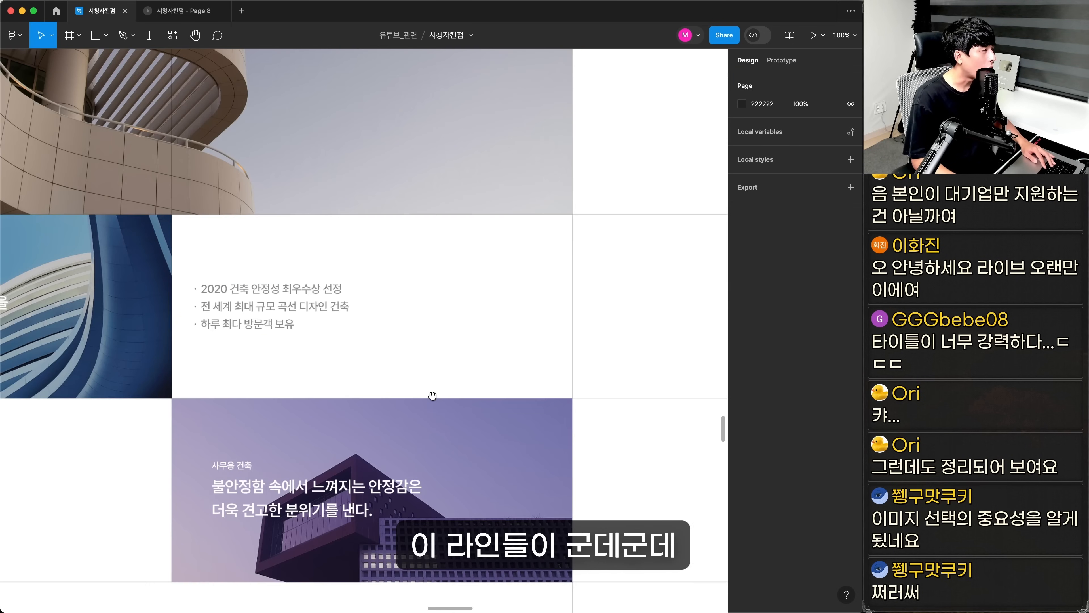
left_click_drag(349, 481, 502, 252)
left_click_drag(248, 394, 353, 171)
left_click_drag(332, 433, 536, 180)
left_click_drag(491, 464, 341, 250)
left_click_drag(392, 420, 318, 353)
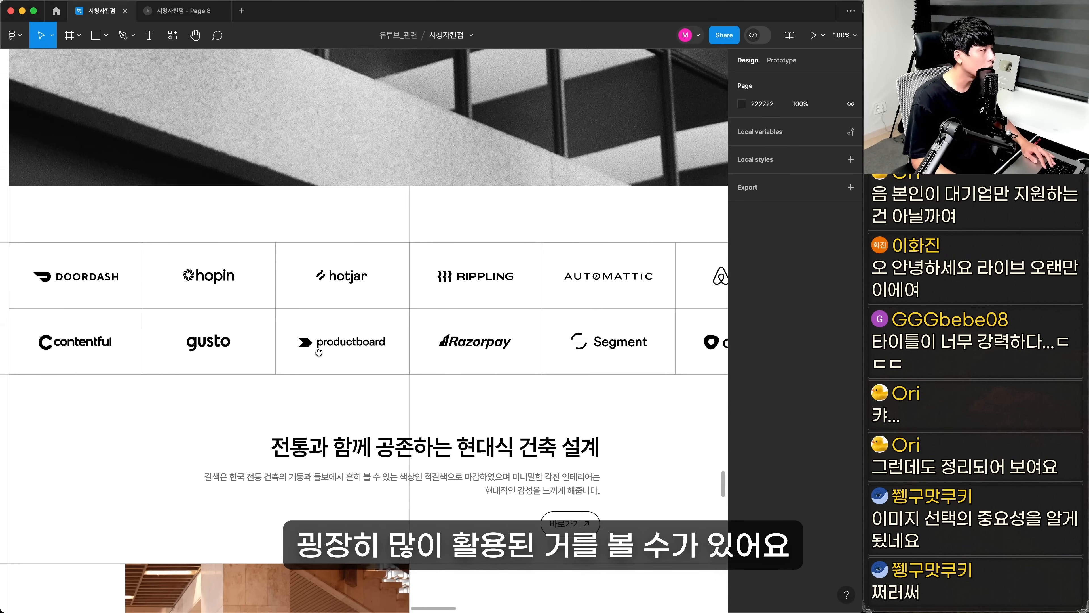
Inspect at high magnification where the logo grid's border overlaps the page's vertical guide line
left_click_drag(318, 352, 305, 354)
left_click(368, 249)
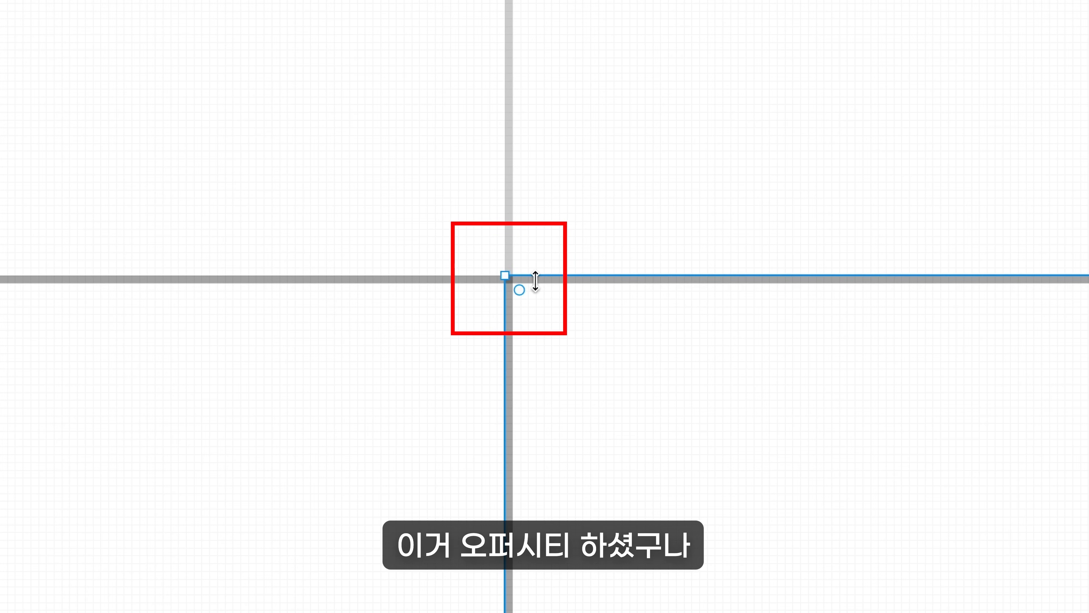
mouse_move(336, 269)
left_mouse_down()
mouse_move(360, 278)
mouse_move(336, 265)
left_mouse_up()
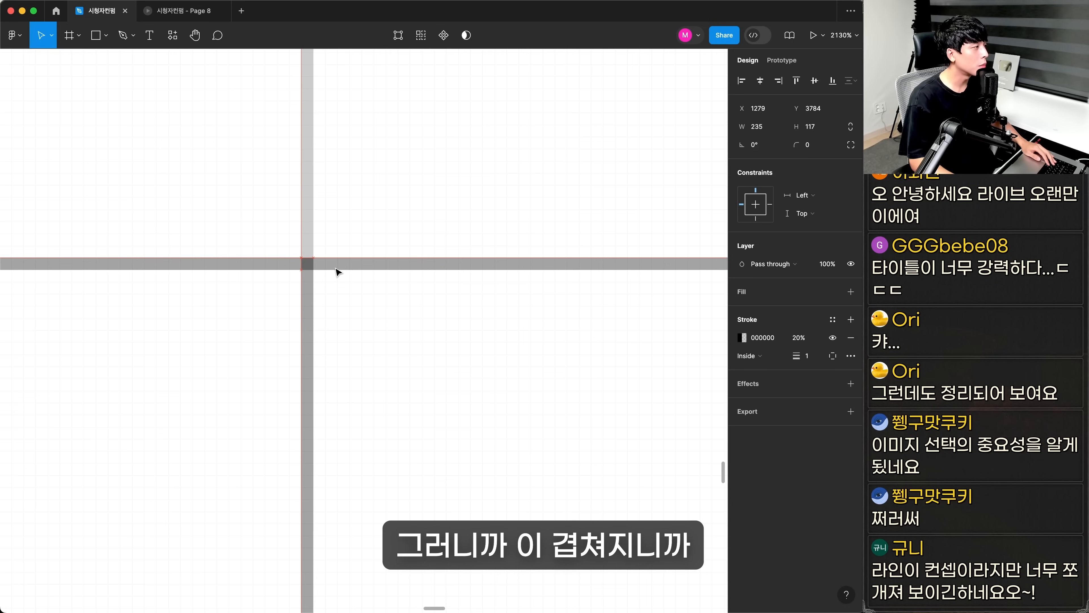
left_click(362, 232)
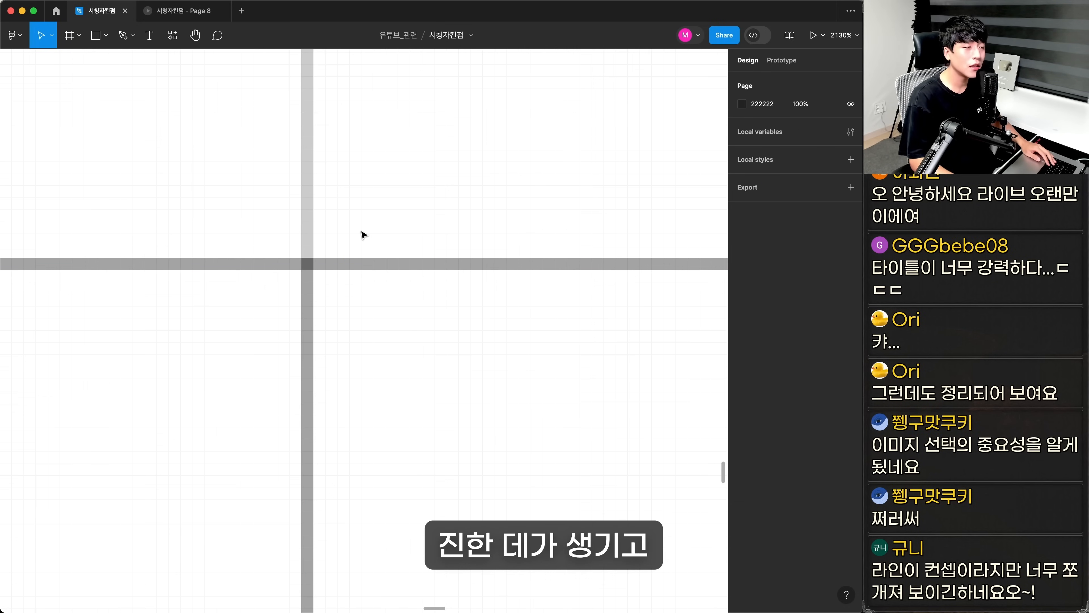
scroll(364, 235, "down", 10)
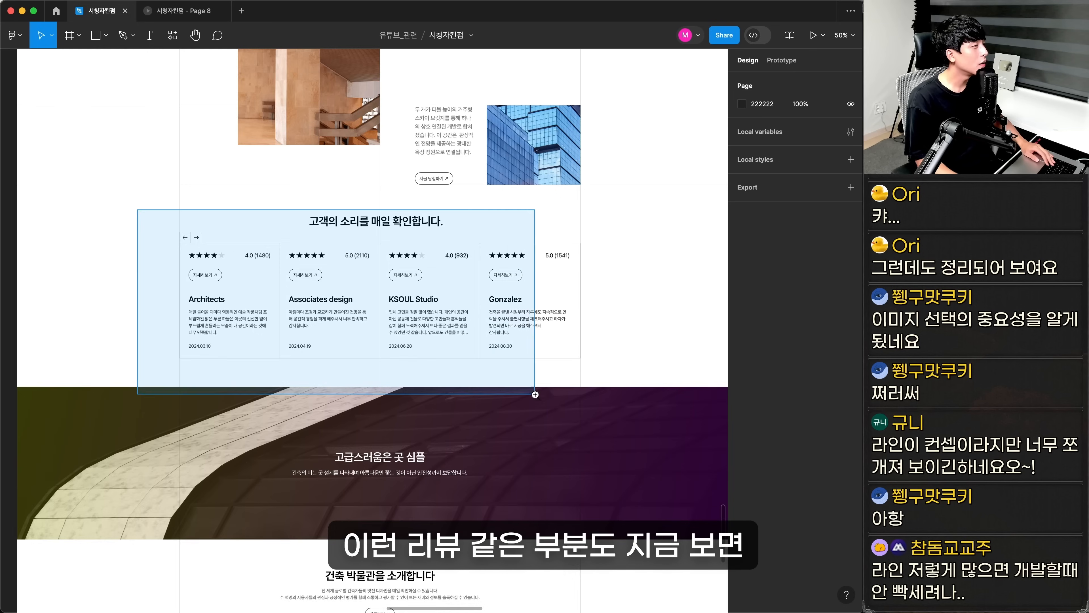
Examine how lines divide the customer review cards and how the dark banner image below them looks
left_click_drag(535, 394, 611, 461)
scroll(585, 459, "up", 4)
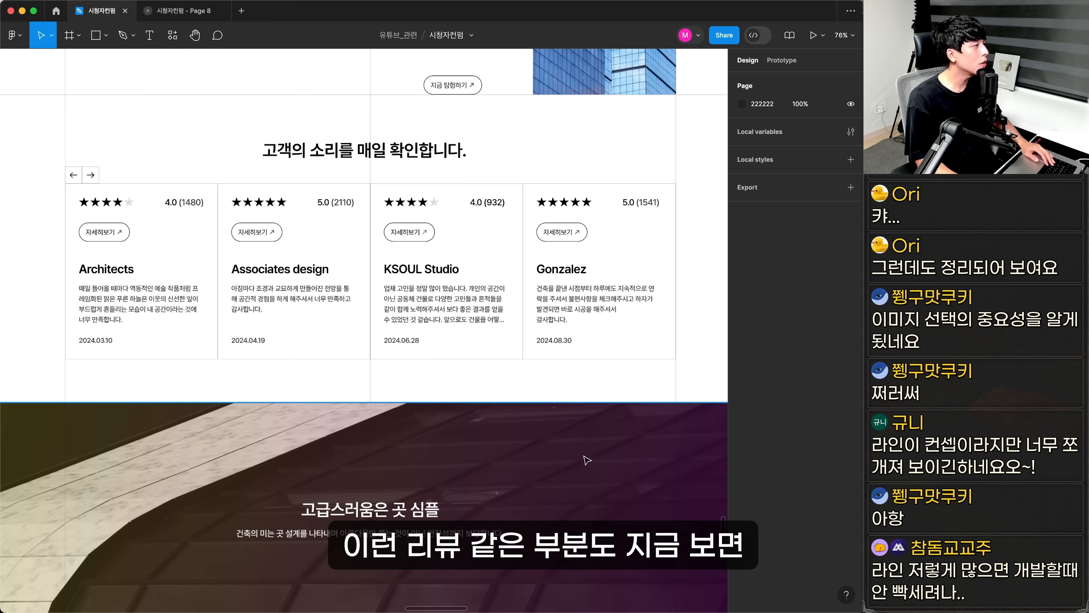
scroll(542, 460, "up", 1)
scroll(528, 429, "left", 1)
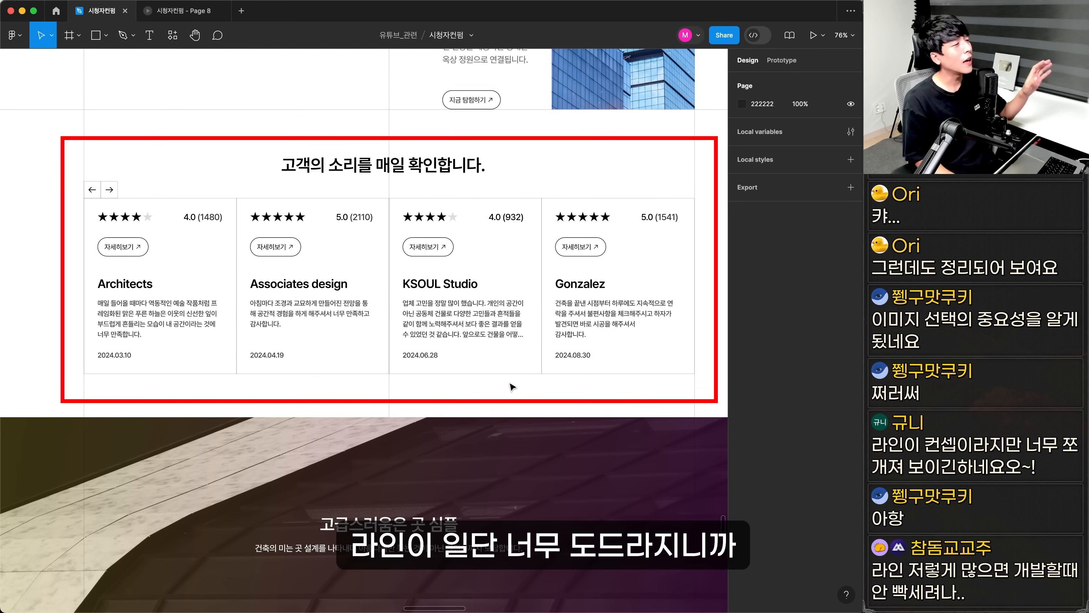
scroll(506, 389, "down", 3)
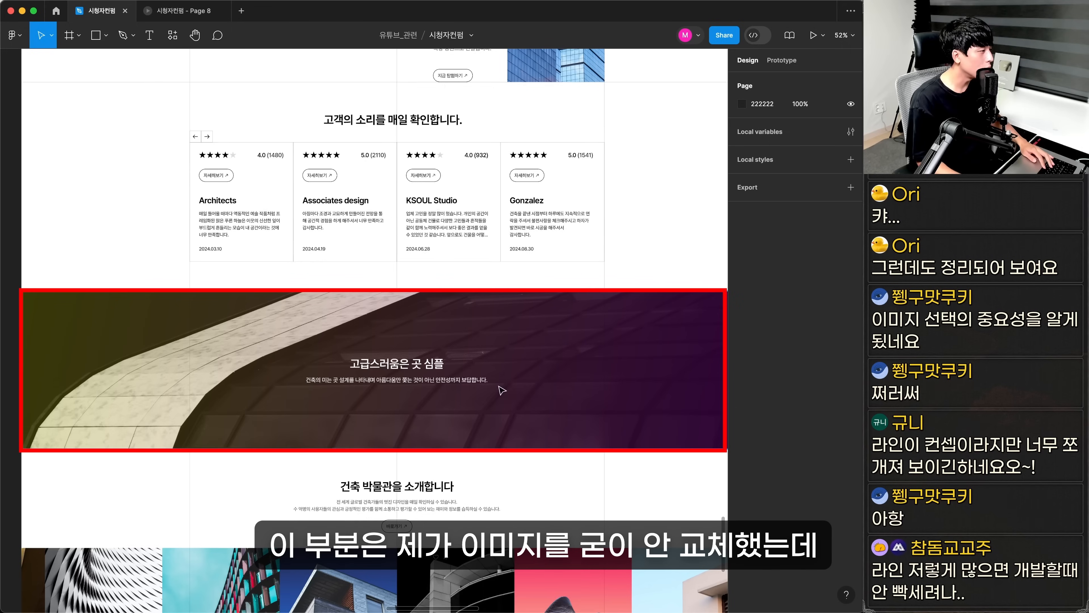
scroll(437, 353, "down", 2)
scroll(437, 352, "right", 1)
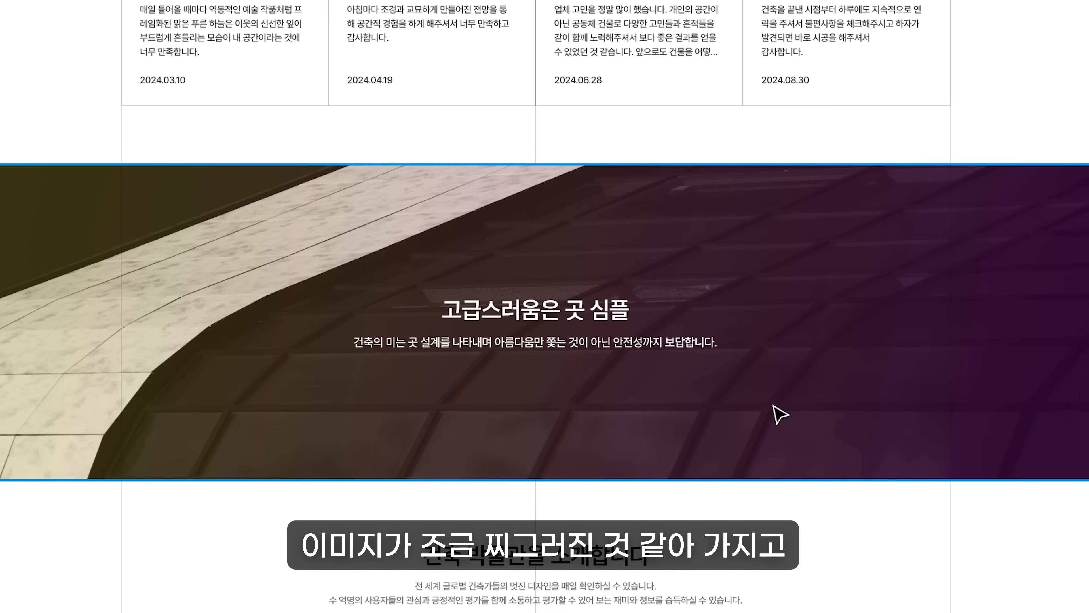
Check the dark banner's image fill and compare the banner with its linear gradient overlay hidden and shown
double_click(773, 405)
left_click(492, 481)
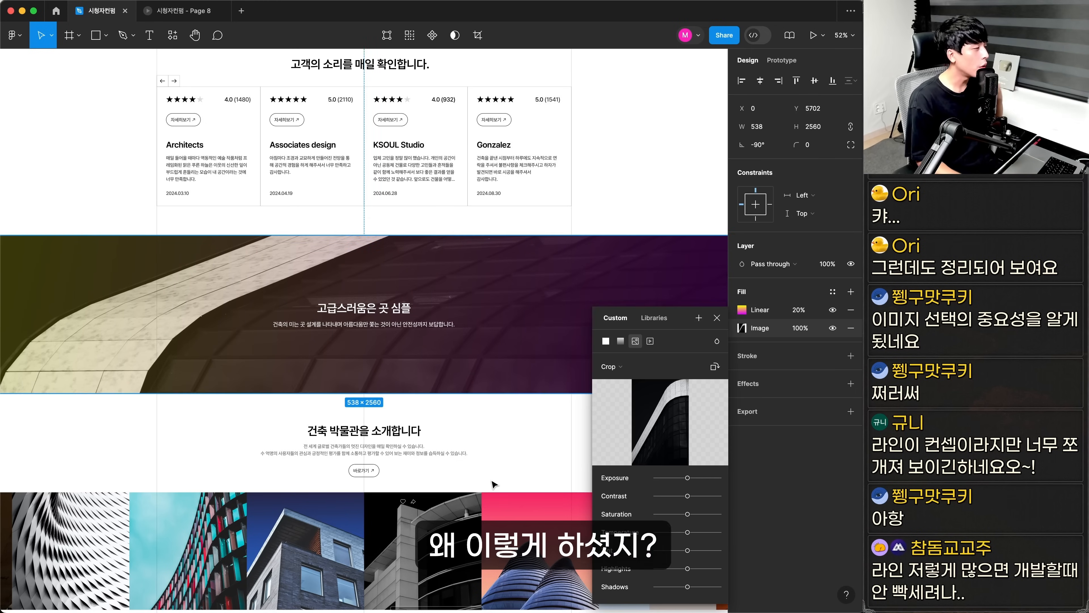
left_click(492, 480)
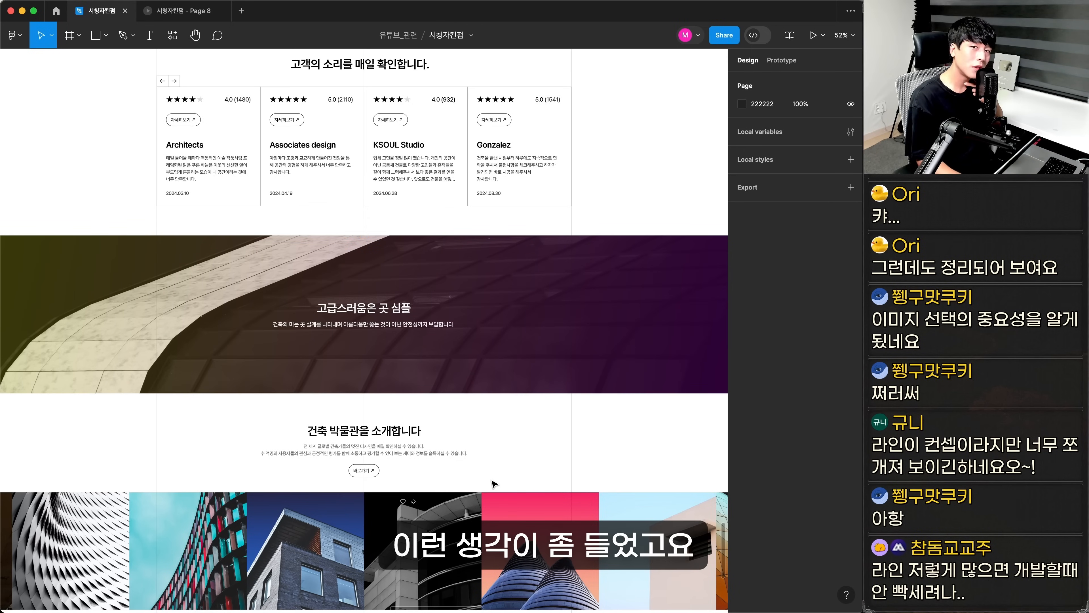
left_click(515, 320)
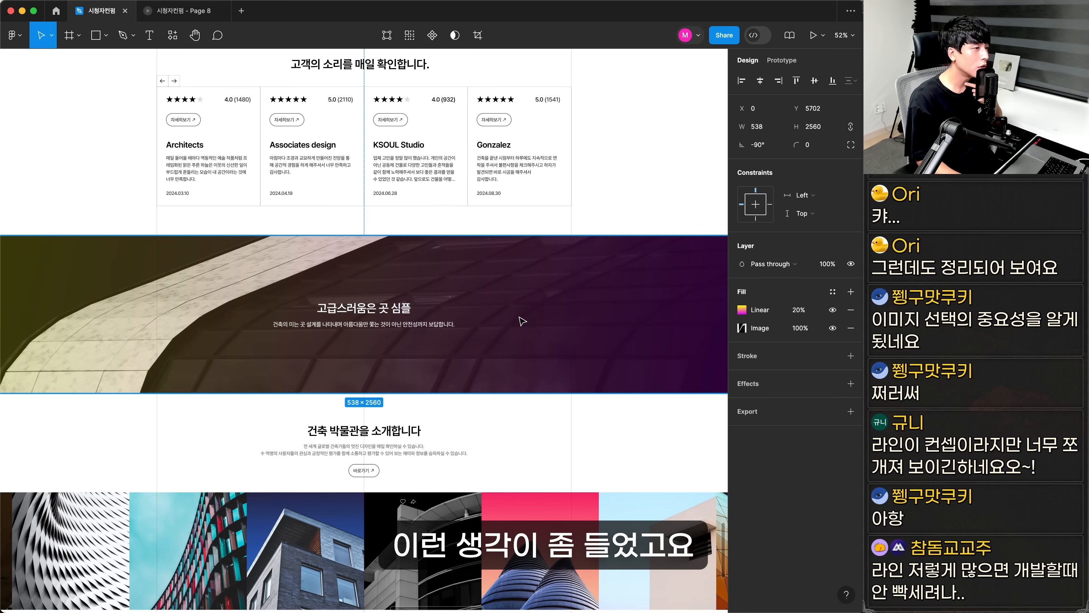
left_click(832, 310)
left_click(832, 310)
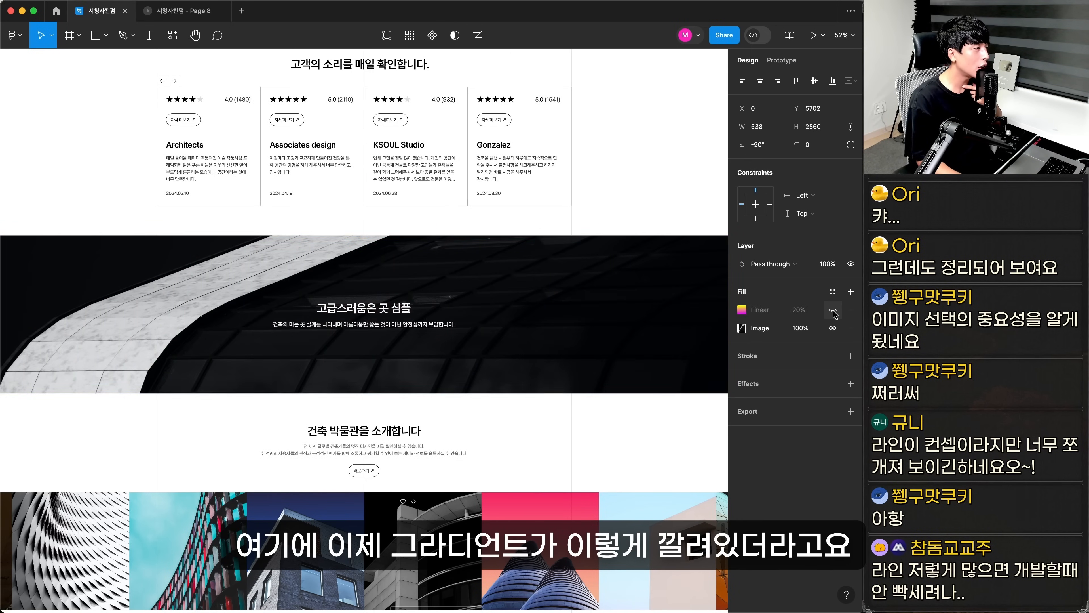
left_click(832, 310)
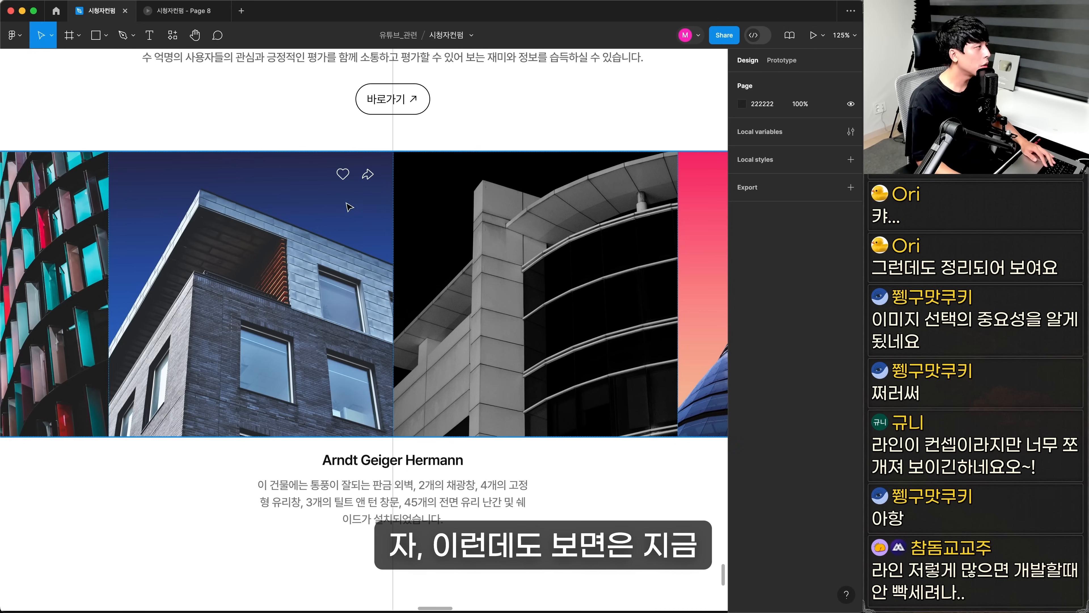
Test the heart and share icons against a plain C4C4C4 fill instead of the blue building photo, and lighten that fill
key("z")
left_click_drag(130, 118, 510, 255)
left_click(415, 308)
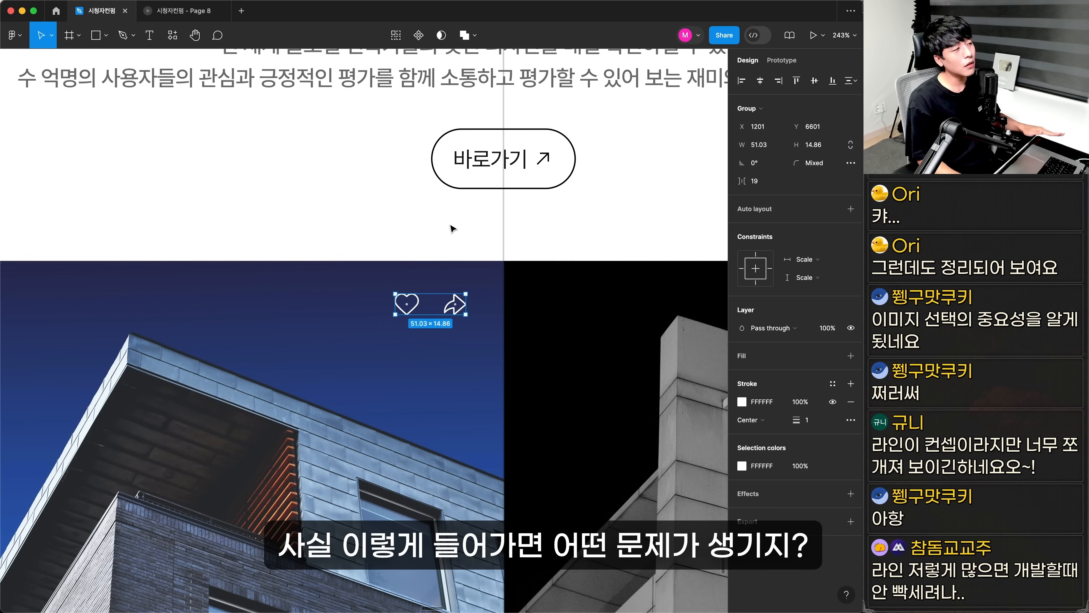
left_click(432, 267)
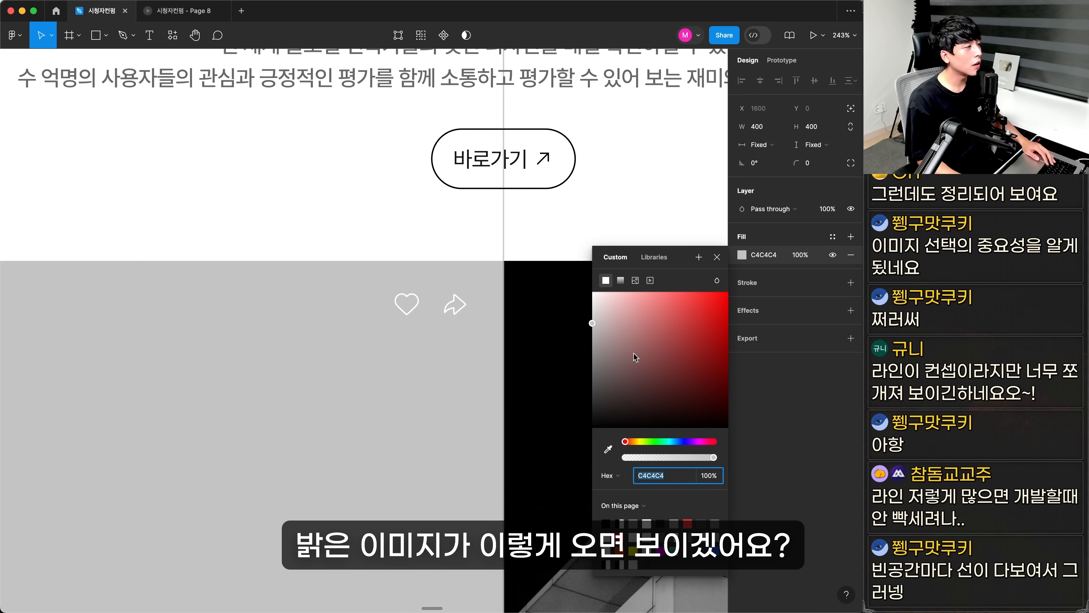
left_click_drag(594, 324, 594, 303)
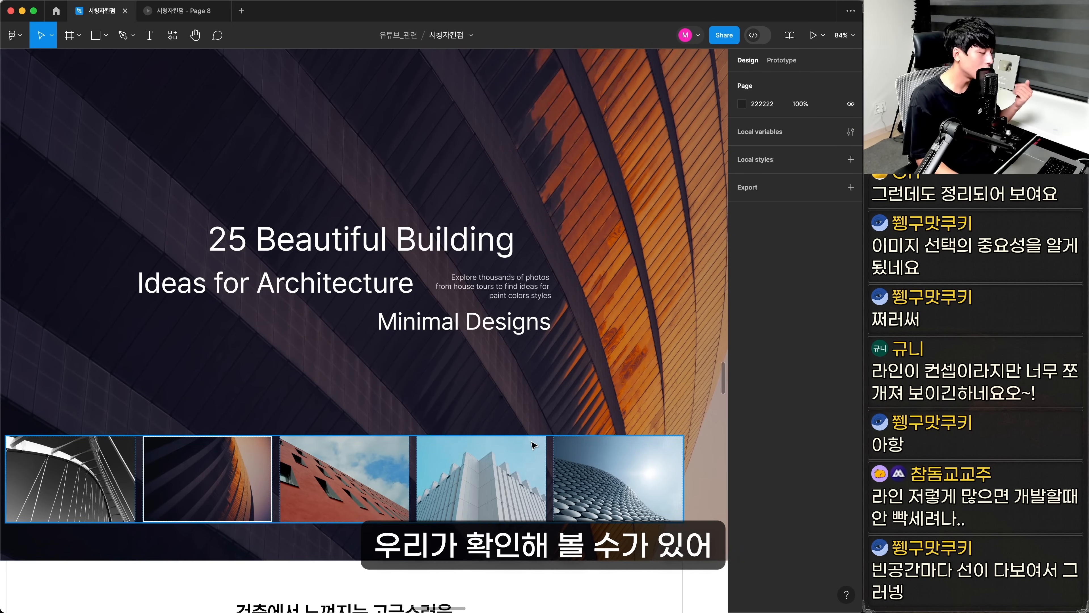
Inspect the text settings of the hero's title lines and the small description between them
left_click(377, 241)
left_click(365, 284)
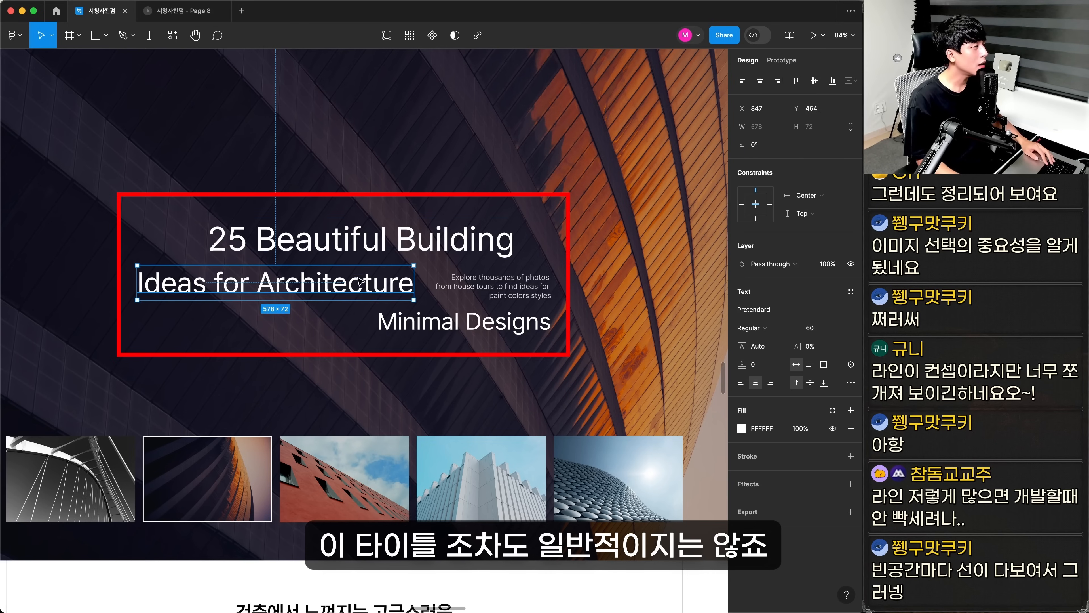
left_click(471, 323)
left_click(470, 285)
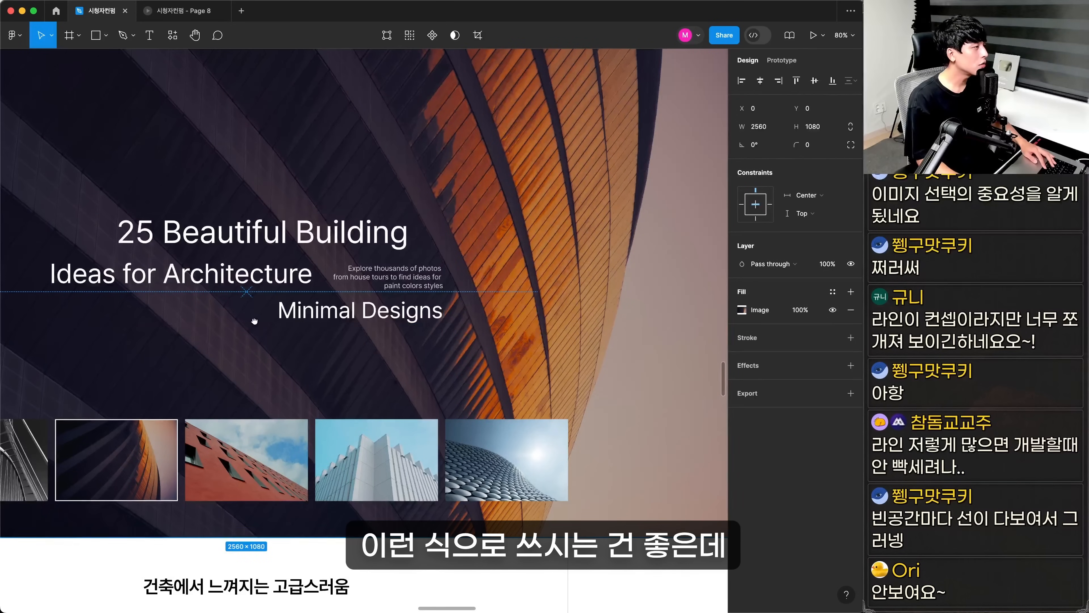
left_click_drag(253, 319, 408, 325)
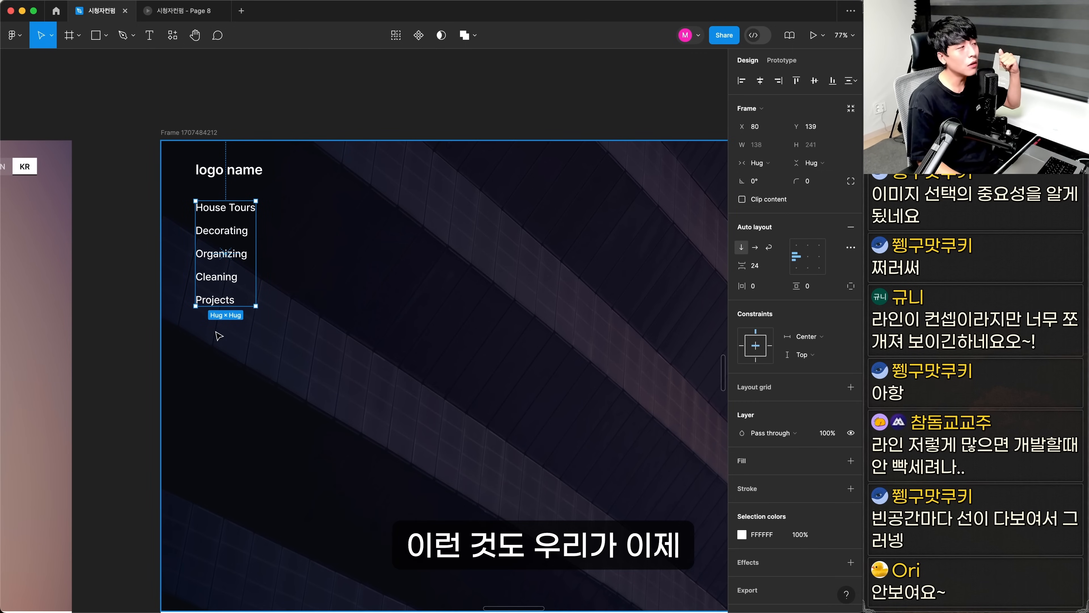
left_click(145, 234)
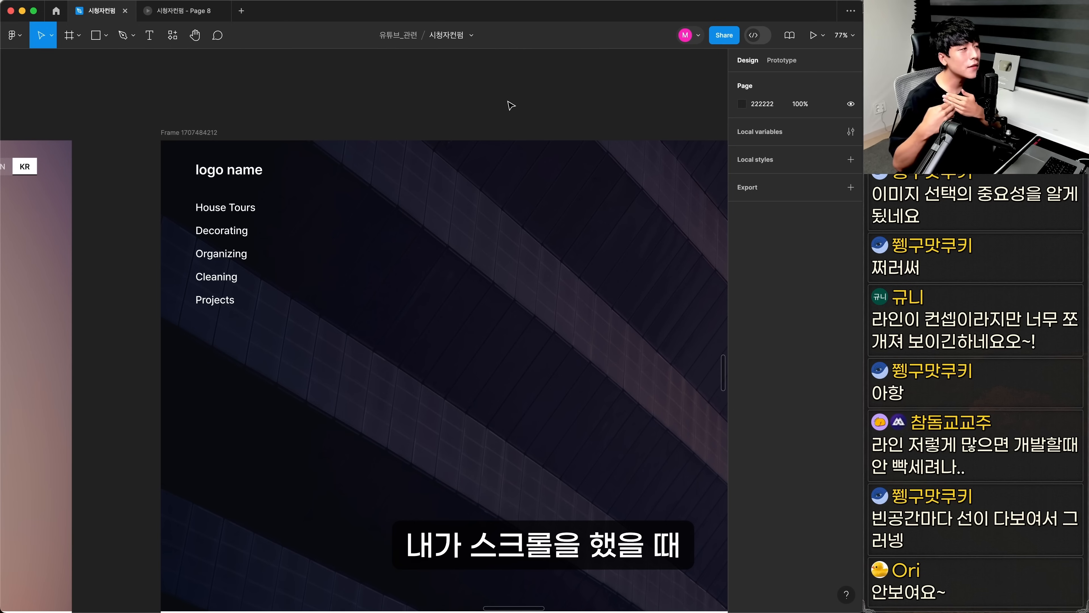
scroll(297, 208, "down", 3)
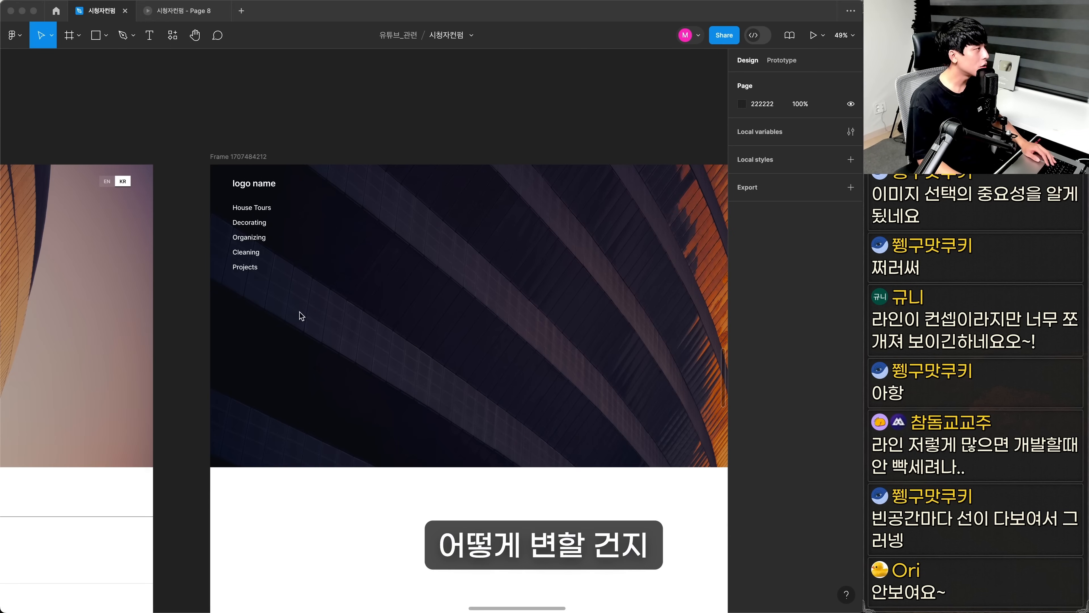
left_click(251, 221)
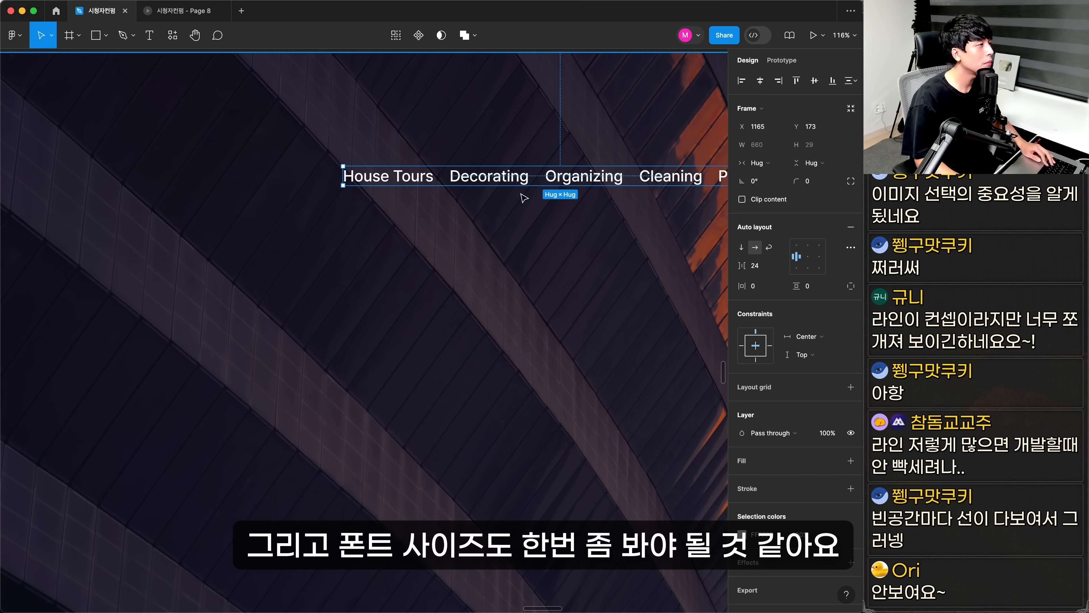
Set all five navigation menu items to font size 18 and the spacing between them to 48
left_click(513, 177)
left_click_drag(593, 260, 465, 257)
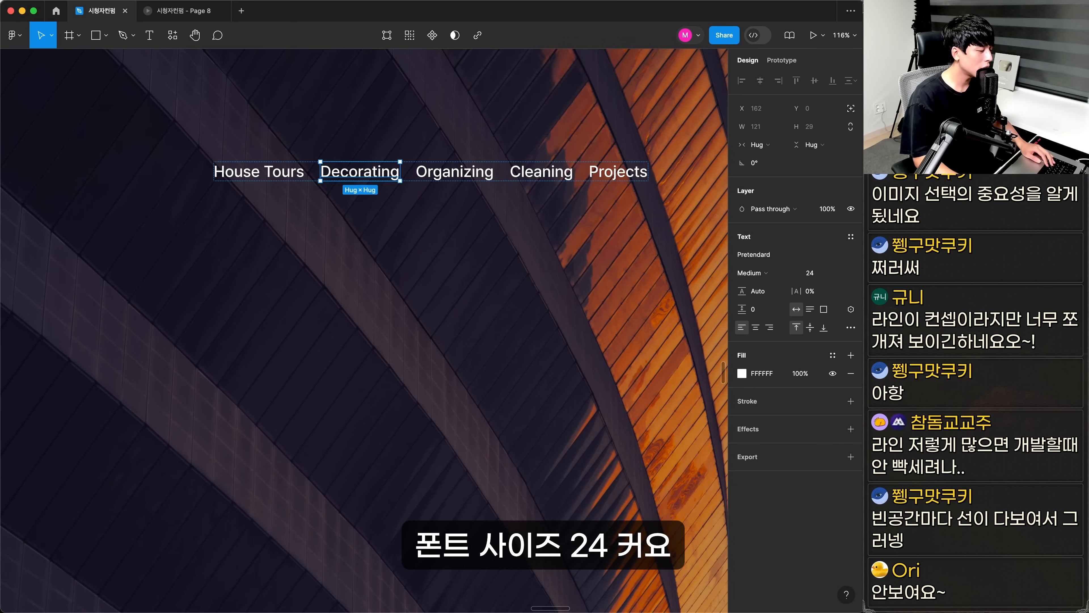
left_click(451, 170, "shift")
left_click(515, 171, "shift")
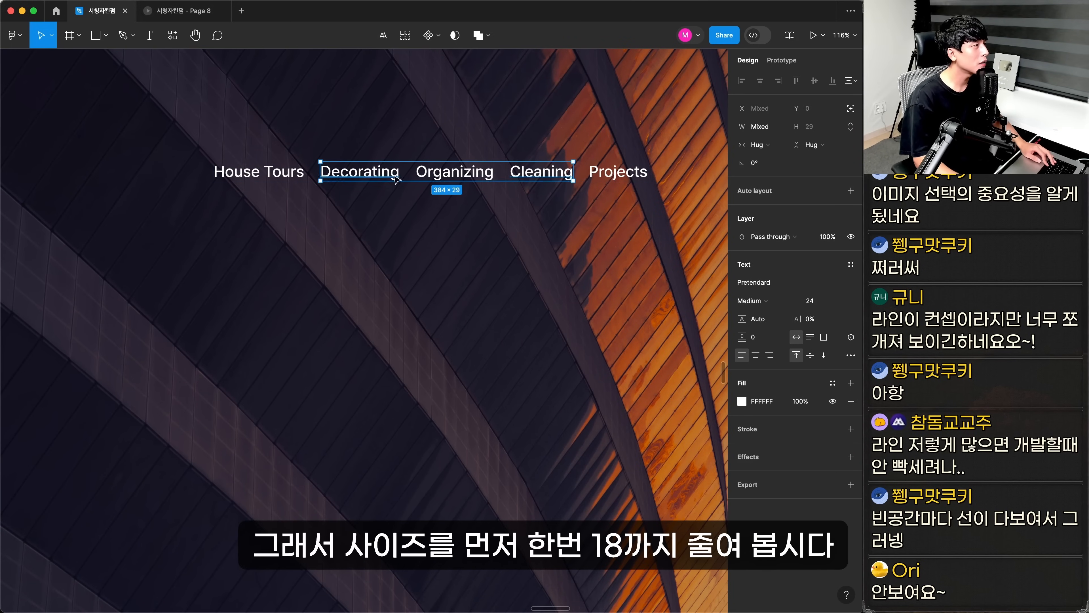
left_click(594, 169, "shift")
left_click(217, 171, "shift")
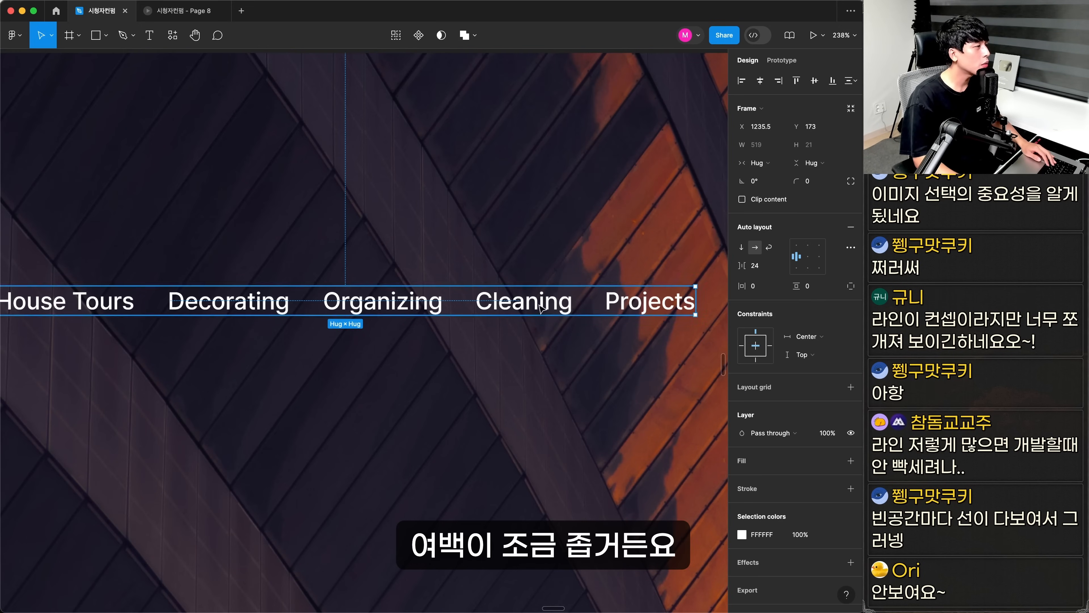
type("4")
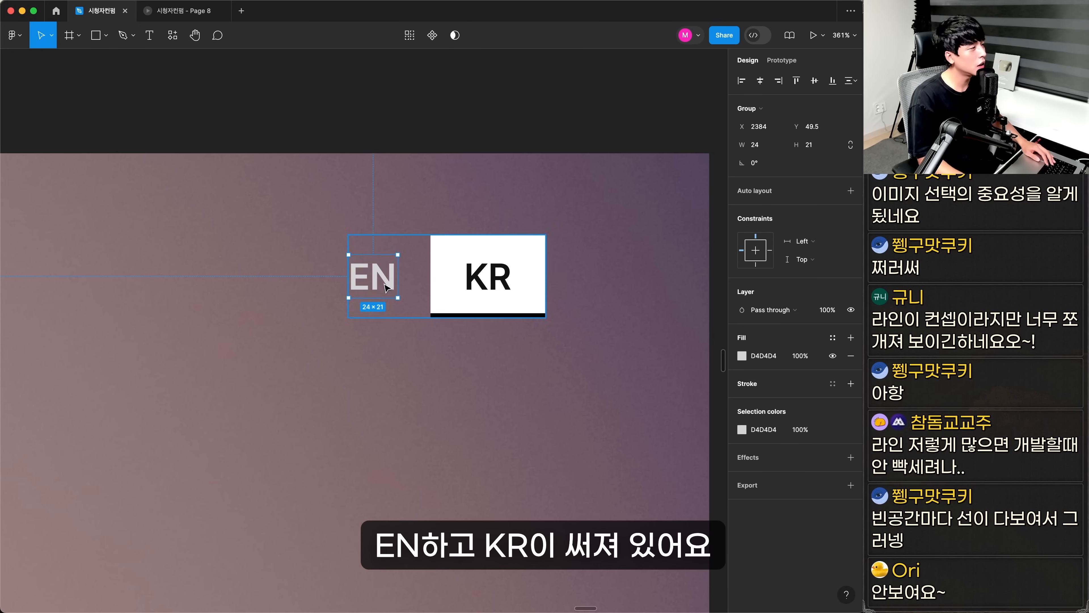
left_click(515, 302)
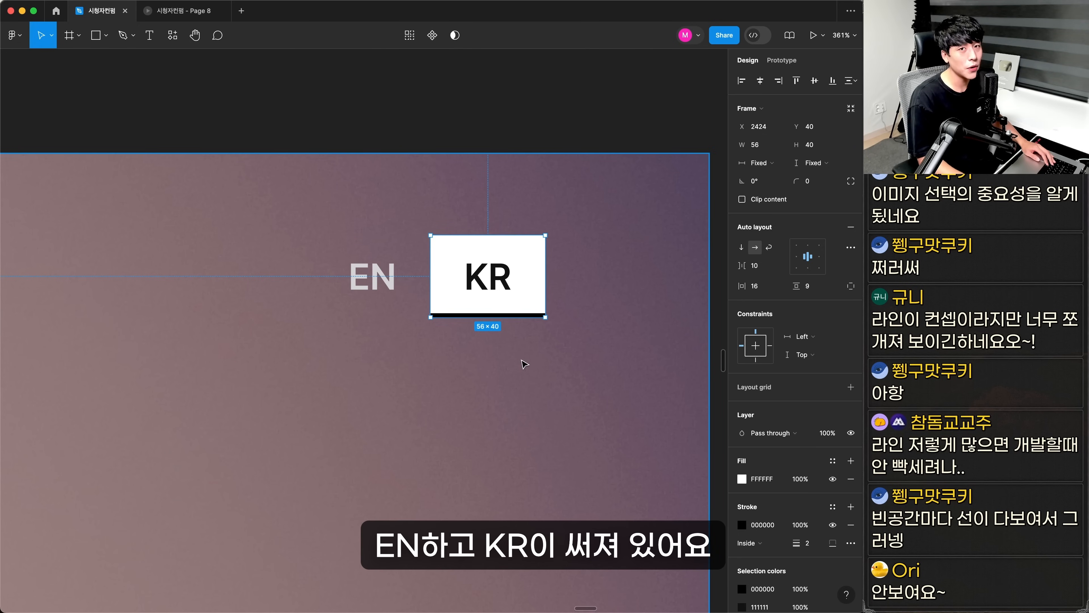
Inspect the EN and KR language switch on the hero, including the area around each label
key("Escape")
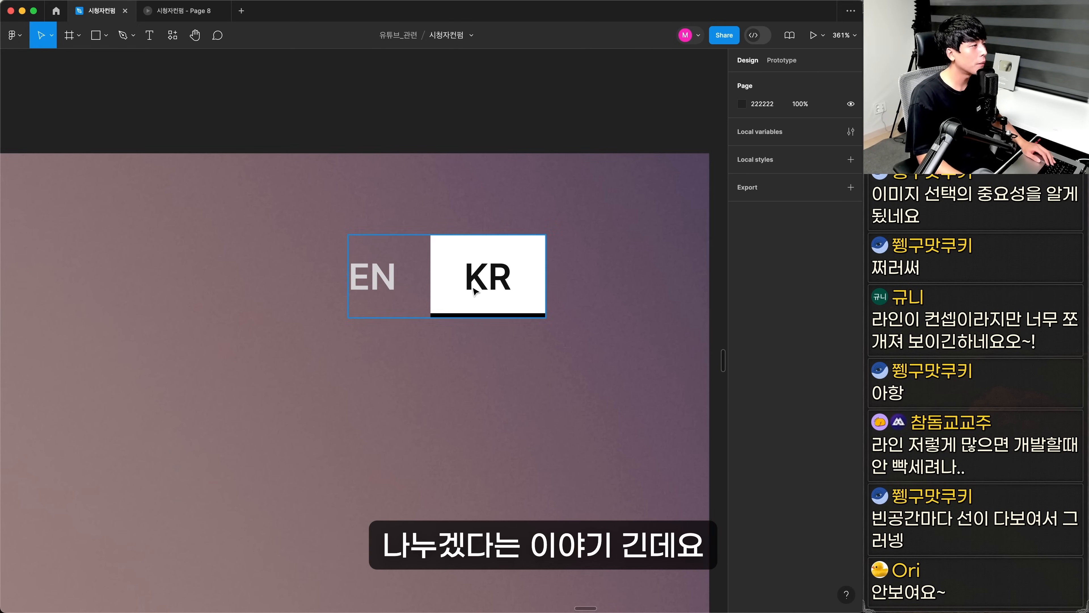
left_click(397, 292)
left_click_drag(388, 293, 386, 294)
left_click(417, 117)
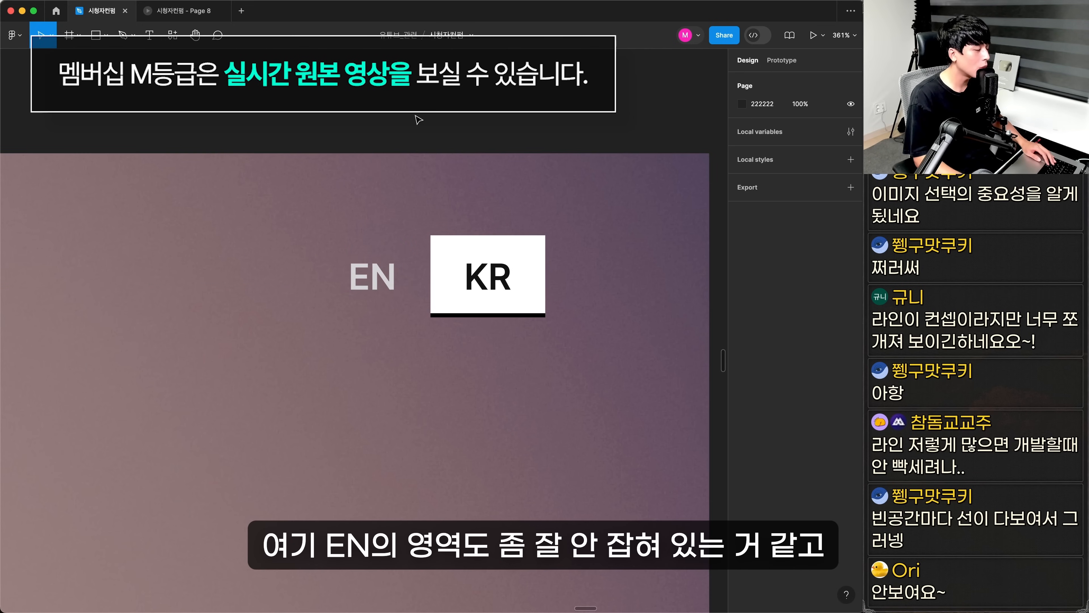
Join the EN and KR boxes in one gapless white auto-layout frame with a corner radius of 100
key("super+minus")
key("super+minus")
key("super+minus")
left_click_drag(419, 314, 491, 284)
left_click(812, 182)
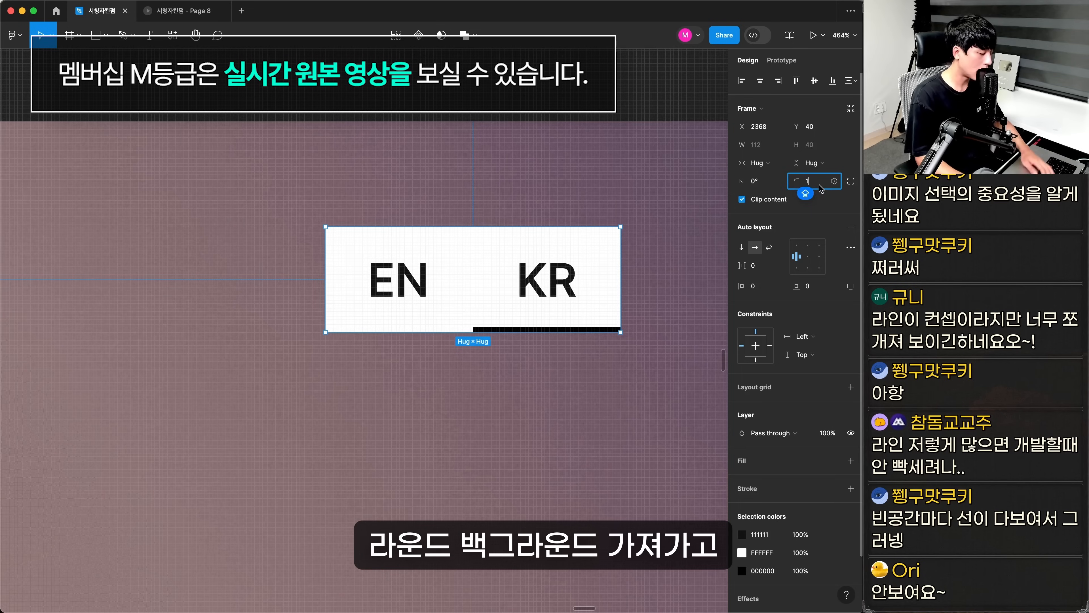
type("100")
key("Return")
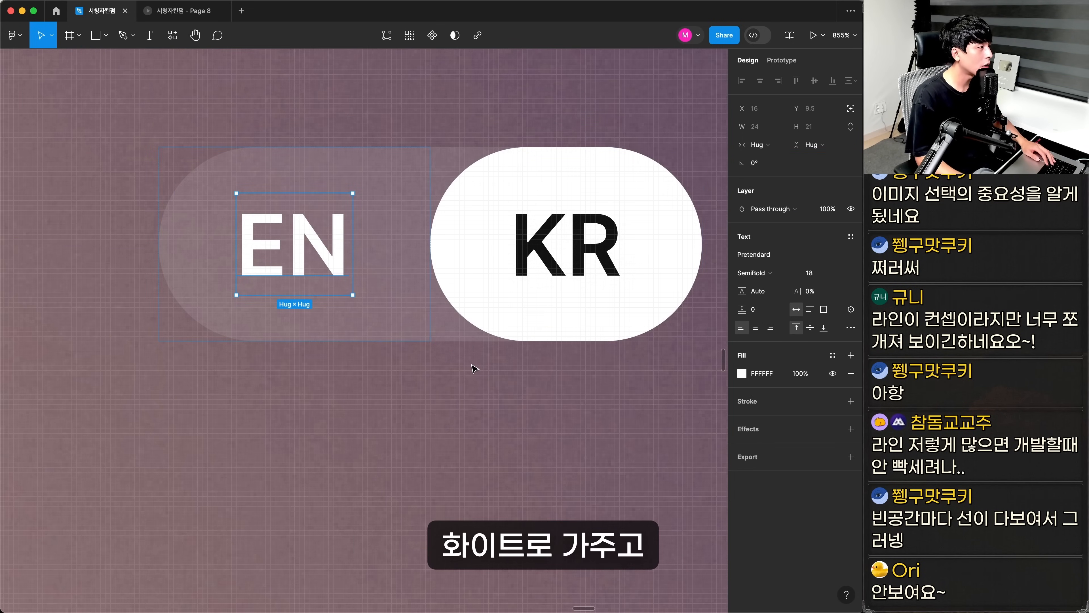
left_click(452, 345)
left_click(448, 333)
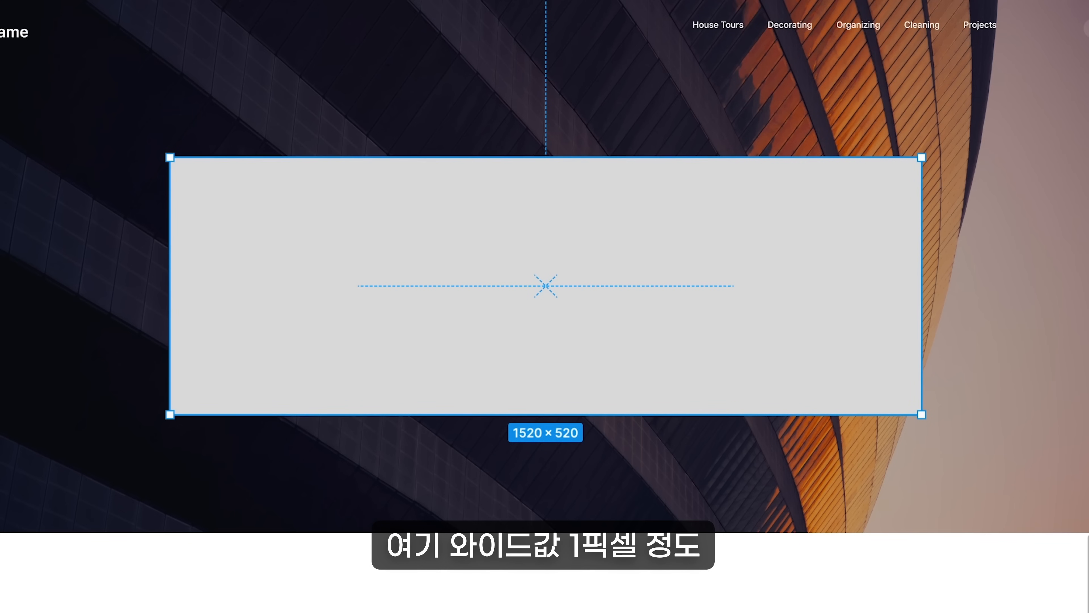
Narrow the hero rectangle to a 1 px wide, 1080 px tall line and duplicate it at equal intervals across the hero
type("1")
key("Return")
key("Escape")
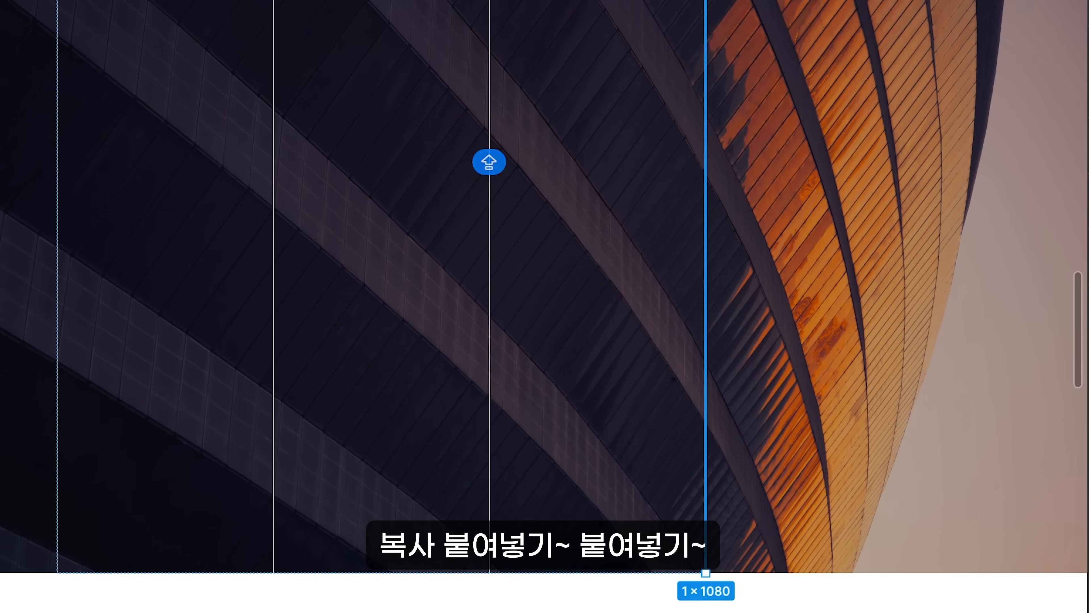
key("ctrl+v")
key("ctrl+a")
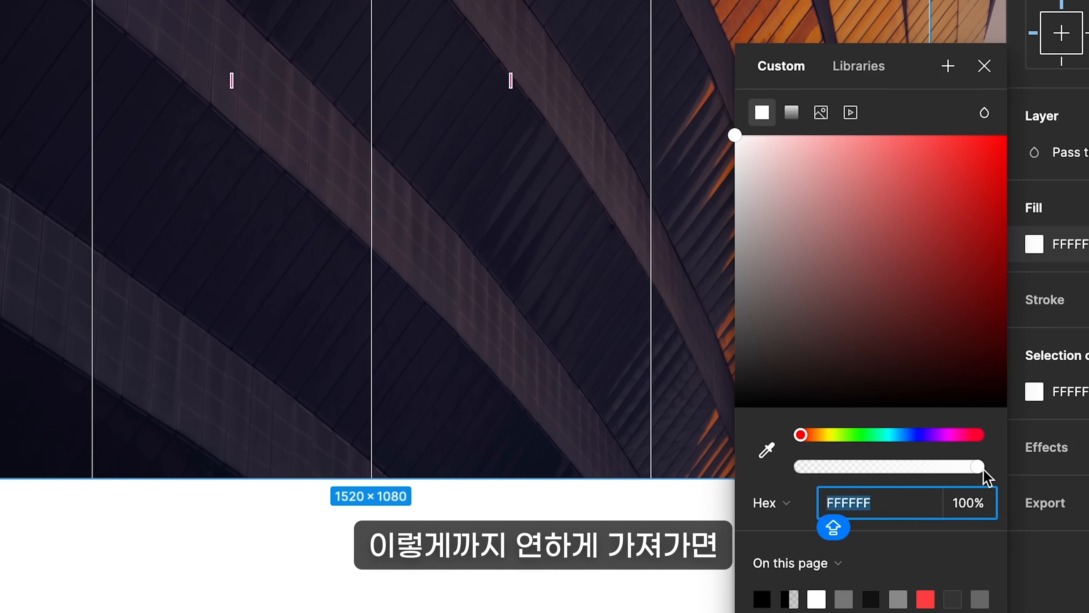
Set the white fill of the vertical hero lines to 25% opacity
left_click_drag(982, 468, 835, 482)
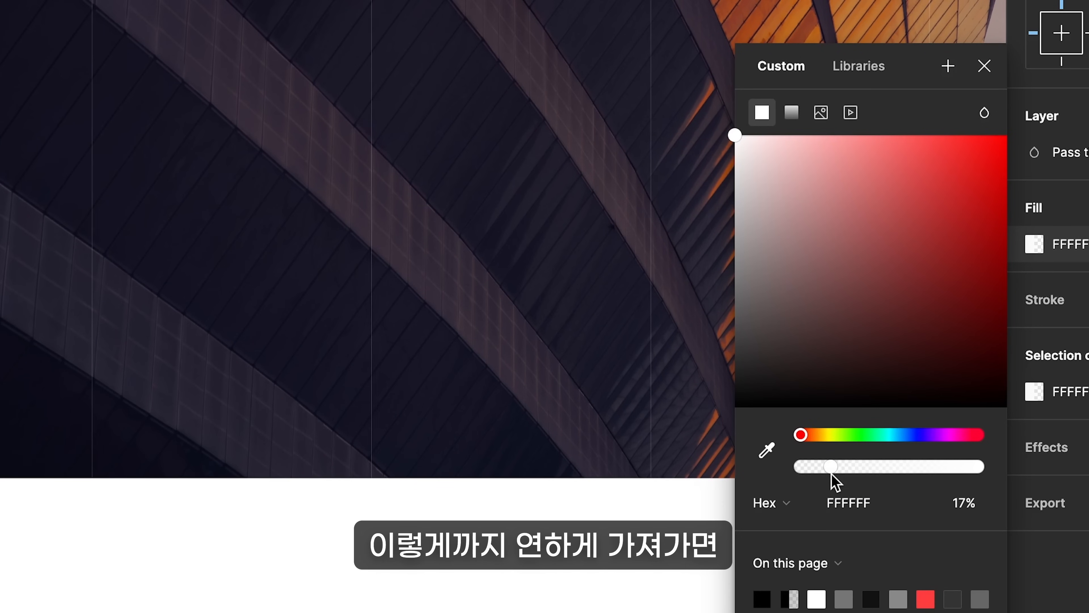
left_click(982, 506)
type("25")
key("Return")
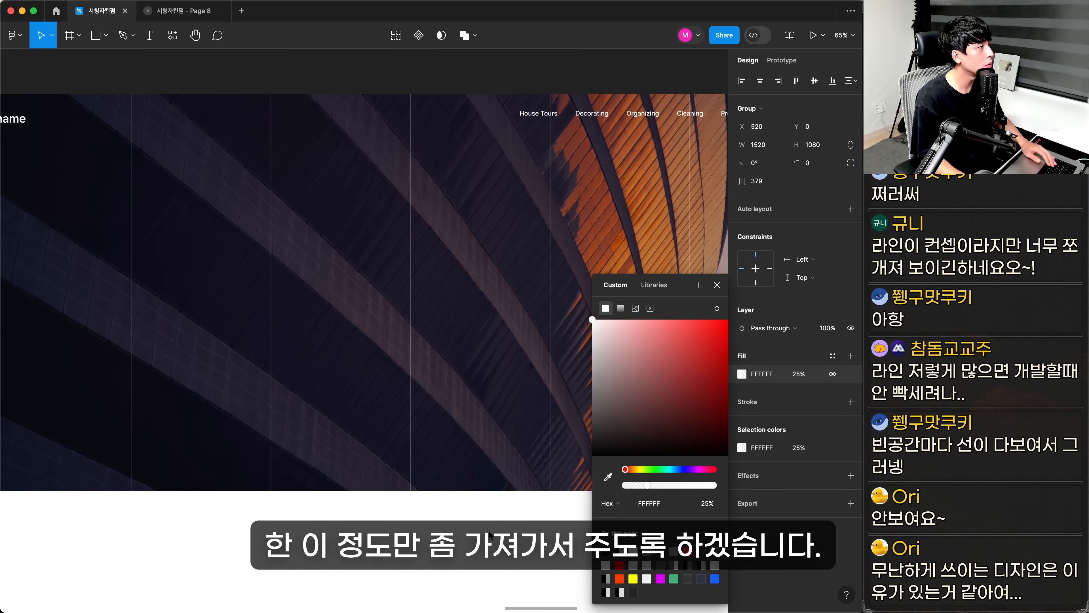
key("Escape")
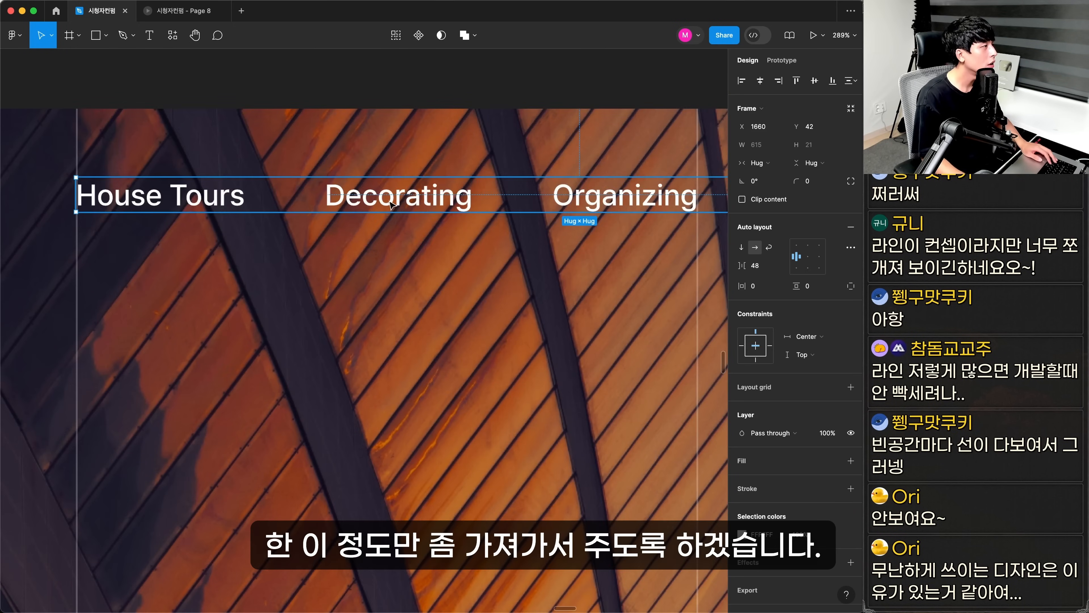
Move the navigation menu to X 1663, Y 42, beginning just beside the fourth vertical line
key("shift+Left")
key("shift+Right")
key("Right")
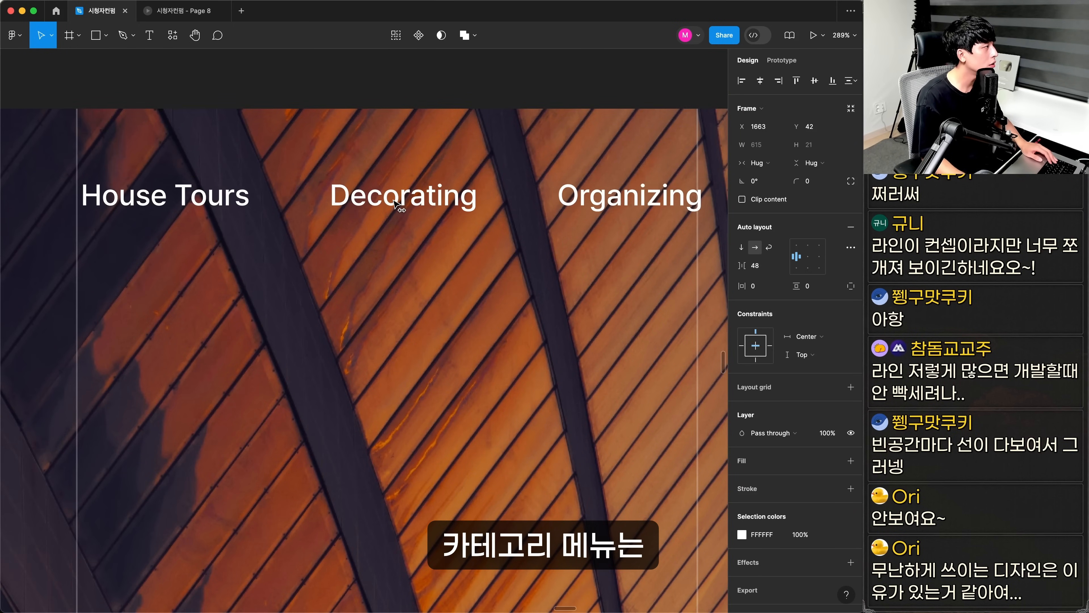
scroll(394, 205, "down", 10)
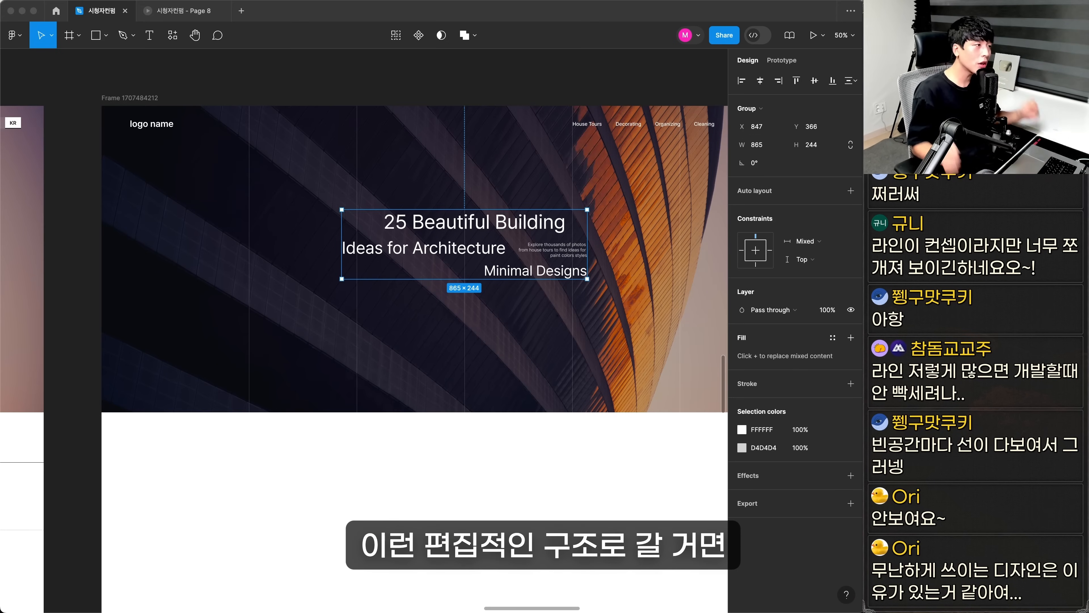
left_click(503, 457)
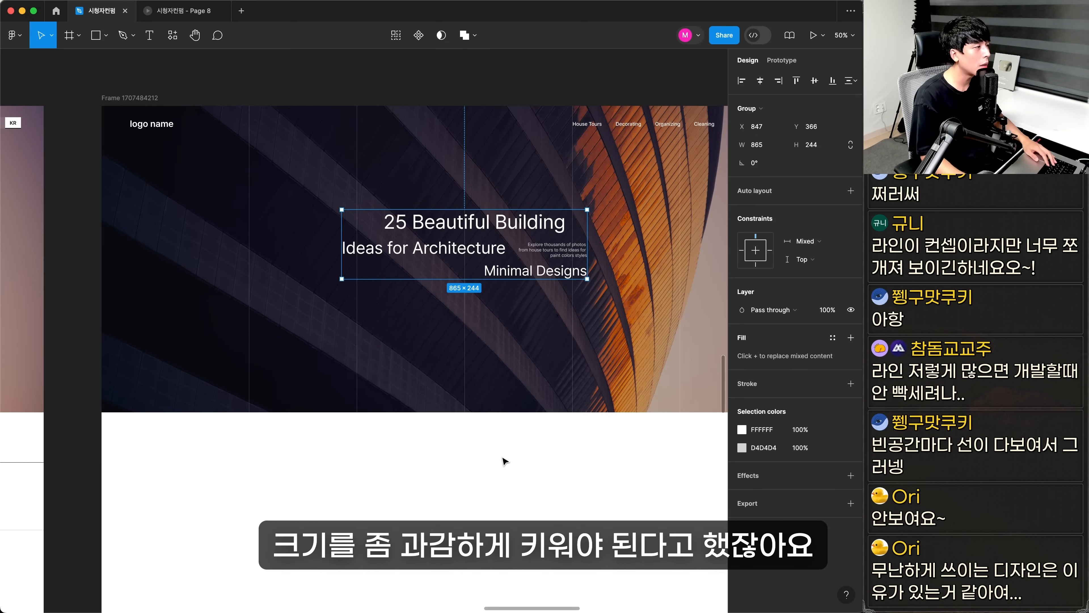
left_click(491, 453)
scroll(298, 191, "up", 5)
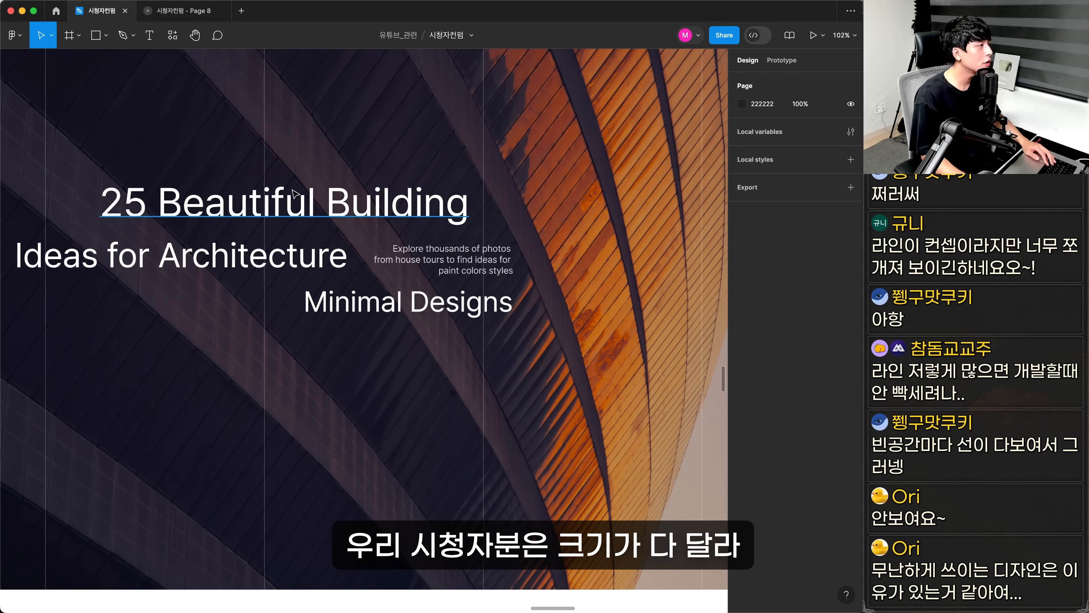
Enlarge the three large hero title lines to font size 110, leaving the small description out
left_click(293, 193)
scroll(294, 193, "left", 5)
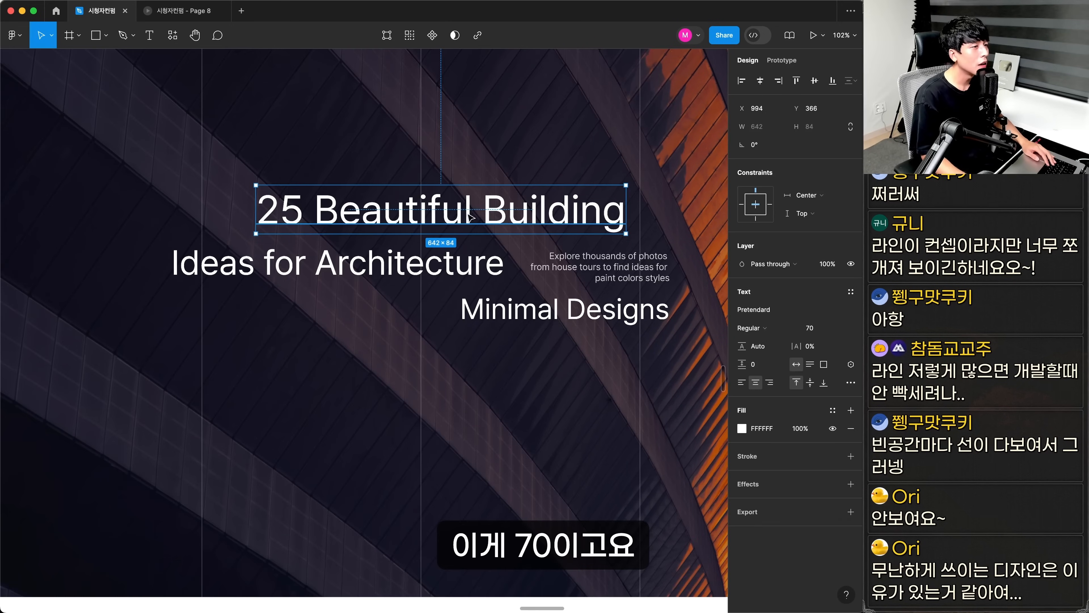
left_click(418, 263)
left_click_drag(591, 315, 582, 247)
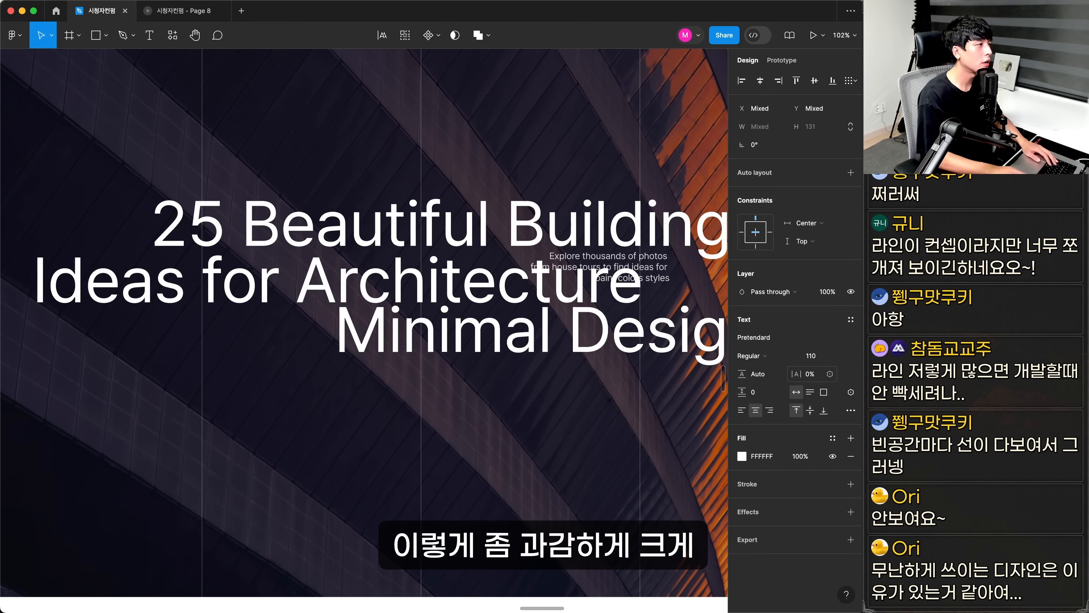
Stagger the title lines on the vertical lines: Ideas for Architecture starts at the first, 25 Beautiful Building at the second, Minimal Designs ends at the fifth
left_click(608, 404)
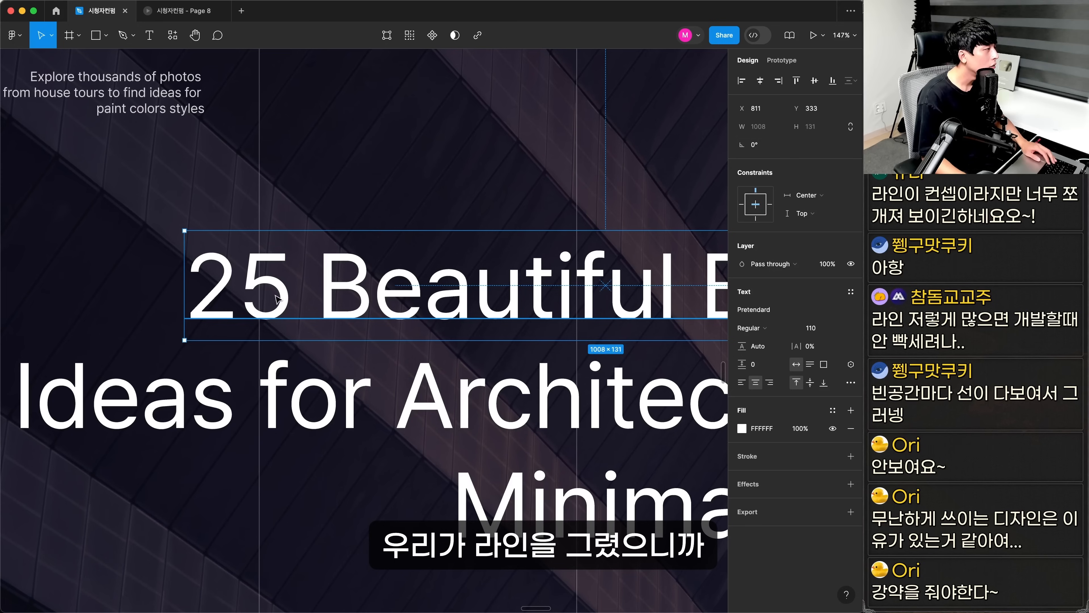
left_click_drag(267, 294, 340, 294)
left_click(299, 407)
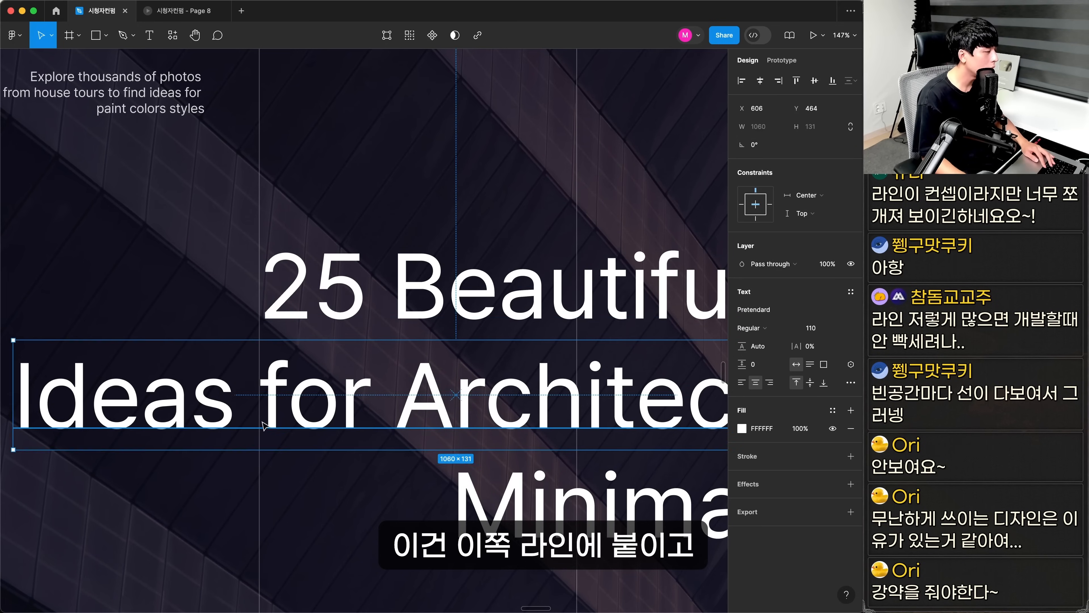
left_click_drag(109, 408, 450, 415)
left_click_drag(645, 443, 50, 359)
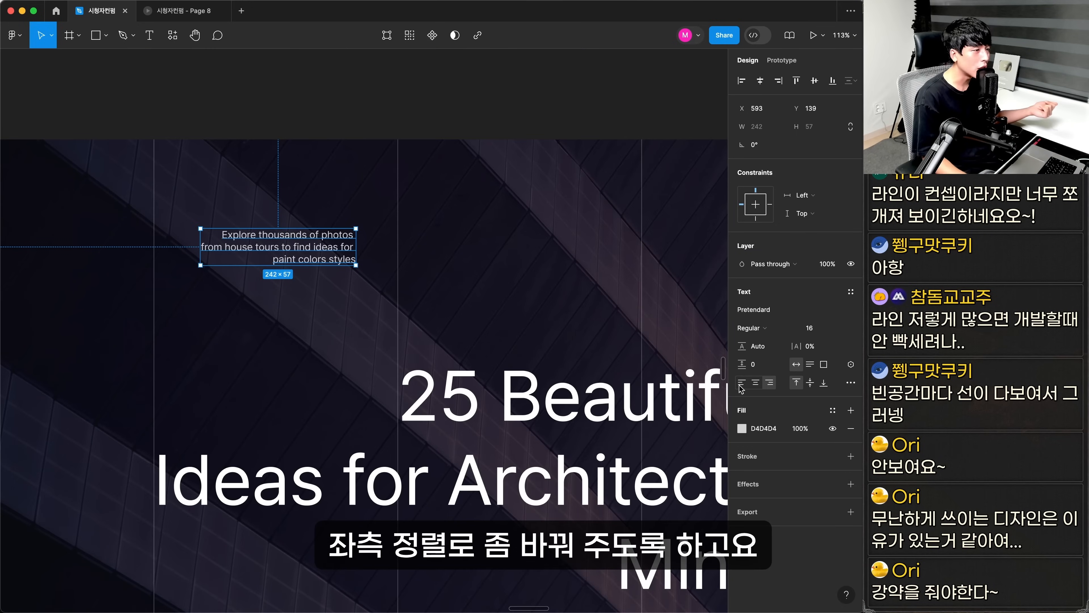
Left-align the small Explore thousands of photos description and set its font size to 40
left_click(741, 383)
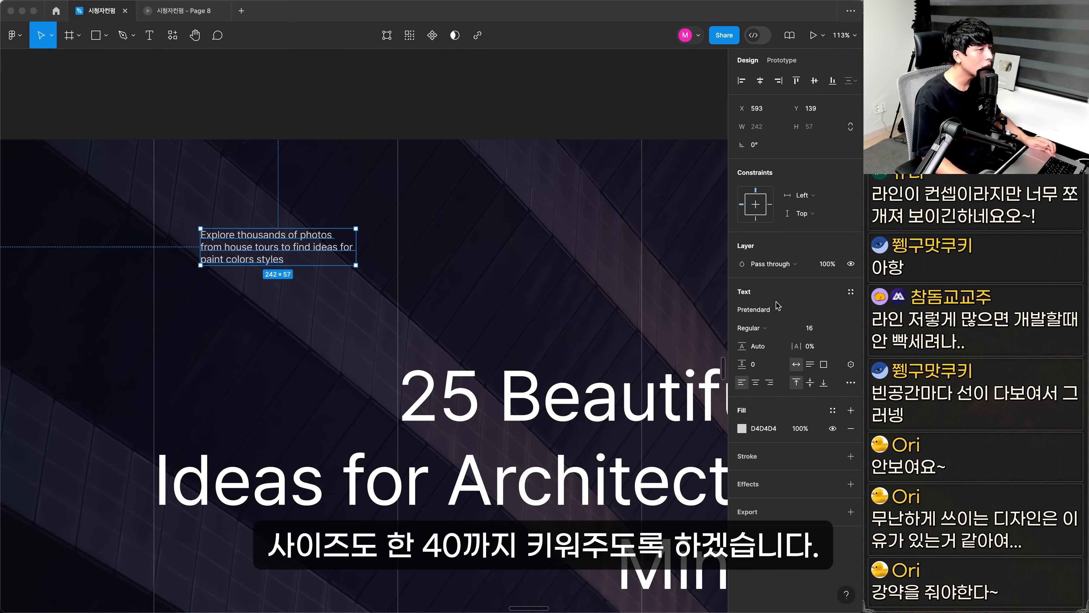
left_click(815, 330)
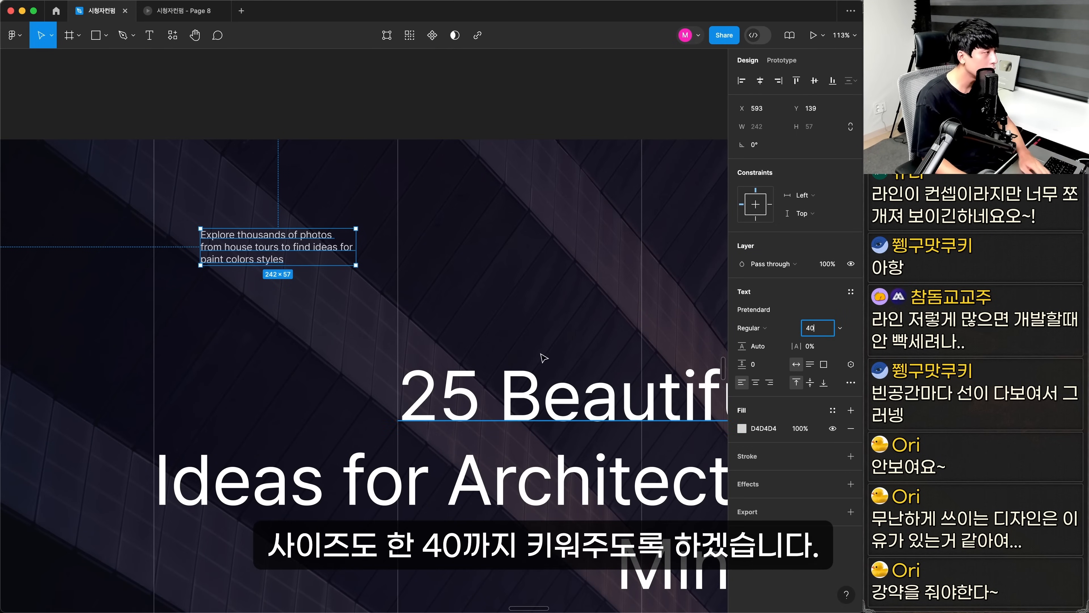
key("Return")
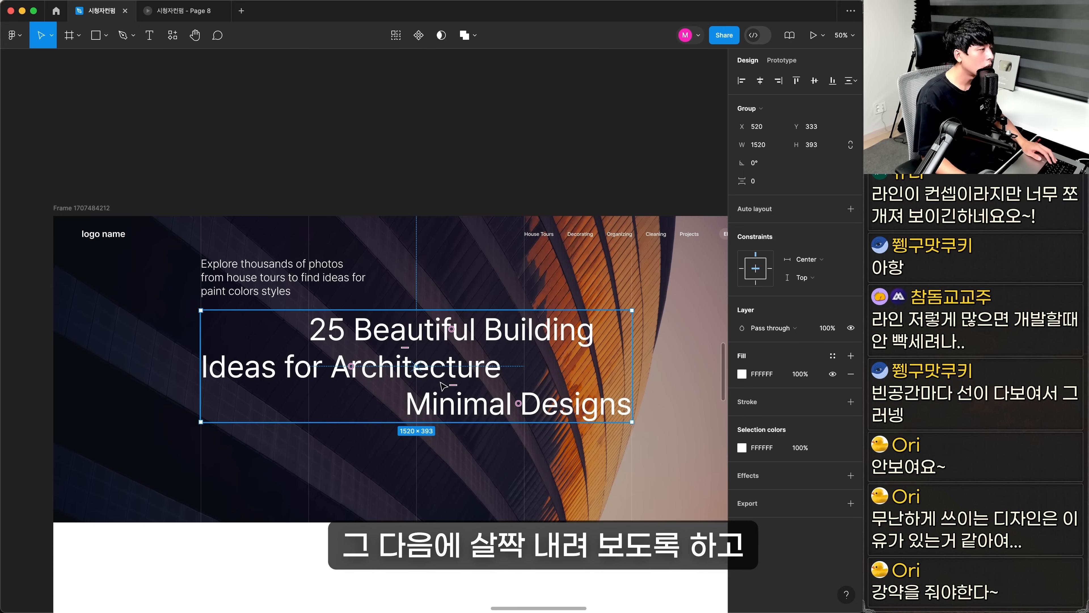
Lower the title group to Y 373 and adjust the description's position above it, flush with the first vertical line
left_click_drag(449, 372, 448, 388)
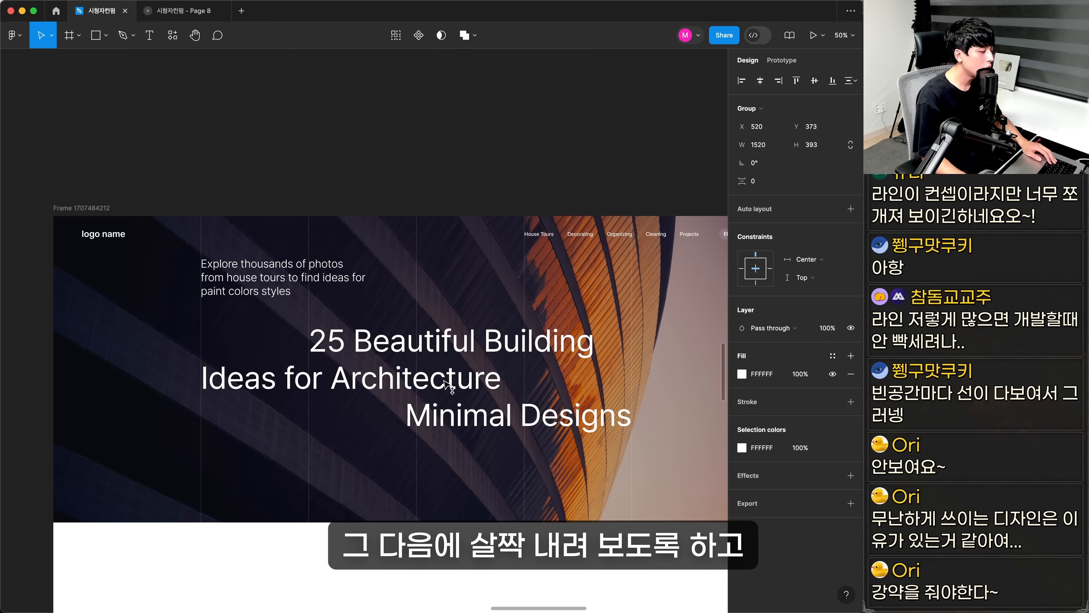
left_click(283, 281)
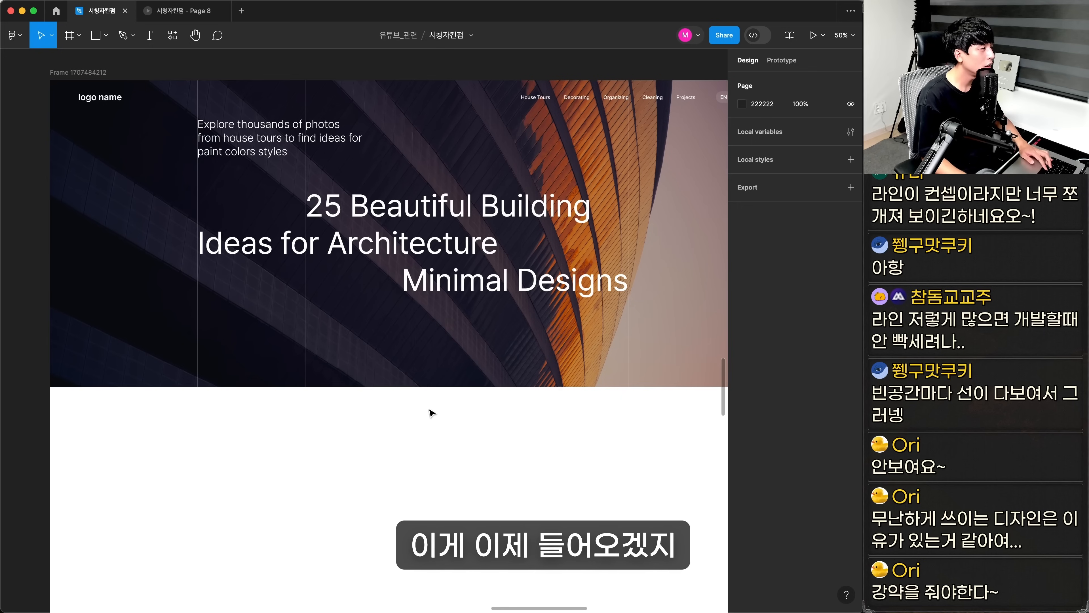
left_click(430, 410)
Paste the row of building thumbnails below the hero title and lengthen it with extra copies of the red building image
key("super+v")
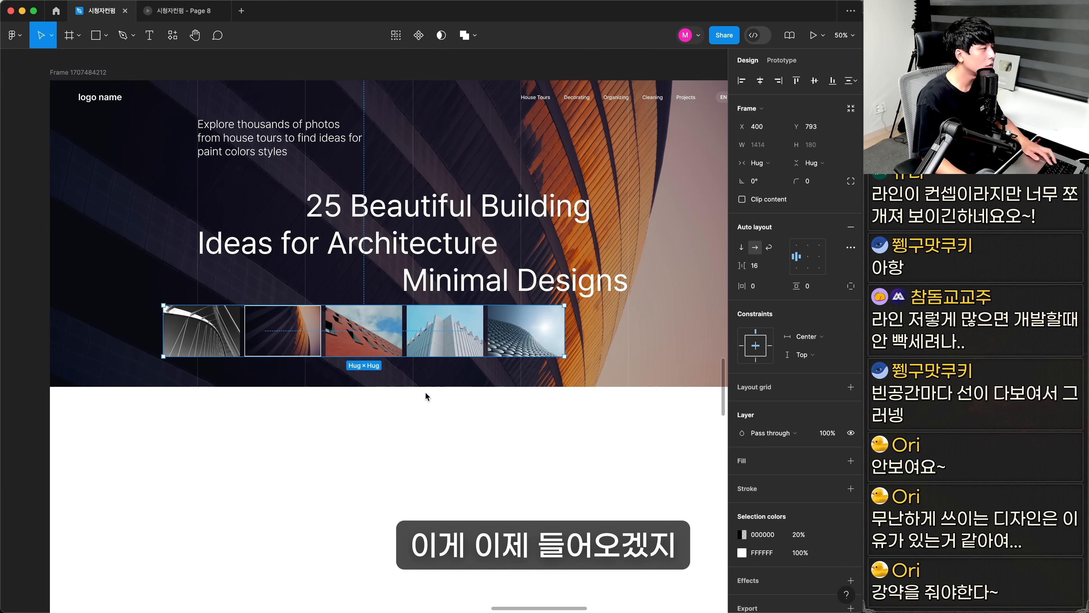
left_click_drag(454, 338, 471, 346)
left_click(437, 460)
scroll(438, 460, "up", 2)
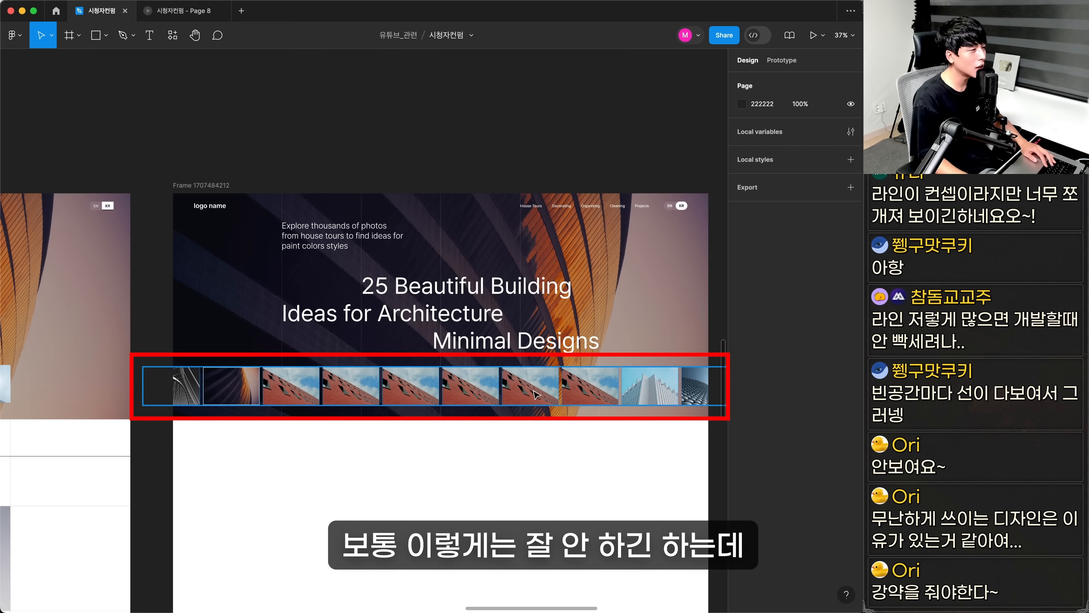
Reduce the thumbnail row to one 380 × 180 red building image at X 1661, Y 900, starting at the fourth vertical line
left_click_drag(527, 421, 506, 398)
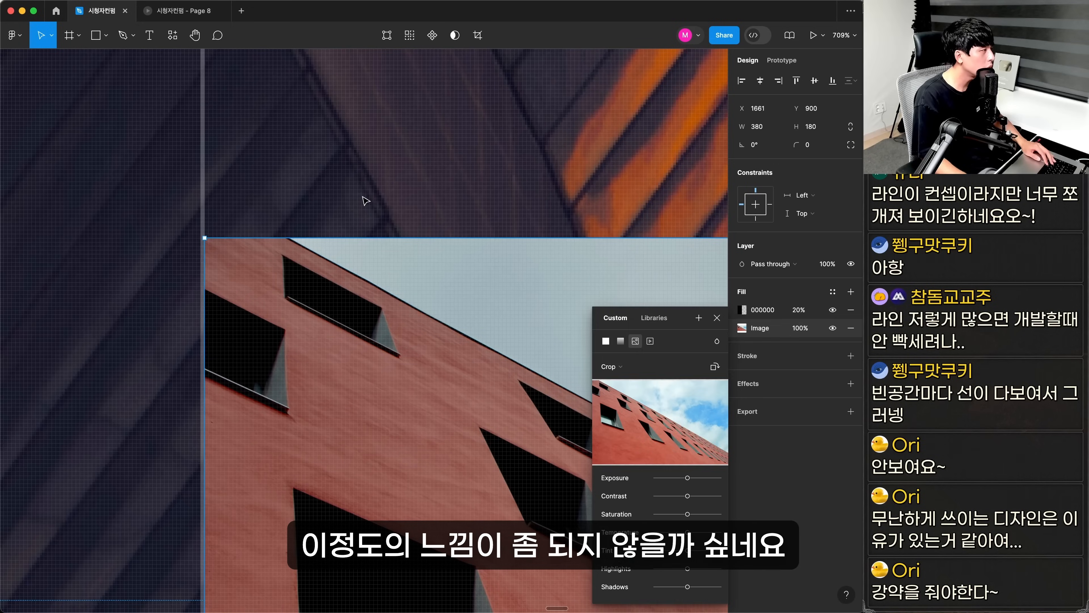
key("Escape")
scroll(365, 199, "down", 3)
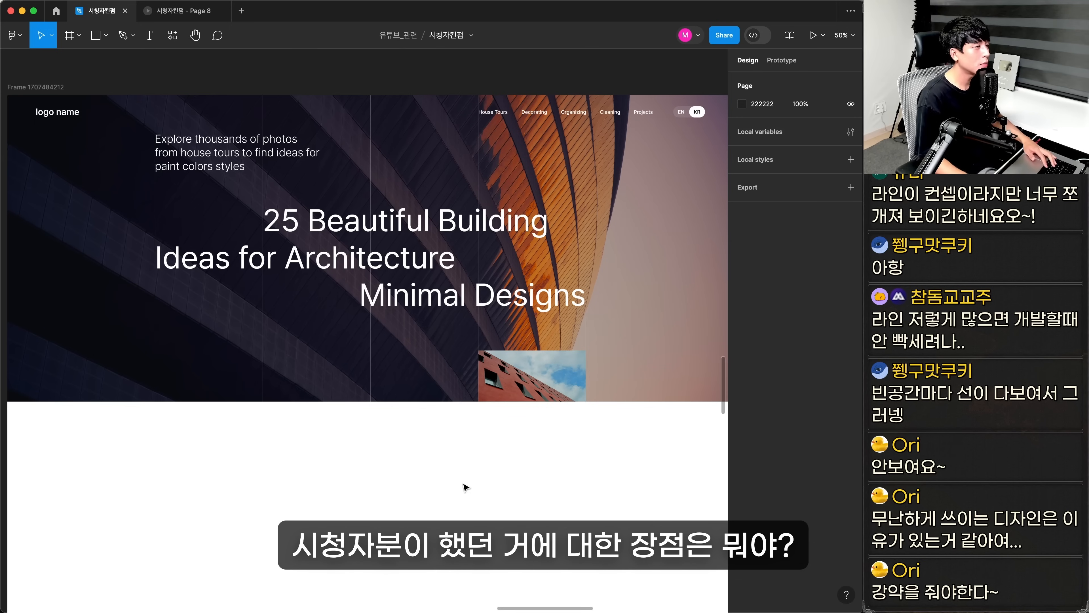
Examine the five selectable thumbnails in the original hero and compare them with the single preview image in the new version
left_click_drag(86, 477, 686, 472)
left_click_drag(108, 443, 369, 383)
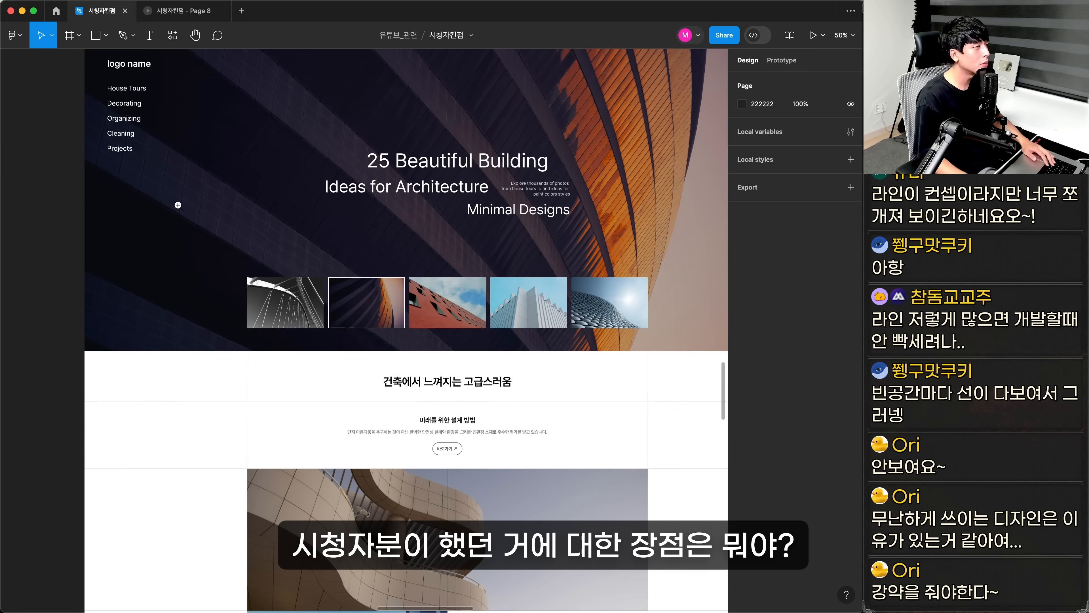
left_click_drag(178, 205, 685, 434)
left_click(502, 313, "super")
left_click(613, 313, "super")
left_click(167, 315, "super")
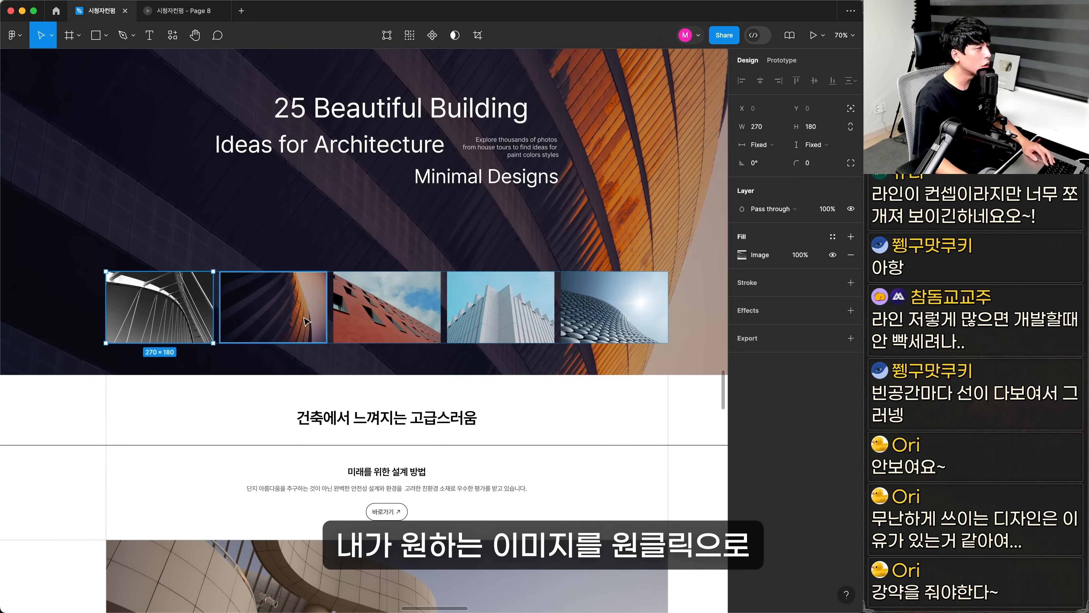
left_click(613, 315)
left_click(387, 316)
left_click(500, 316)
left_click(613, 315)
left_click(627, 431)
left_click_drag(711, 399, 68, 380)
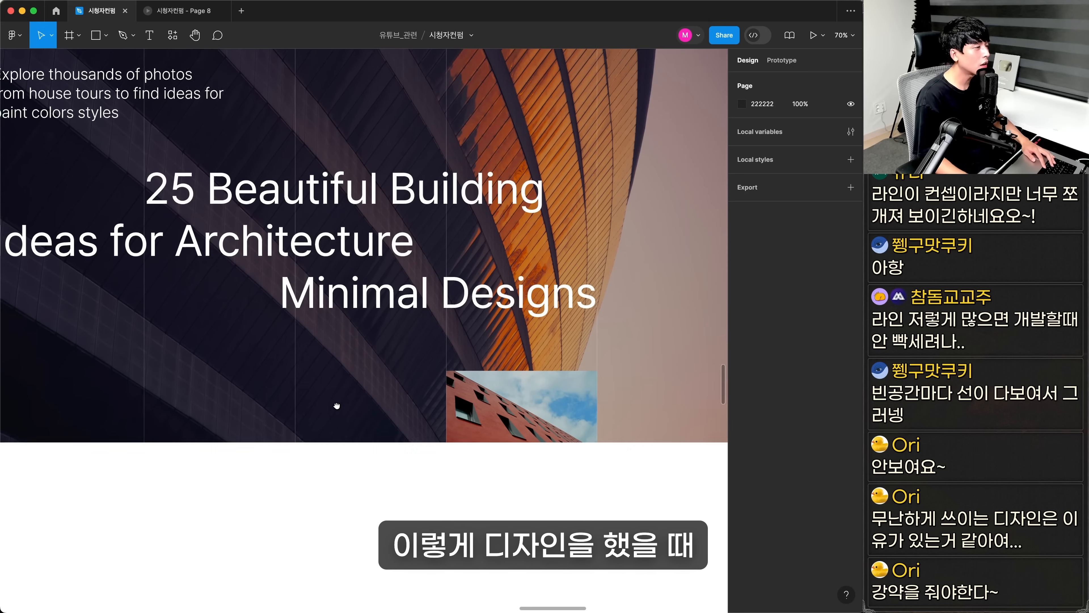
mouse_move(335, 407)
left_mouse_down()
mouse_move(425, 428)
mouse_move(347, 423)
left_mouse_up()
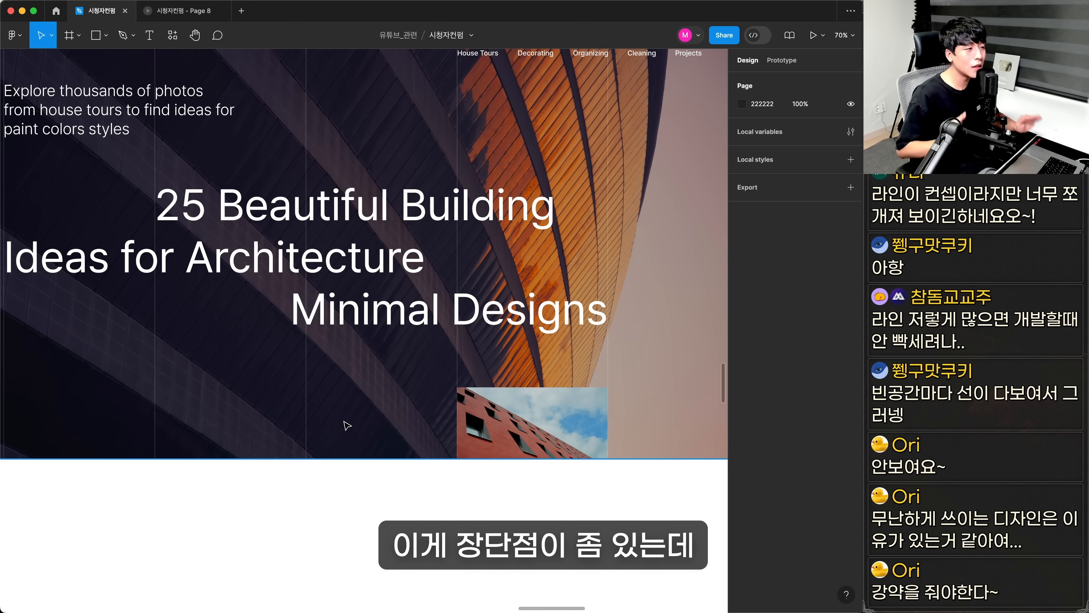
Overlay the red building preview with a white text label and a small round button containing an 11 px wide black arrow
scroll(347, 424, "up", 3)
scroll(347, 424, "left", 4)
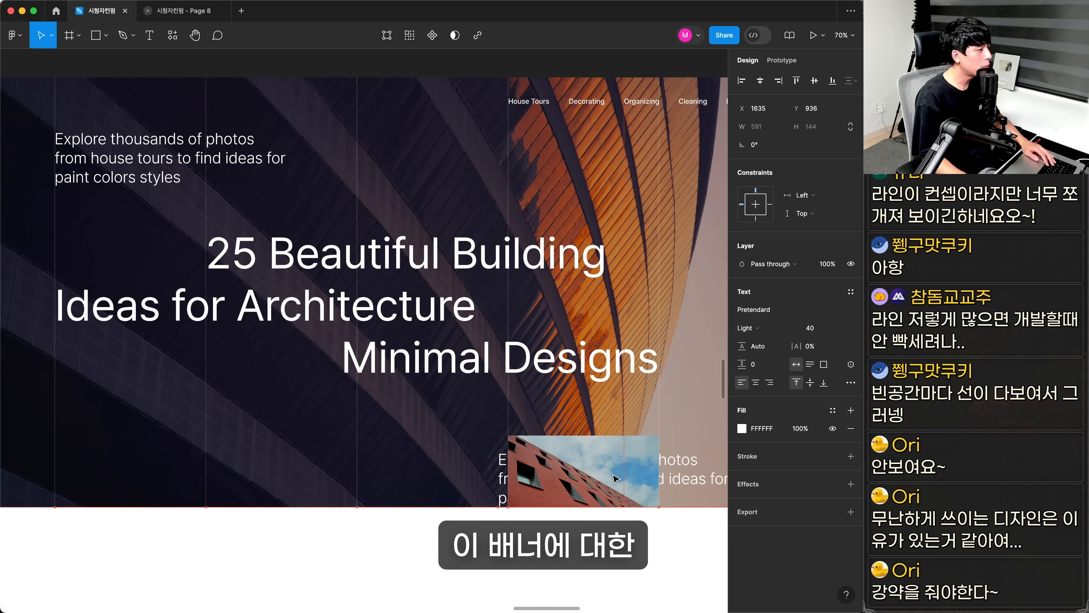
scroll(664, 572, "up", 5)
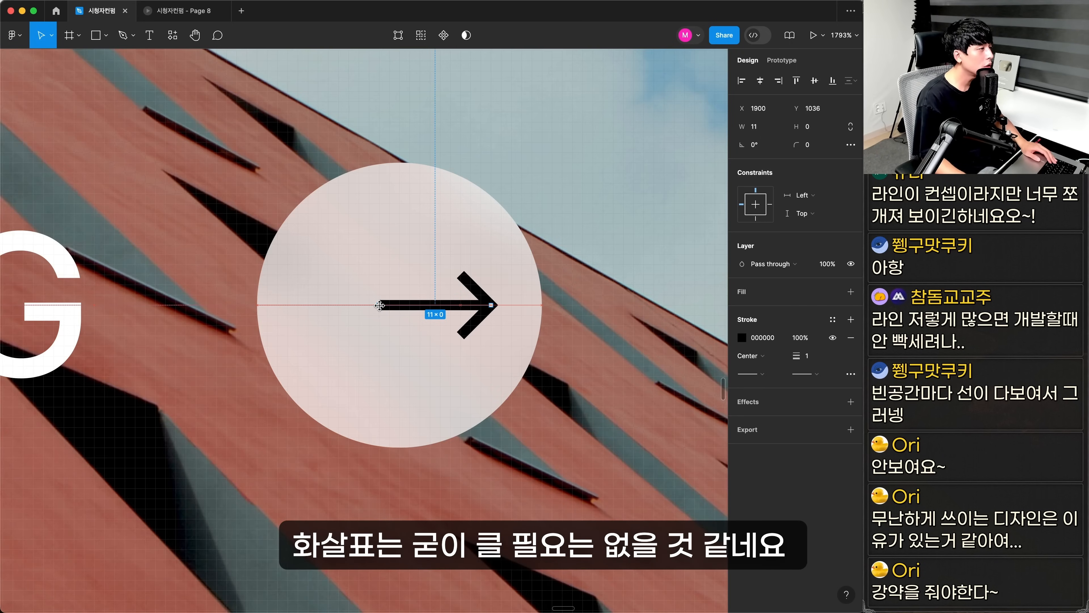
left_click(455, 331)
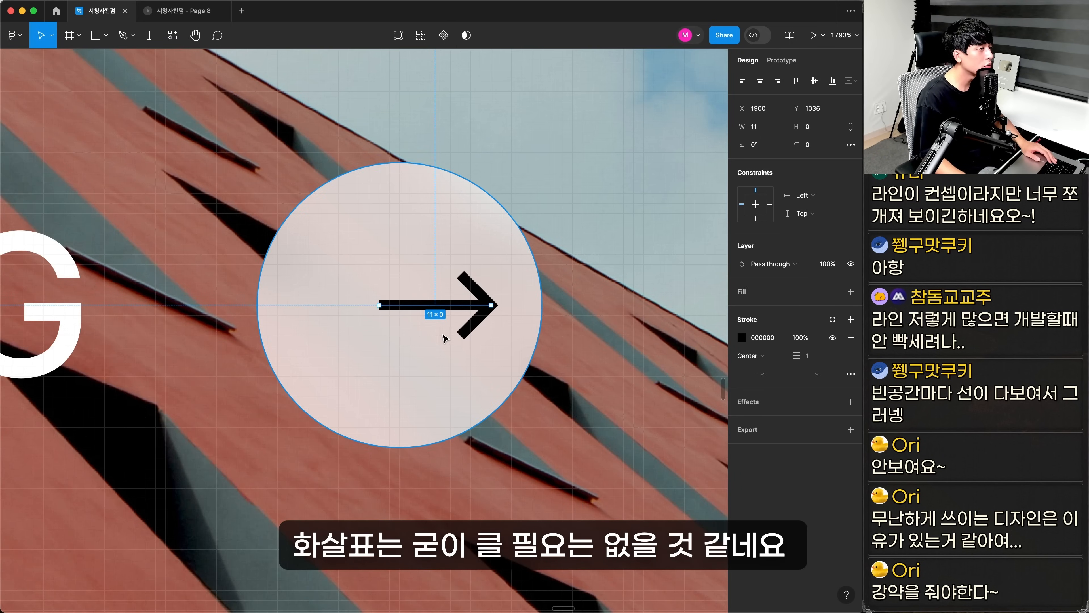
left_click(470, 322, "shift")
left_click(762, 88)
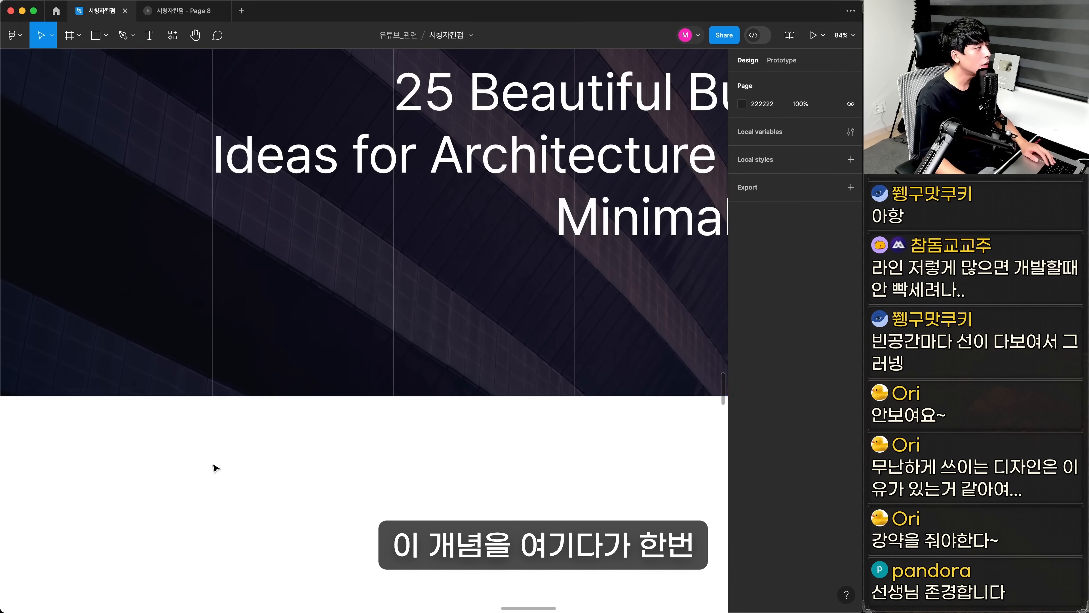
Add a white ALL Banner label in Medium size 20 beside the first vertical line at the hero's lower edge
left_click_drag(107, 278, 246, 380)
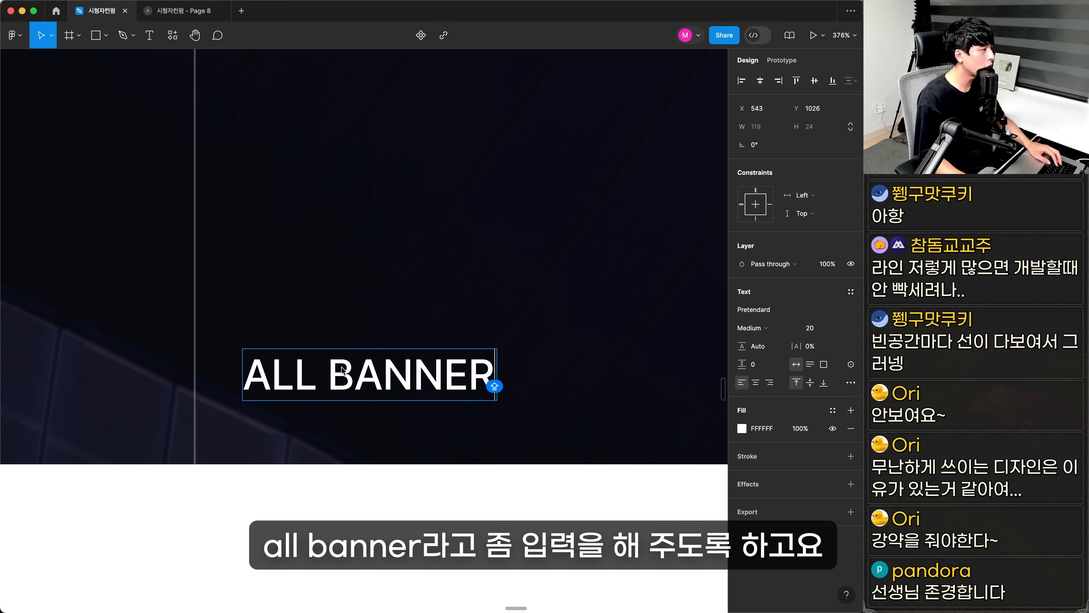
left_click_drag(354, 372, 567, 388)
type("anner")
key("Escape")
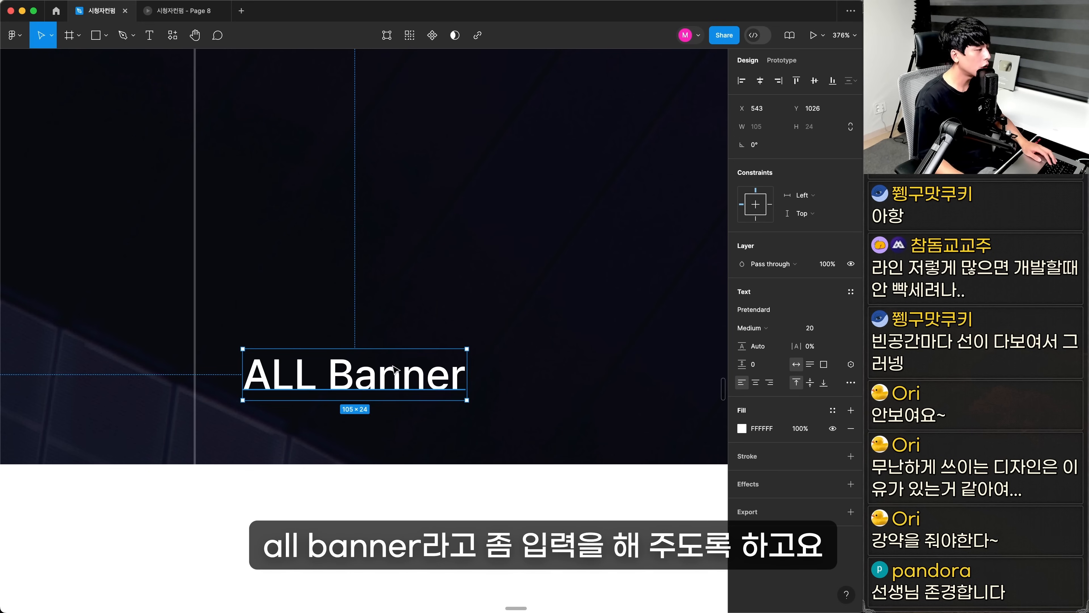
Rewrite the label as All Banner and frame it with a grid icon, 381 px wide, gap 12, padding 16 and 24, with an inside stroke
left_click_drag(396, 373, 528, 373)
double_click(466, 371)
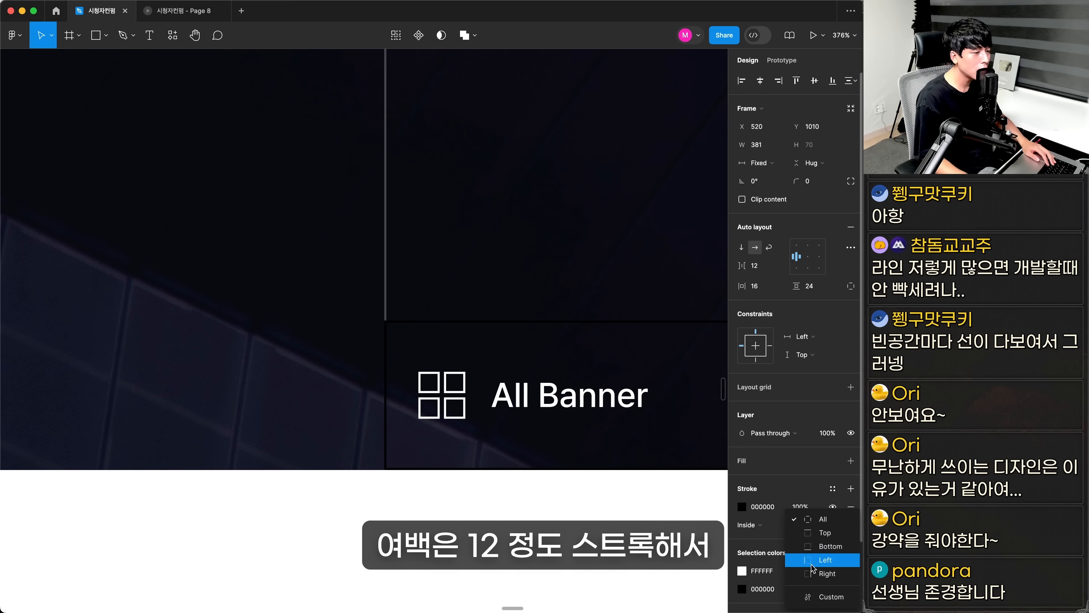
left_click(742, 506)
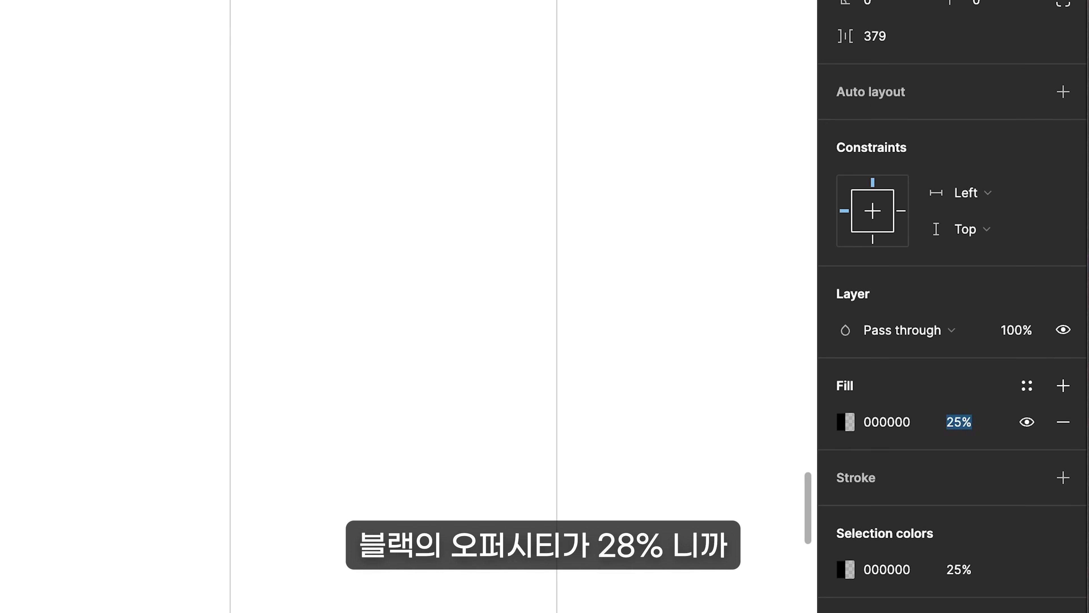
Set the black fill of the vertical lines in the white section to 8% opacity
type("8")
key("Return")
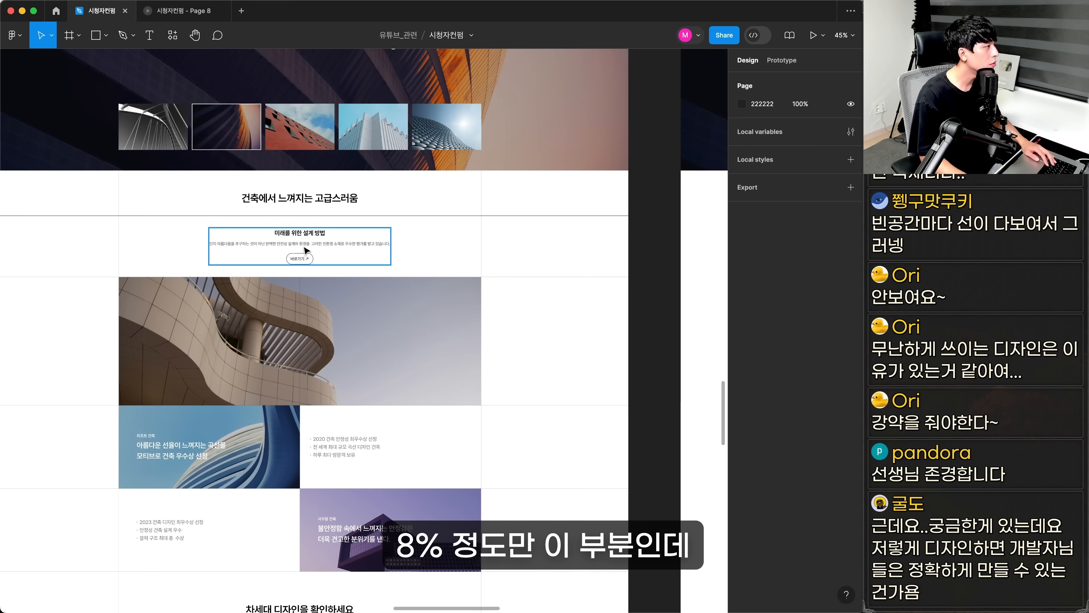
Examine how lines separate the title, intro text, photo and award blocks below the original hero
left_click(303, 248)
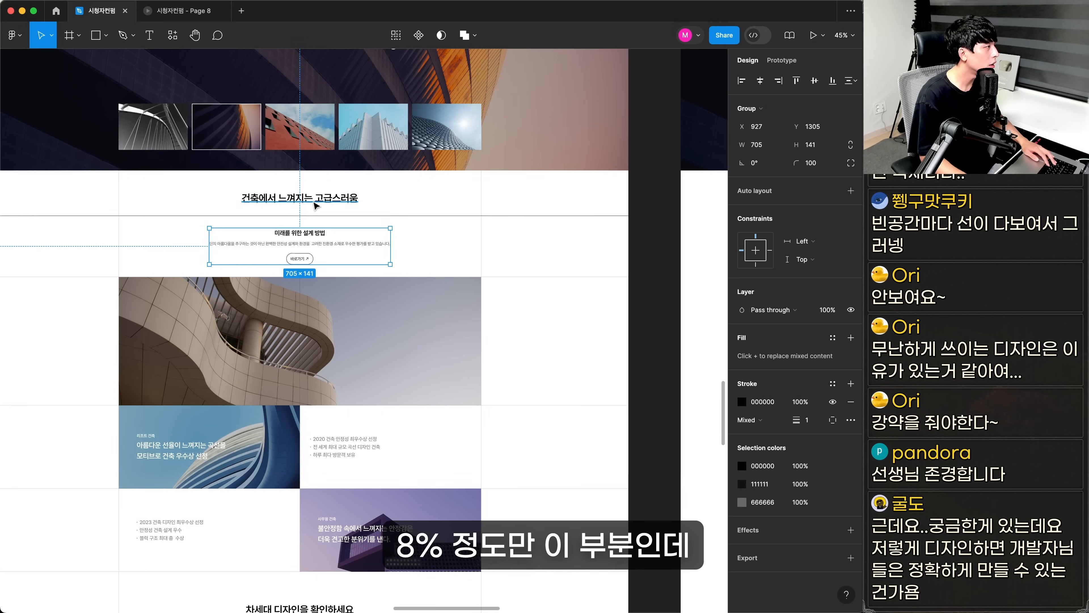
left_click(316, 201, "shift")
left_click(255, 377, "shift")
left_click(180, 453, "shift")
left_click(176, 536, "shift")
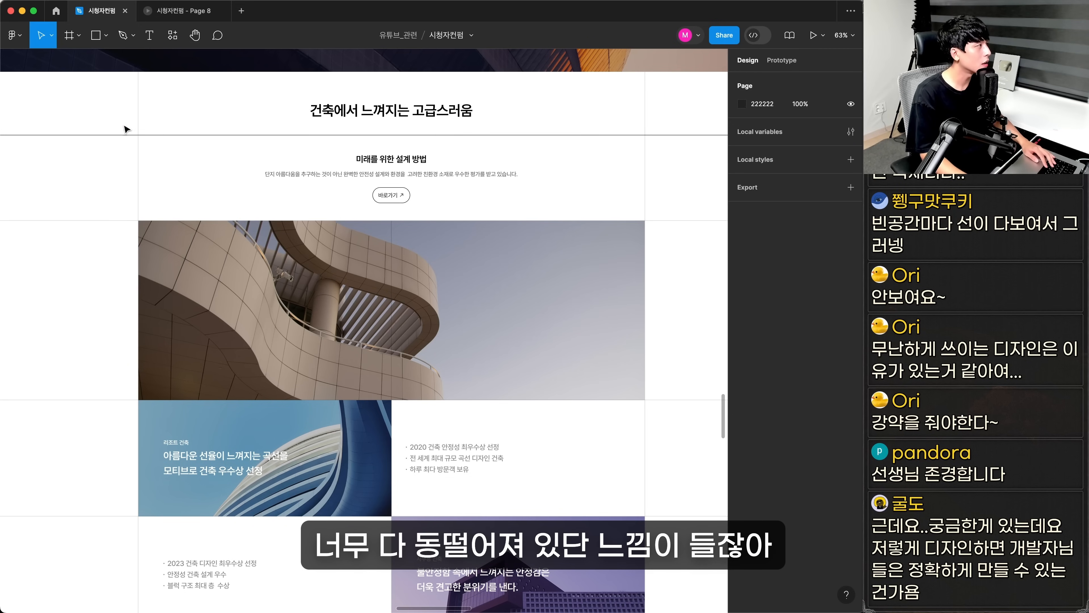
left_click_drag(101, 97, 666, 591)
left_click(663, 553)
scroll(663, 530, "down", 1)
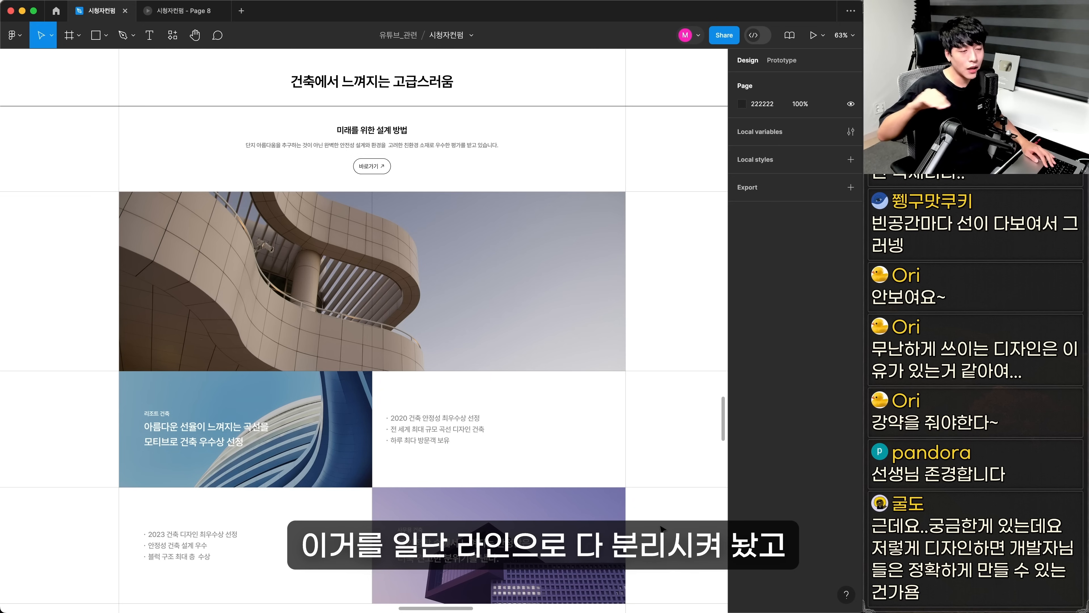
scroll(317, 148, "up", 2)
Check the original section title, the black divider beneath it and the text settings of the heading and description below
left_click(346, 154)
key("z")
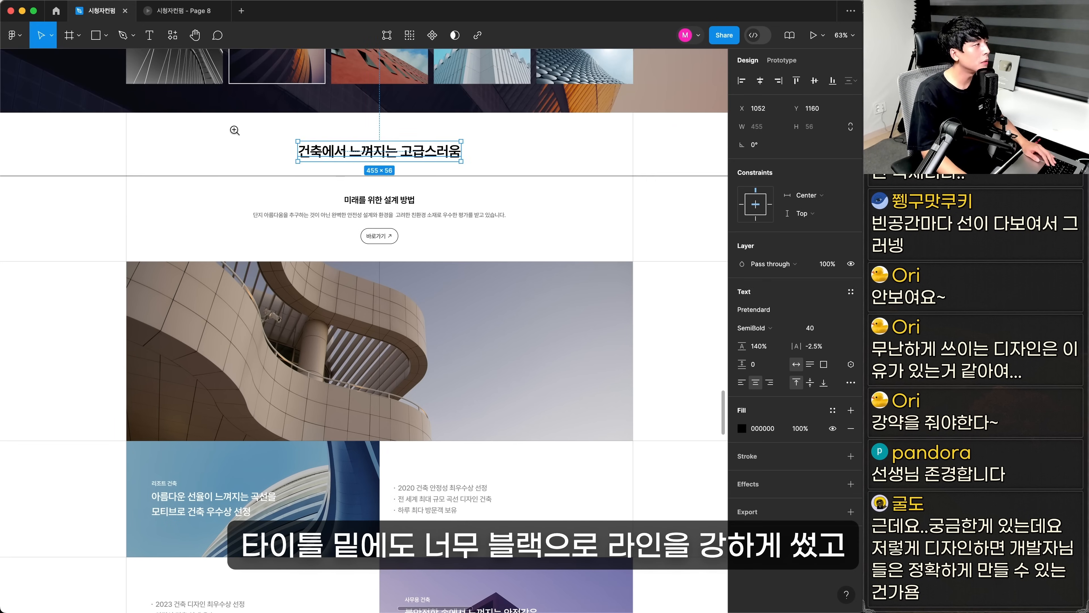
left_click_drag(232, 128, 481, 260)
left_click(450, 277)
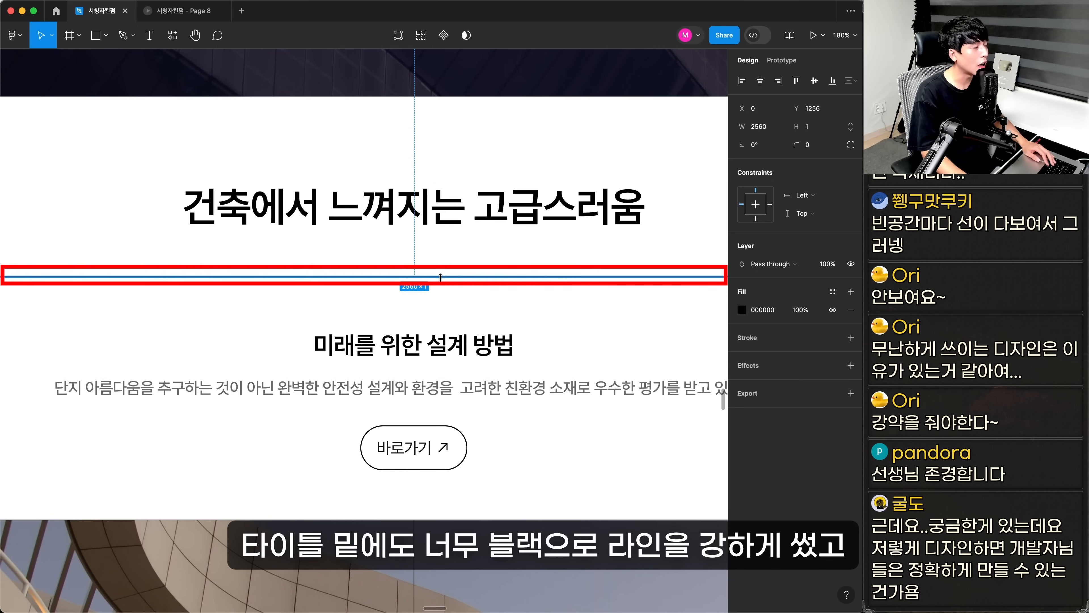
left_click(463, 351)
left_click(493, 388)
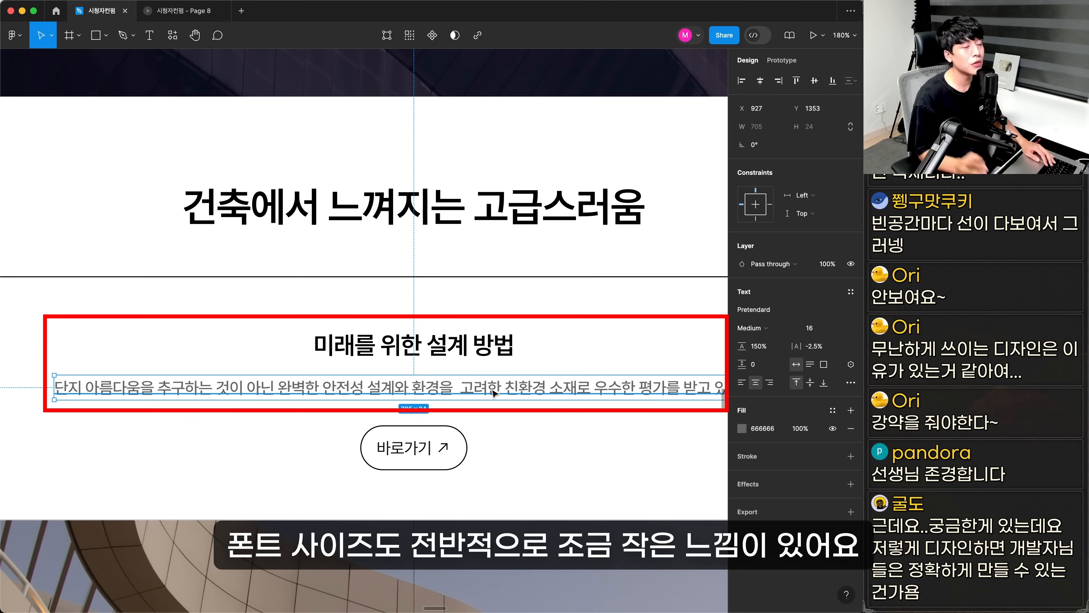
key("super+minus")
key("super+minus")
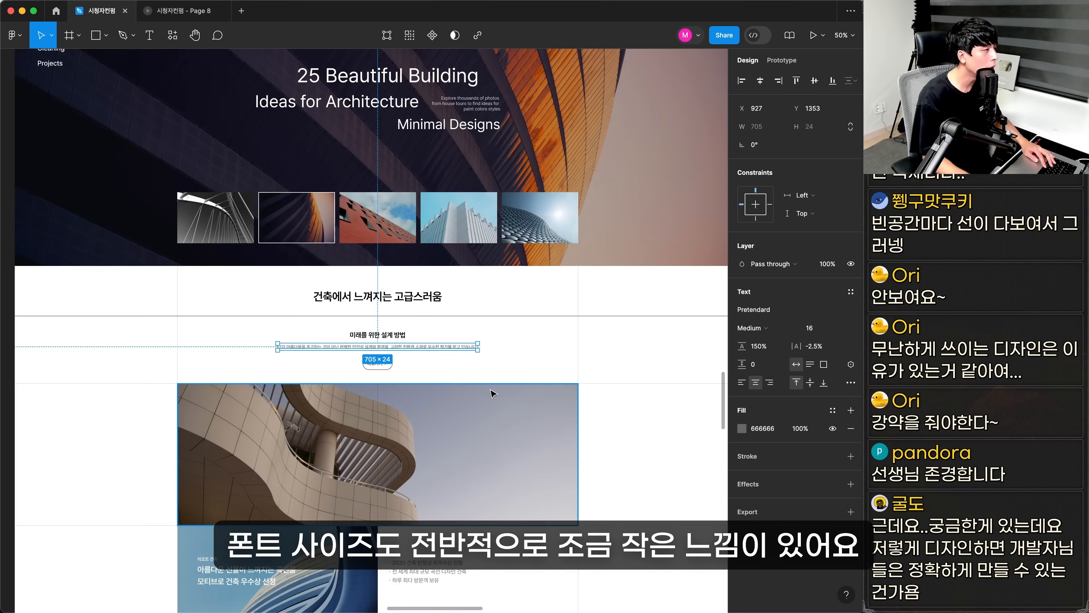
Compare the text settings of the section title 건축에서 느껴지는 고급스러움 with those of the 바로가기 button label
left_click(525, 300)
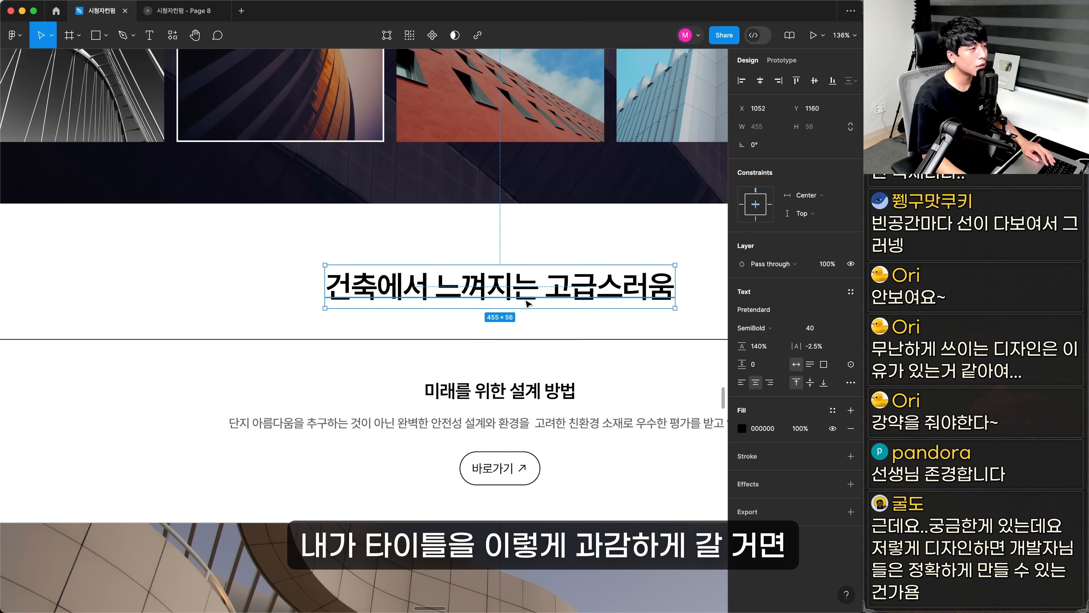
left_click_drag(542, 290, 490, 306)
key("super+z")
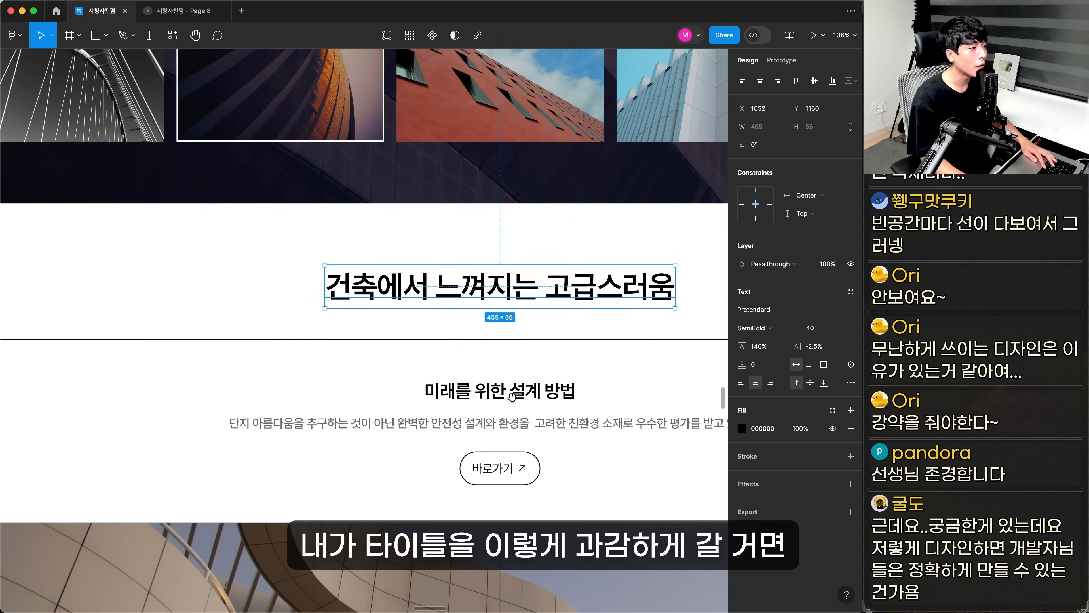
scroll(512, 396, "down", 5)
scroll(512, 396, "right", 4)
double_click(431, 352)
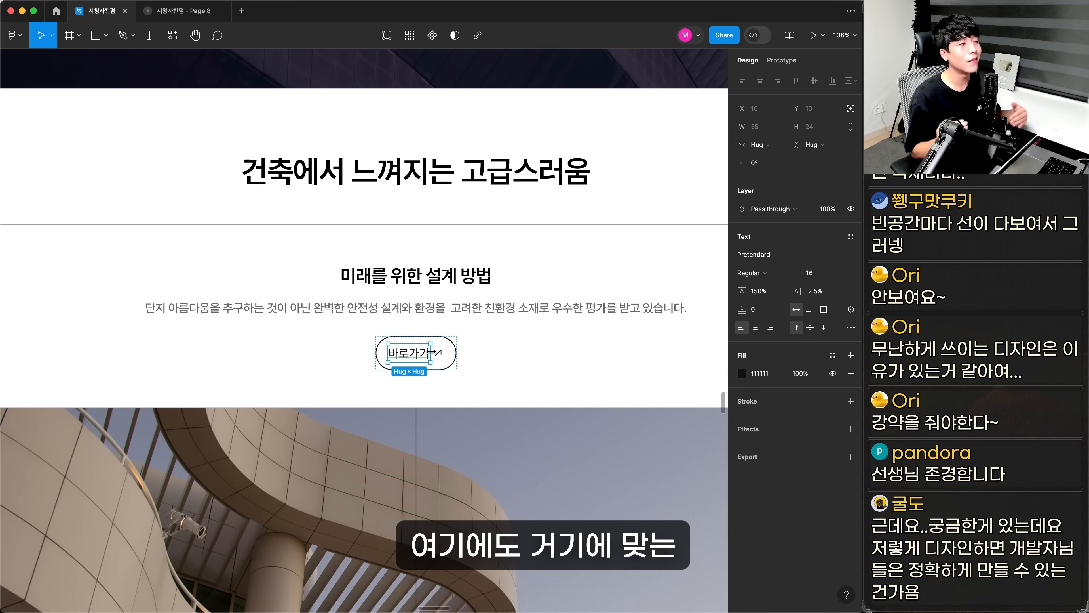
left_click(549, 396)
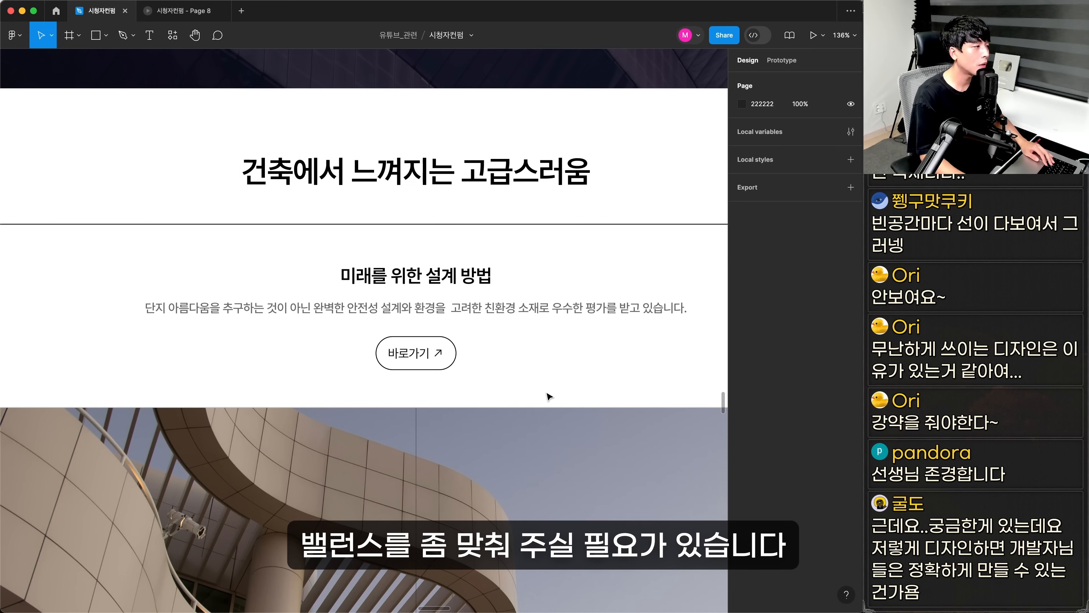
Check the font size of the description below the heading 미래를 위한 설계 방법
left_click(515, 305)
left_click(811, 331)
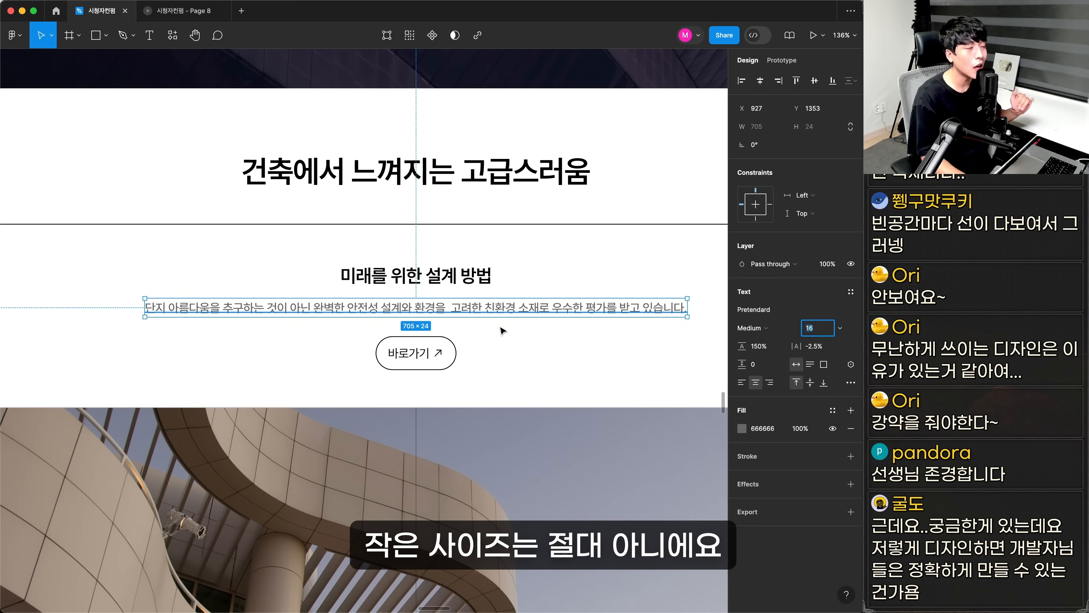
left_click(525, 352)
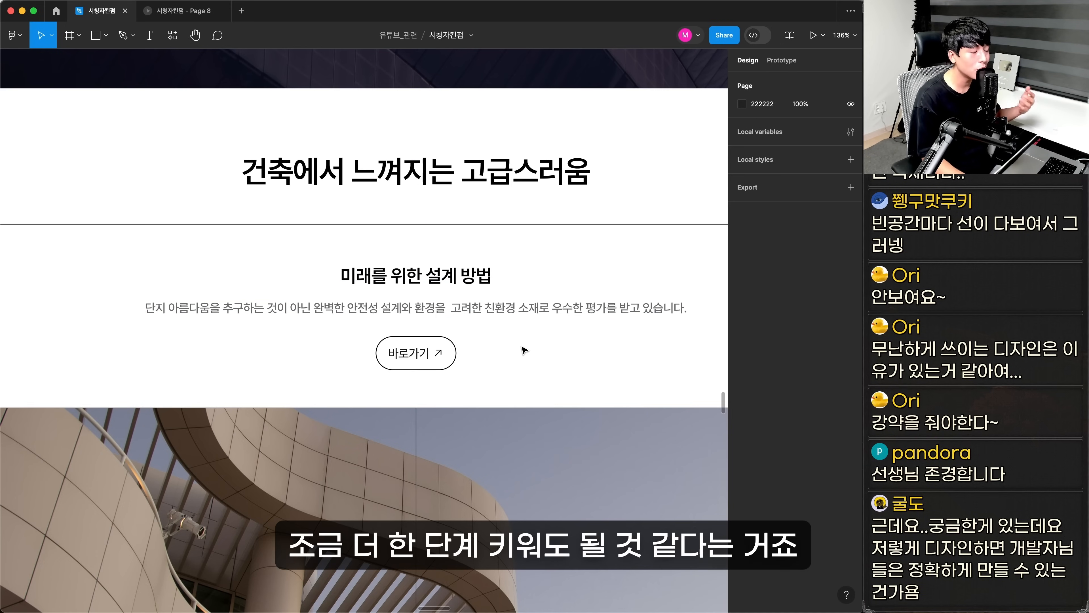
Check the text settings of the first award list item, 2020 건축 안정성 최우수상 선정
key("super+minus")
key("super+minus")
left_click_drag(450, 498, 494, 378)
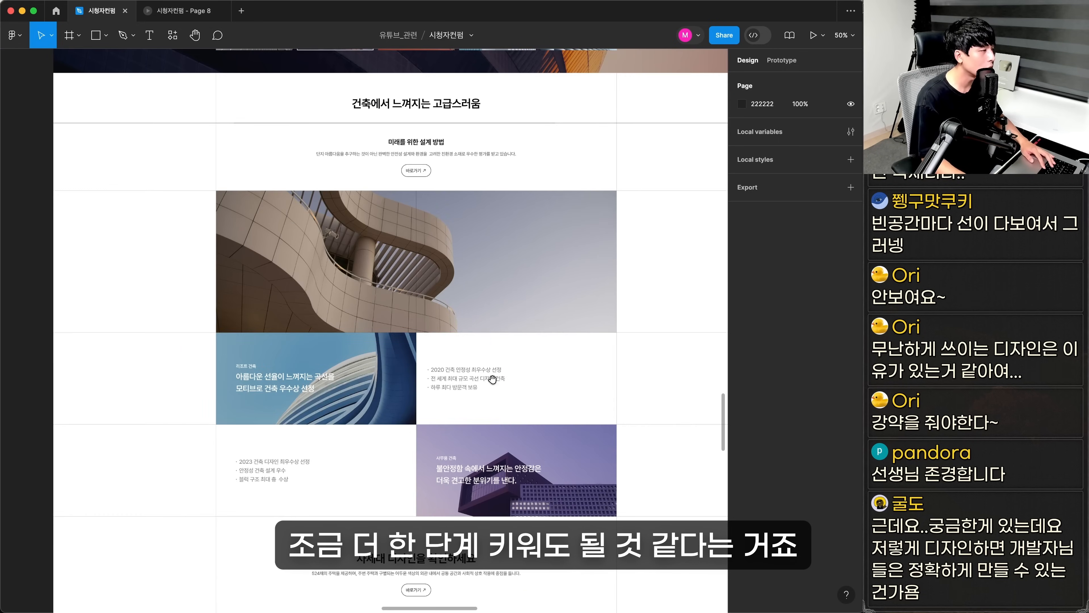
key("z")
left_click_drag(137, 311, 589, 479)
left_click(540, 292, "super")
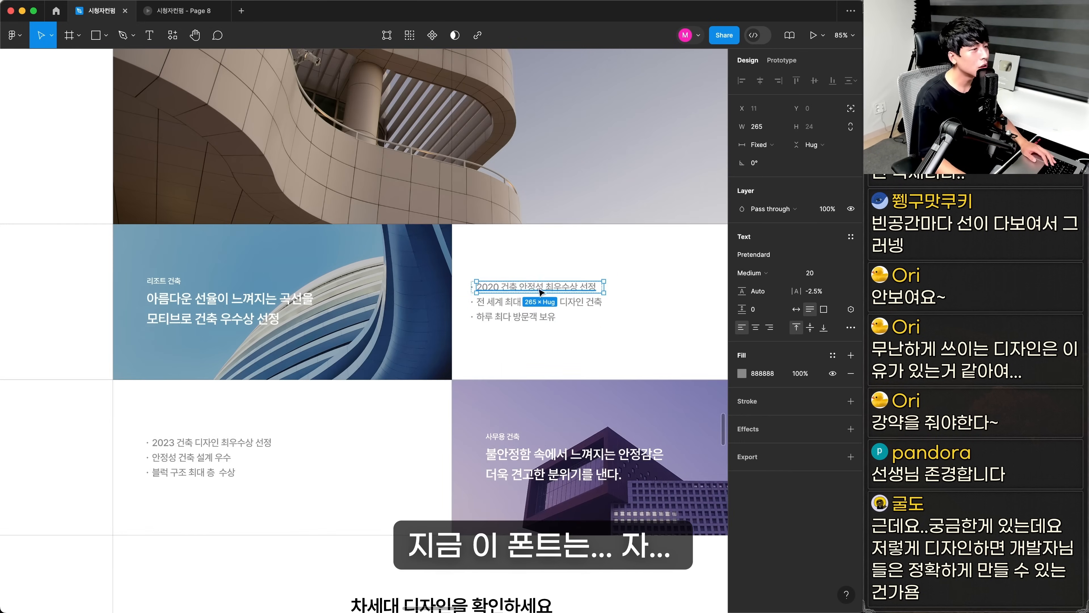
left_click(491, 260)
Compare the description's font size with that of the award list item, undoing any accidental move of the description
scroll(429, 478, "up", 5)
scroll(429, 479, "right", 1)
left_click(468, 504)
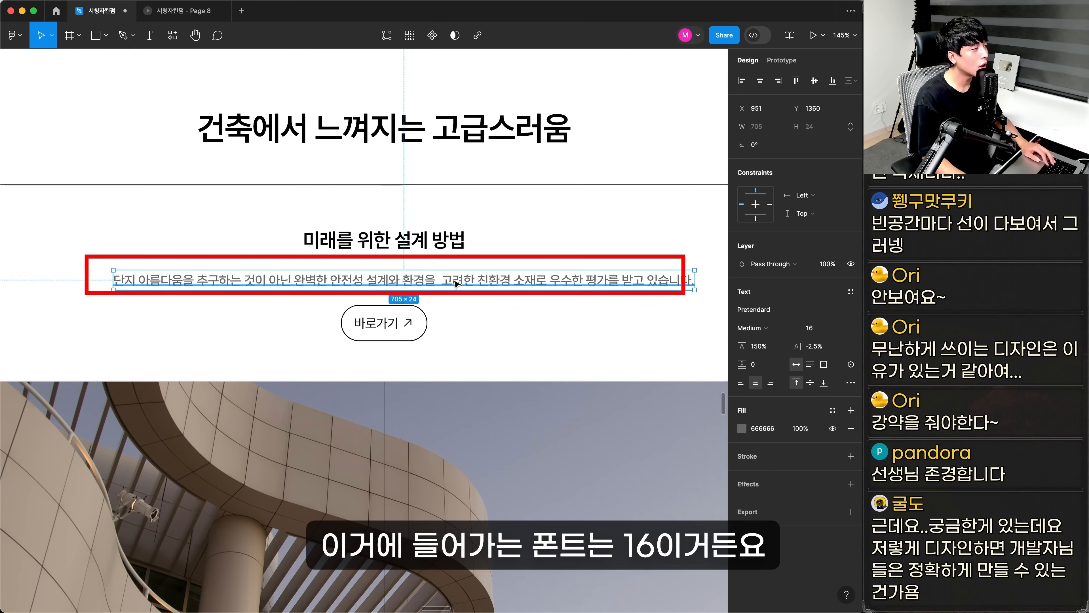
key("super+z")
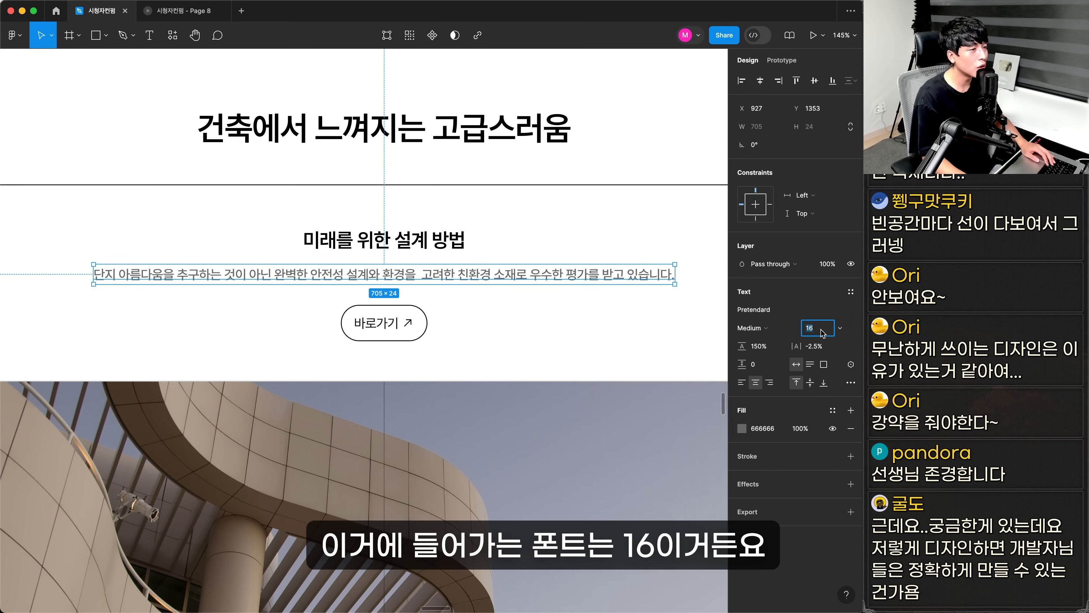
key("Escape")
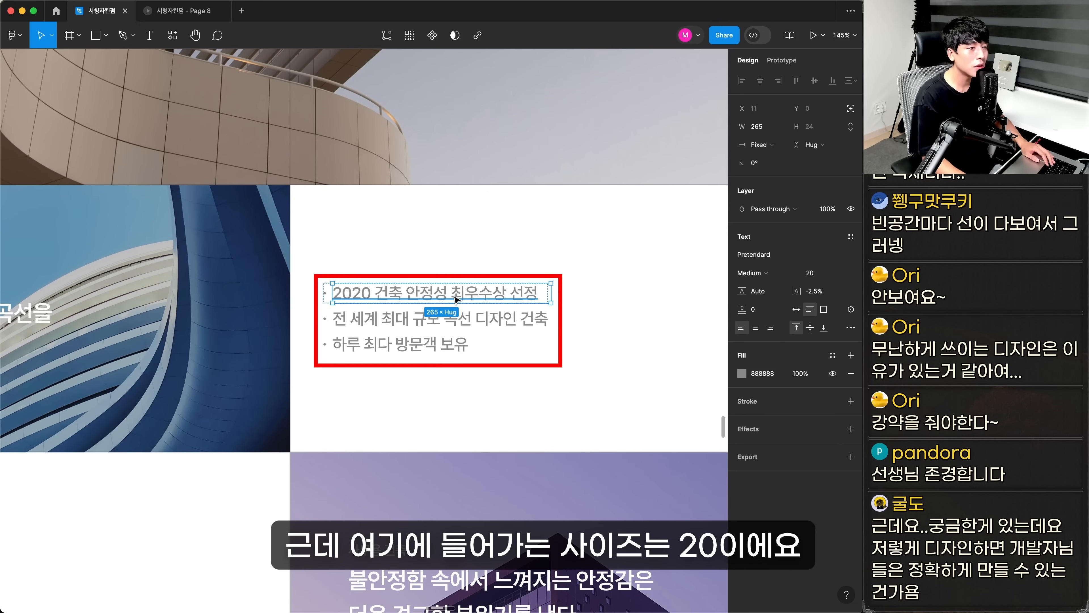
left_click(478, 389)
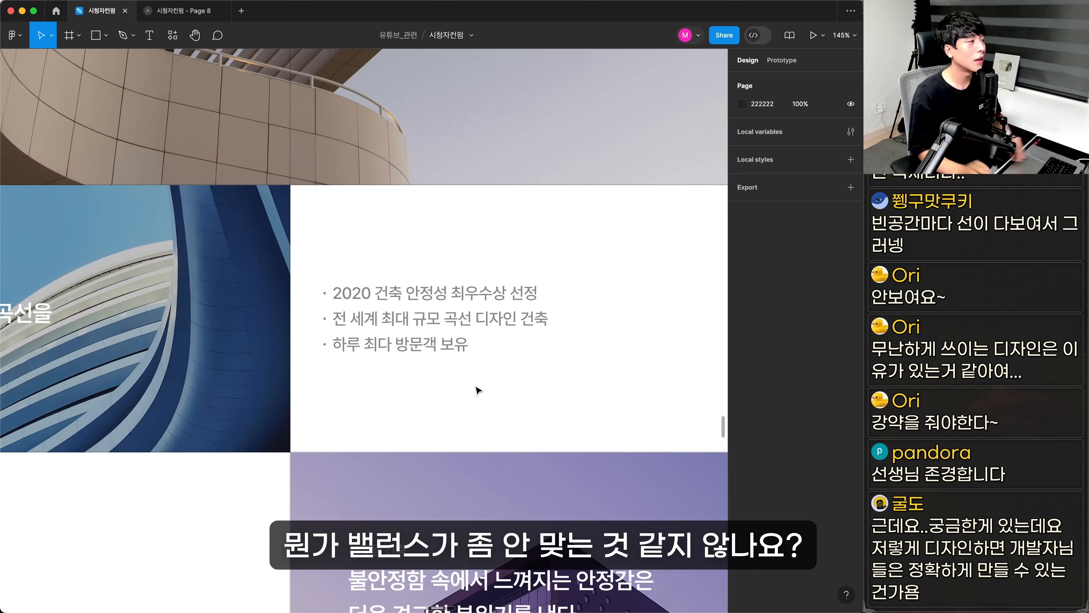
Examine the award list against the intro description for visual emphasis, and view how both sit in the whole original section
double_click(450, 327)
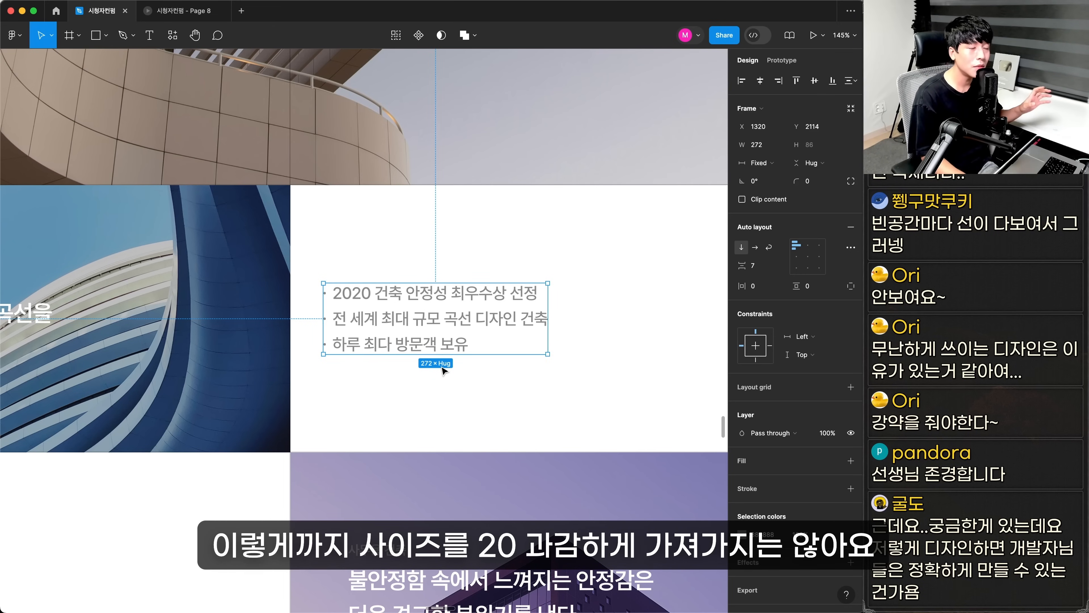
left_click_drag(452, 232, 502, 509)
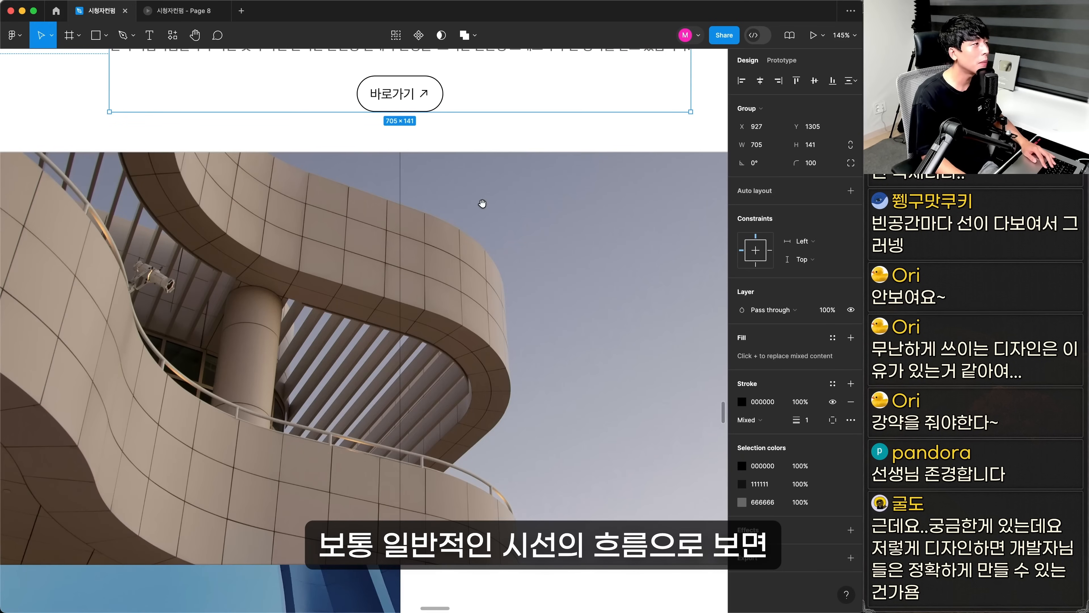
left_click_drag(482, 203, 489, 332)
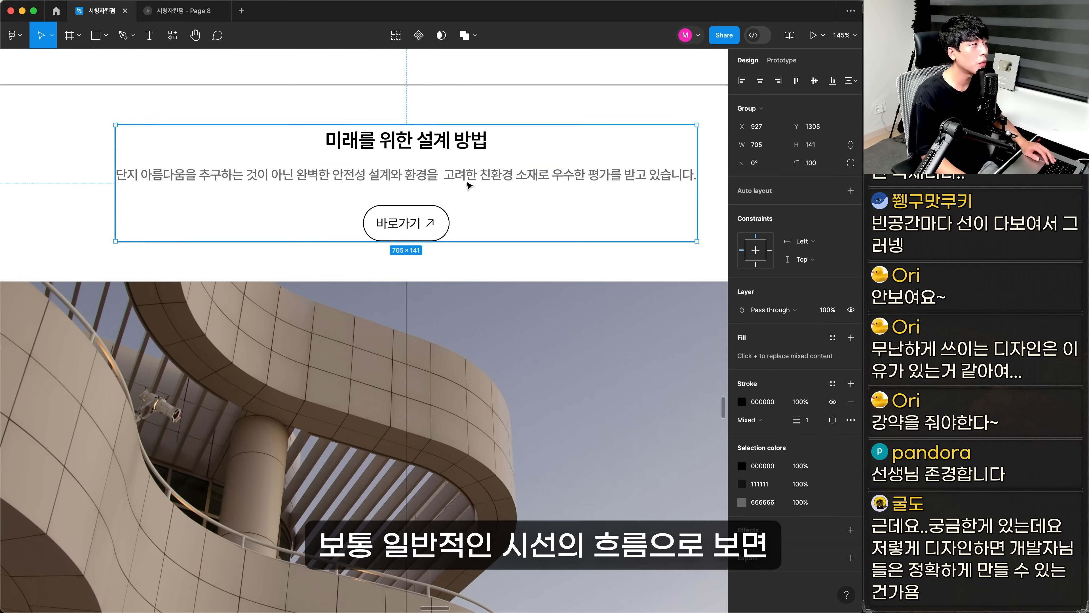
left_click_drag(436, 176, 438, 203)
double_click(439, 202)
left_click_drag(561, 514, 509, 139)
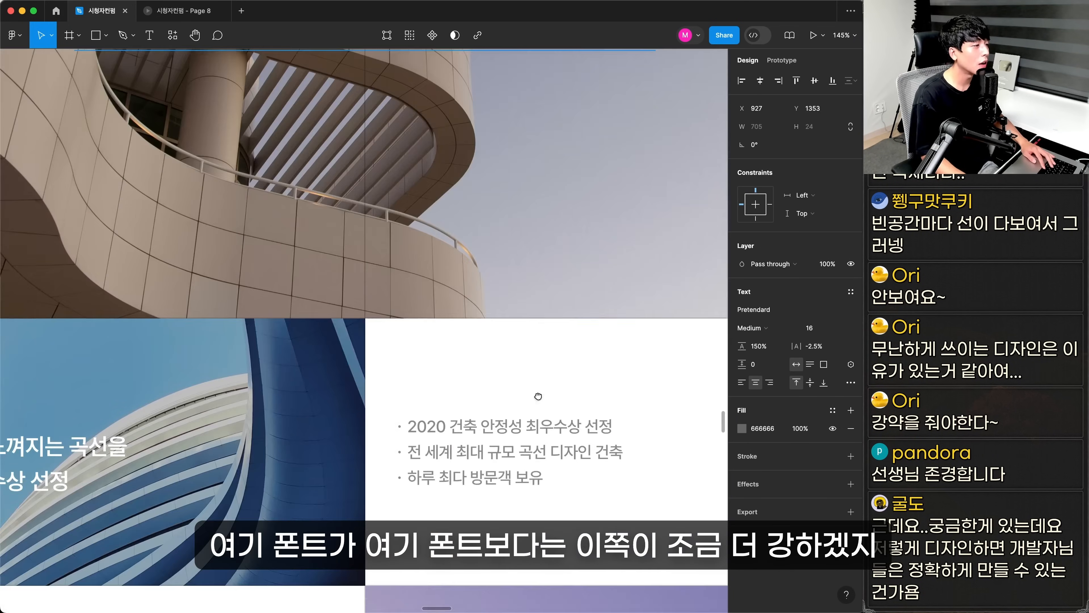
left_click_drag(499, 449, 500, 253)
left_click(497, 256, "super")
left_click_drag(465, 136, 461, 532)
left_click_drag(480, 79, 504, 281)
left_click(487, 234, "super")
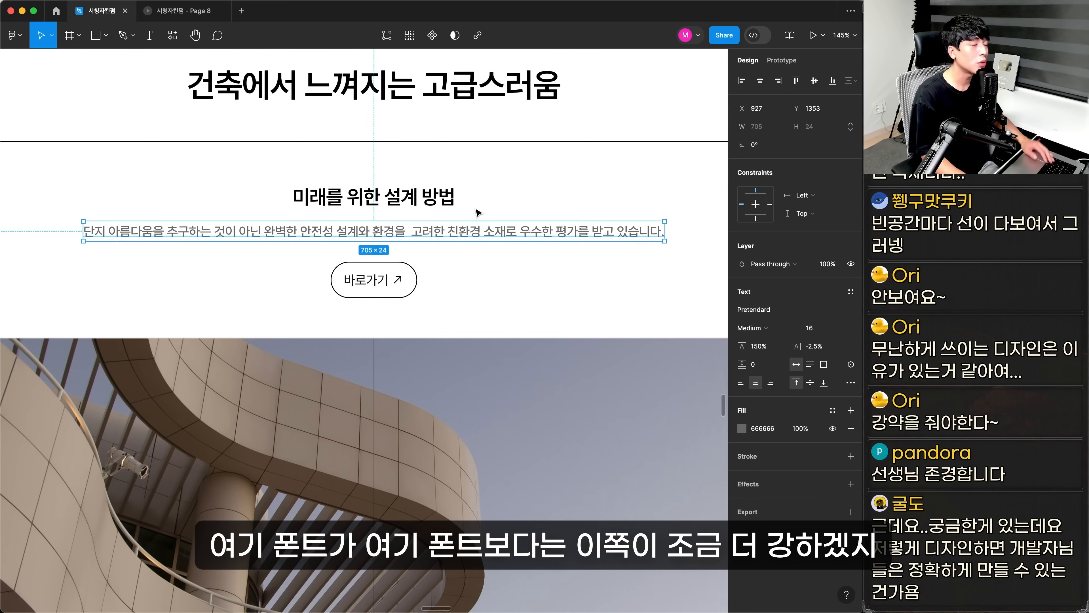
left_click_drag(138, 200, 596, 539)
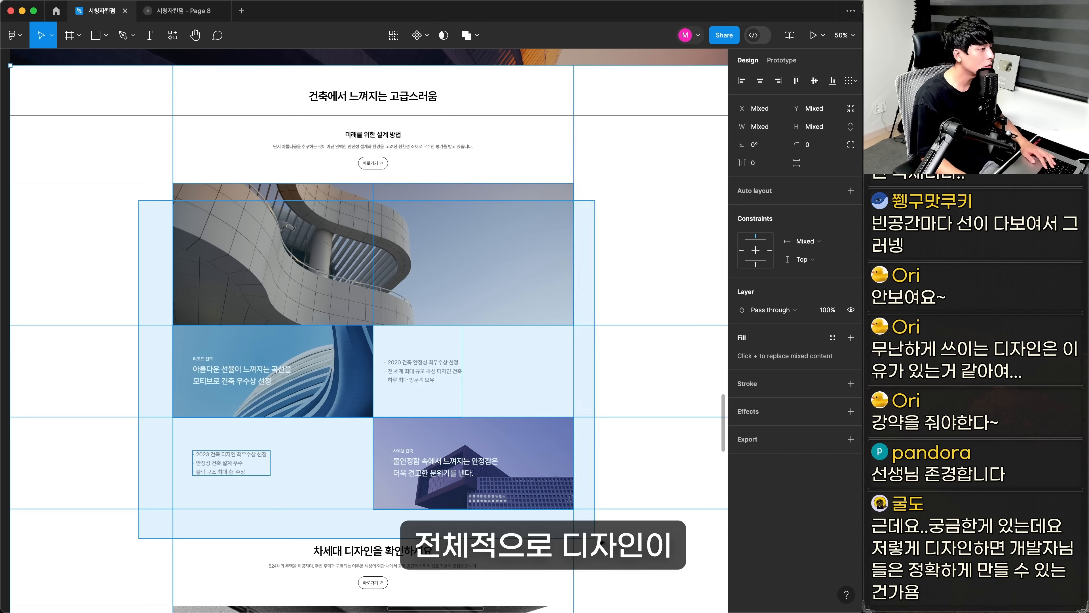
left_click(624, 490)
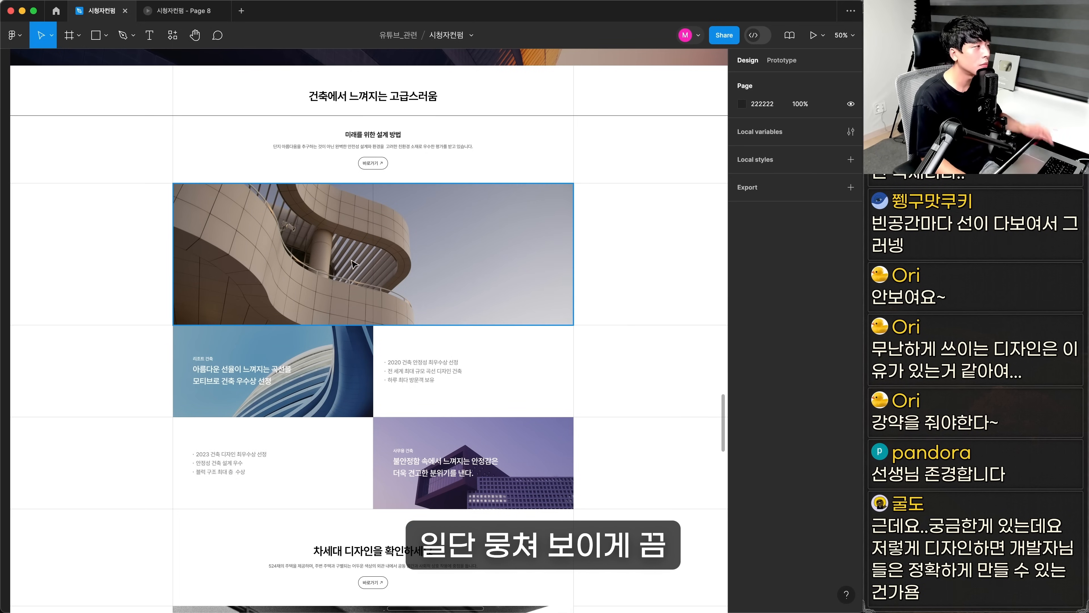
Copy the original section title and the intro group with its button into the white area below the redesigned hero
left_click(451, 240)
left_click(389, 102)
left_click(377, 146, "shift")
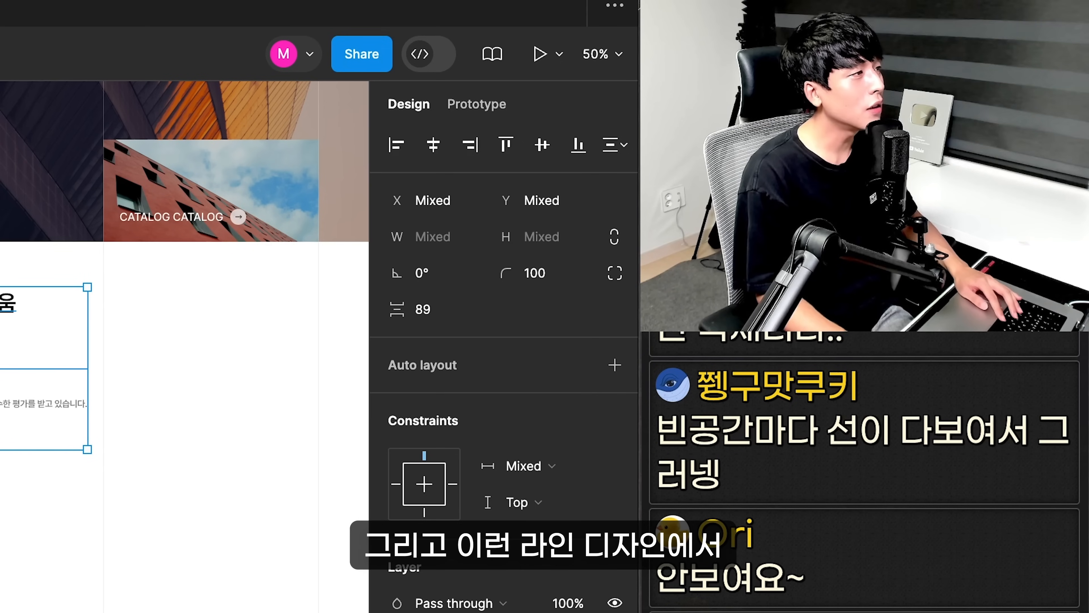
scroll(428, 184, "right", 1)
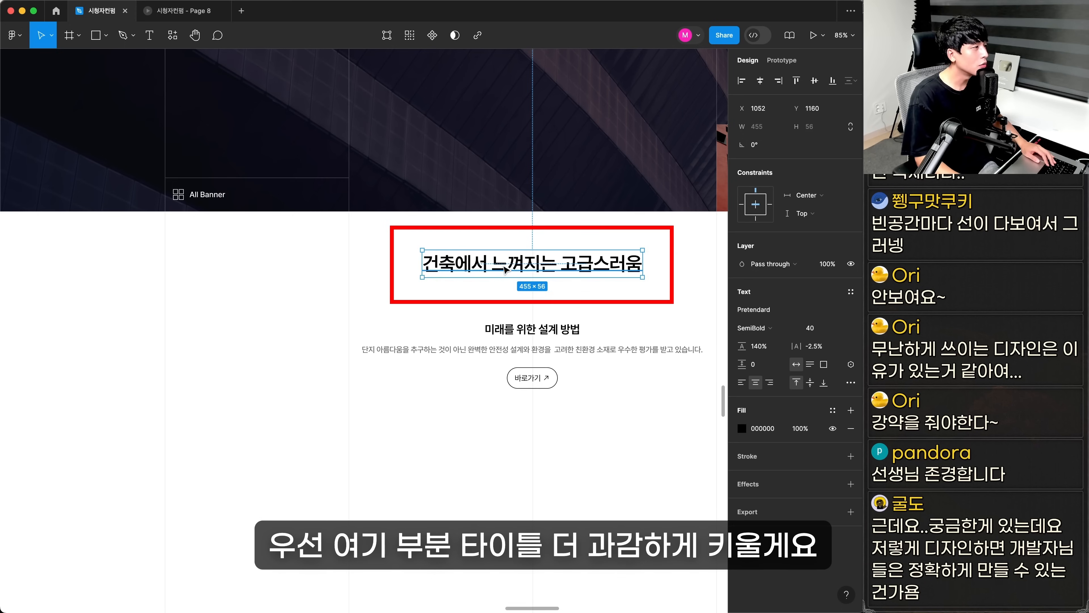
left_click_drag(504, 267, 464, 278)
key("super+z")
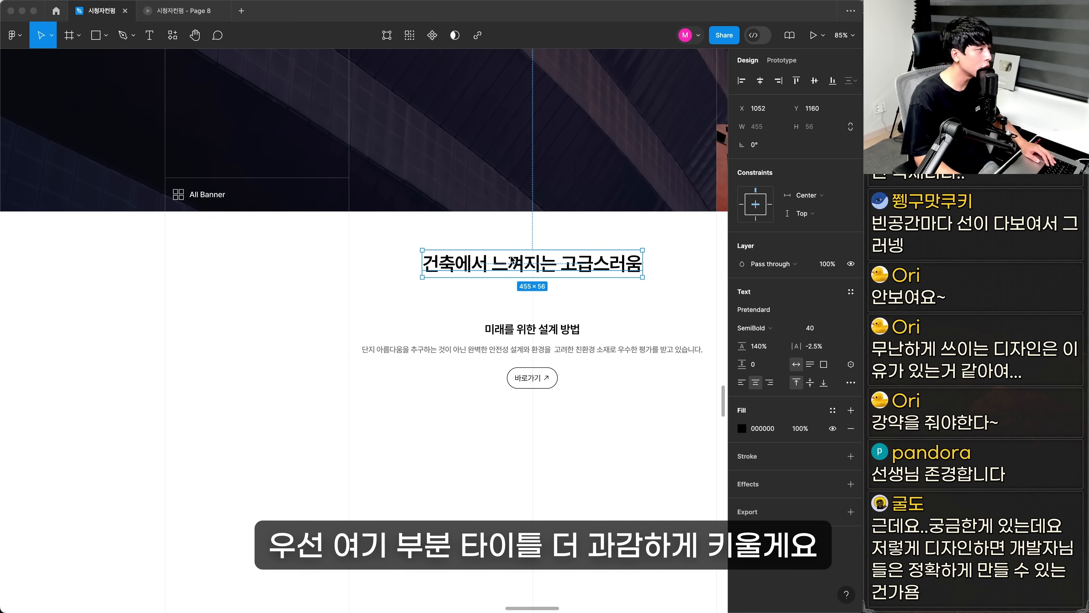
Set the section title to size 56, left-align it on two lines as 건축에서 느껴지는 / 고급스러움, and place it at the second vertical line
left_click(510, 259)
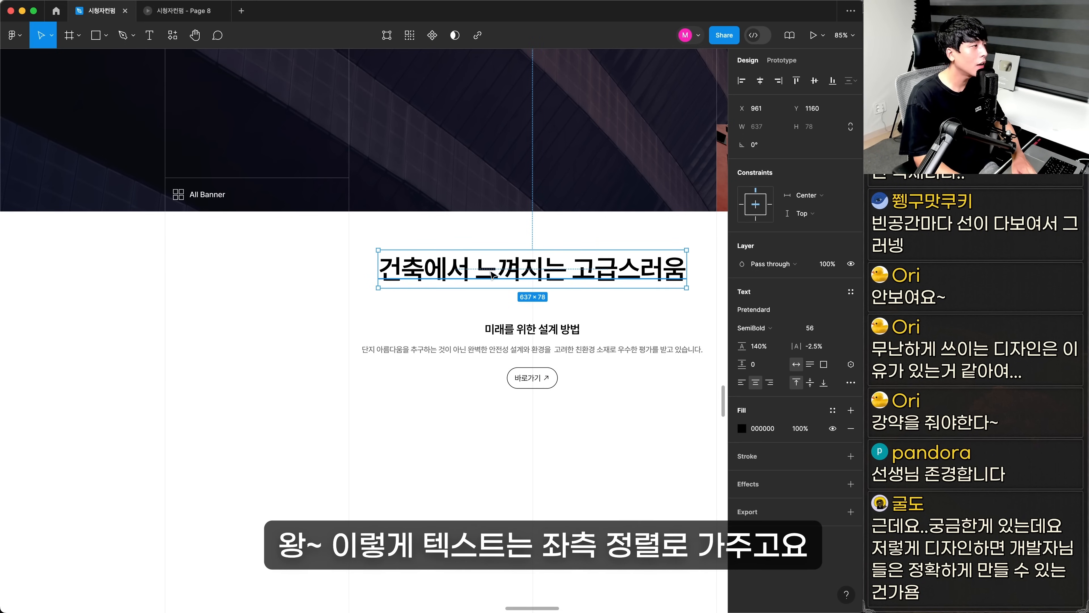
key("super+z")
key("super+z")
left_click_drag(471, 306, 199, 329)
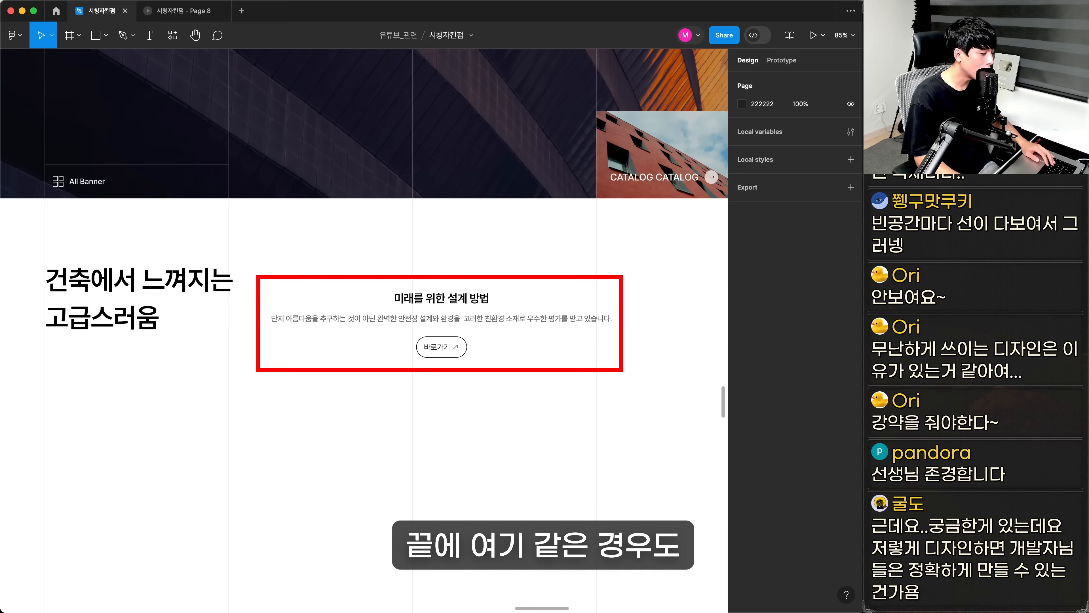
Set the heading 미래를 위한 설계 방법 to font size 32 and move it up from the description
left_click(522, 306)
double_click(479, 300)
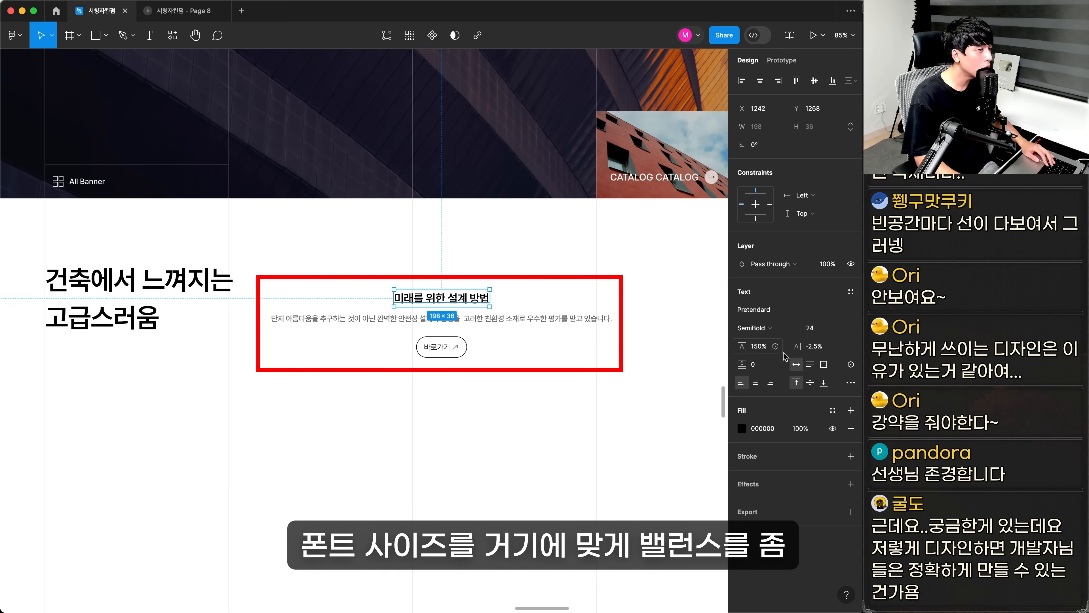
left_click(816, 336)
type("32")
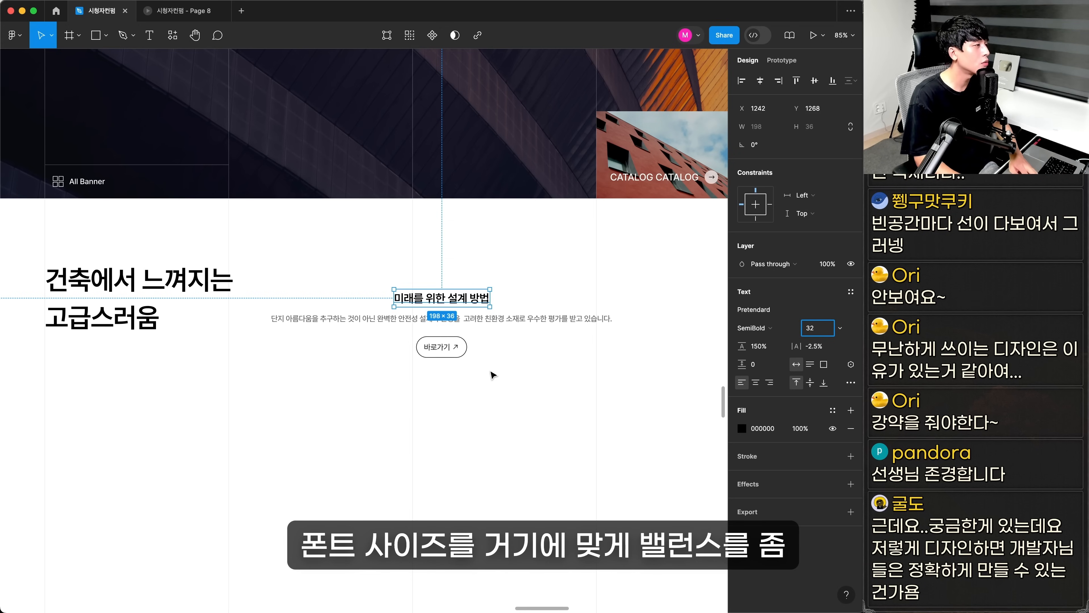
key("Return")
key("z")
left_click_drag(194, 205, 640, 426)
left_click_drag(481, 315, 440, 293)
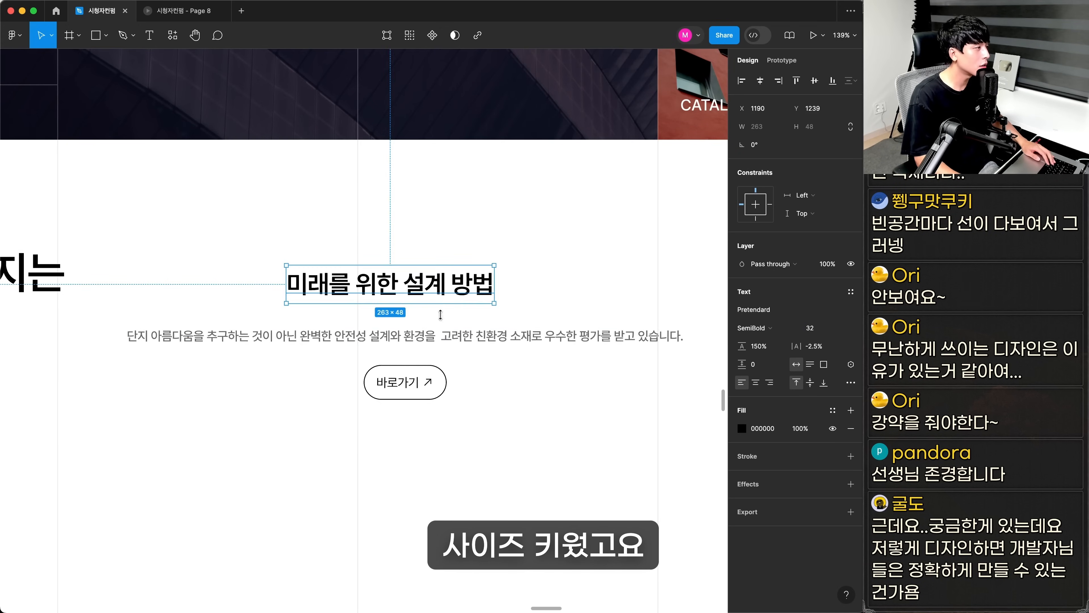
Set the description to font size 20, left-align it and break it into two lines after 환경을
left_click(476, 335)
left_click(524, 336)
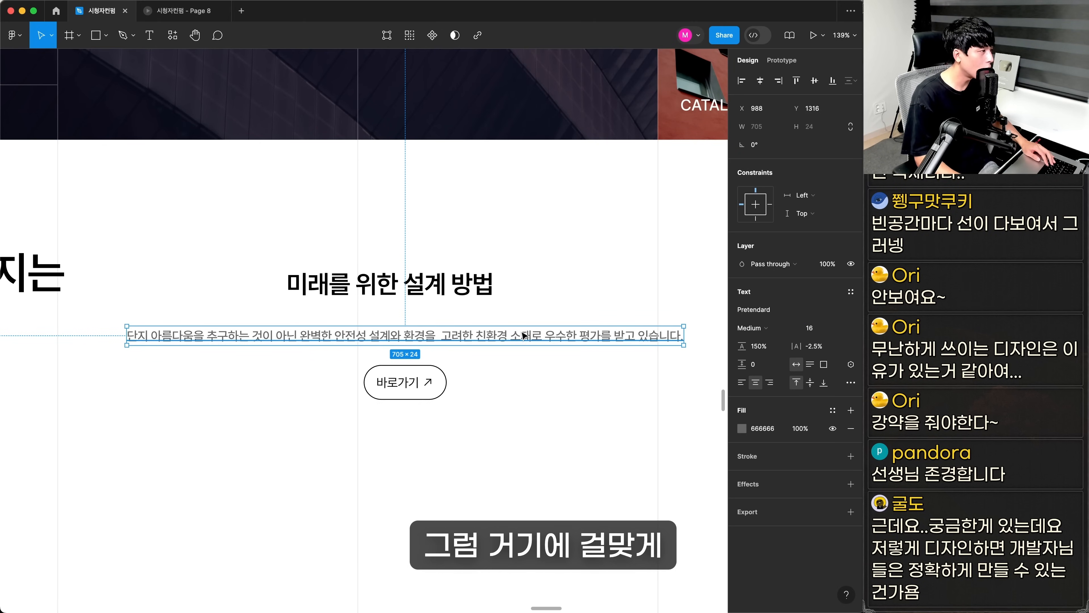
left_click(823, 328)
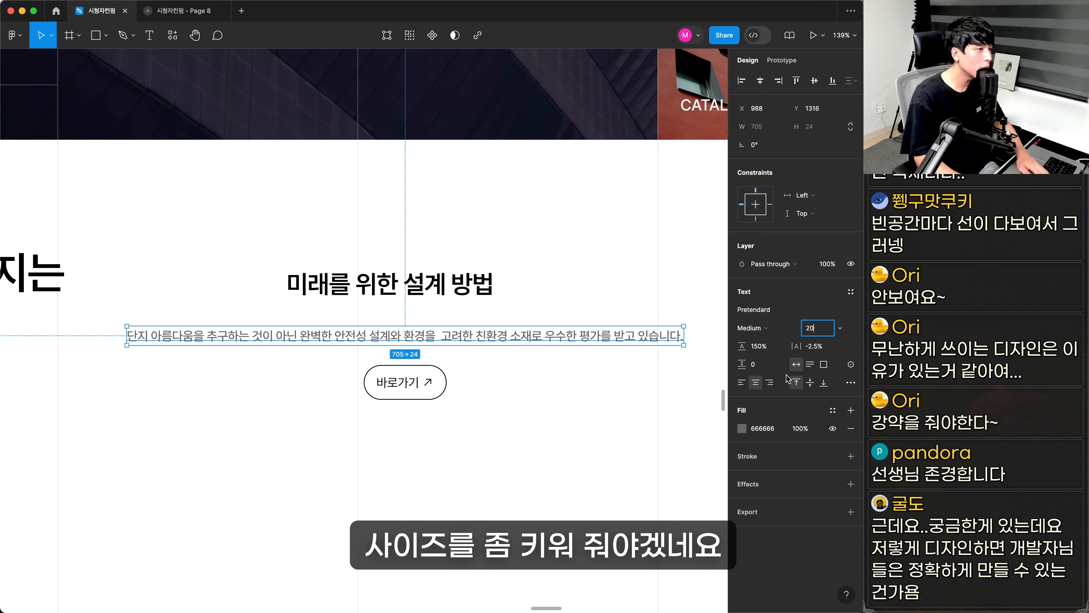
key("Return")
key("alt+super+l")
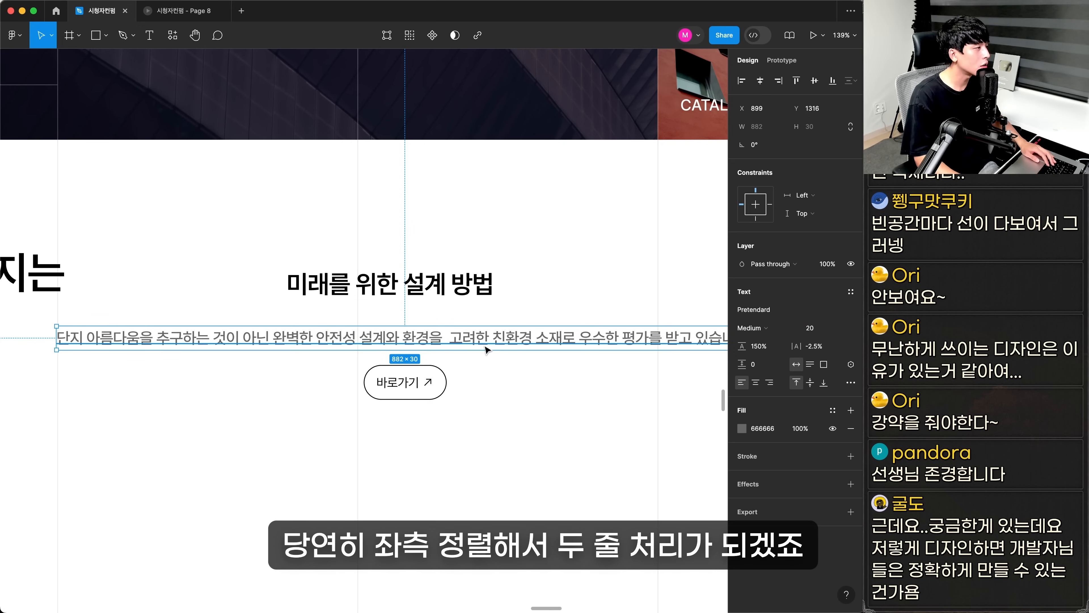
double_click(456, 338)
left_click(452, 338)
key("Return")
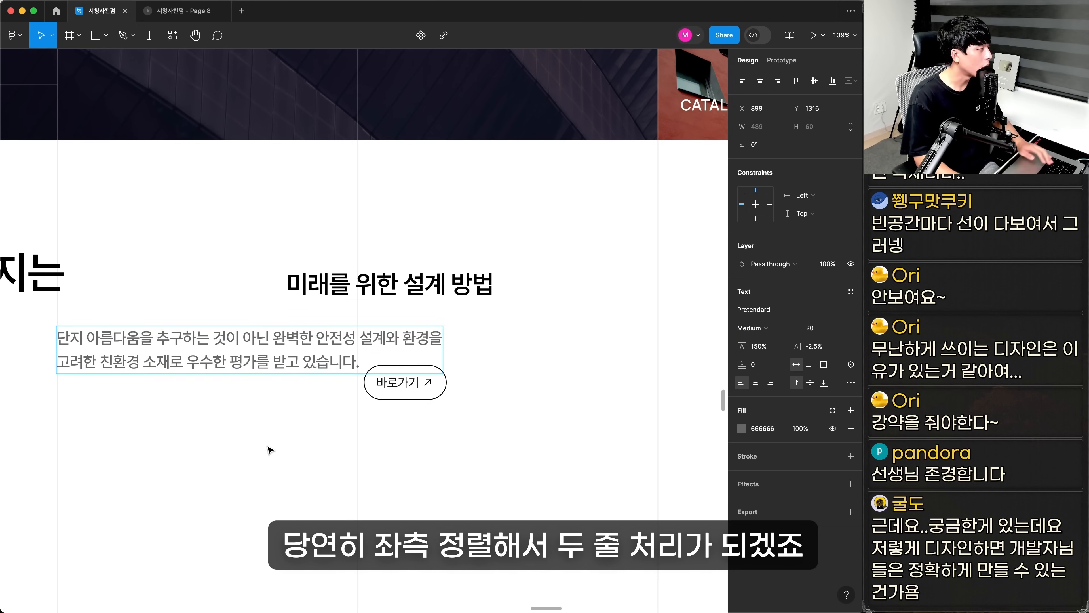
Line up the description and the 바로가기 button with the heading's left edge and give the button a D4D4D8 stroke
left_click(269, 449)
left_click_drag(393, 393, 316, 410)
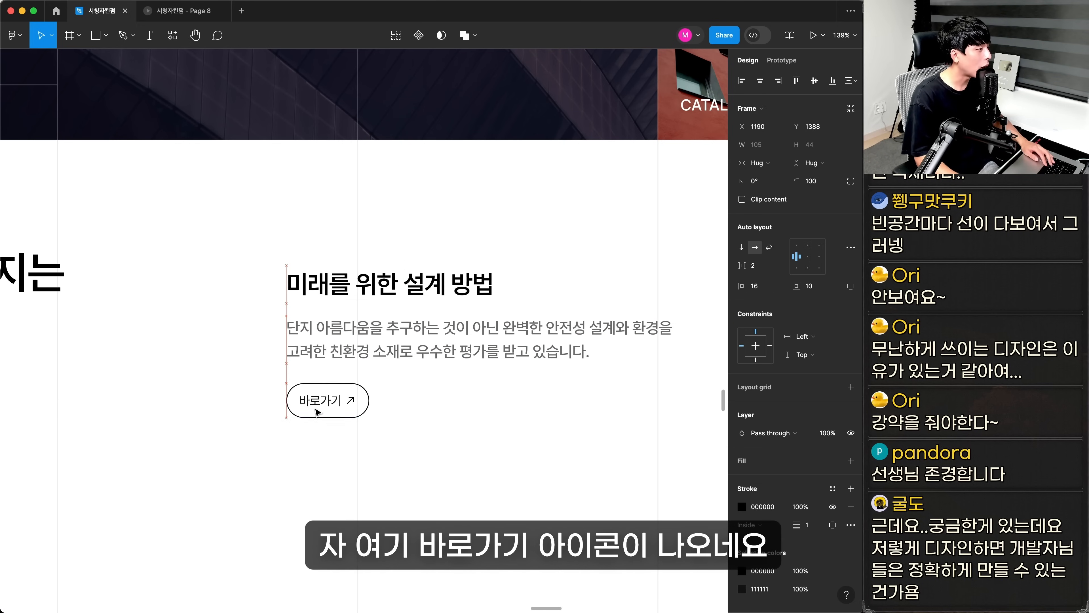
scroll(318, 332, "left", 3)
left_click_drag(256, 217, 590, 463)
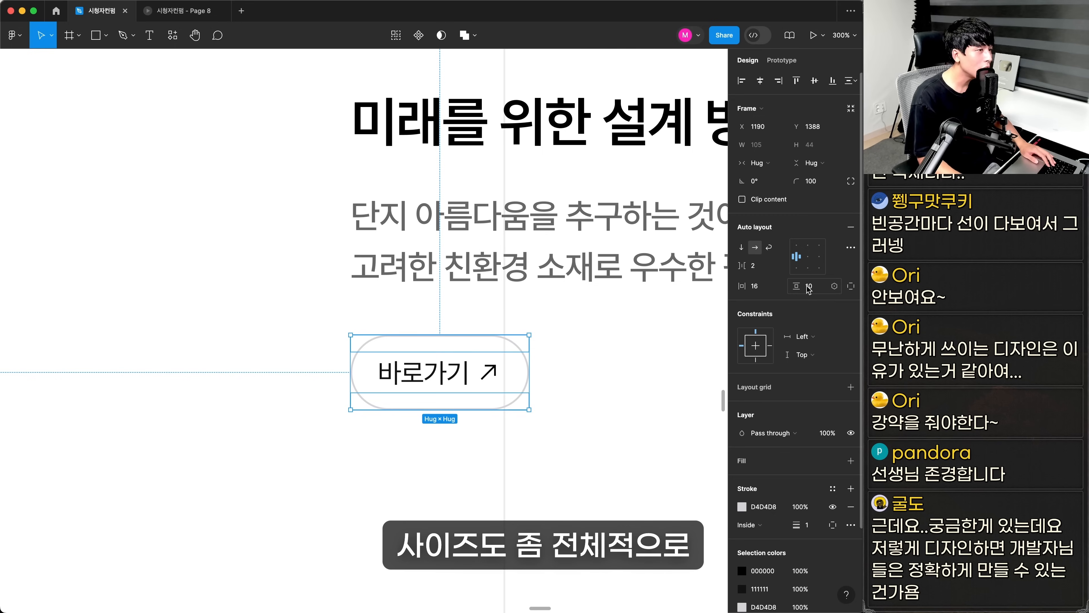
Set the button's vertical padding to 16, horizontal padding to 28 and corner radius to 0
type("6")
key("Return")
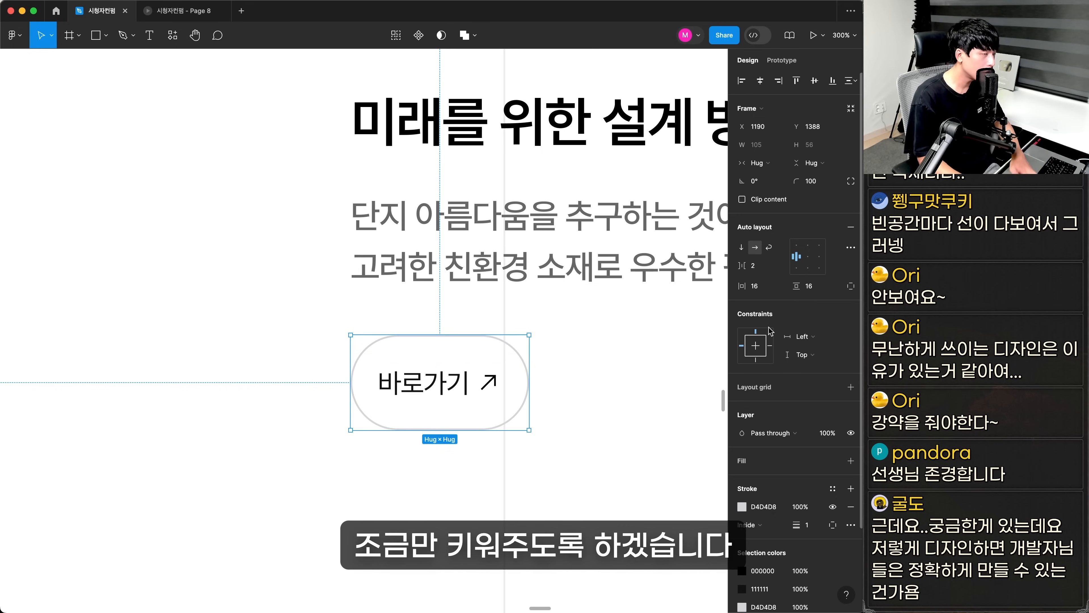
left_click(761, 294)
type("28")
key("Return")
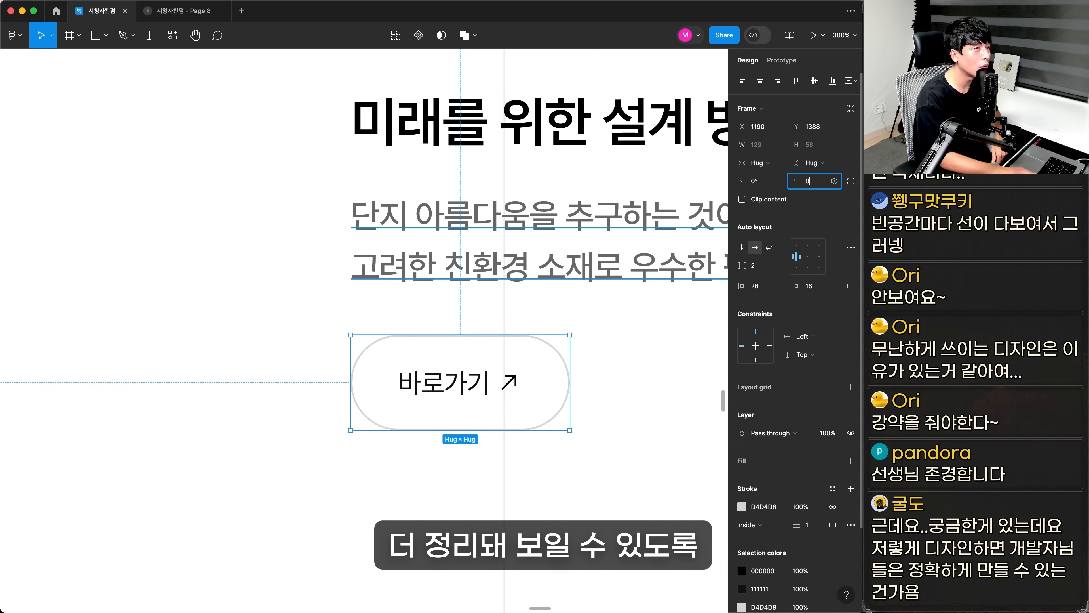
key("Return")
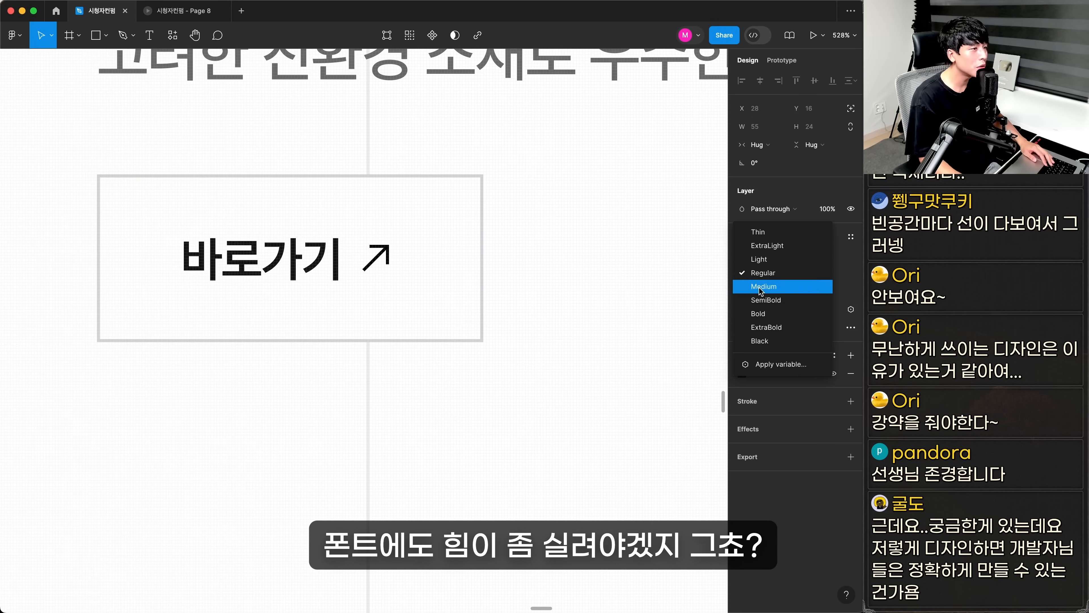
Thicken the button's arrow icon and set the label 바로가기 to SemiBold
left_click(762, 287)
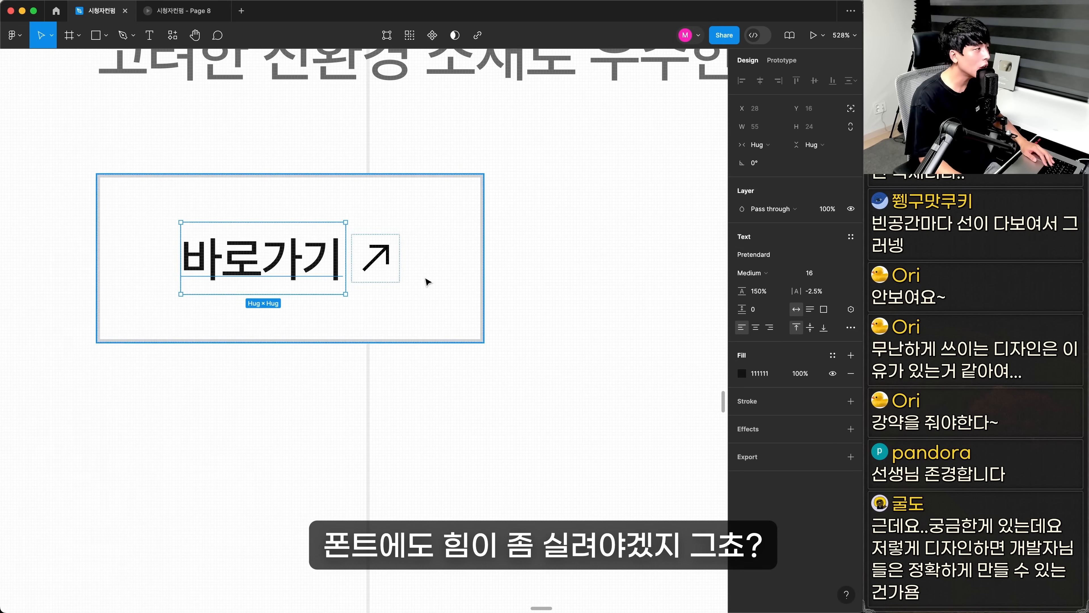
left_click(380, 258)
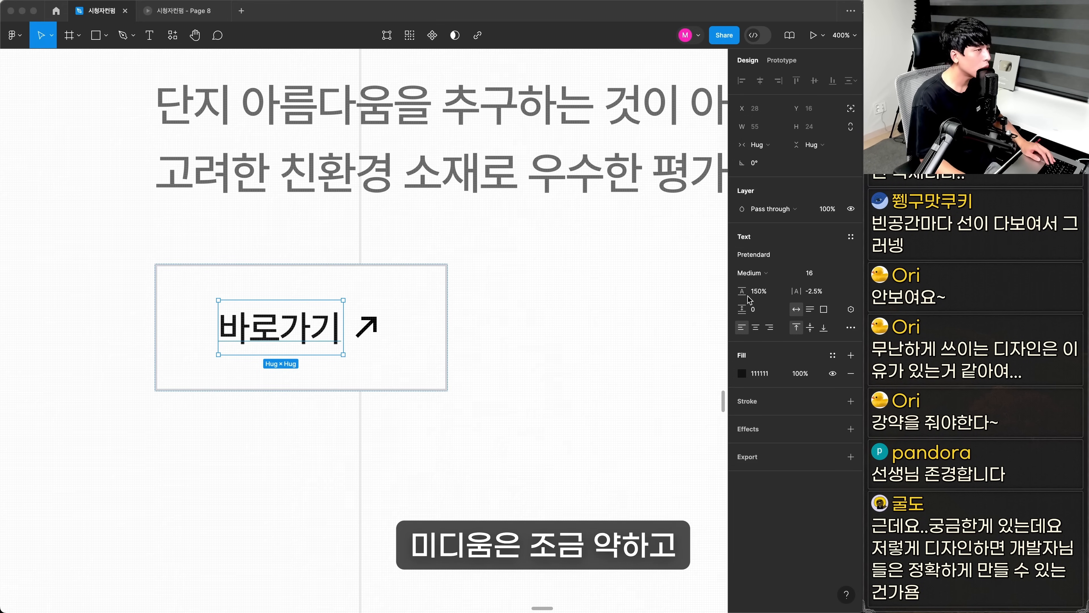
left_click(752, 273)
left_click(762, 290)
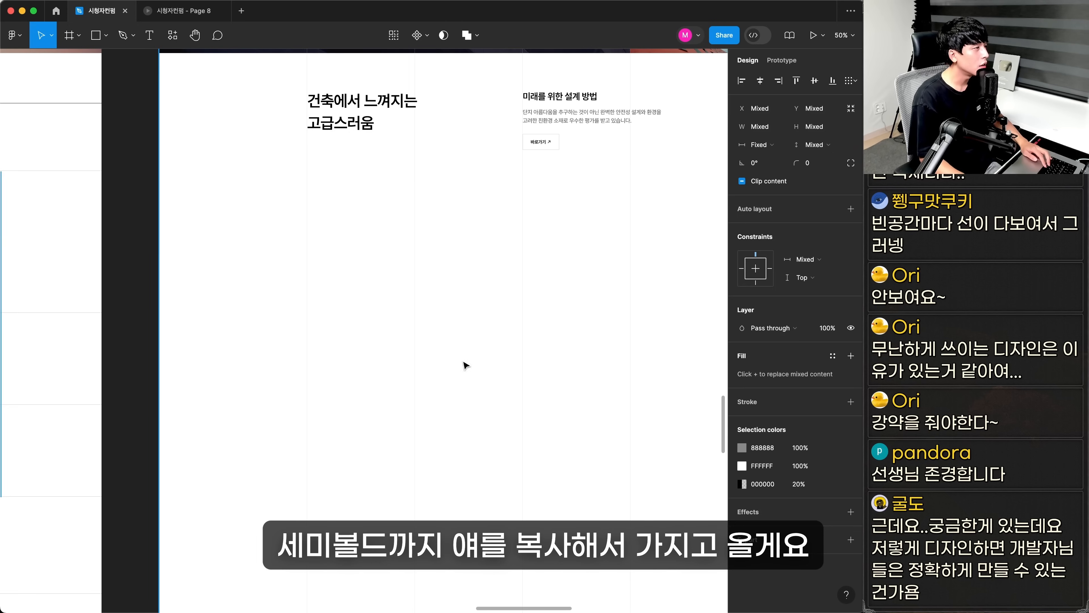
Copy the original building photo and award blocks into the redesigned section below the title and button
scroll(287, 336, "up", 2)
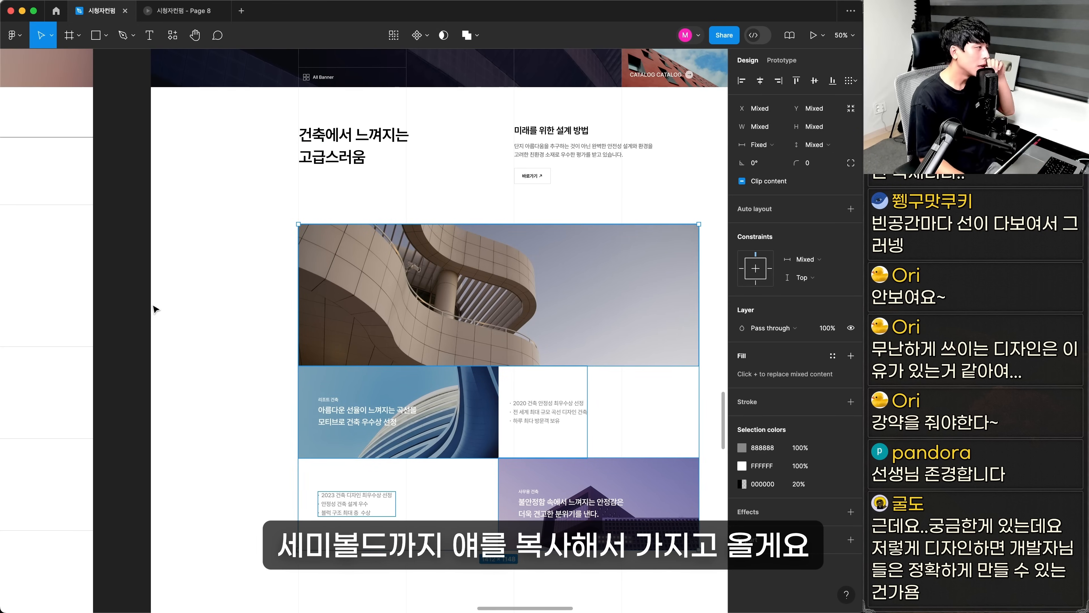
key("Escape")
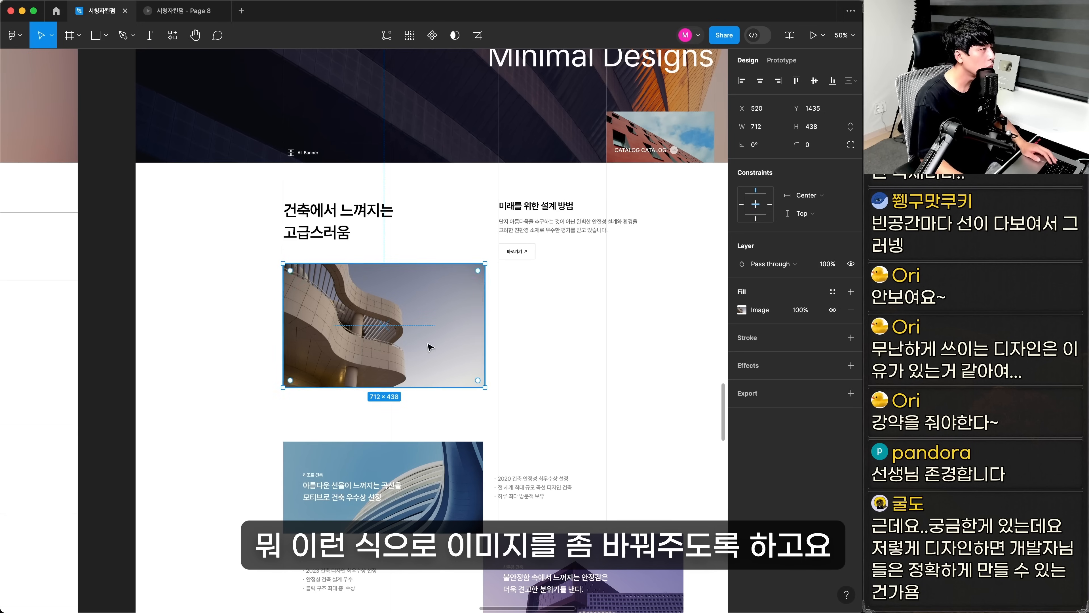
Move the curved building photo lower beneath the title and resize the blue resort award photo to 280 × 220
left_click_drag(429, 343, 435, 366)
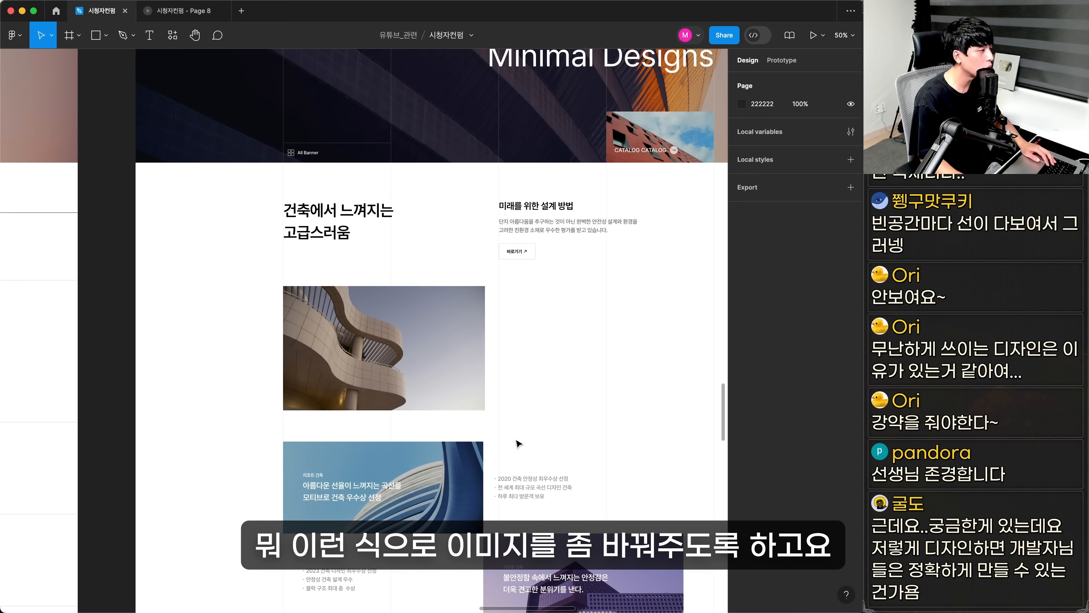
scroll(435, 369, "down", 3)
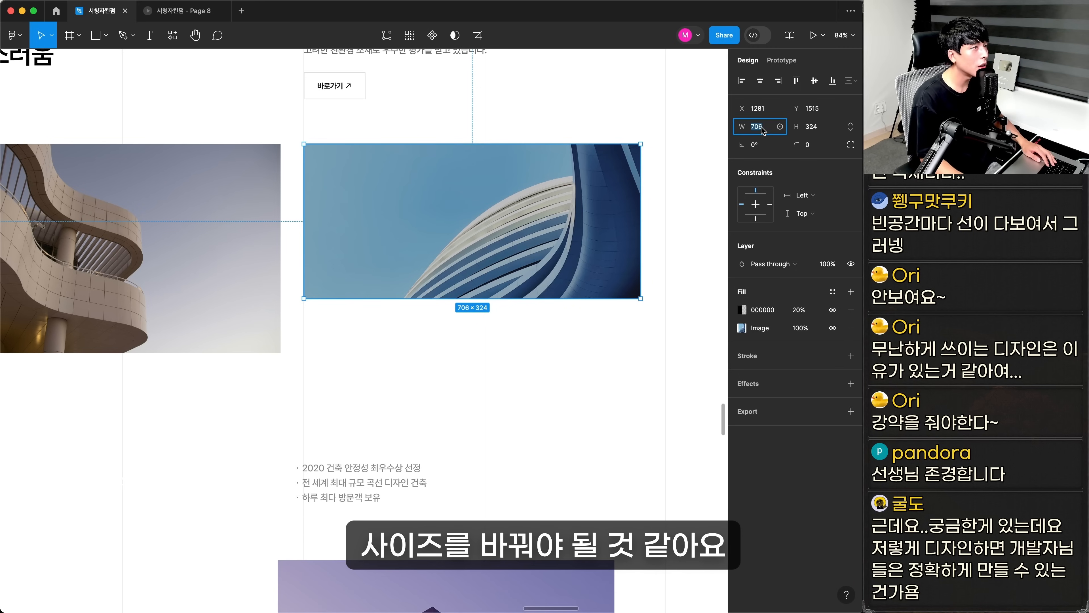
type("280")
key("Tab")
type("220")
key("Return")
Change the blue award photo's image fill mode from Crop so the building keeps its proportions
left_click(742, 328)
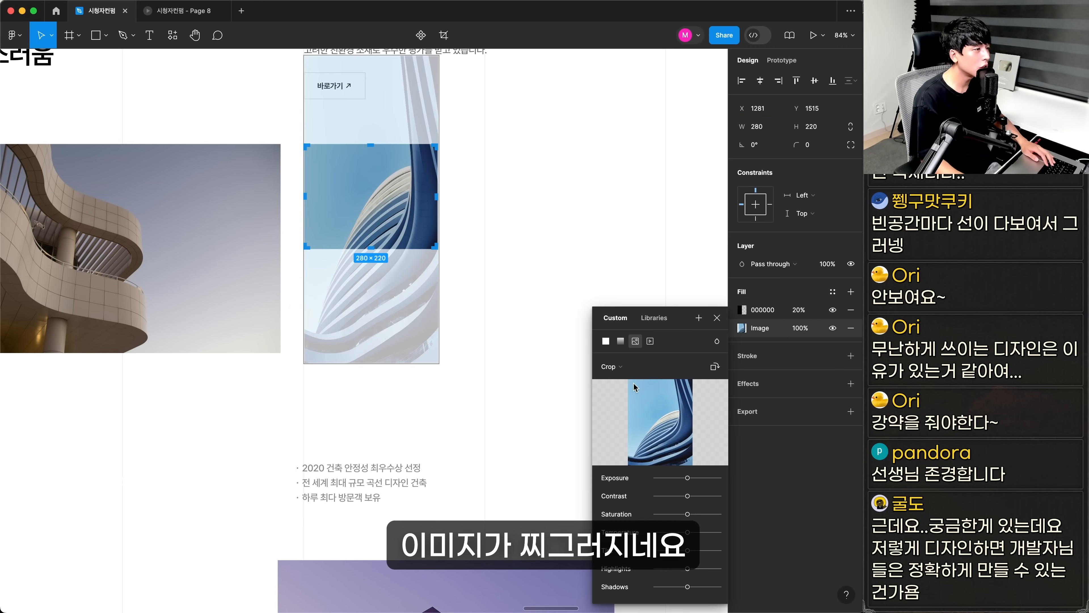
left_click(620, 367)
left_click(621, 339)
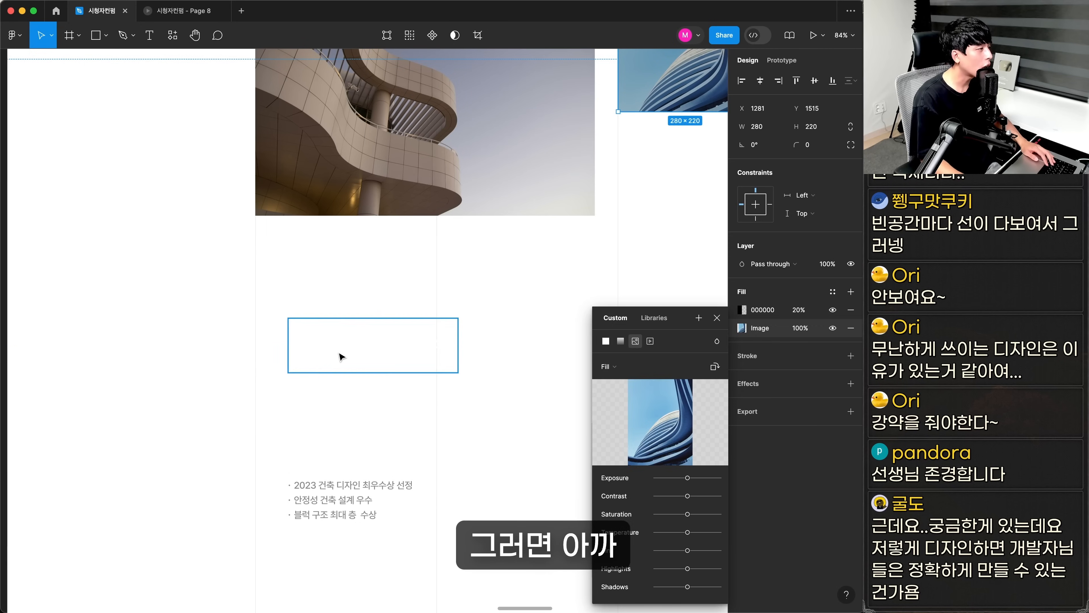
Place the 리조트 건축 label and award title over the blue photo and scale the group down to fit within its width
left_click_drag(340, 356, 690, 75)
left_click_drag(655, 148, 480, 324)
key("z")
left_click_drag(280, 138, 685, 356)
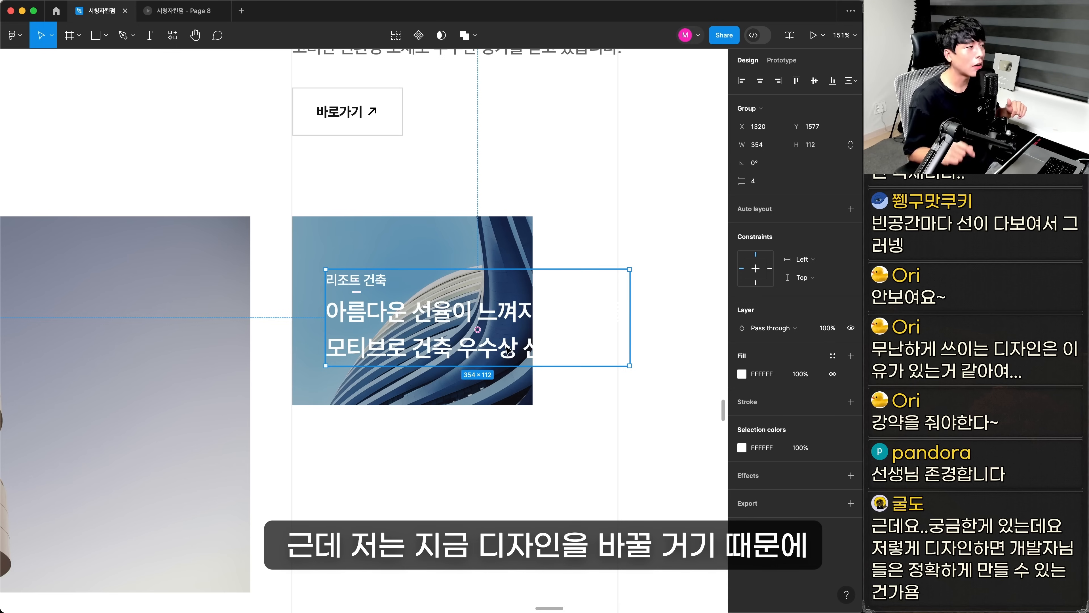
mouse_move(467, 345)
left_mouse_down()
mouse_move(489, 373)
mouse_move(438, 338)
mouse_move(469, 344)
left_mouse_up()
key("k")
left_click_drag(629, 367, 461, 366)
left_click(455, 468)
Move the award bullet list directly below the blue photo and check the size balance between its text and the title
scroll(449, 557, "down", 6)
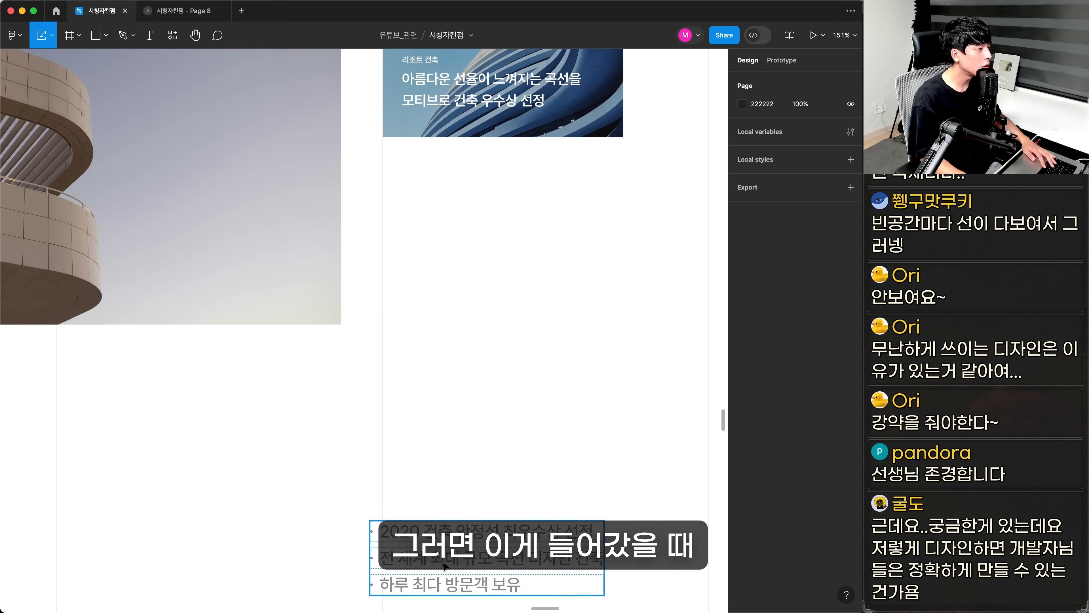
left_click_drag(453, 558, 470, 192)
scroll(470, 192, "up", 4)
scroll(600, 326, "up", 5)
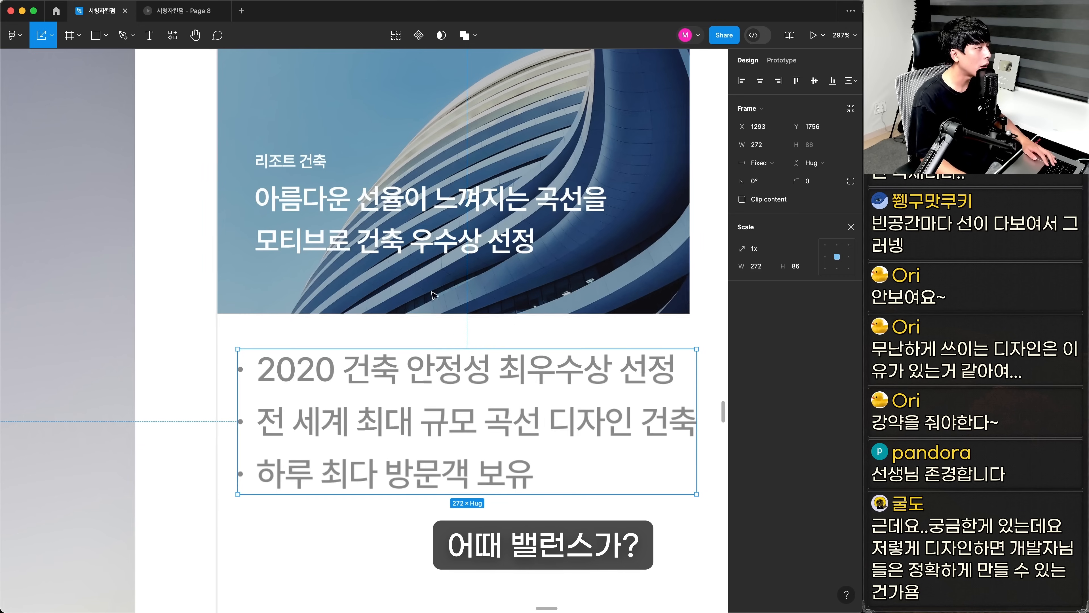
left_click(351, 510)
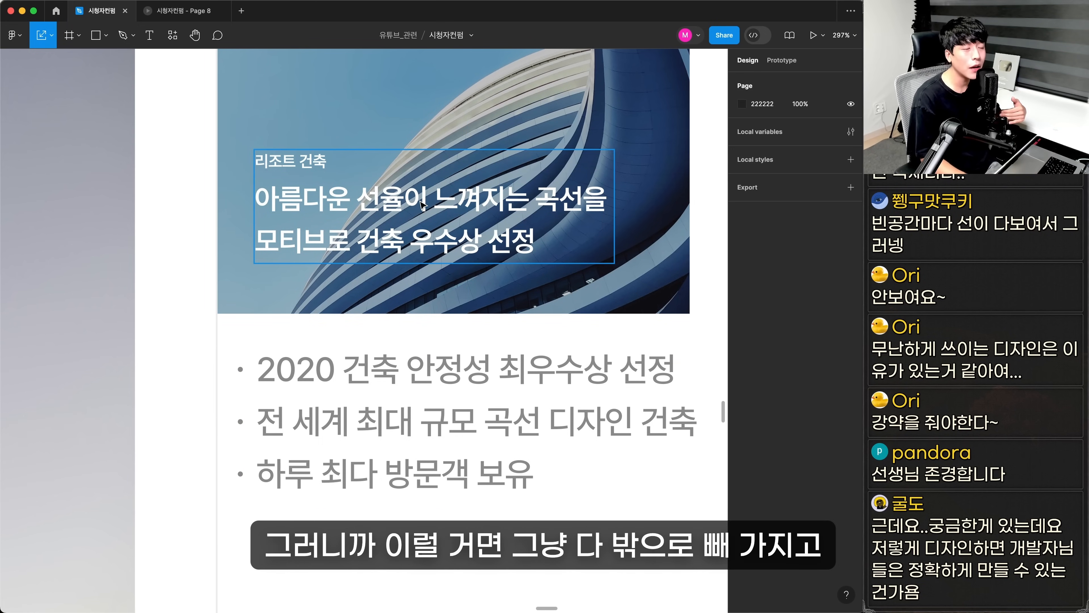
left_click(415, 429, "super")
left_click(850, 191)
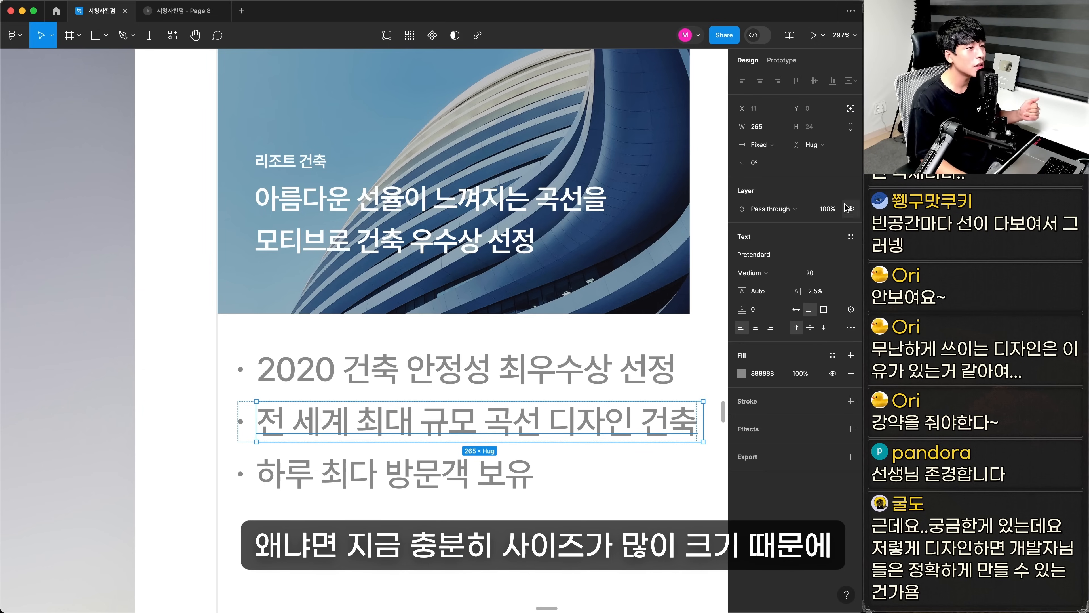
left_click(516, 559)
key("shift+0")
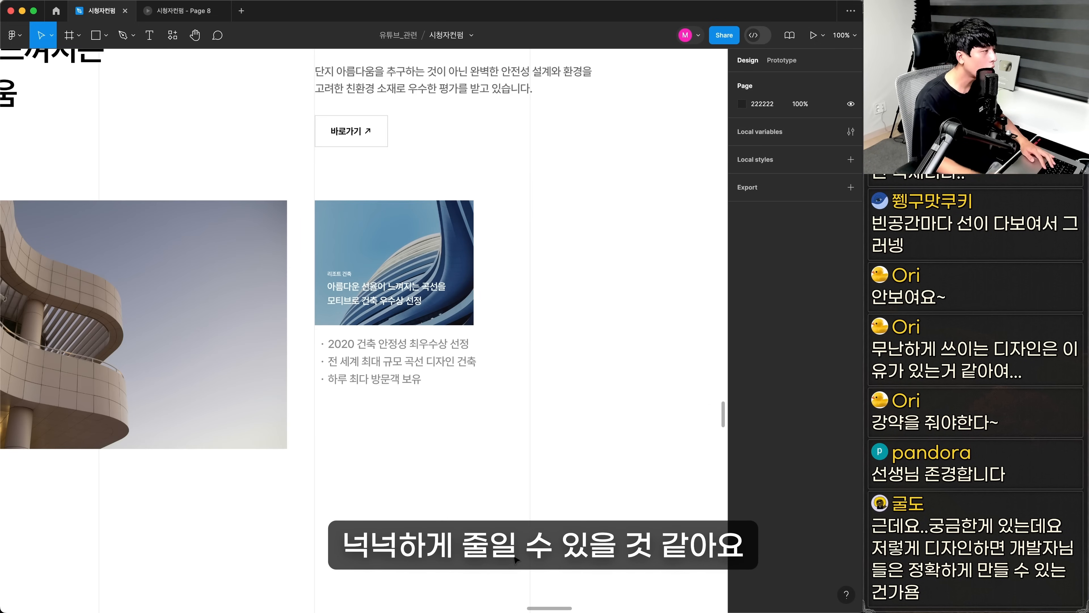
Move the award label and title off the photo into the space between it and the bullet list, coloured 111111
scroll(489, 429, "up", 3)
scroll(489, 429, "left", 3)
left_click(463, 319)
left_click_drag(463, 320, 464, 393)
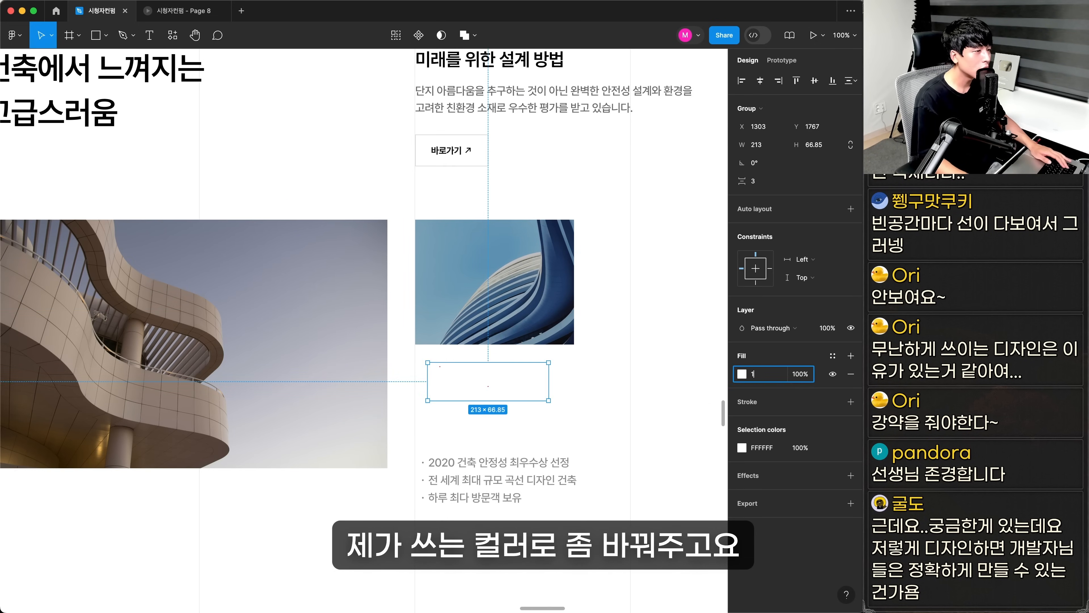
left_click(531, 420)
Set the two-line award title's font size to 20
scroll(352, 322, "down", 5)
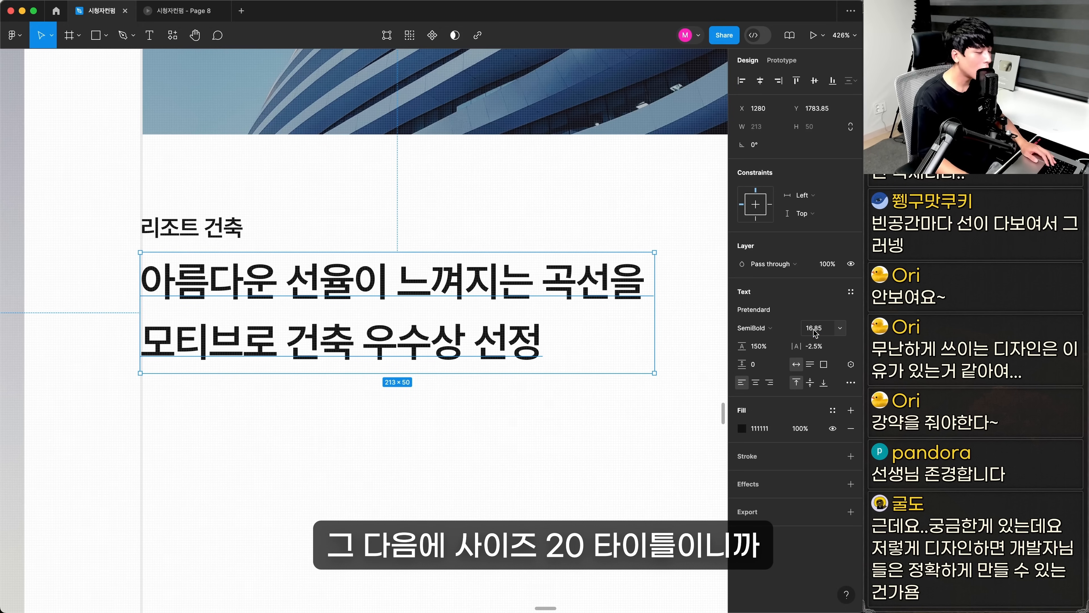
type("0")
key("Return")
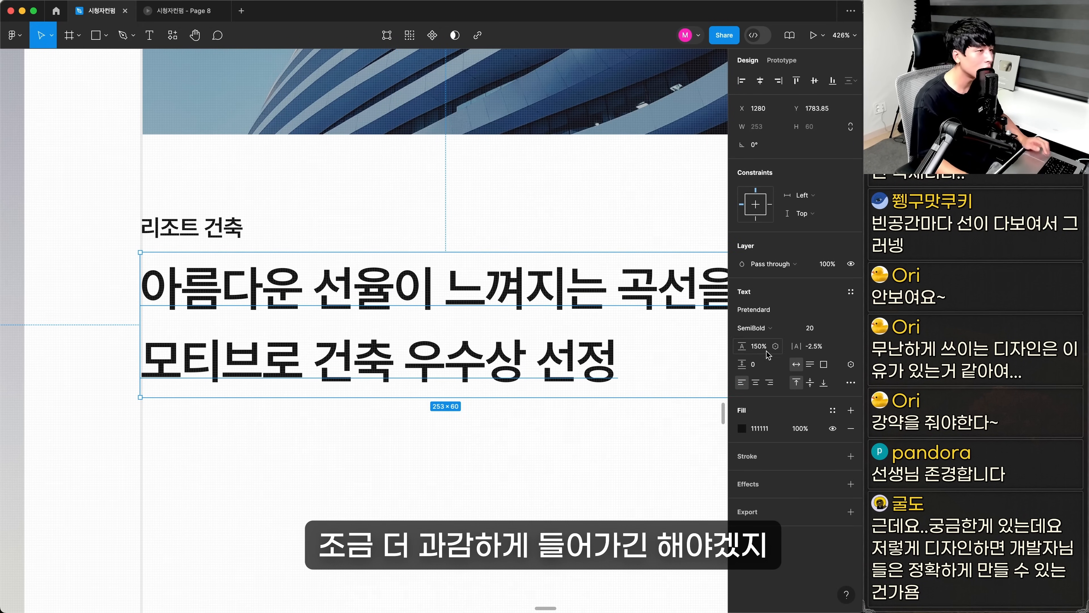
Set the 리조트 건축 tag's auto layout padding to 6 horizontal and 2 vertical
left_click(759, 286)
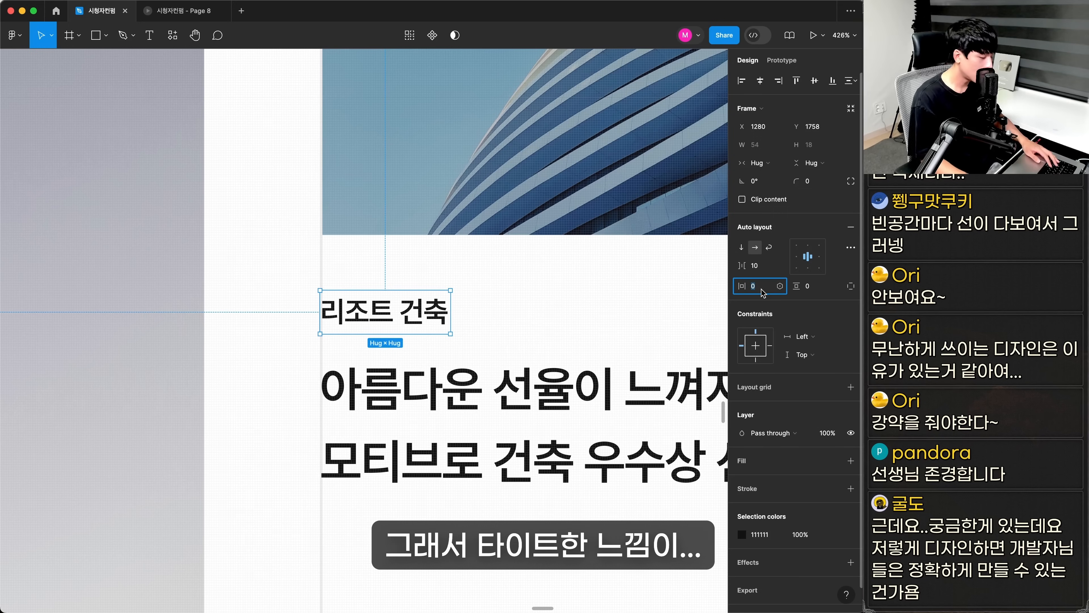
type("6")
key("Tab")
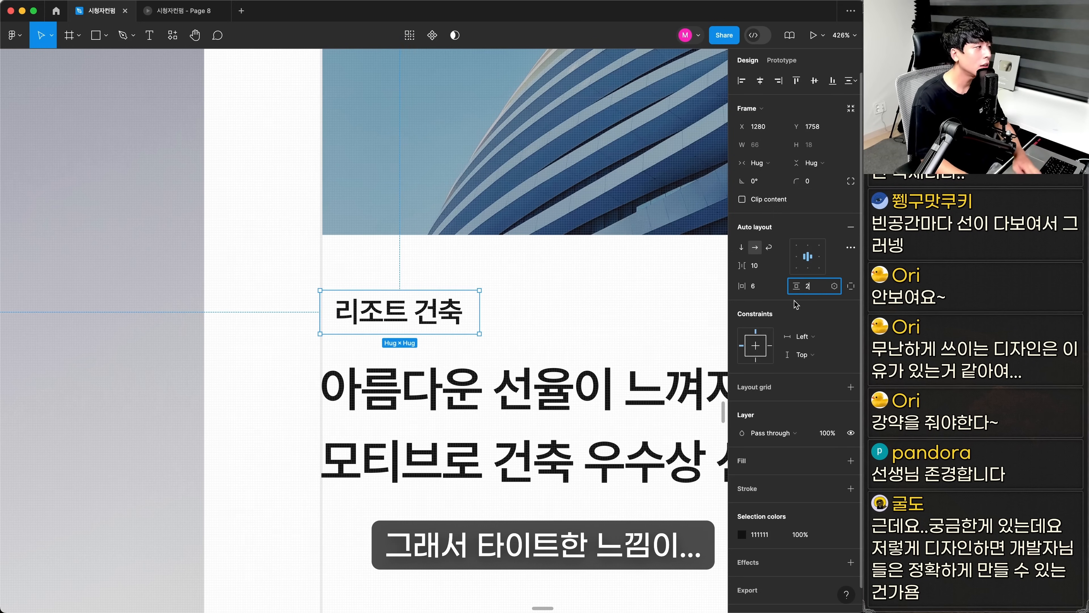
type("2")
key("Return")
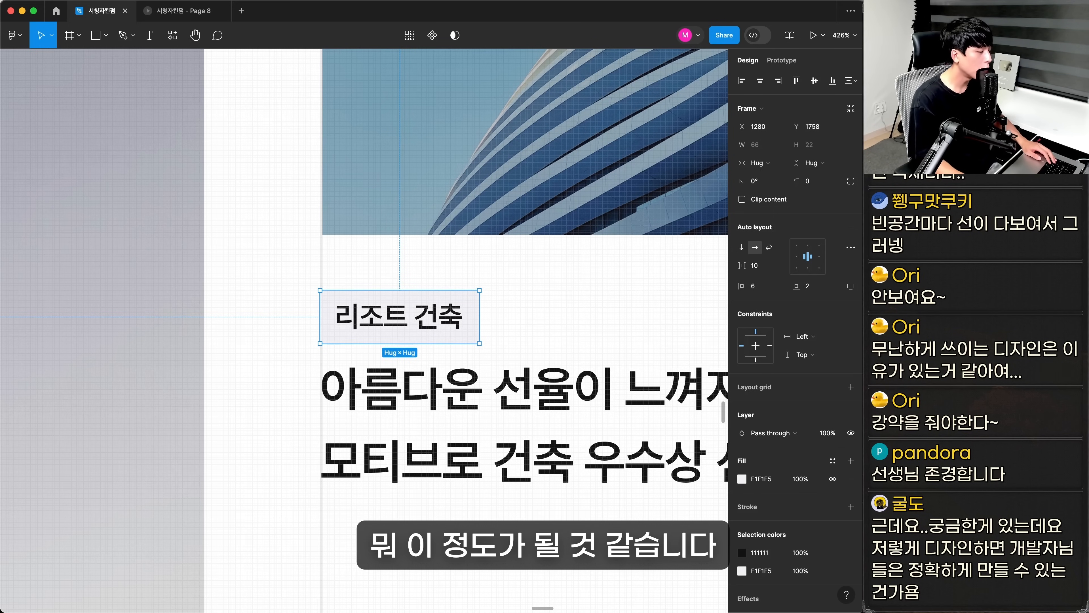
key("super+Tab")
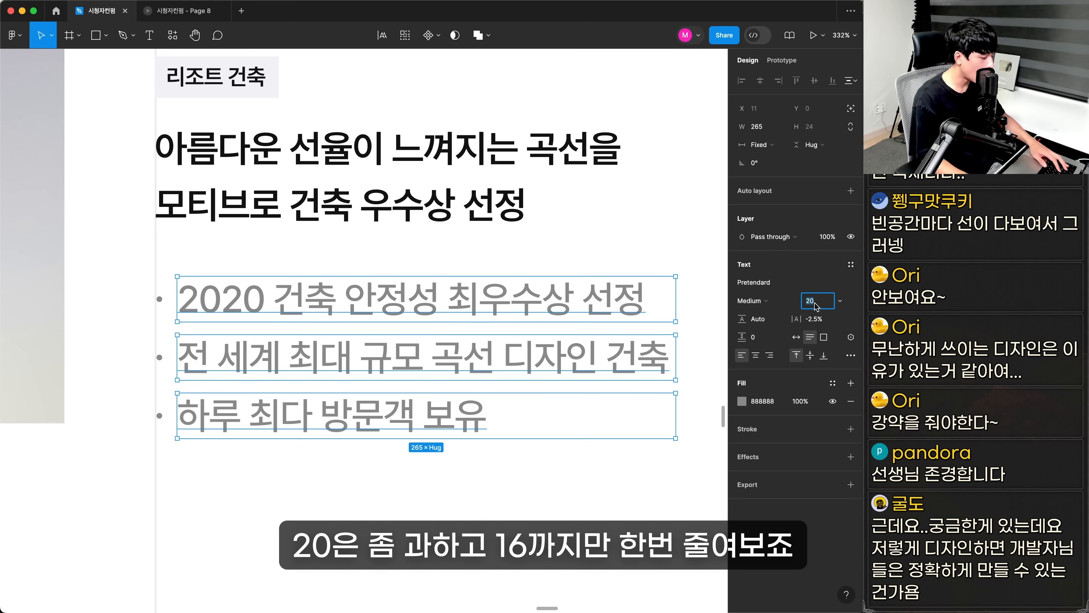
Set the three award bullet texts to size 16 and the spacing between the list lines to 4
key("Return")
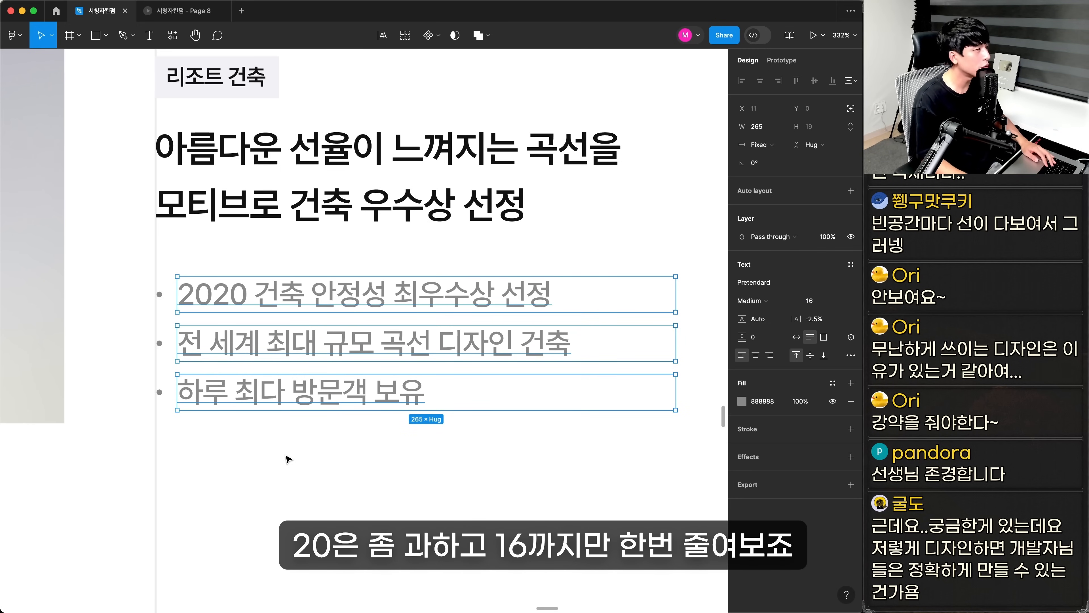
key("shift+a")
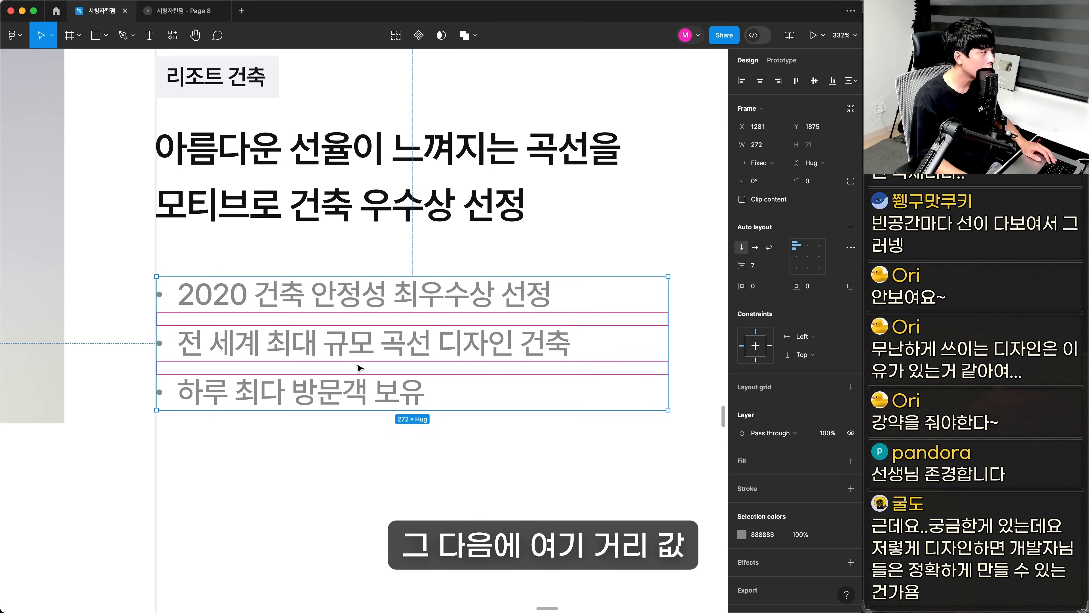
left_click(759, 266)
key("Return")
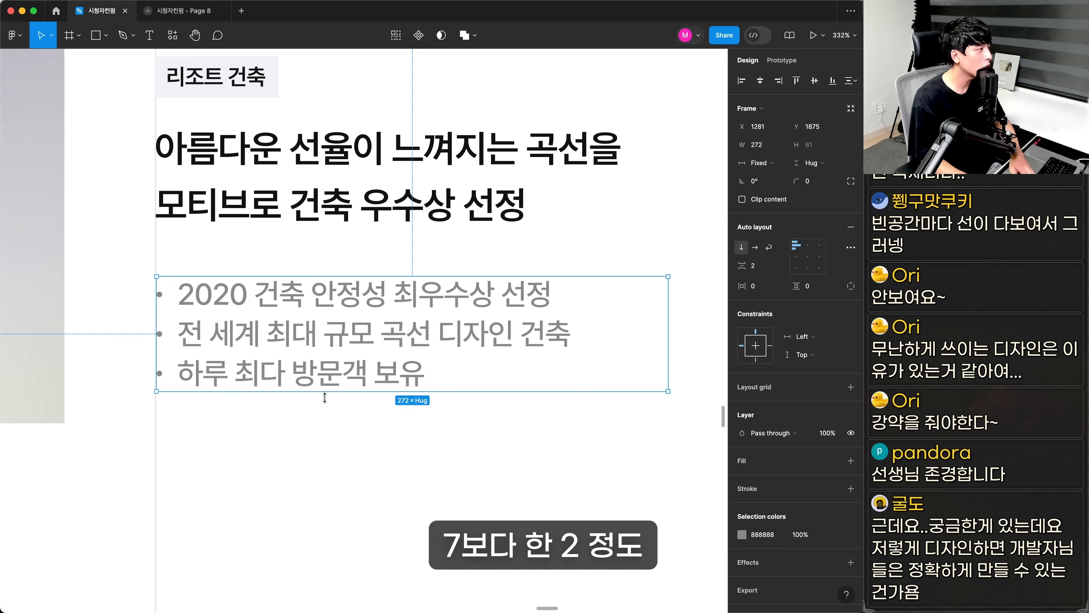
left_click(764, 266)
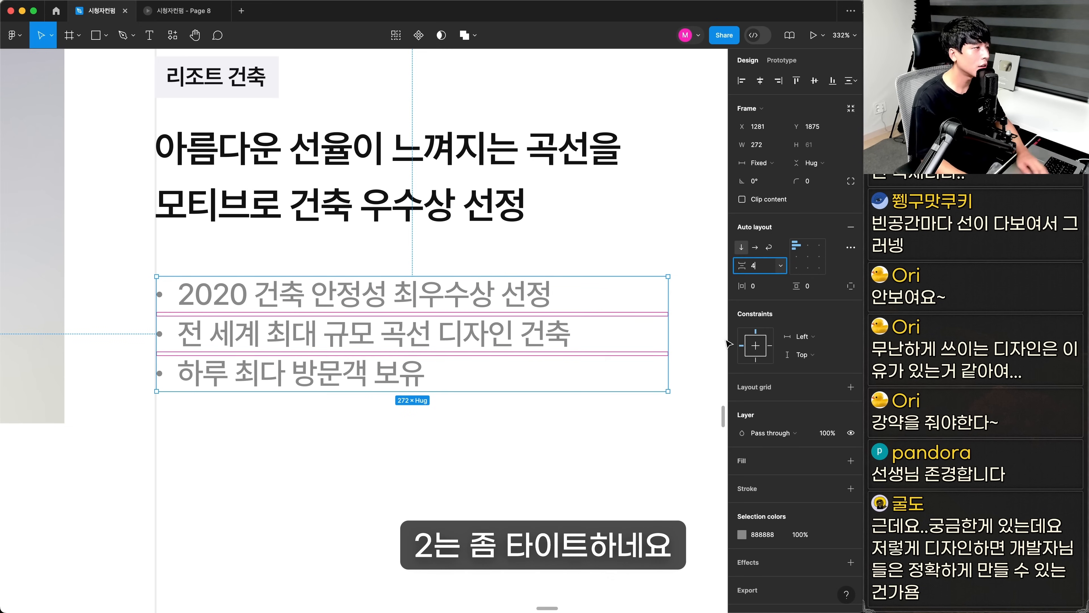
key("Return")
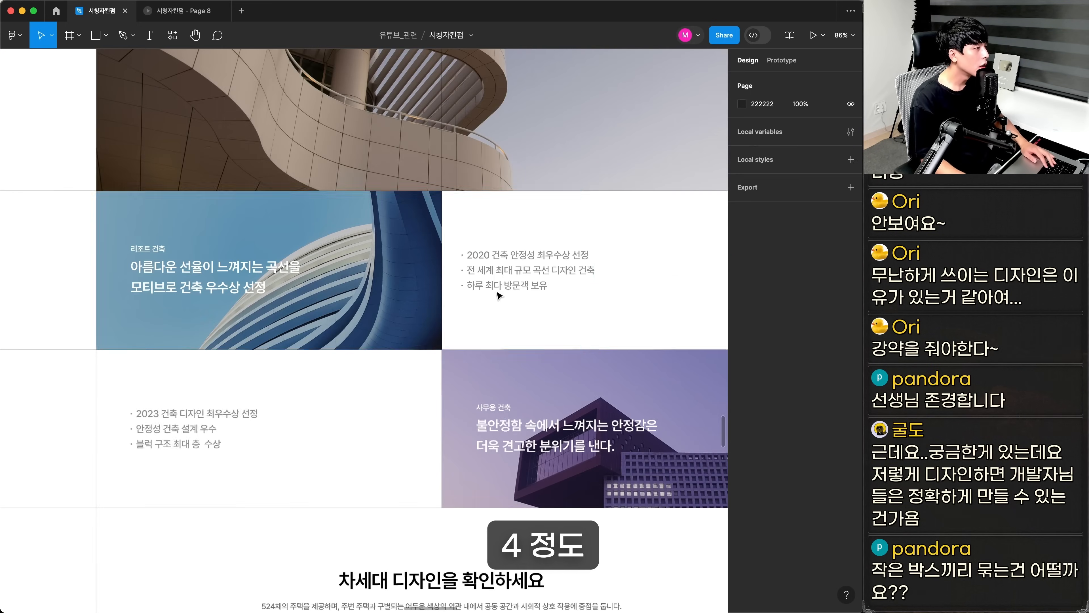
double_click(505, 274)
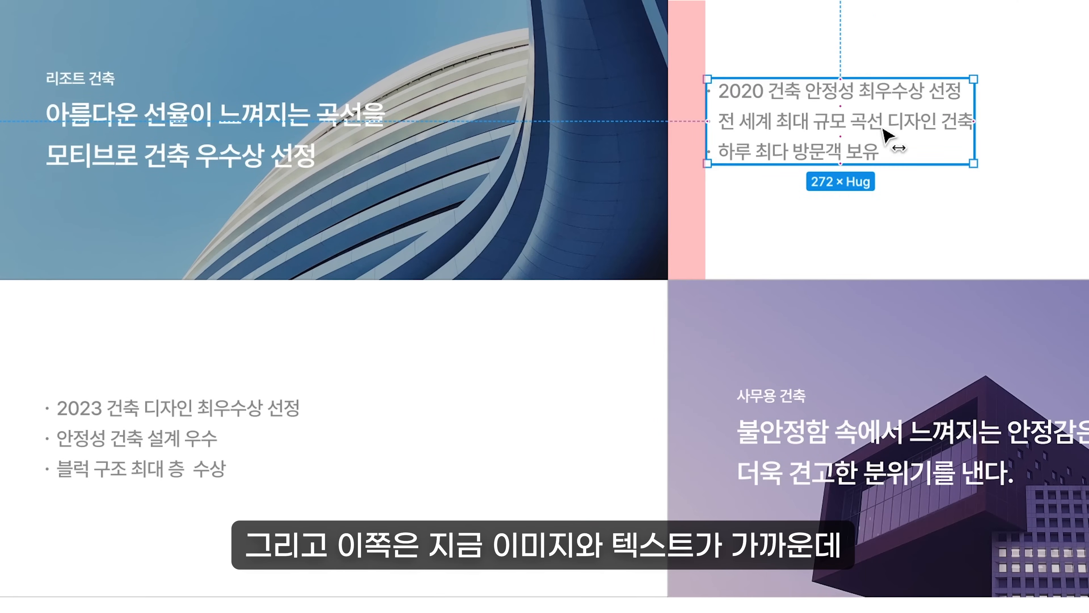
Try shifting the original design's bullet lists sideways relative to their images, undoing each move
left_click_drag(882, 129, 912, 130)
key("ctrl+z")
left_click(210, 433)
left_click_drag(298, 443, 380, 458)
key("ctrl+z")
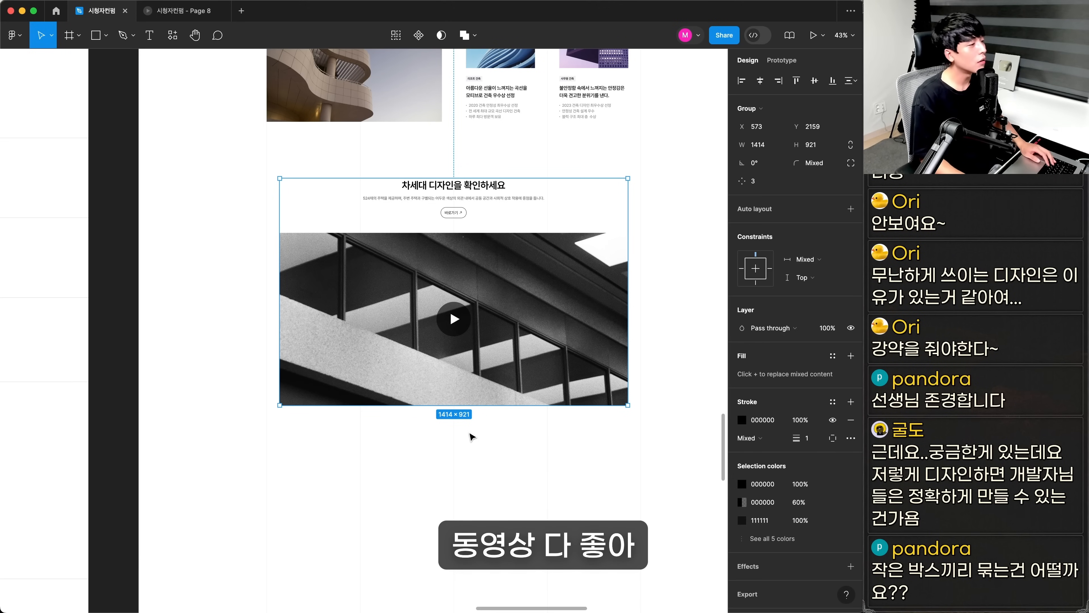
left_click(511, 437)
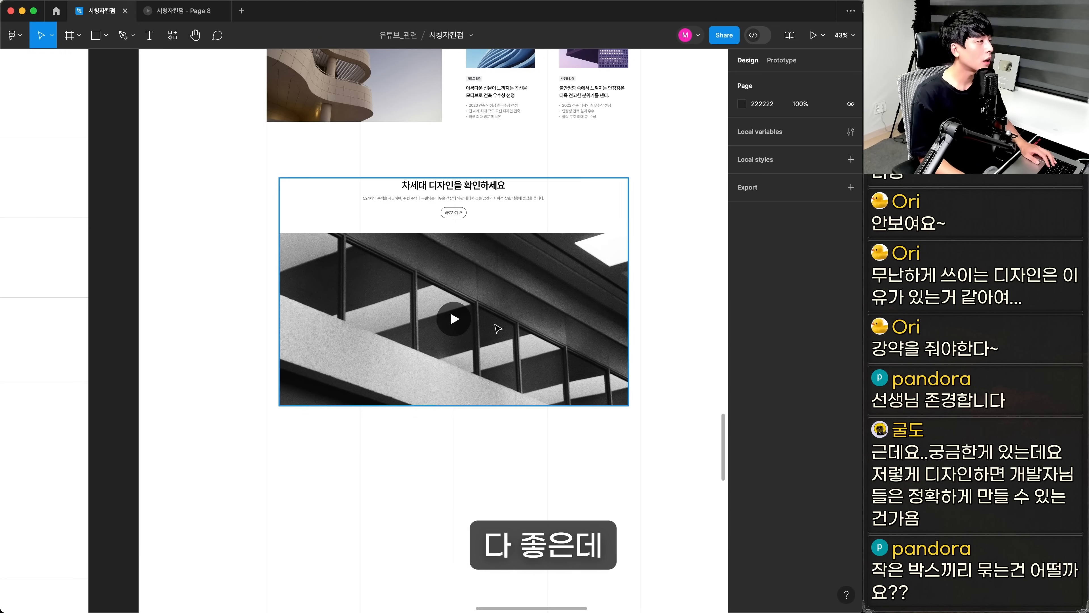
Move the 차세대 디자인을 확인하세요 video section lower, away from the award cards
left_click(501, 332)
left_click_drag(431, 255, 456, 399)
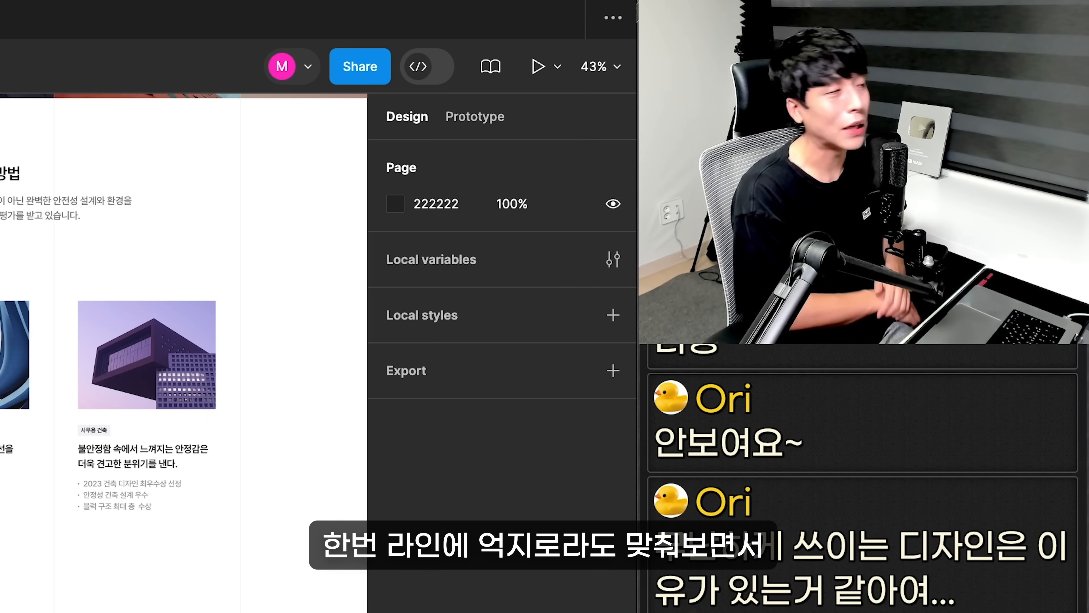
left_click(64, 206)
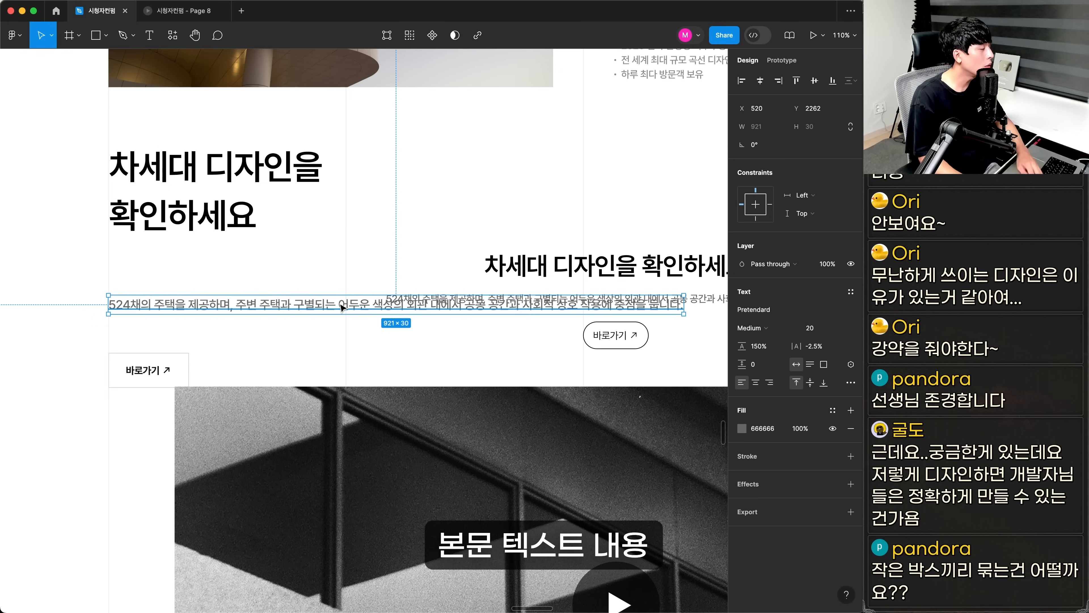
Break the video section's description under the 차세대 디자인을 확인하세요 heading into three lines
double_click(337, 308)
left_click(340, 308)
key("Return")
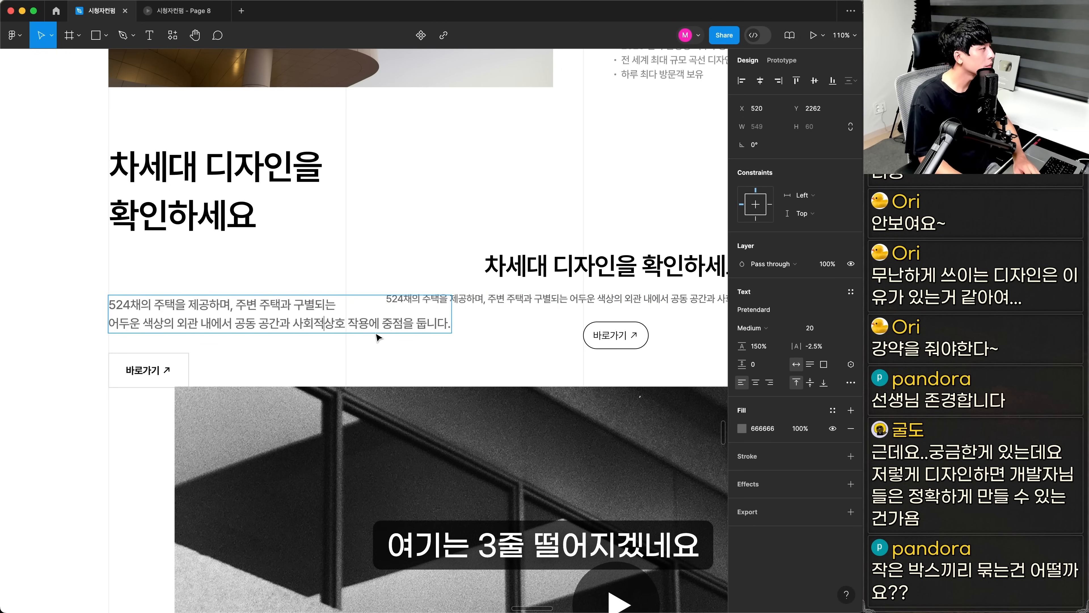
key("Return")
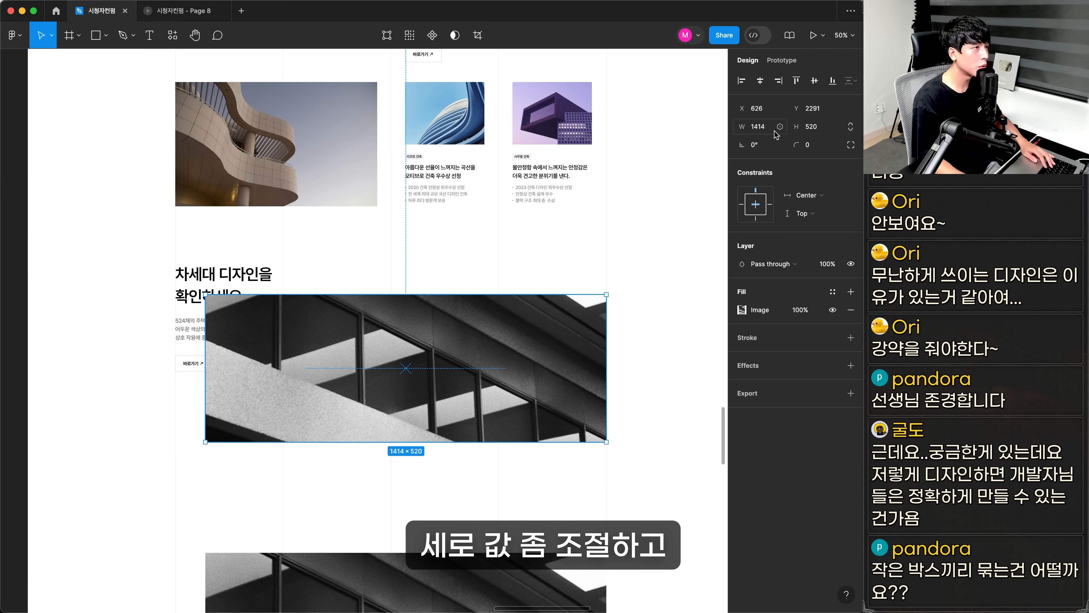
Place the black-and-white video image in the columns beside the 차세대 디자인을 확인하세요 heading and description
left_click_drag(346, 356, 410, 334)
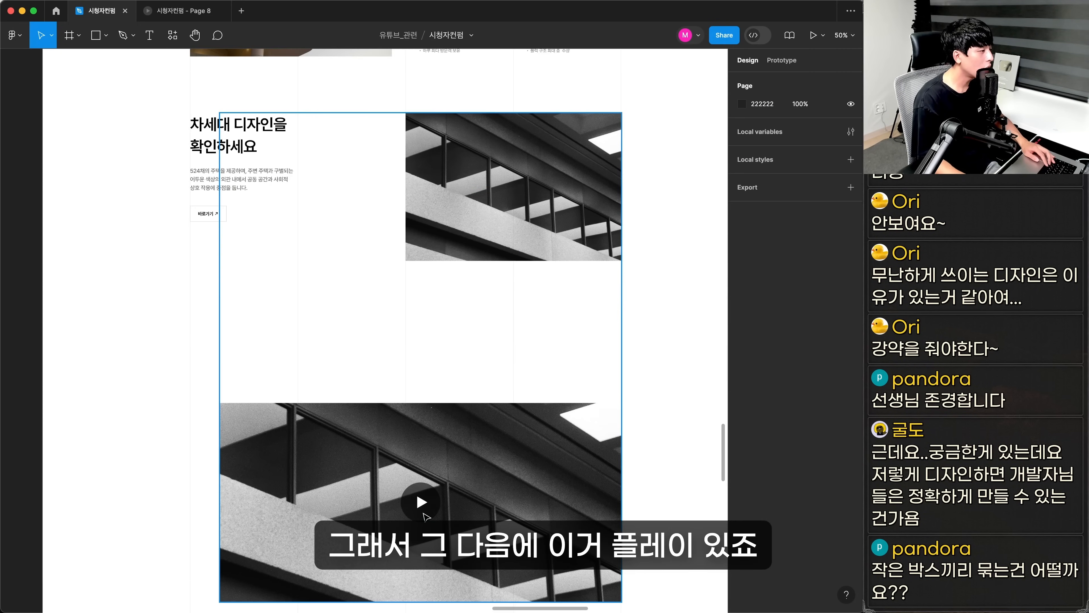
double_click(426, 515)
key("Escape")
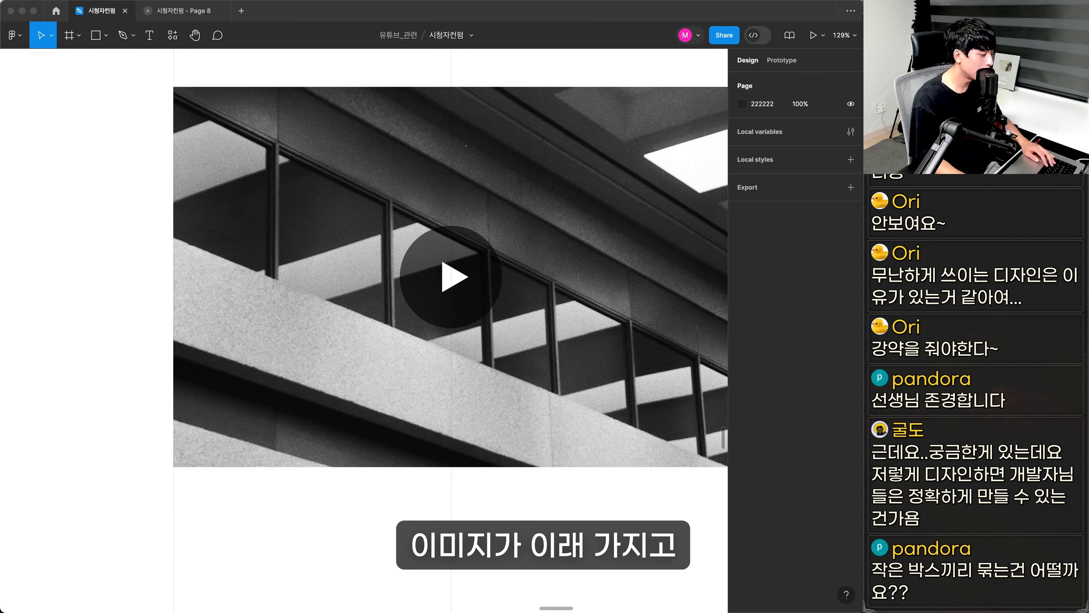
Fill the play triangle with 000000 and move the horizontal divider line down to the video section's top edge
double_click(451, 277)
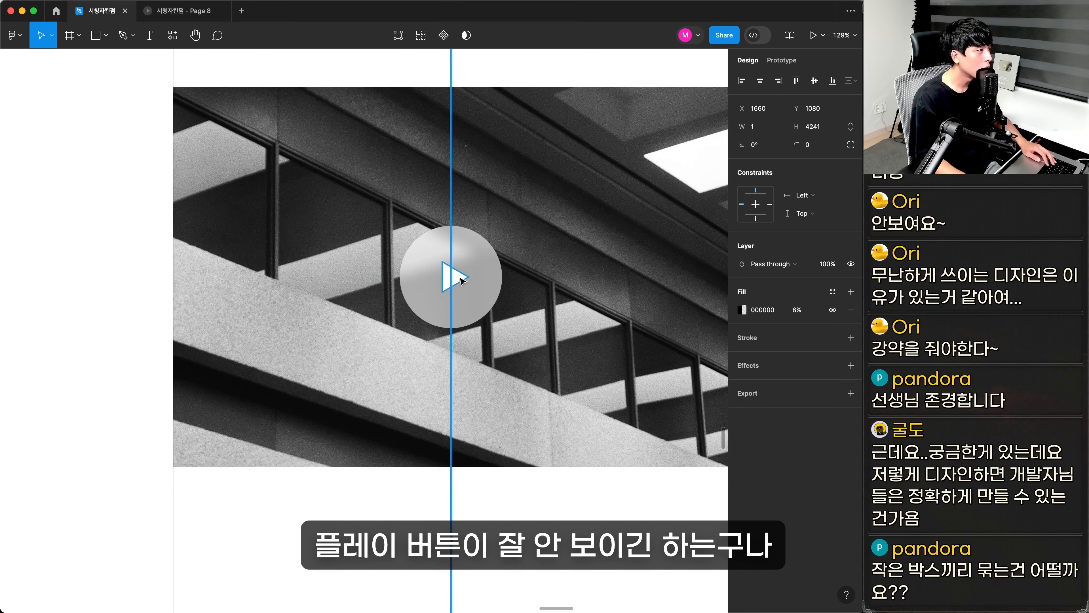
left_click(742, 329)
left_click_drag(660, 377, 594, 454)
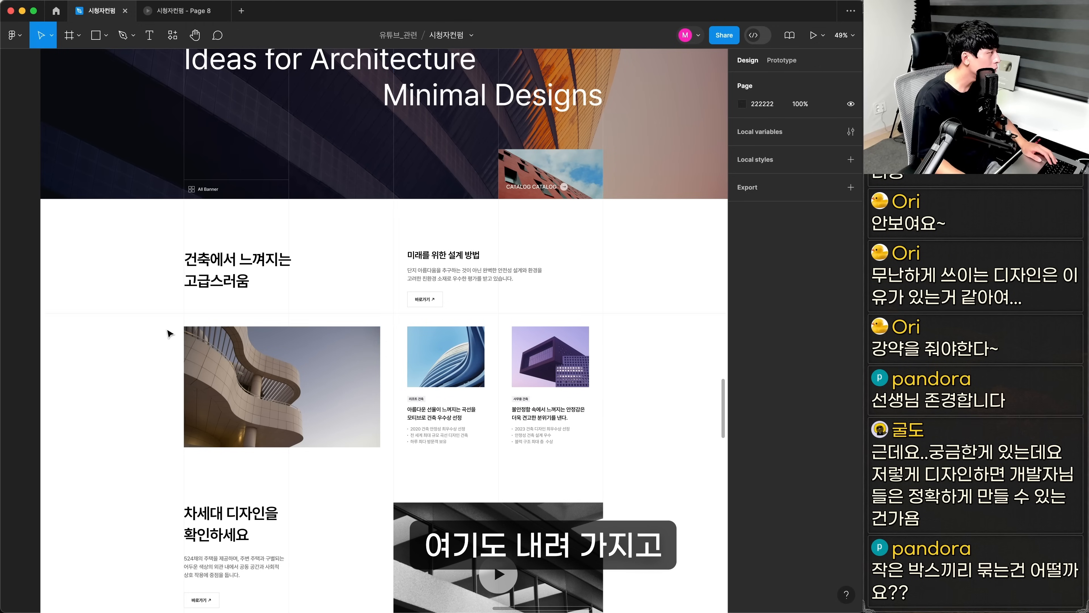
left_click_drag(179, 314, 197, 506)
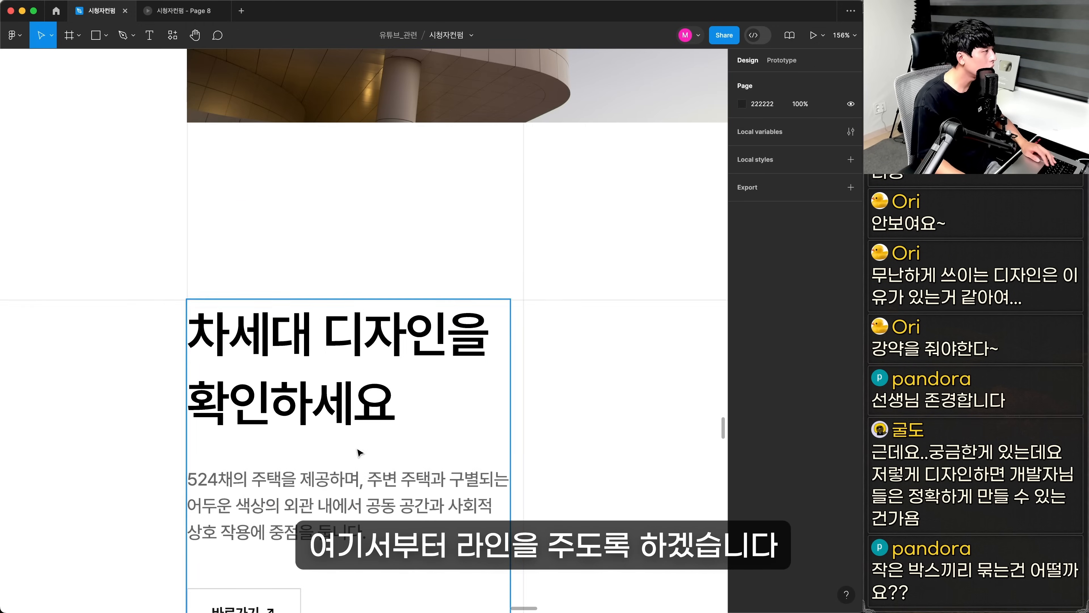
Copy the original partner logo table into the redesign below the video section
scroll(358, 451, "down", 3)
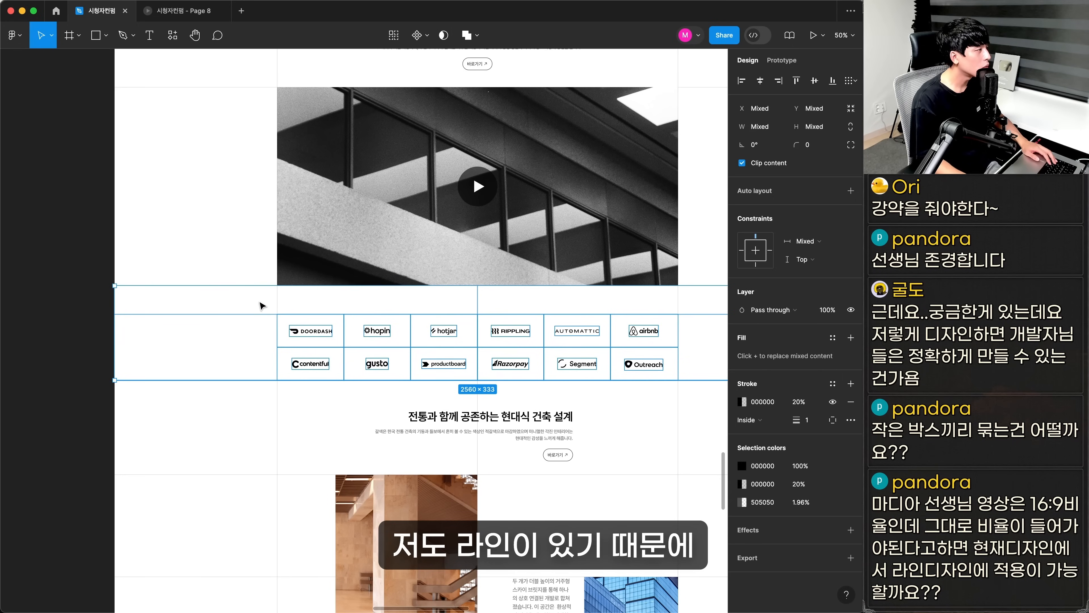
key("super+v")
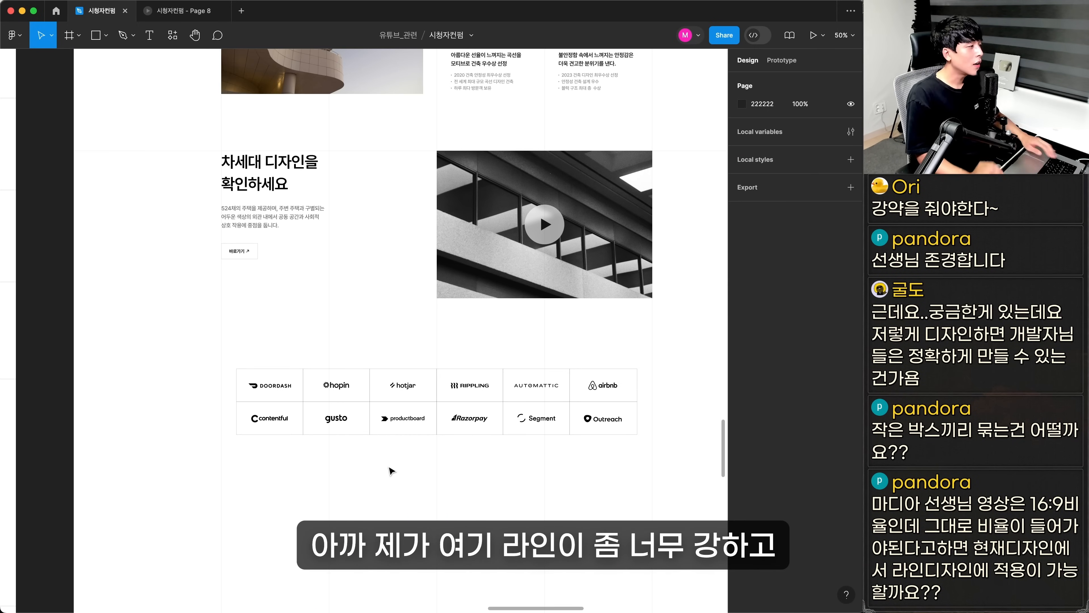
left_click_drag(201, 344, 669, 523)
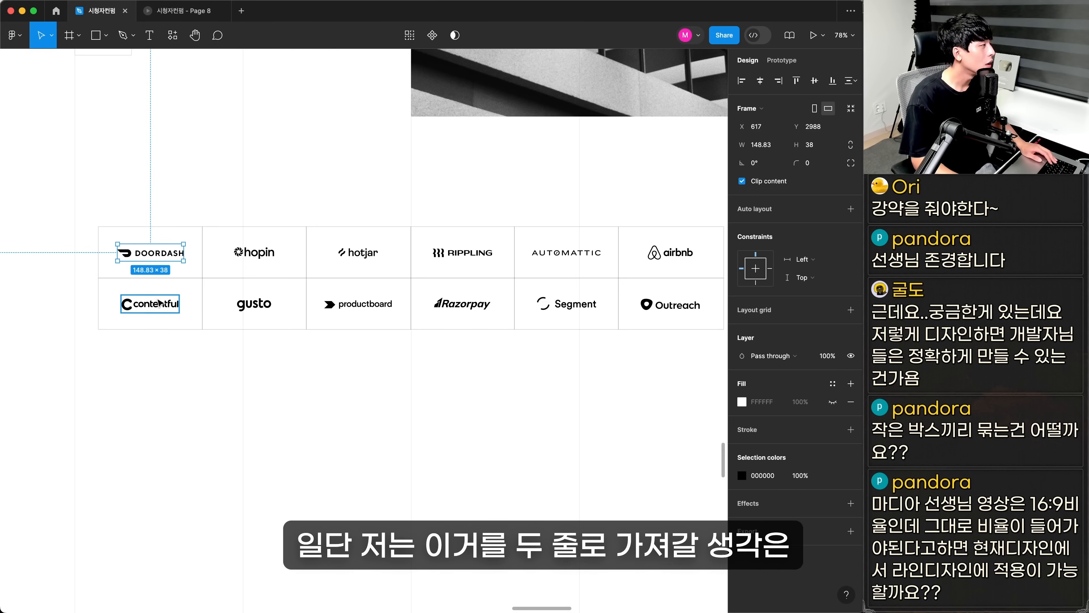
Move the six first-row logos, DOORDASH through airbnb, out of the table into the empty space below and group them
left_click(254, 252, "shift")
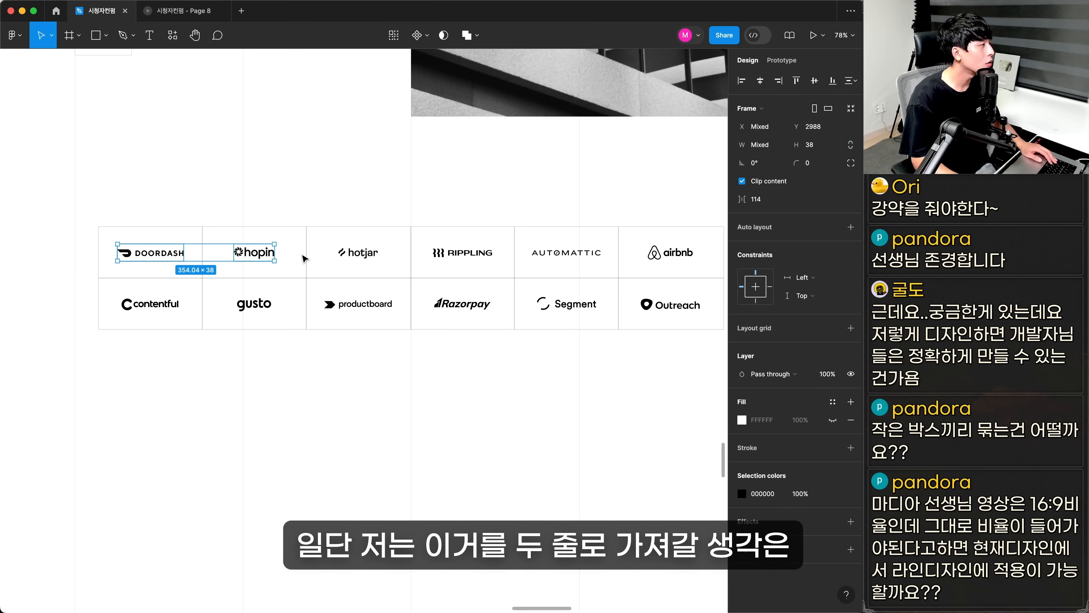
left_click(359, 252, "shift")
left_click(566, 250, "shift")
left_click(664, 256, "shift")
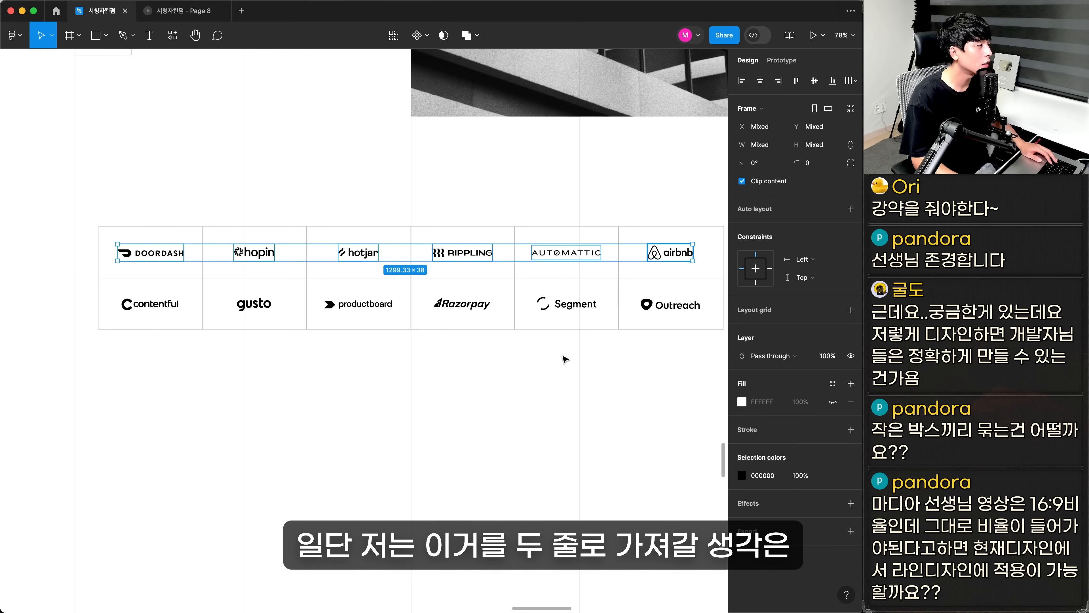
left_click_drag(663, 255, 486, 422)
left_click_drag(485, 423, 485, 419)
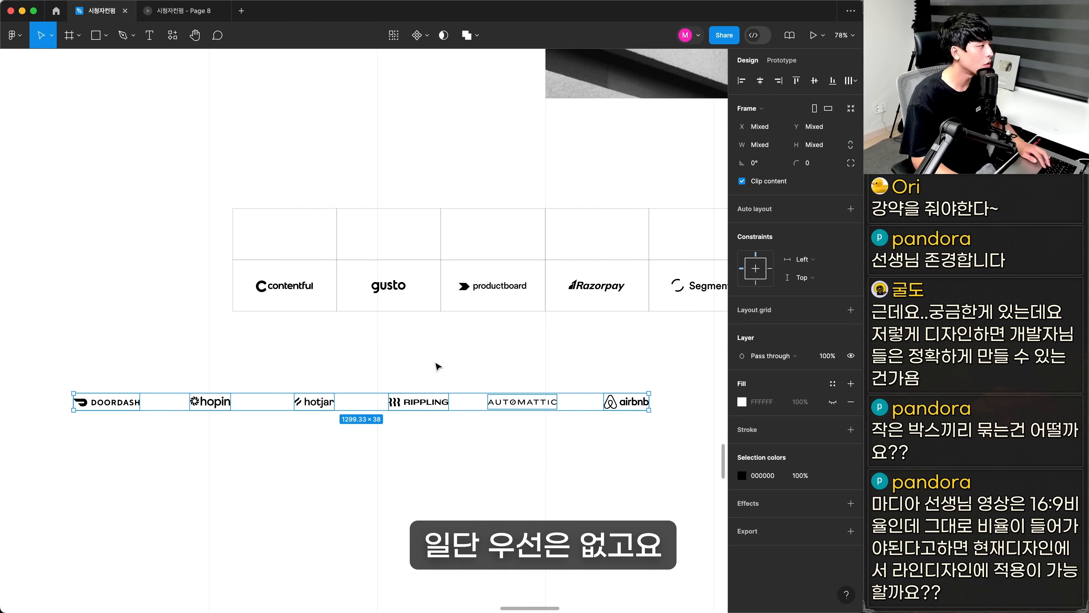
key("super+g")
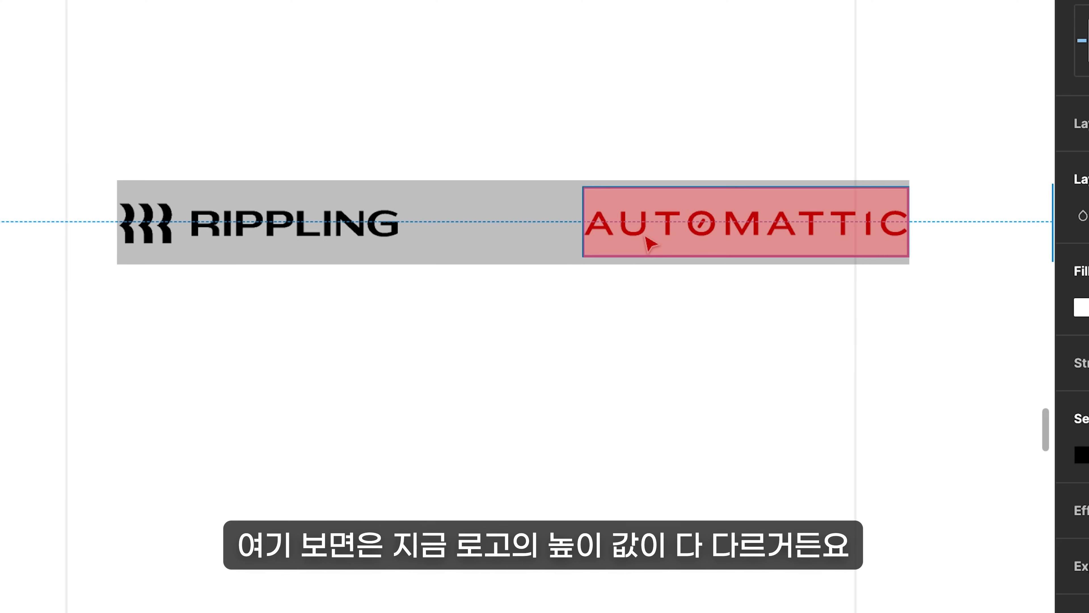
Compare the heights of the RIPPLING and AUTOMATTIC logos in the first logo row
left_click(649, 242, "super")
left_click(275, 226, "super")
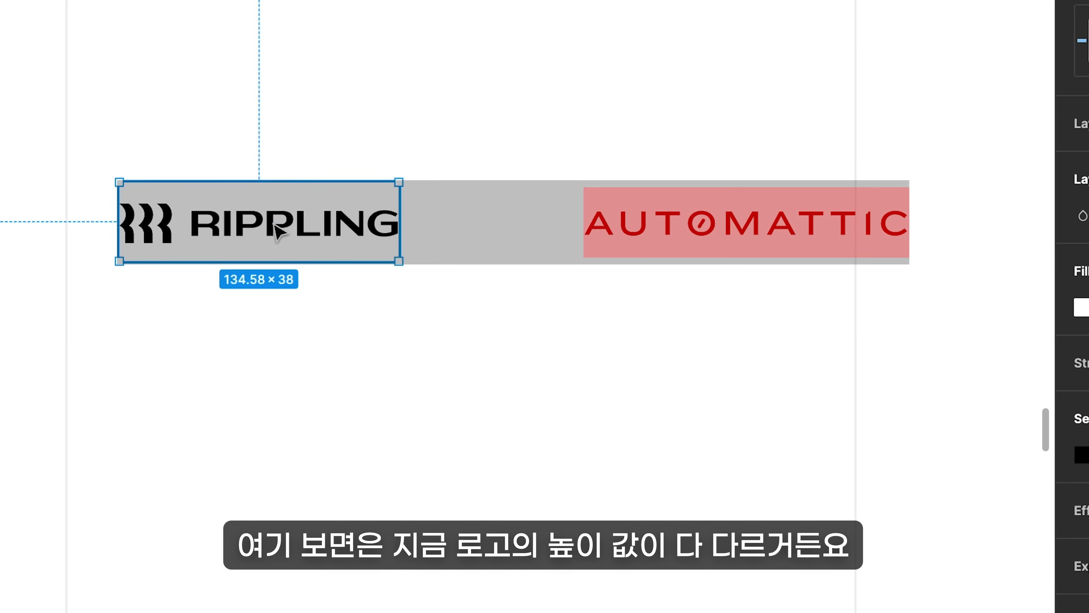
left_click(661, 232, "super")
scroll(660, 232, "right", 3)
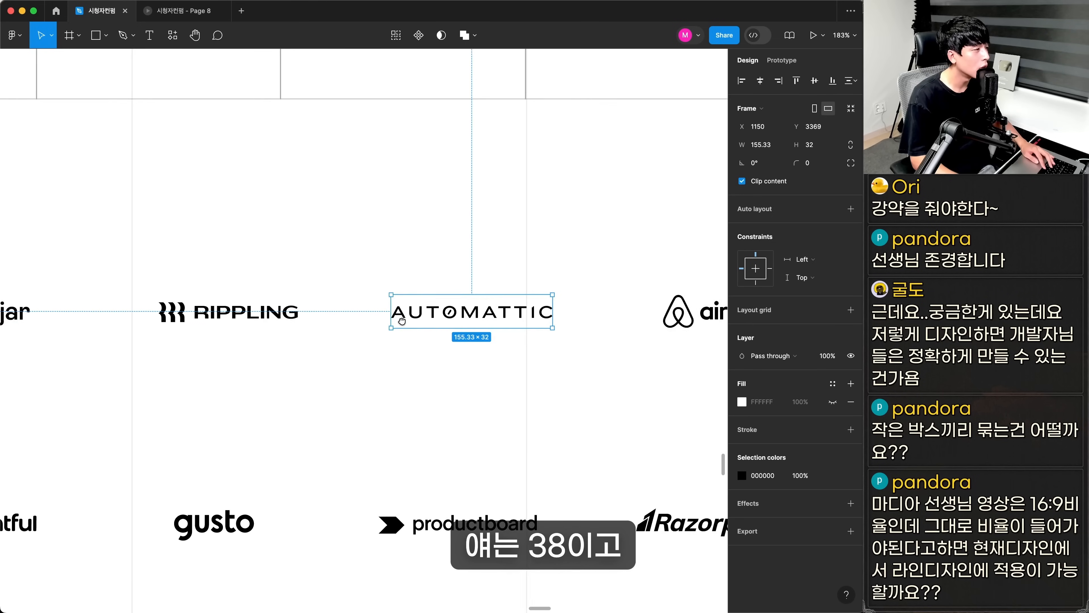
left_click_drag(415, 297, 475, 317)
key("super+z")
left_click(654, 294, "super")
left_click(622, 330)
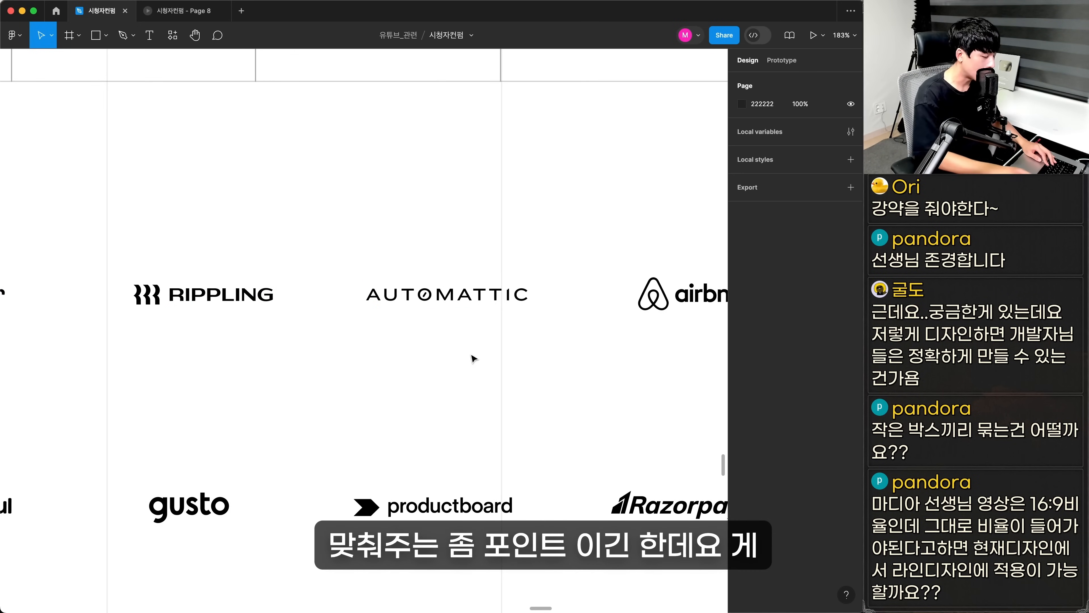
scroll(367, 331, "down", 5)
key("super+Tab")
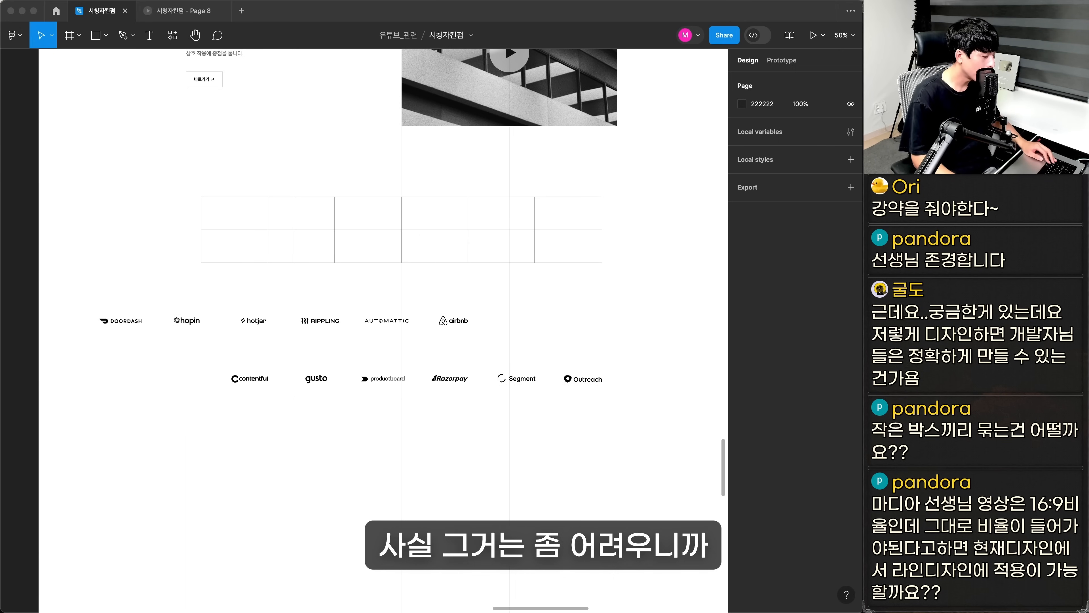
Ungroup the partner logos and line up both rows, DOORDASH through Outreach, as one continuous row
left_click(243, 325)
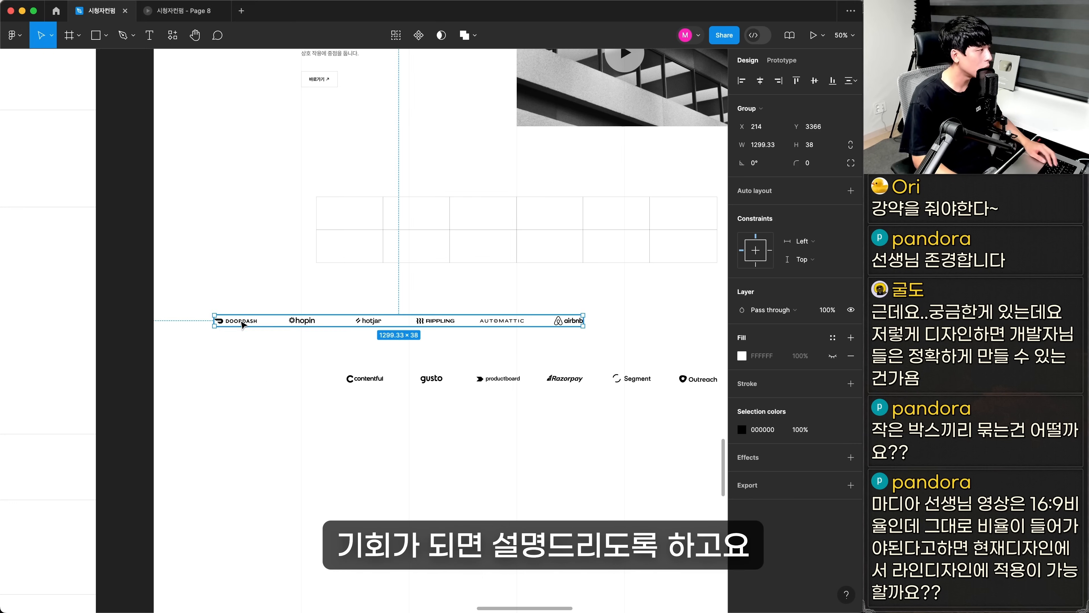
key("super+shift+g")
key("super+shift+g")
key("super+z")
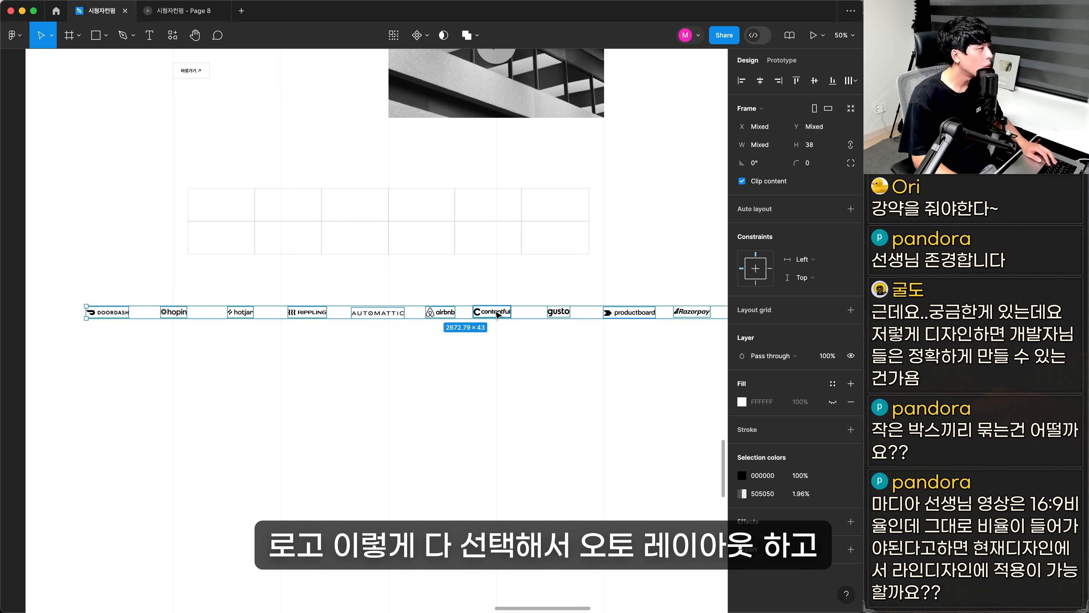
left_click_drag(611, 320, 532, 316)
Apply horizontal auto layout to the logo row with 80 spacing and center it horizontally on the page
left_click(851, 208)
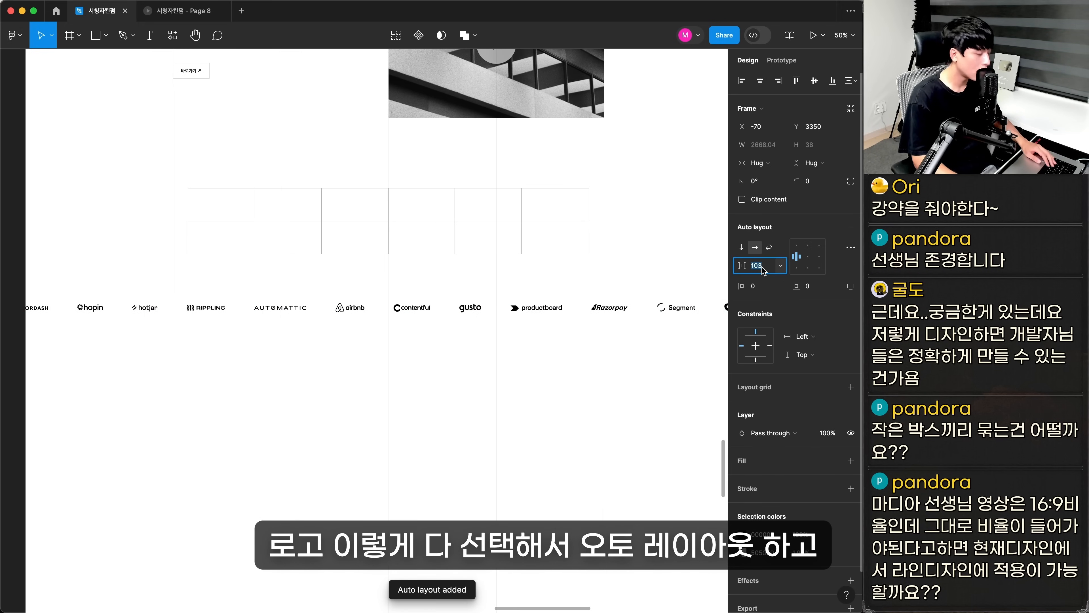
type("80")
key("Return")
key("alt+h")
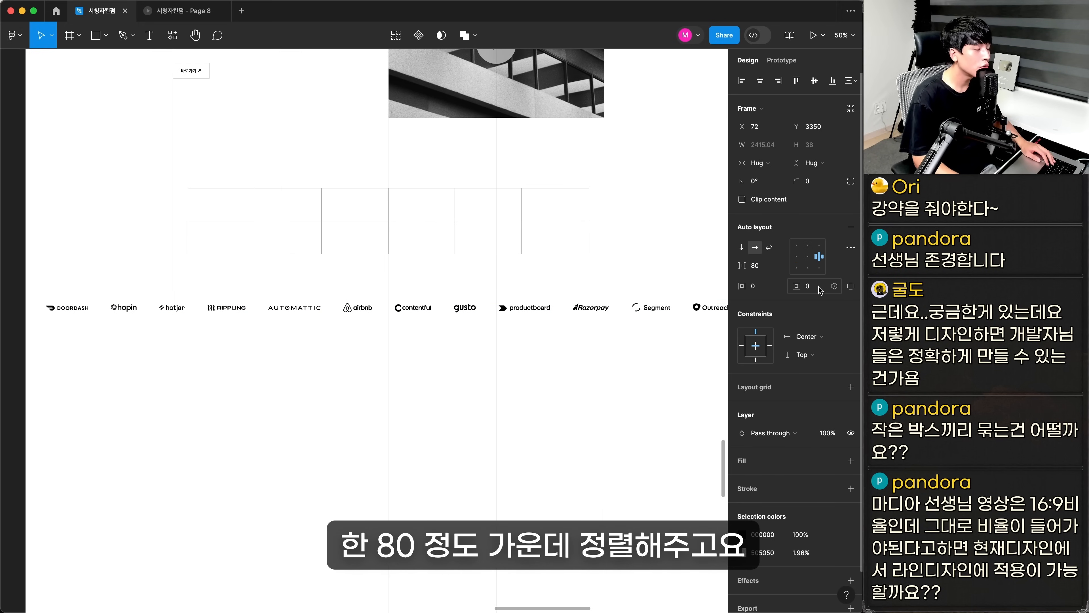
Give the logo row 48 vertical padding, an FFFFFF fill and a 1 px line above and below
type("48")
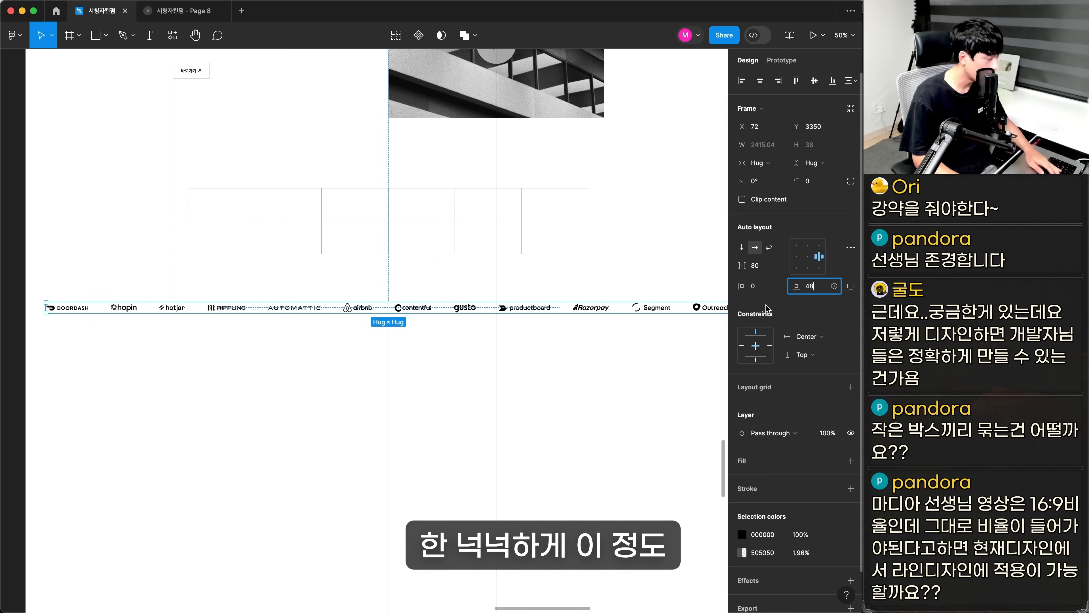
key("Return")
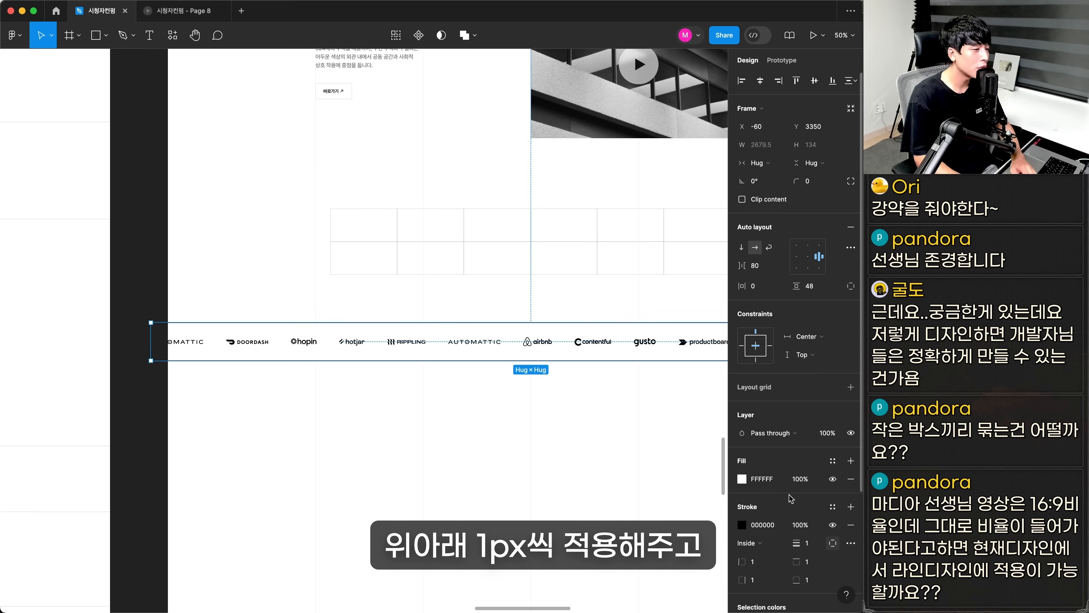
left_click(762, 480)
scroll(450, 313, "up", 5)
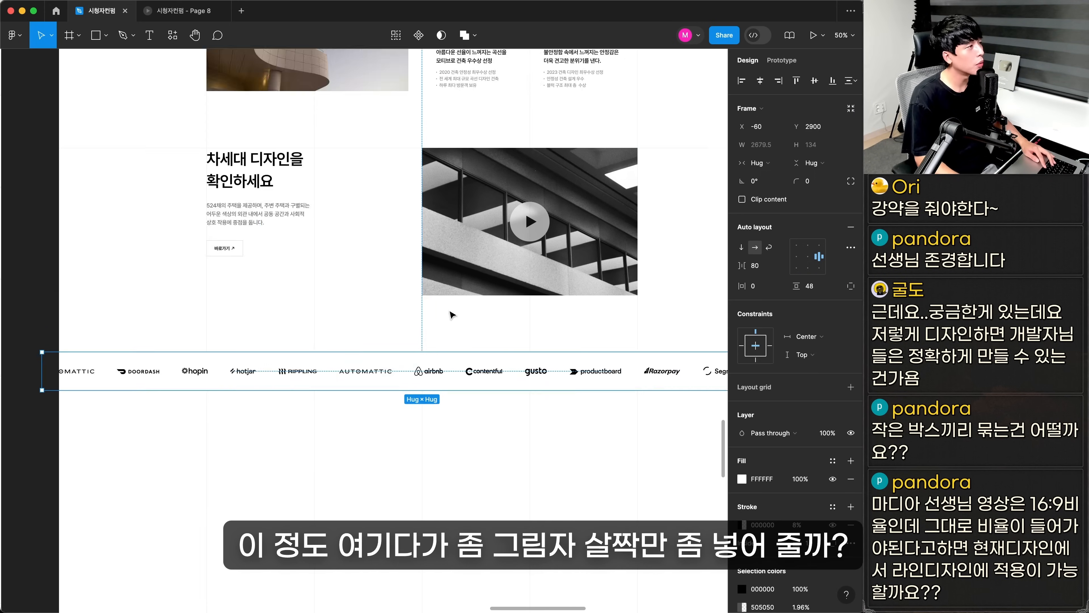
Duplicate the video image as a 690 × 490 shadow copy with a layer blur of 70 and 25% image fill
left_click(450, 313)
scroll(548, 363, "up", 4)
left_click(547, 363)
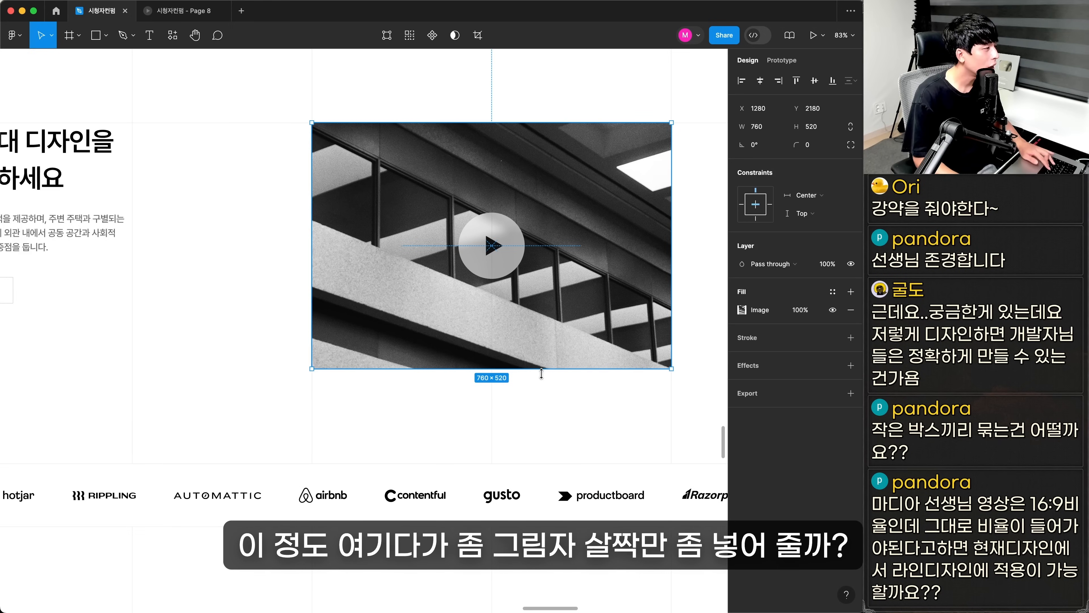
left_click_drag(545, 303, 544, 392)
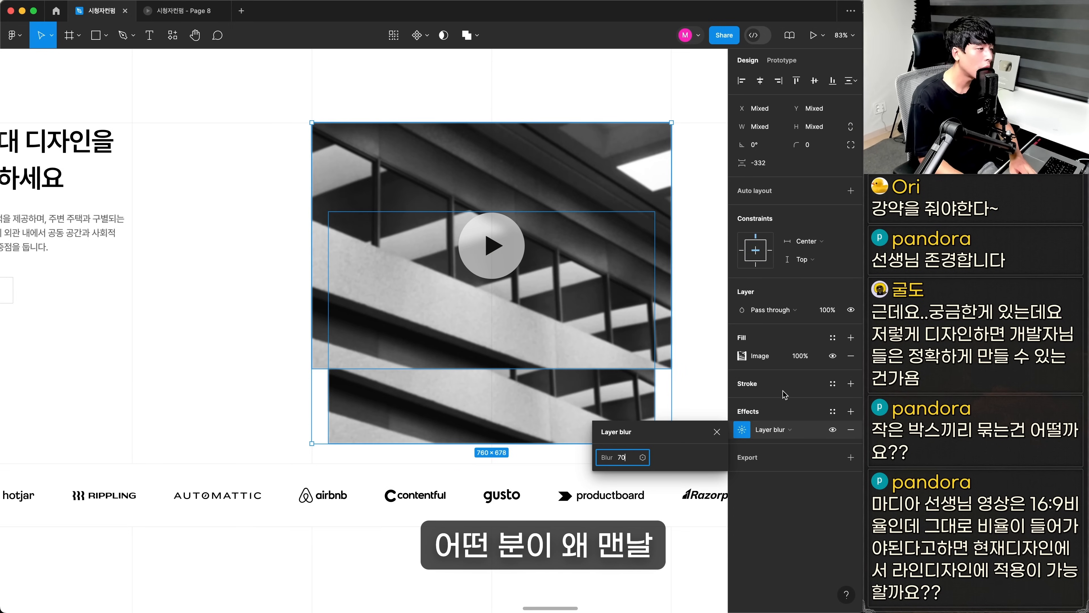
key("Return")
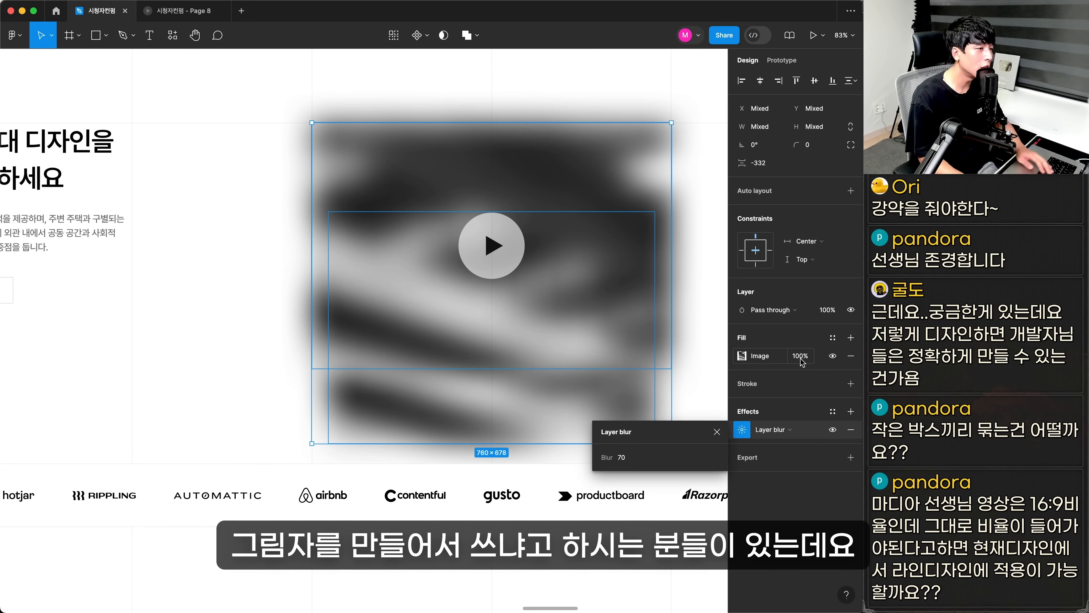
type("25")
key("Return")
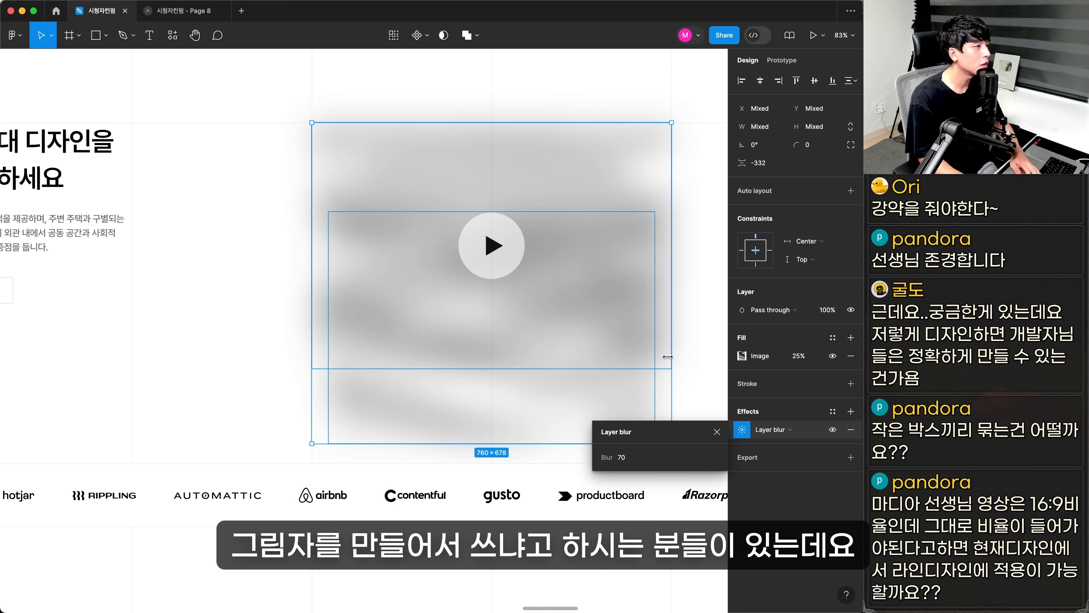
Set the sharp video image's fill opacity back to 100%
left_click(706, 299)
left_click(648, 296)
left_click(801, 310)
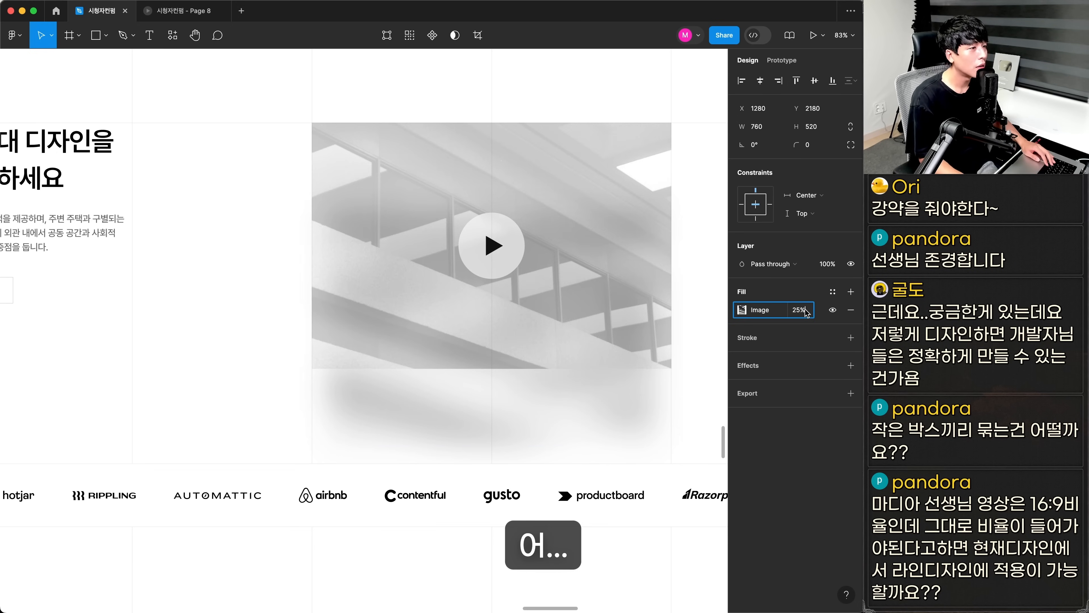
type("100")
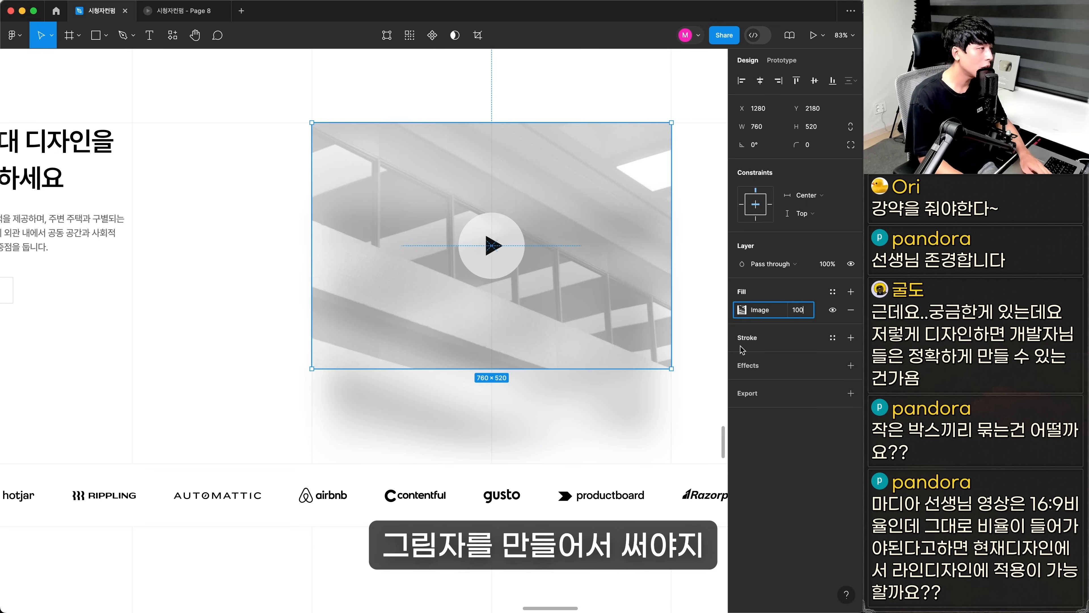
key("Return")
Move the blurred copy up behind the video image so it casts a soft shadow below the bottom edge
left_click(568, 410)
left_click_drag(561, 430, 566, 368)
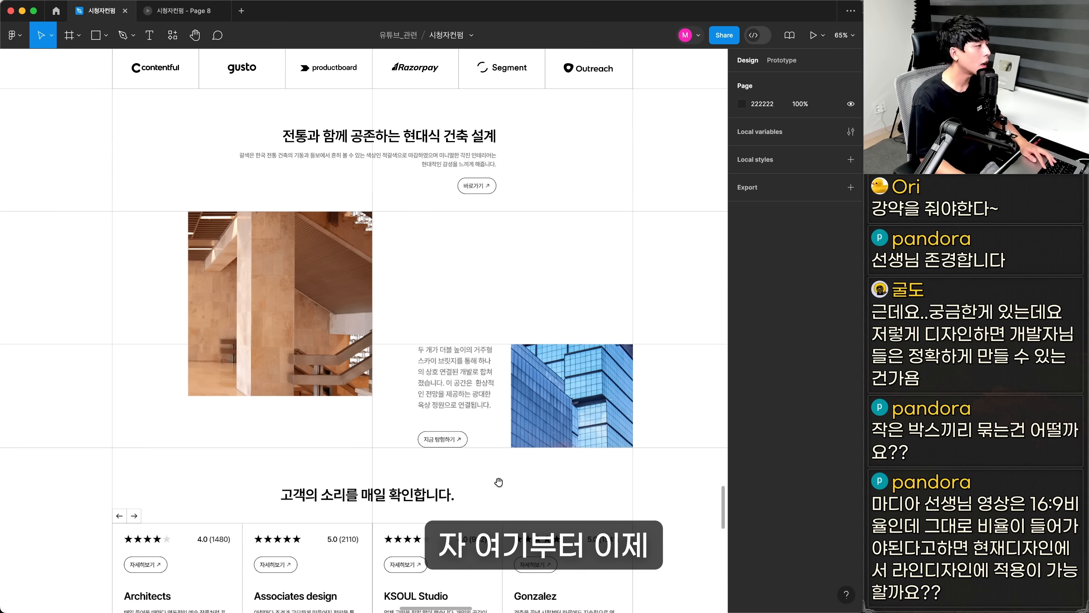
left_click_drag(498, 482, 502, 479)
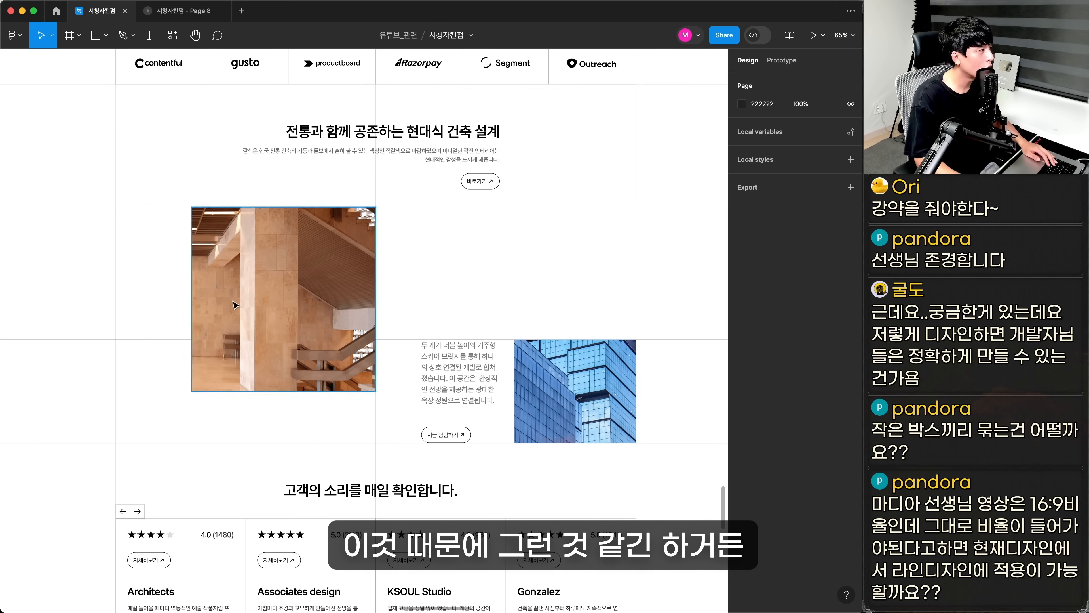
Examine the text and image arrangement of the original 전통과 함께 공존하는 현대식 건축 설계 section
left_click(489, 342)
left_click_drag(490, 339, 527, 325)
left_click(494, 315)
left_click_drag(621, 423, 584, 386)
key("super+z")
key("super+z")
left_click(664, 360)
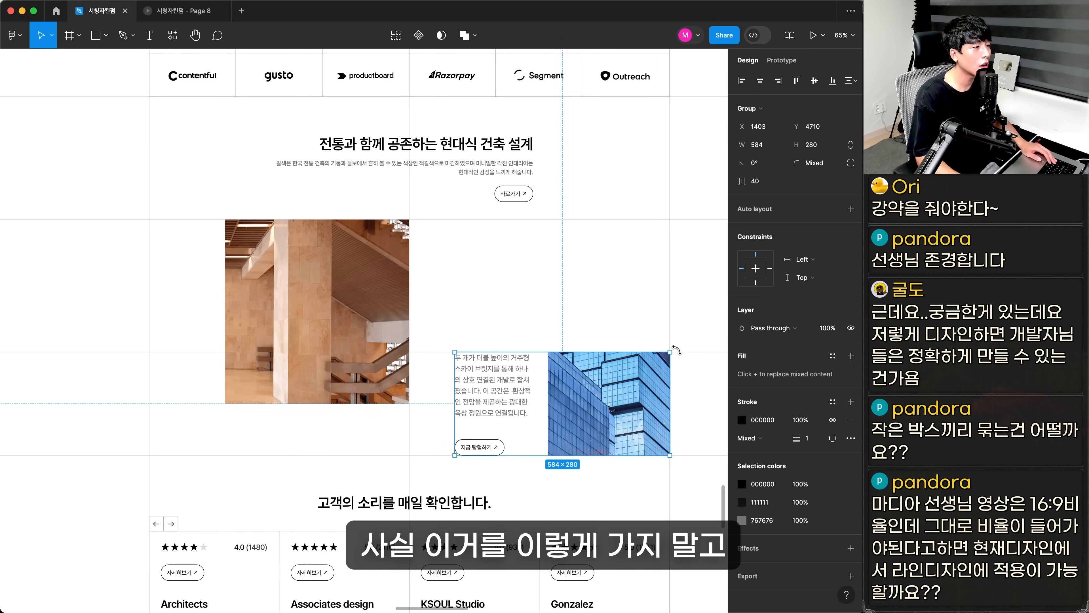
left_click_drag(676, 350, 561, 331)
left_click(629, 333)
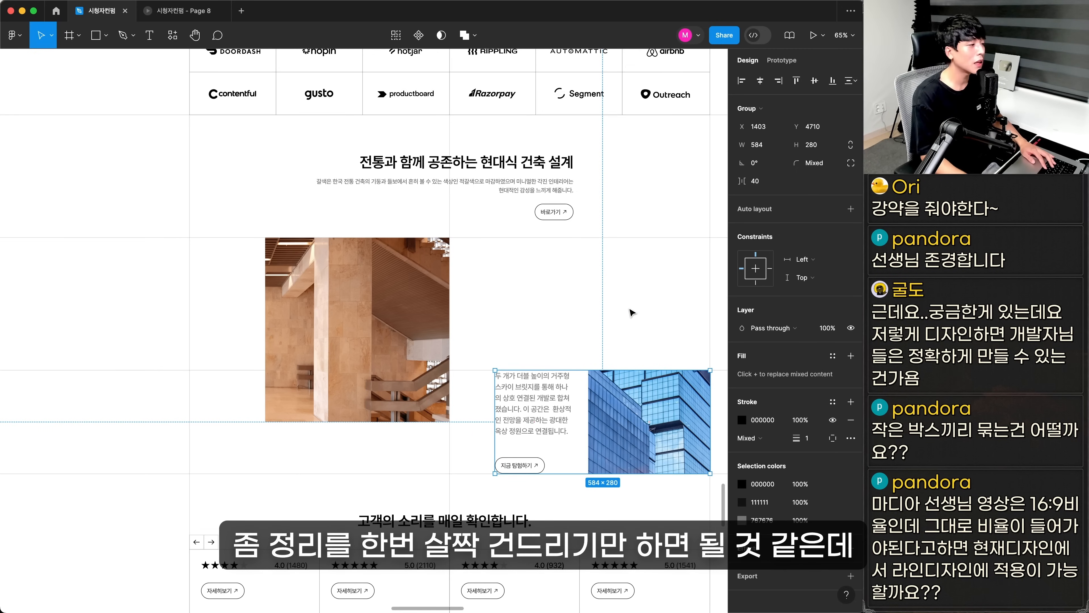
Break the redesigned heading into two lines, 전통과 함께 공존하는 and 현대식 건축 설계
left_click(586, 325)
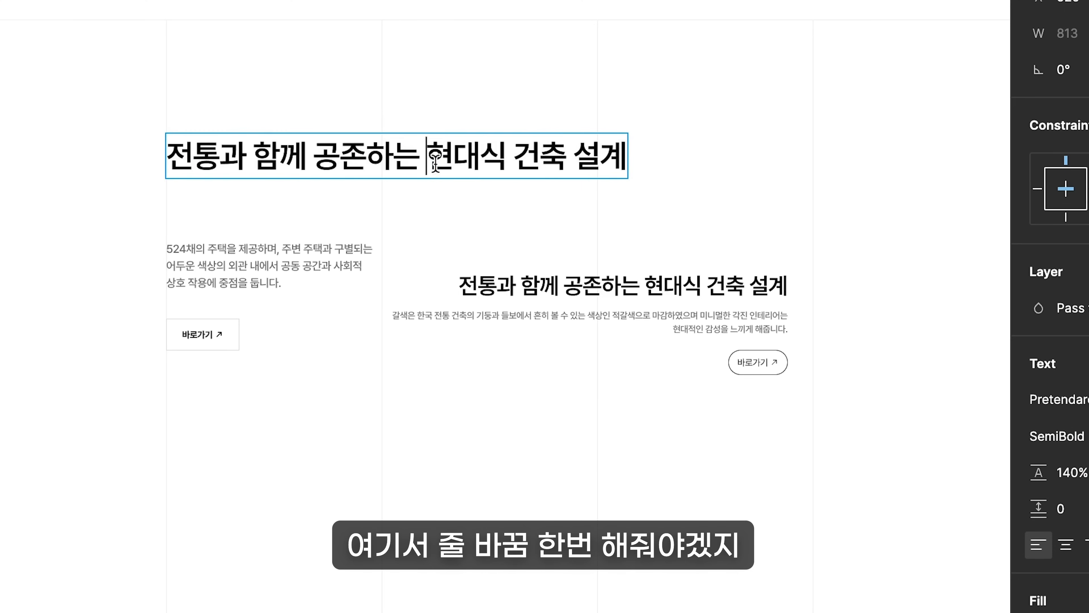
key("Return")
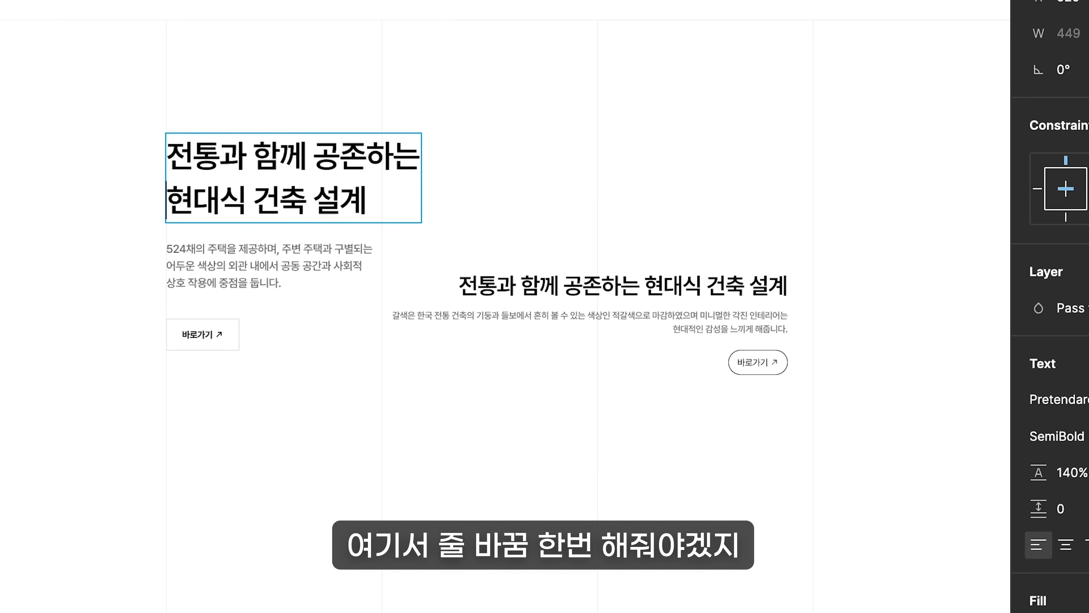
key("Escape")
Replace the description under the redesigned heading with the original 갈색은 한국 전통 건축의 paragraph and narrow its text box to three lines
left_click(626, 304)
double_click(627, 315)
key("ctrl+a")
key("ctrl+c")
double_click(301, 254)
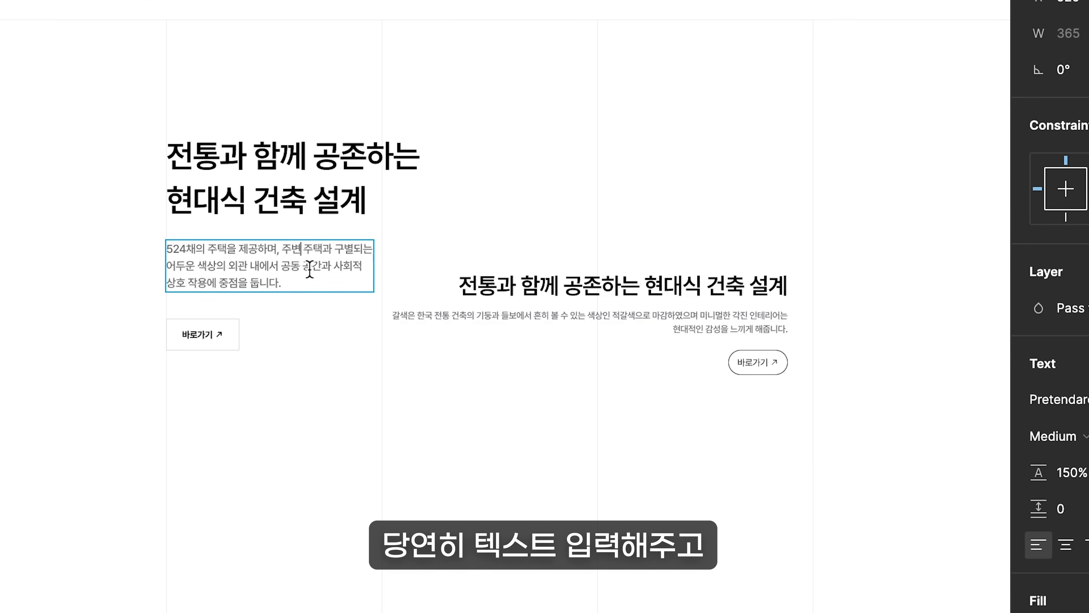
key("ctrl+a")
key("ctrl+v")
key("Escape")
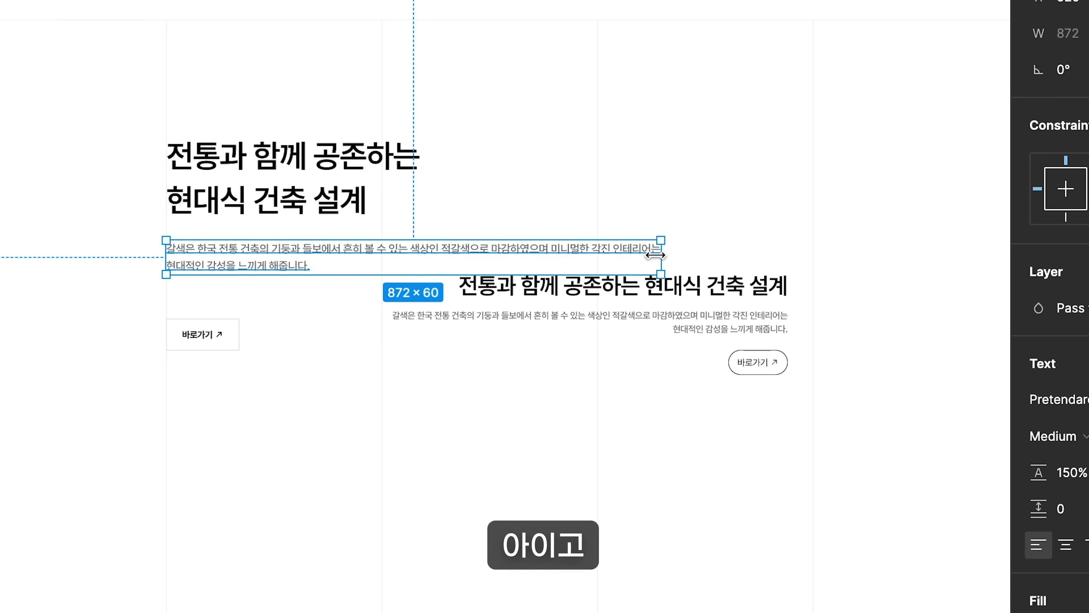
left_click_drag(661, 275, 382, 284)
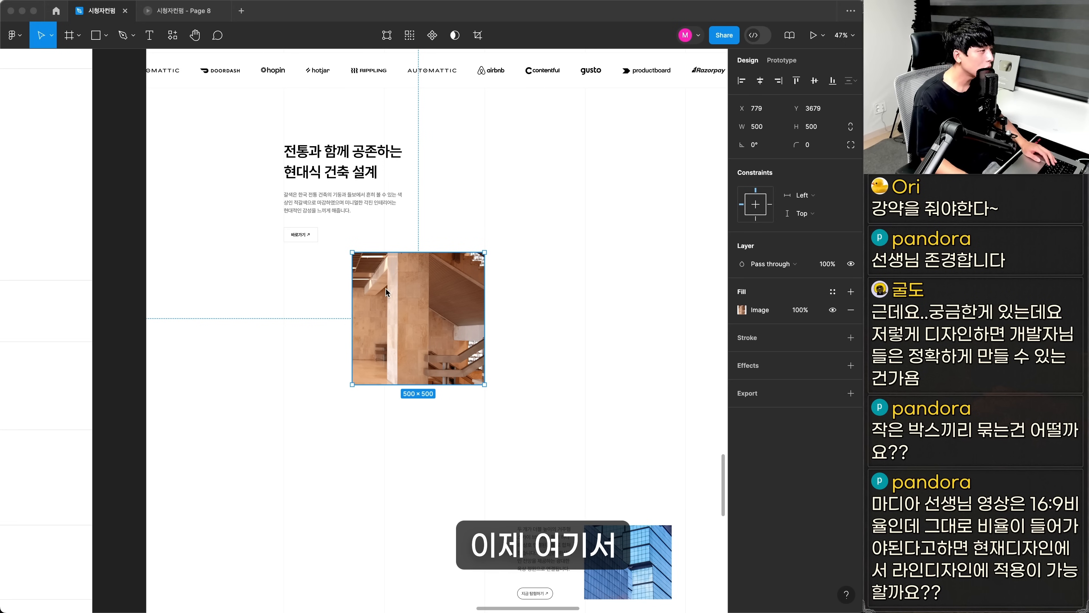
Resize the brown staircase photo to 380 × 560 and fit it between the two vertical grid lines at X 900
left_click(386, 293)
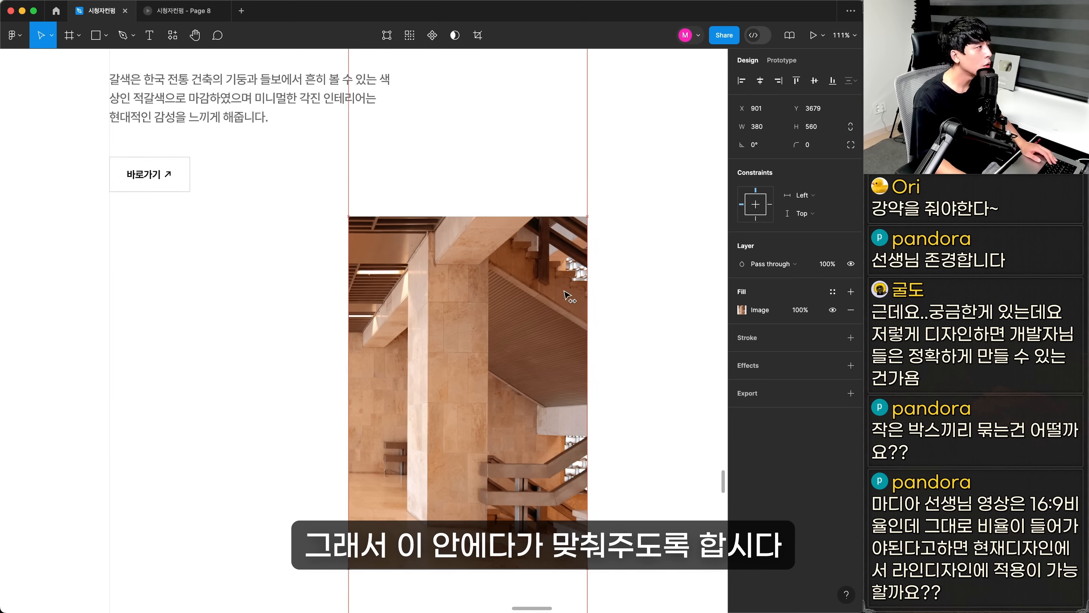
scroll(446, 315, "up", 10)
scroll(446, 314, "down", 10)
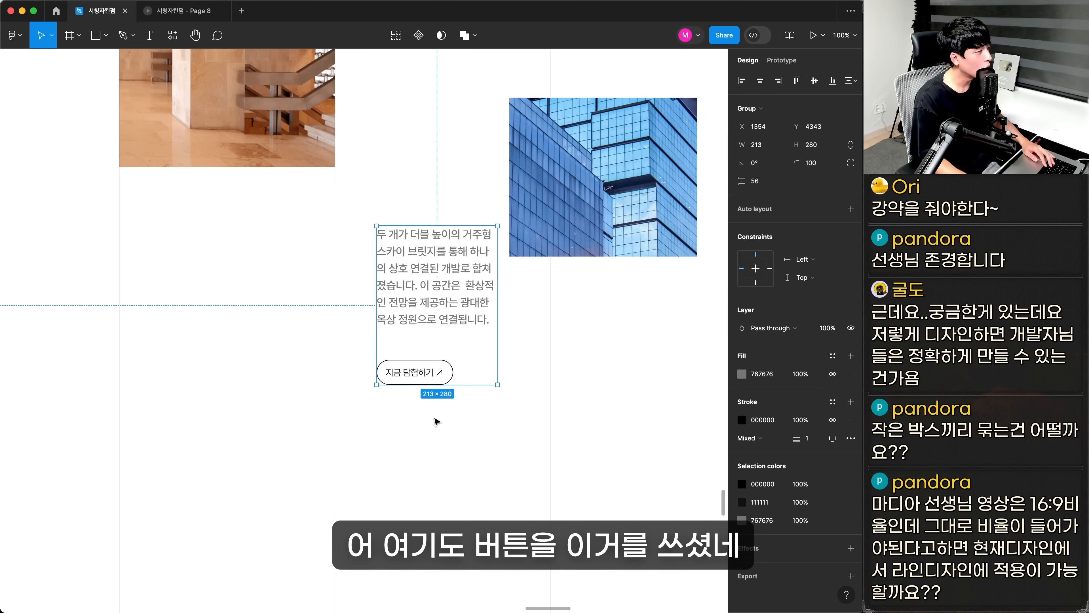
double_click(436, 377)
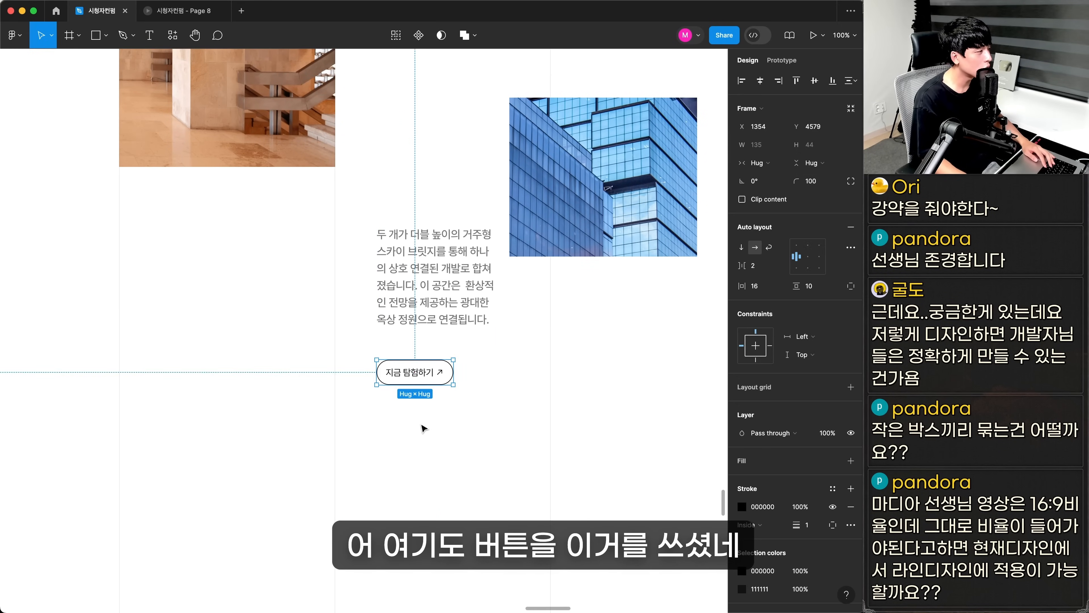
Examine the rounded 바로가기, 지금 탐험하기 and 자세히보기 buttons across the original feature and review sections
left_click(421, 426)
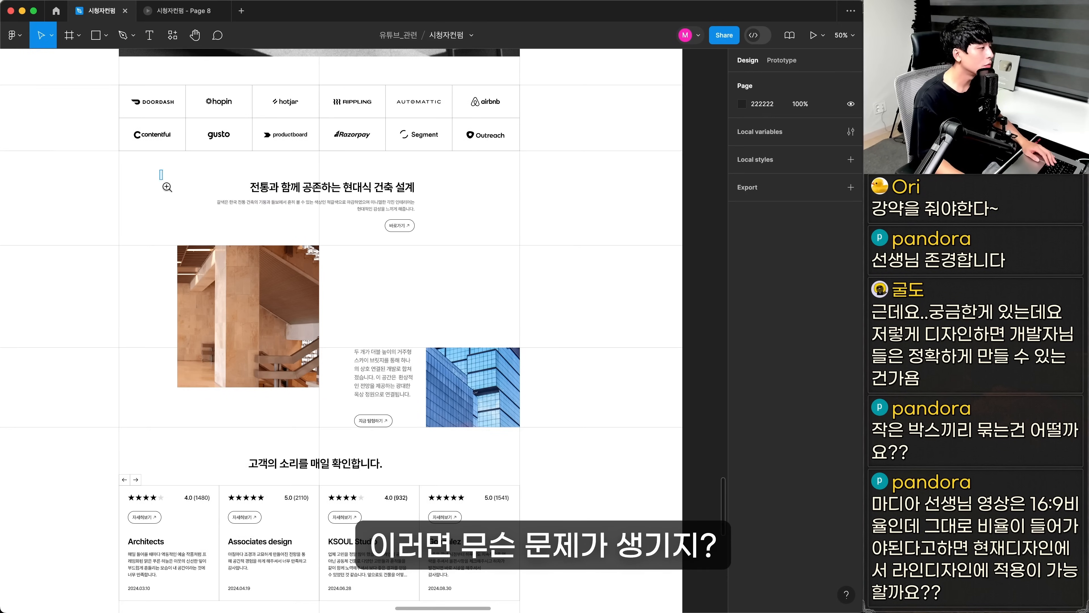
left_click_drag(164, 180, 538, 595)
left_click(504, 123)
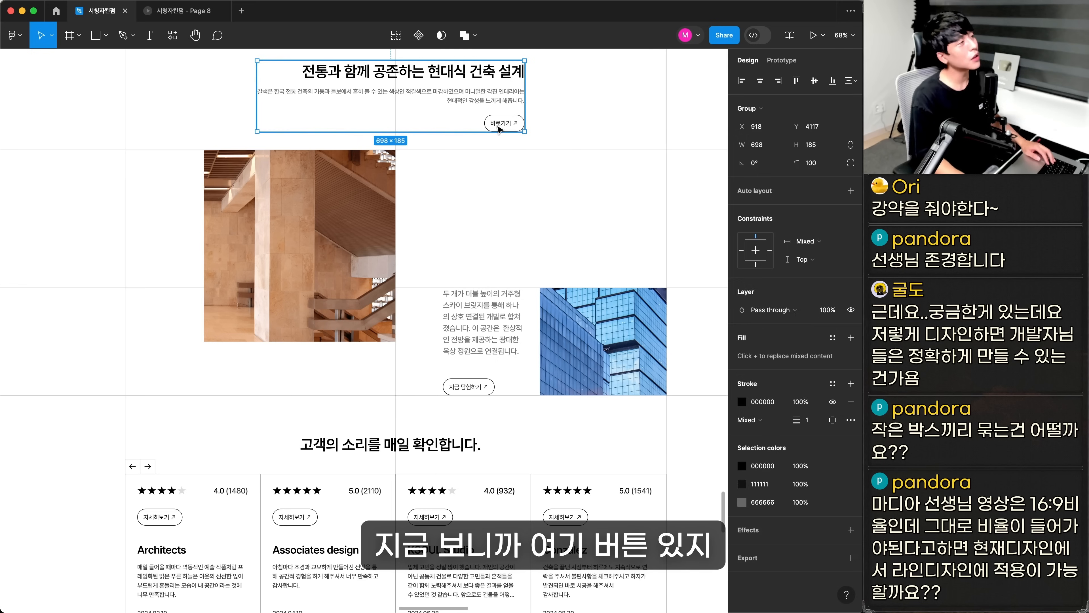
left_click(504, 124)
double_click(467, 389)
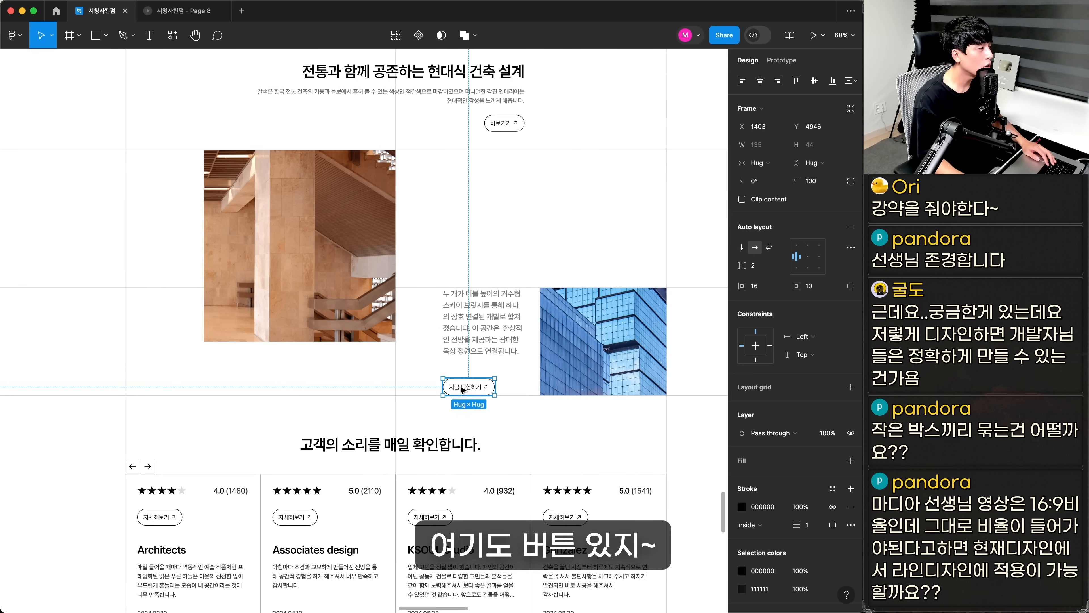
left_click_drag(466, 389, 449, 385)
key("super+z")
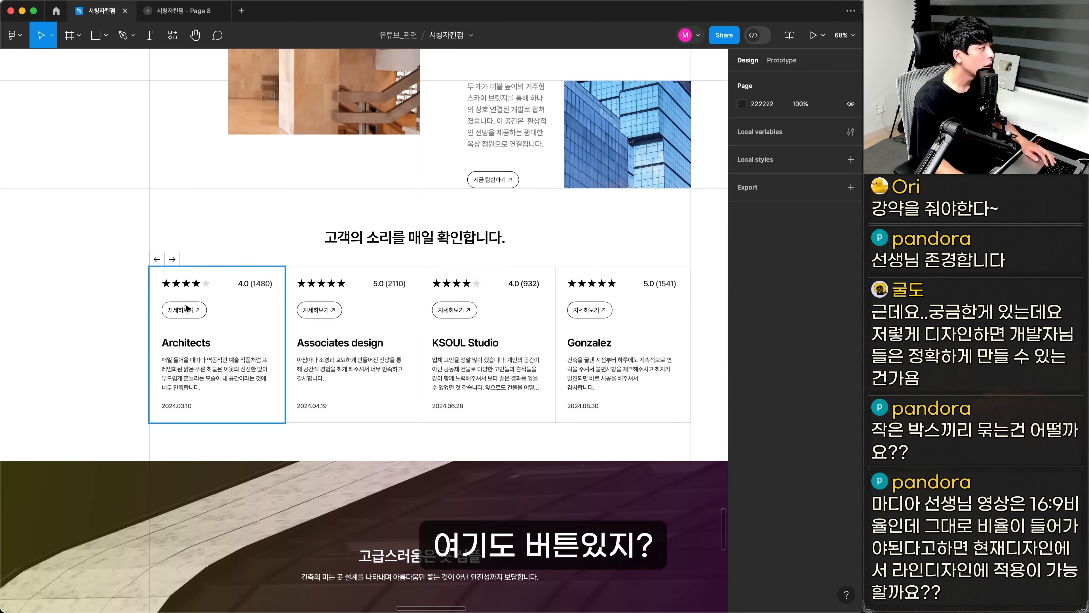
double_click(186, 310)
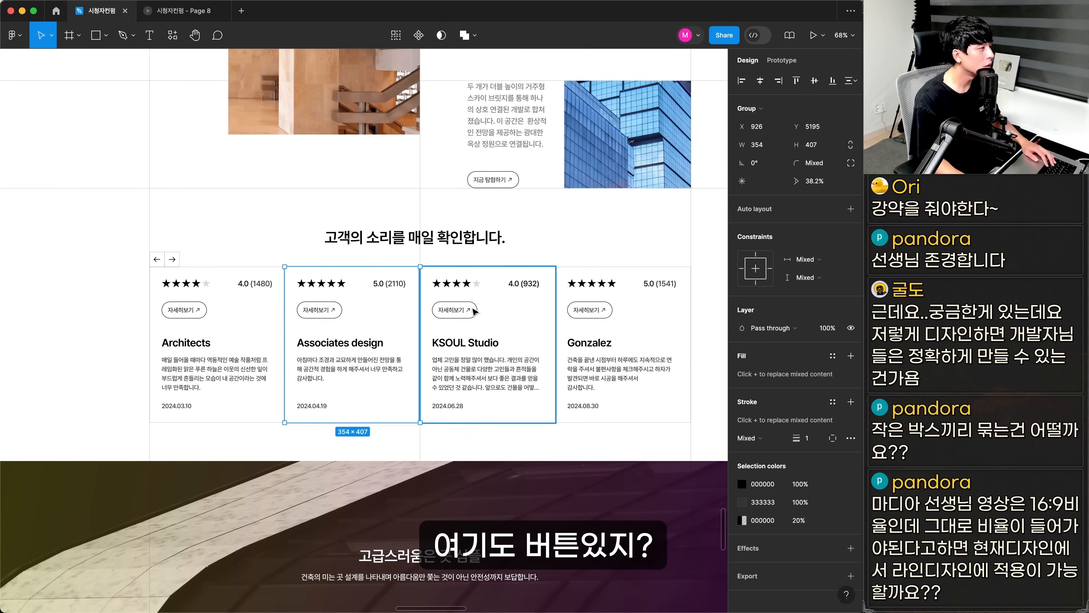
left_click(448, 377)
scroll(448, 376, "up", 5)
left_click(537, 225)
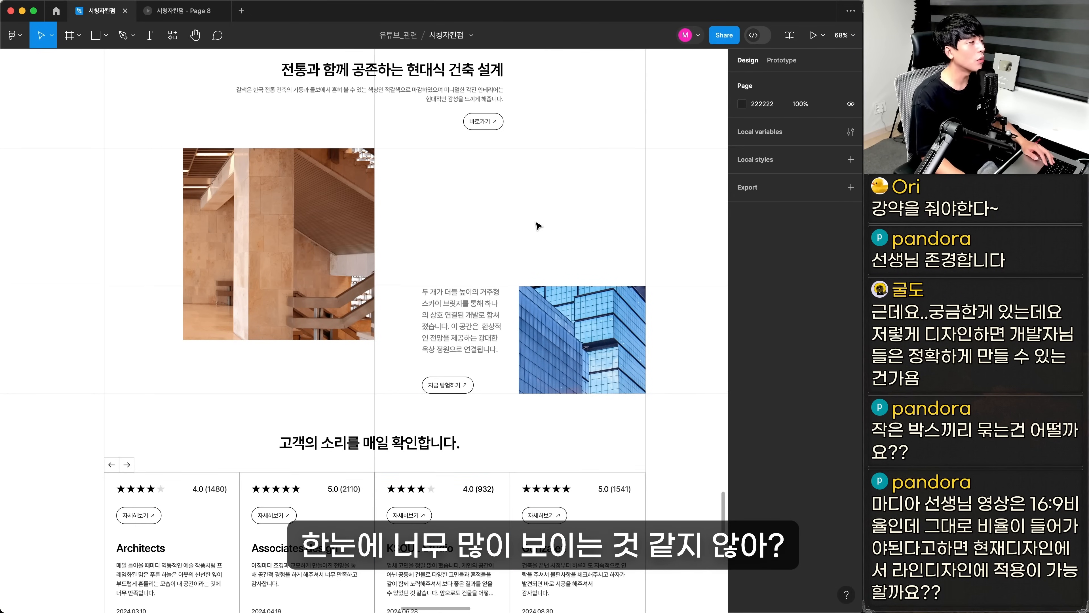
left_click_drag(540, 337, 551, 314)
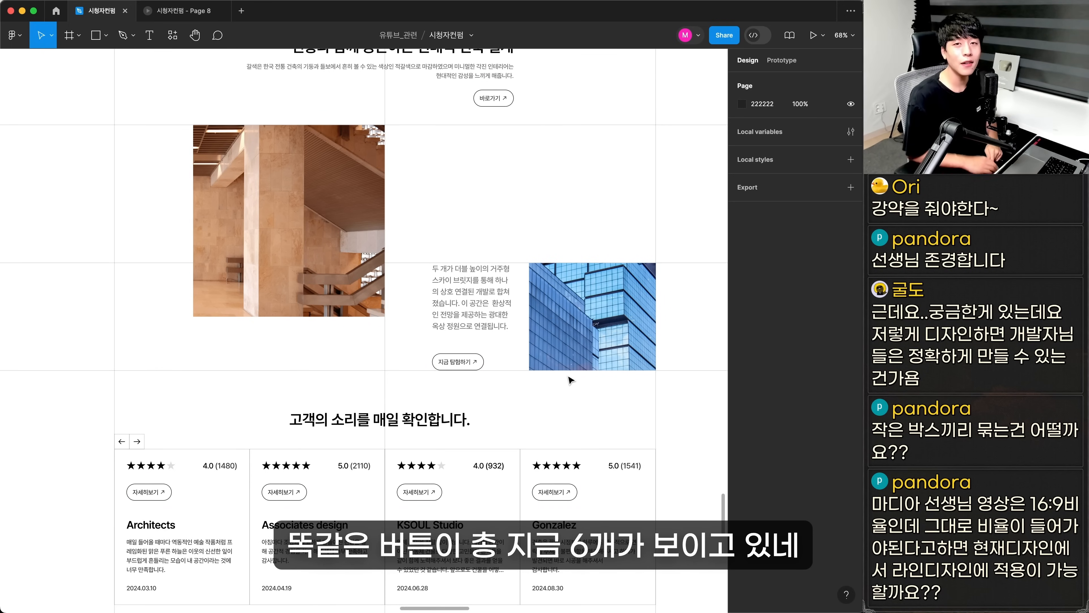
scroll(570, 379, "up", 6)
Compare the redesigned 바로가기 title button with the secondary 지금 탐험하기 button, then select the blue building photo
left_click(256, 232)
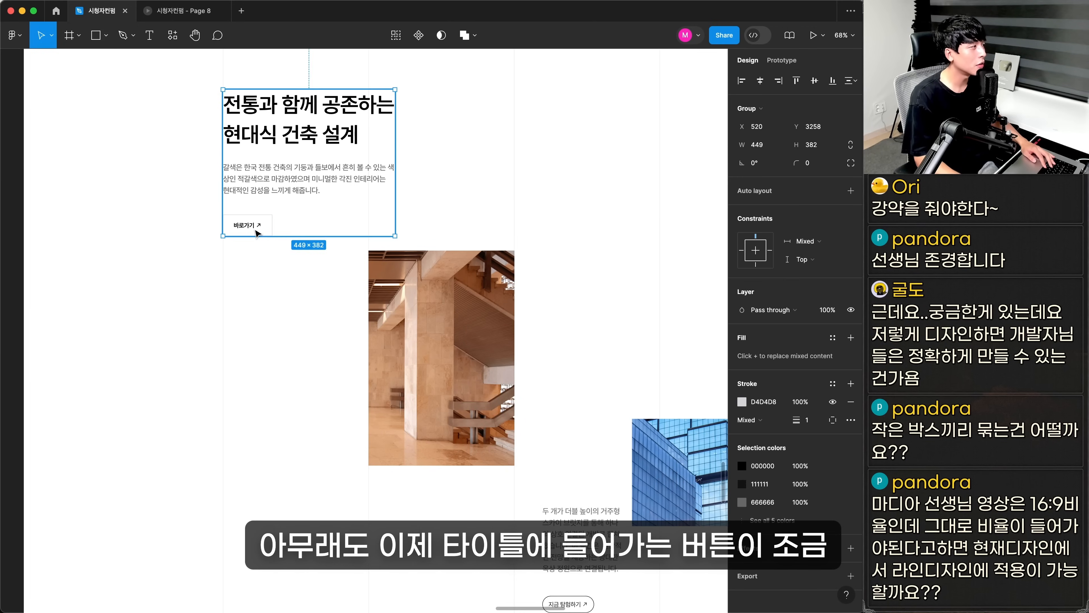
double_click(256, 232)
left_click(576, 270)
scroll(575, 274, "down", 5)
scroll(575, 274, "right", 3)
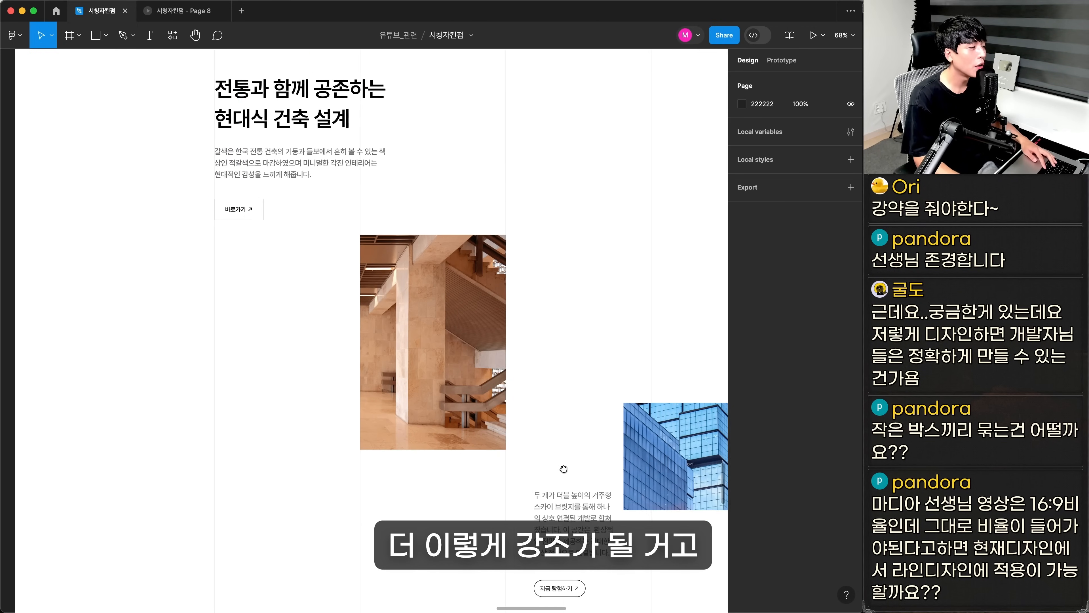
left_click(586, 367)
key("super+Tab")
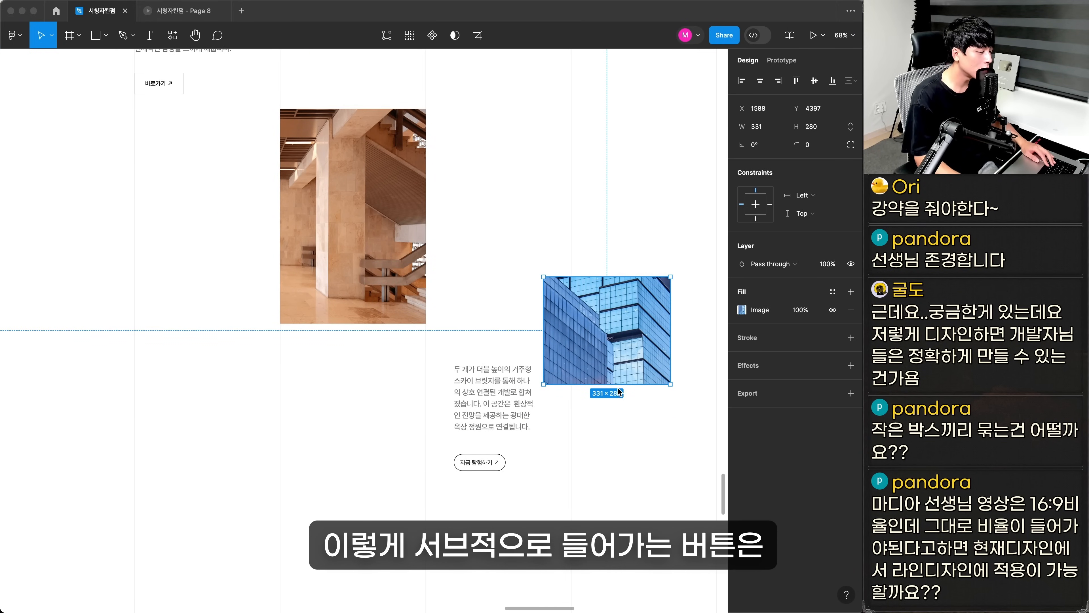
key("super+Tab")
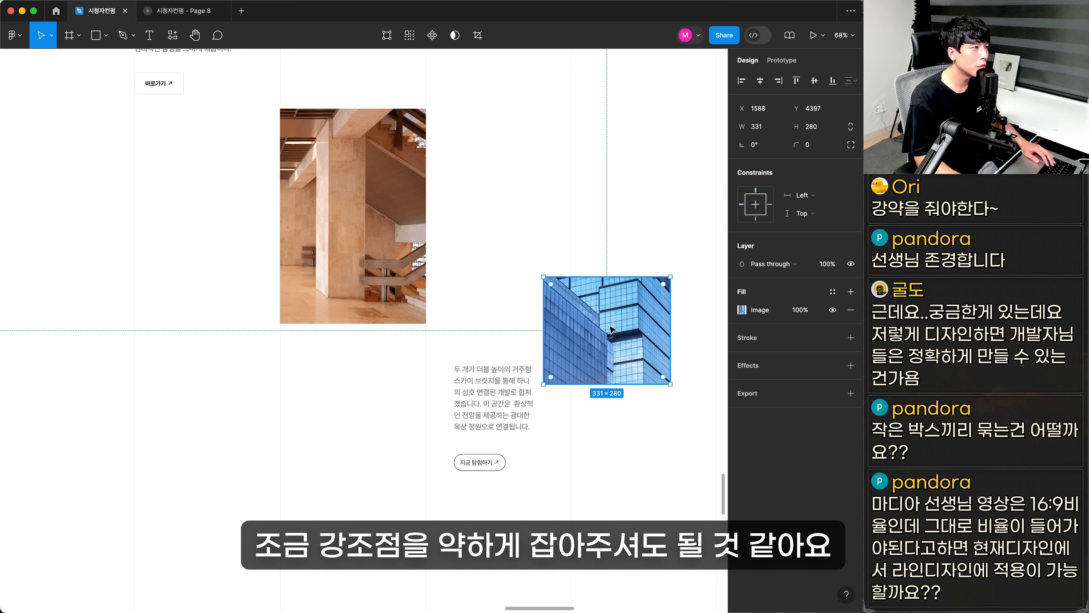
Place the blue building photo beside the brown staircase photo, with its description and 지금 탐험하기 button directly beneath it
left_click_drag(637, 338, 538, 170)
left_click_drag(436, 316, 445, 331)
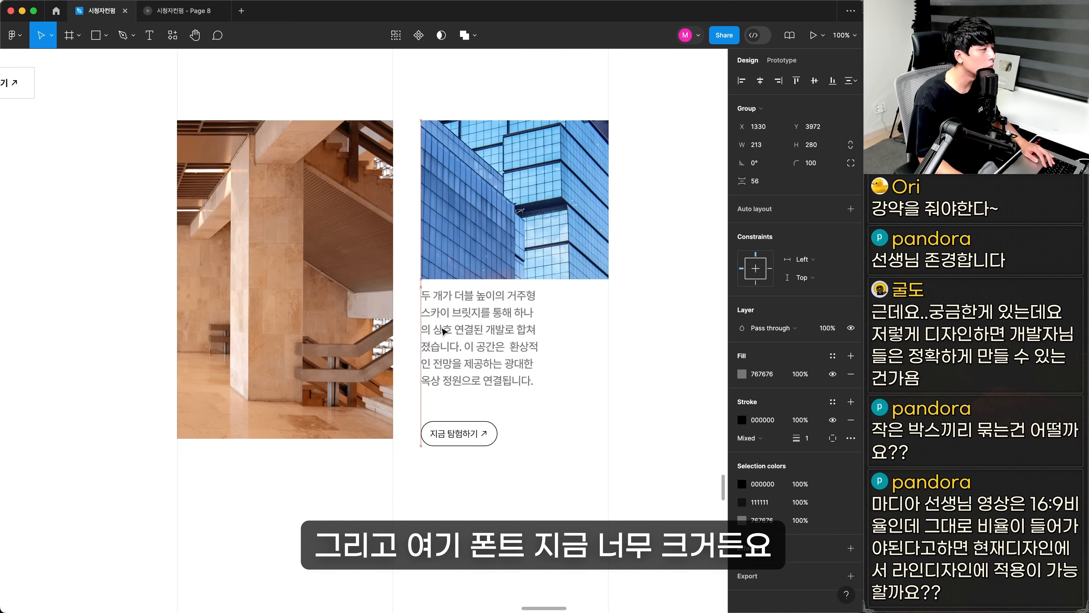
Set the description under the blue building photo to font size 16 and widen its text box to about 345
key("super+Tab")
type("16")
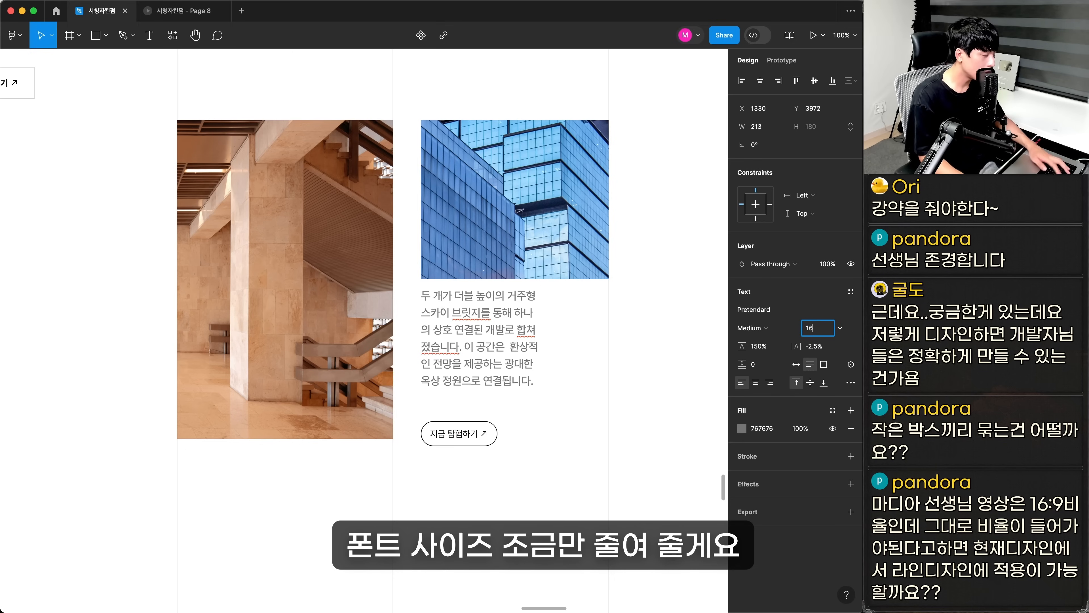
key("Return")
key("Escape")
left_click_drag(543, 323, 608, 320)
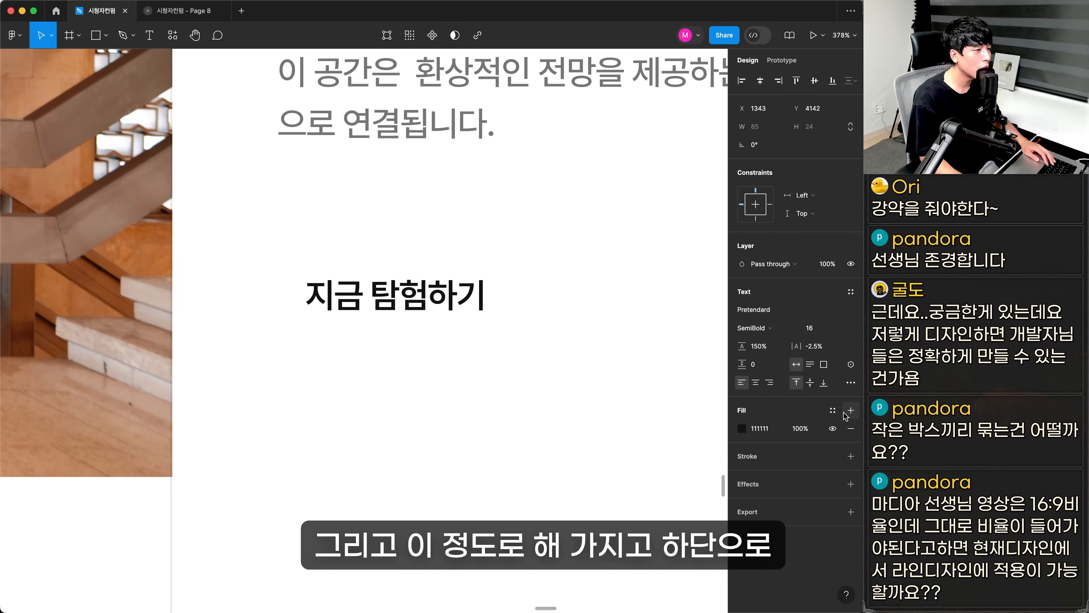
Turn the 지금 탐험하기 button into an underlined text link placed beneath the building photo's description
left_click(851, 382)
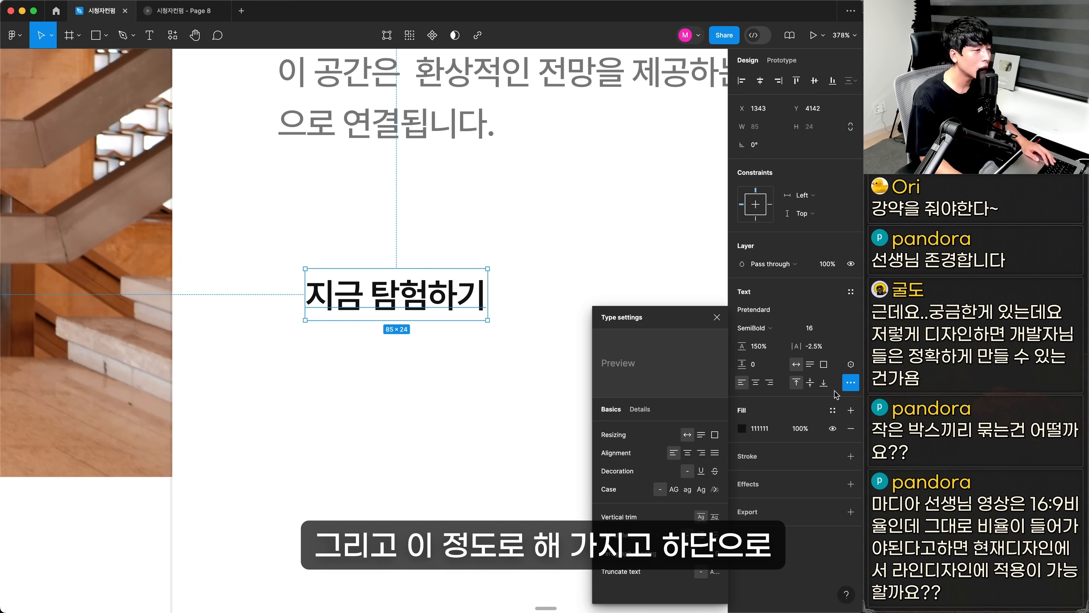
left_click(699, 472)
left_click(371, 390)
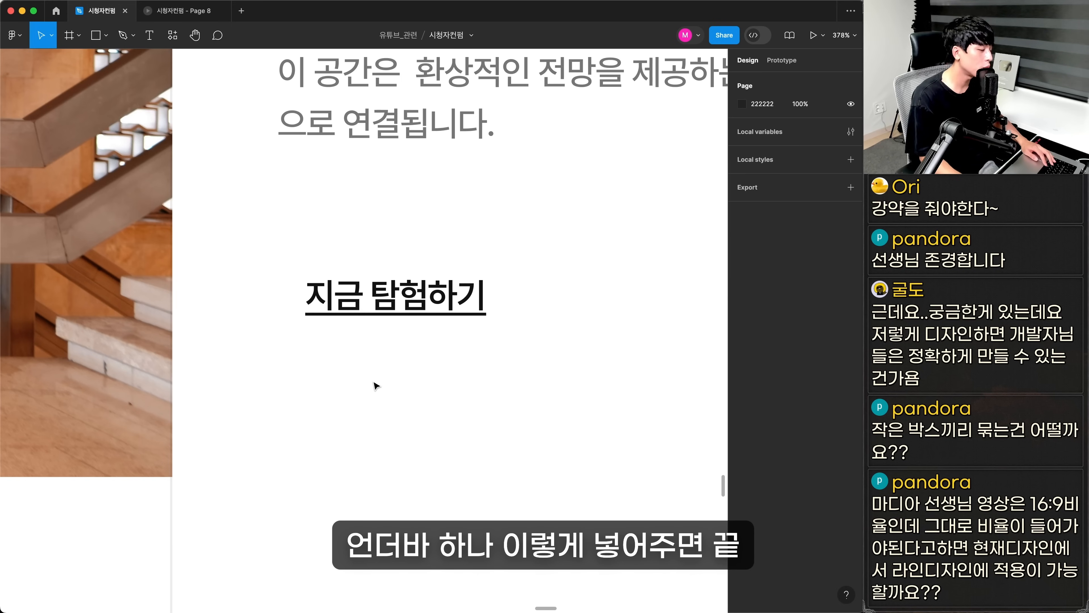
scroll(373, 386, "up", 3)
scroll(373, 386, "left", 3)
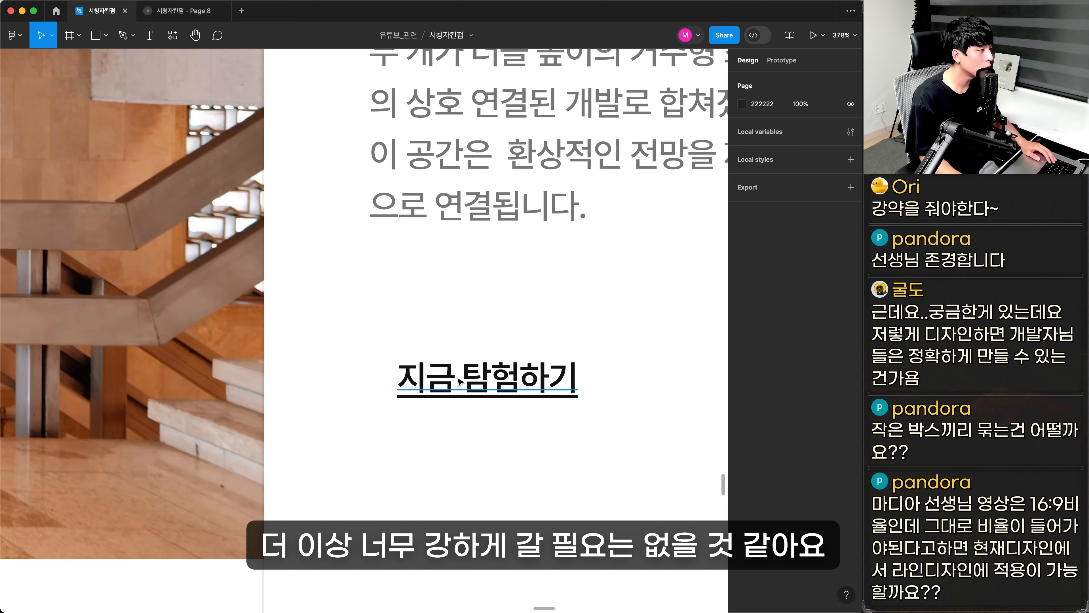
left_click_drag(446, 382, 419, 322)
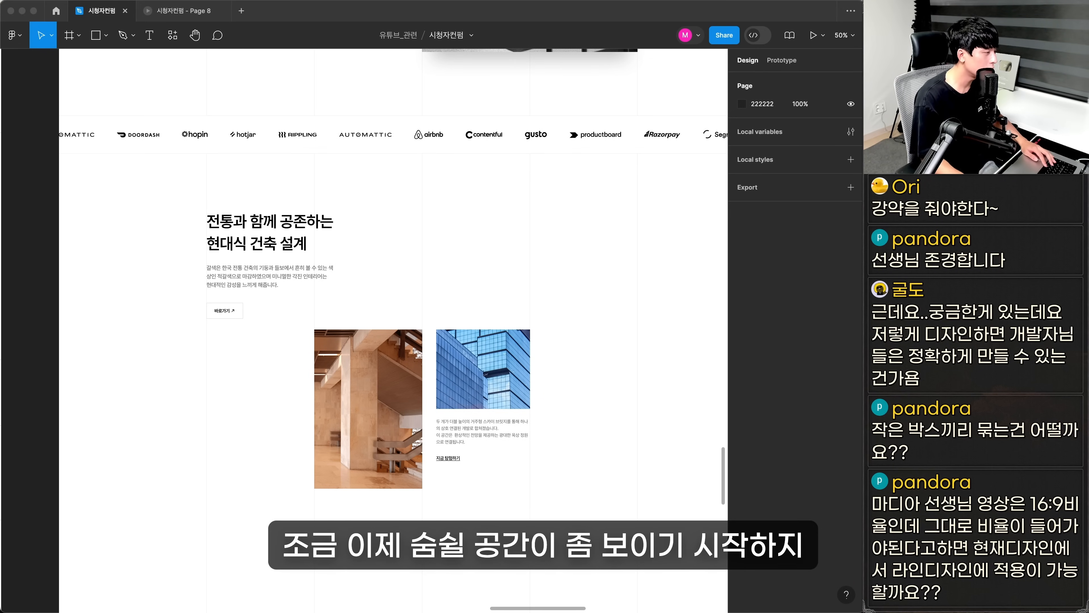
Compare the original page's award, video, logo and feature sections with their redesigned versions
left_click(412, 526)
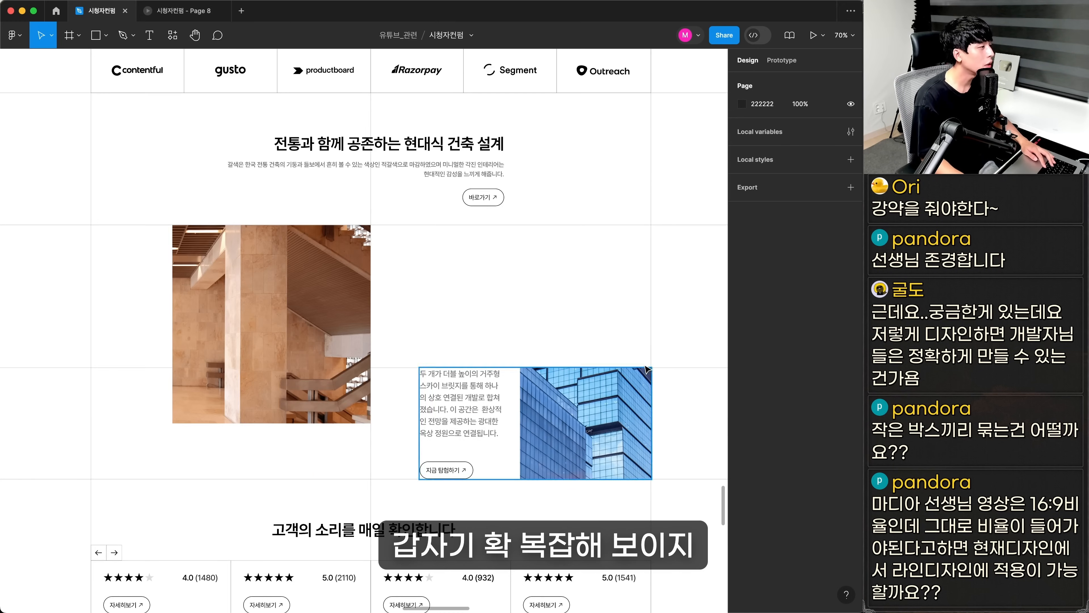
scroll(510, 409, "down", 4)
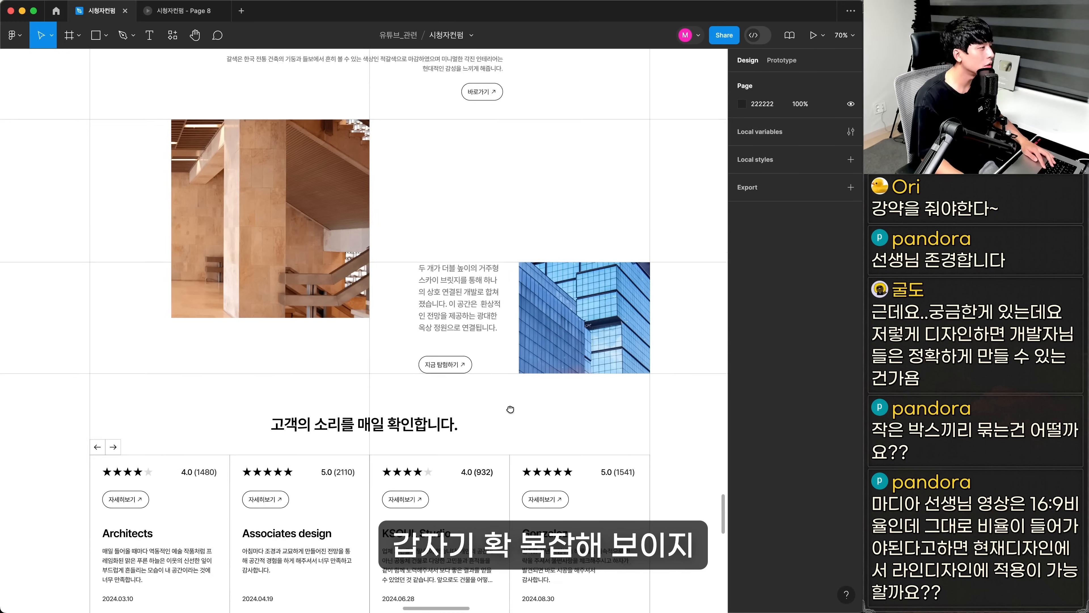
left_click_drag(510, 409, 509, 507)
key("super+minus")
key("super+minus")
left_click_drag(514, 180, 336, 420)
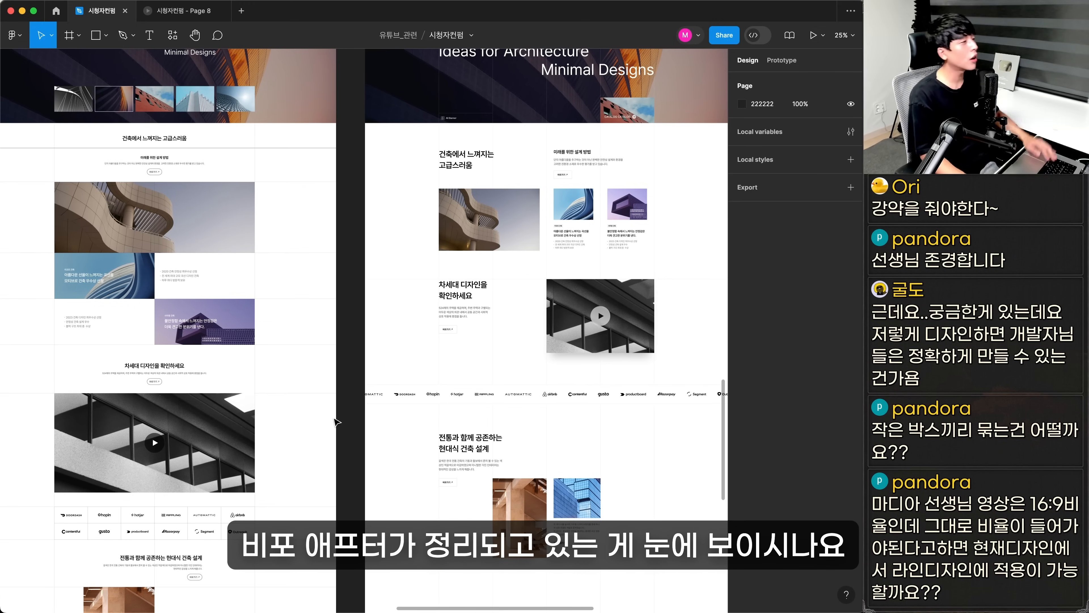
scroll(386, 377, "down", 3)
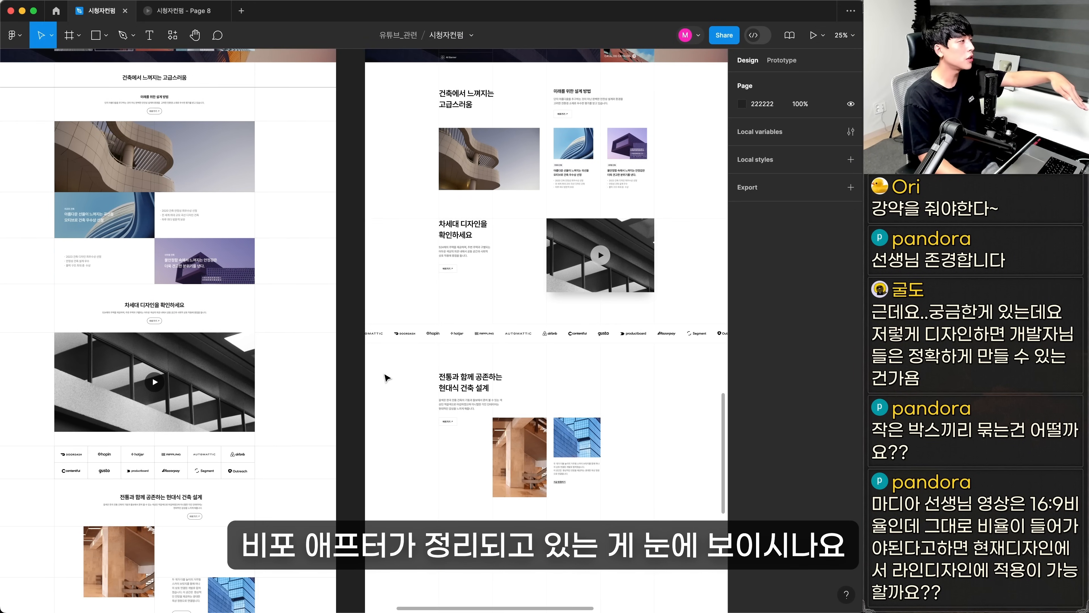
scroll(386, 377, "down", 2)
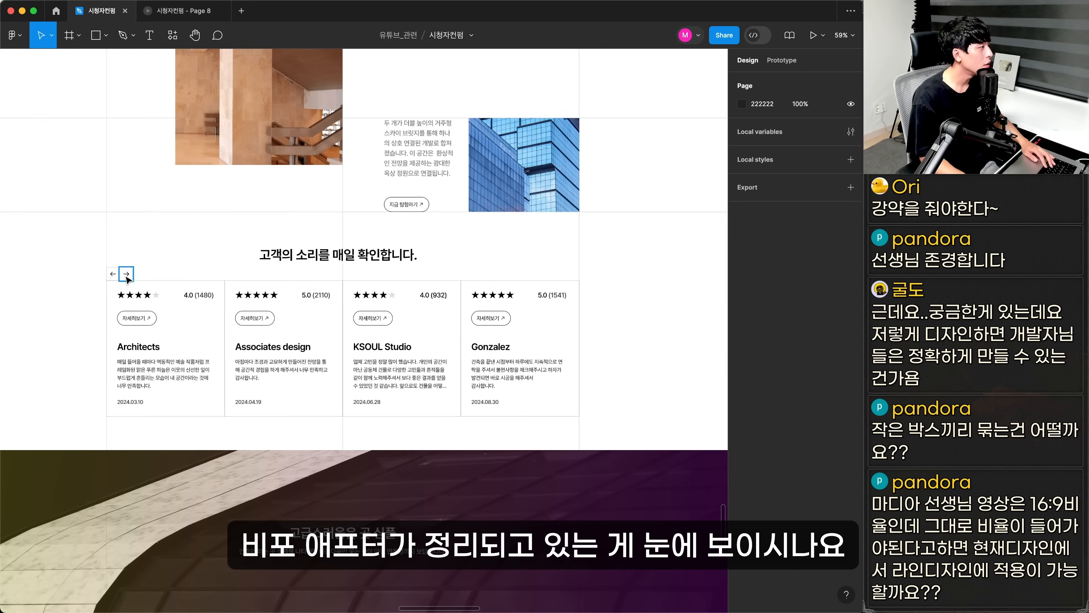
Copy the customer review section into the redesign under a two-line 고객의 소리를 매일 확인합니다. heading on the grid line
left_click_drag(76, 246, 497, 365)
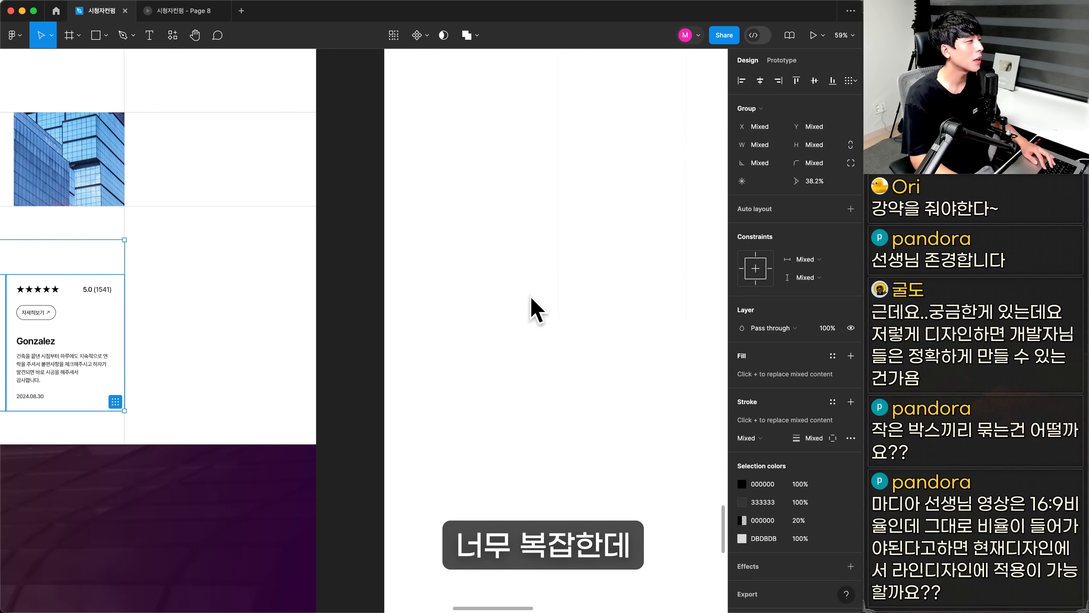
left_click_drag(535, 309, 367, 292)
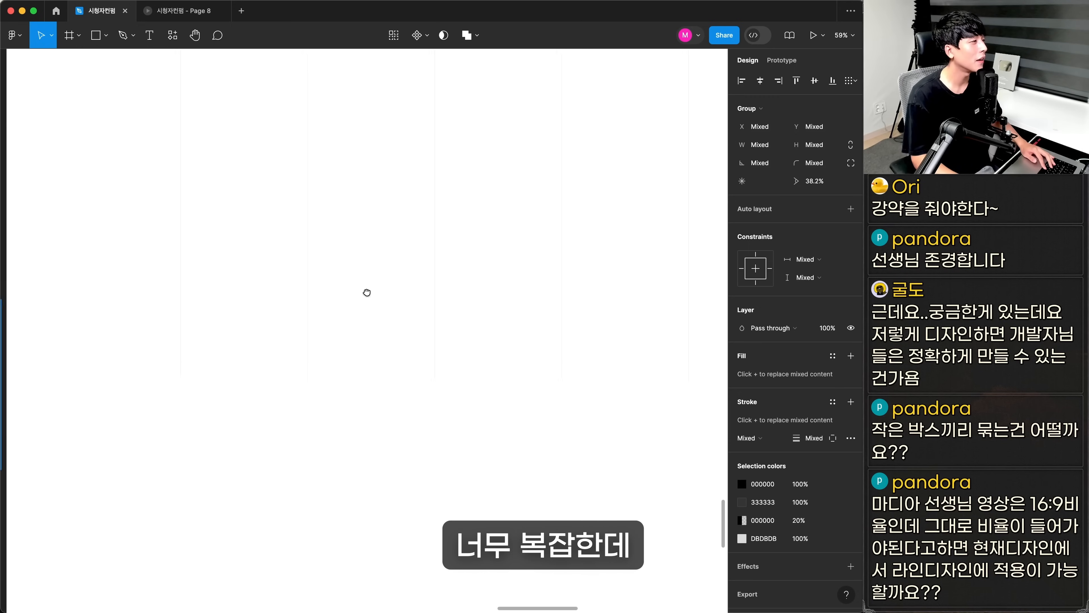
left_click_drag(387, 184, 391, 600)
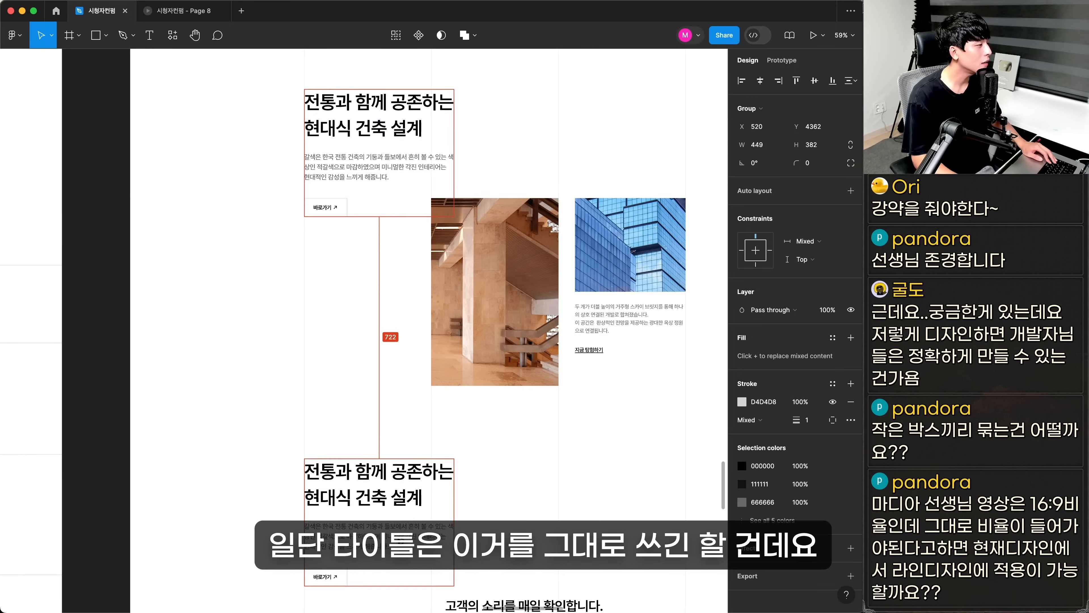
scroll(391, 600, "down", 5)
double_click(494, 388)
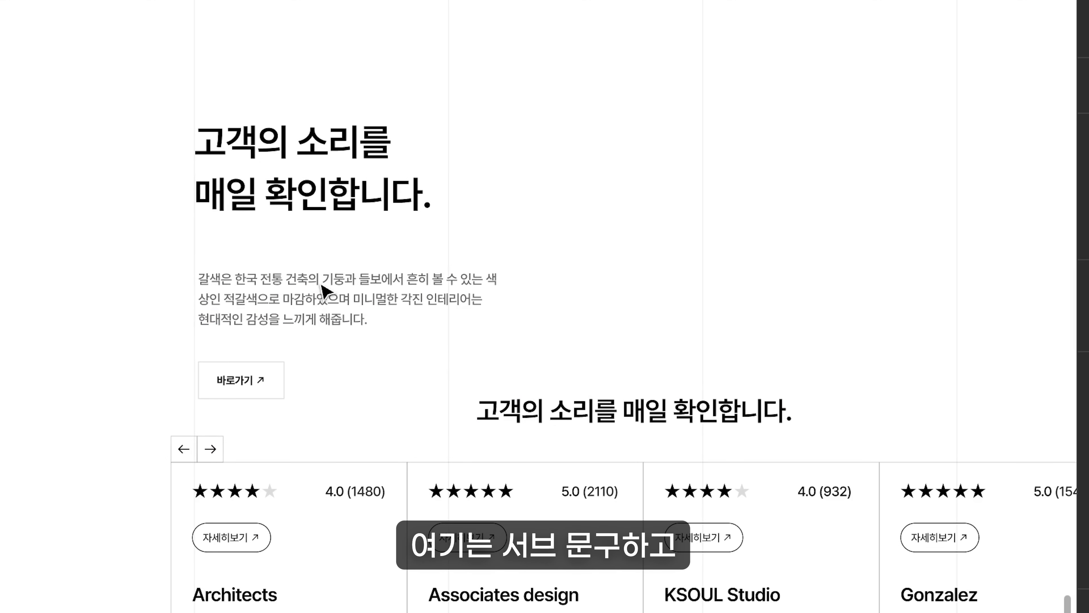
Delete the leftover description and 바로가기 button under the new review heading
left_click(323, 292)
key("Delete")
left_click(538, 409)
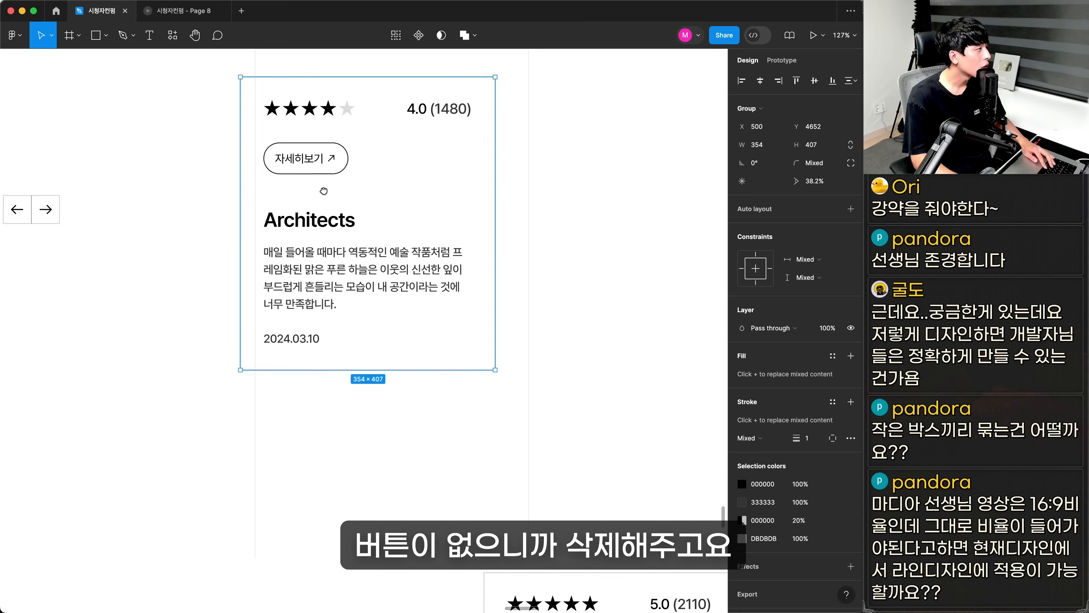
Position the Architects review card beneath the heading within the first grid column and ungroup it
scroll(366, 340, "up", 4)
left_click_drag(364, 335, 374, 337)
key("super+shift+g")
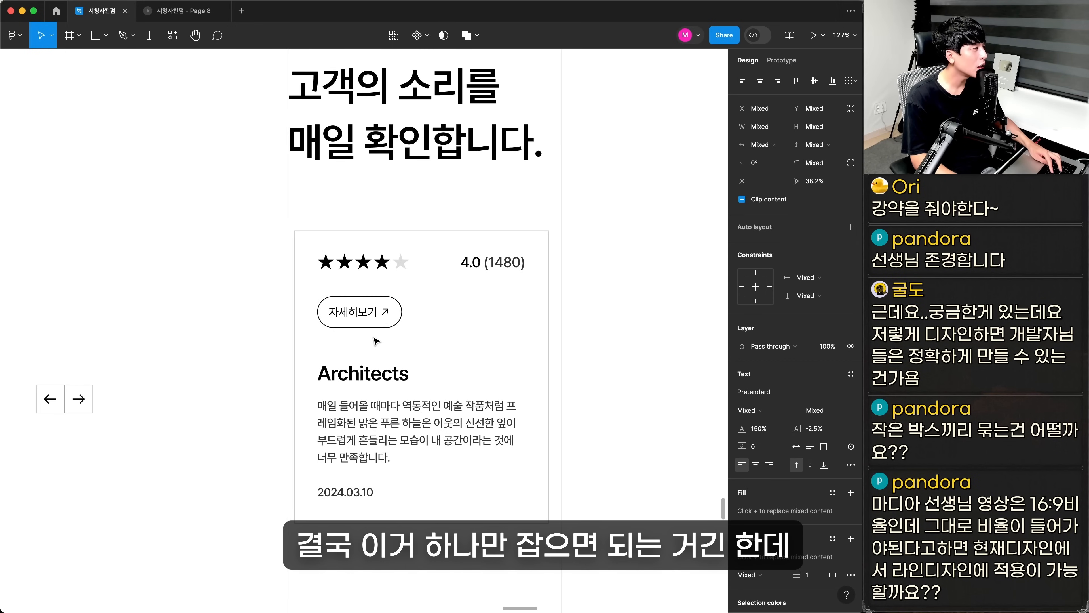
Shrink the star row in the Architects card and move the 4.0 (1480) rating directly beside it
left_click(492, 262)
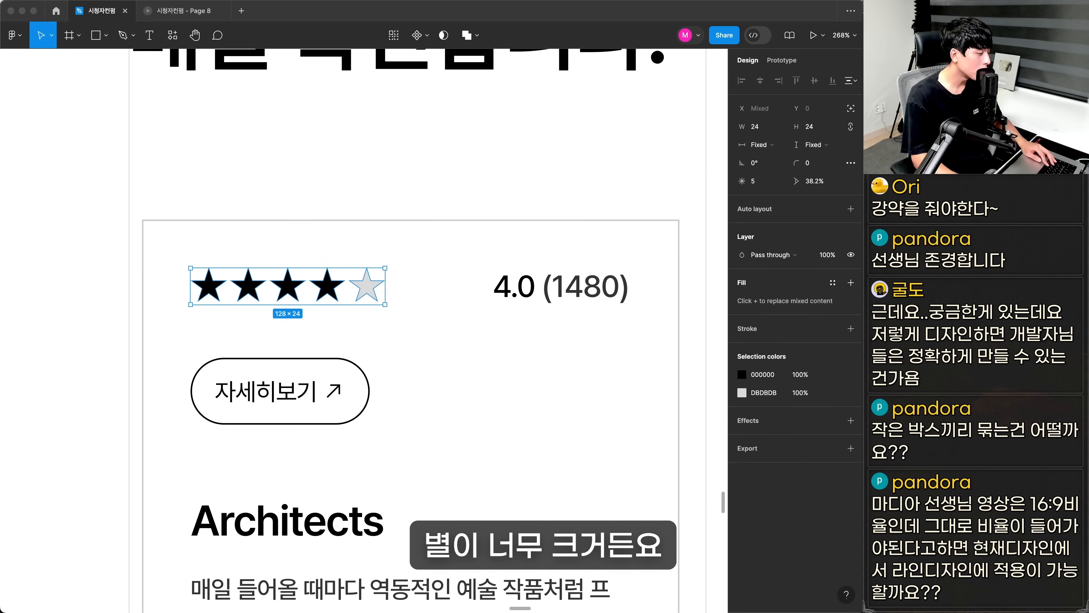
left_click(513, 295)
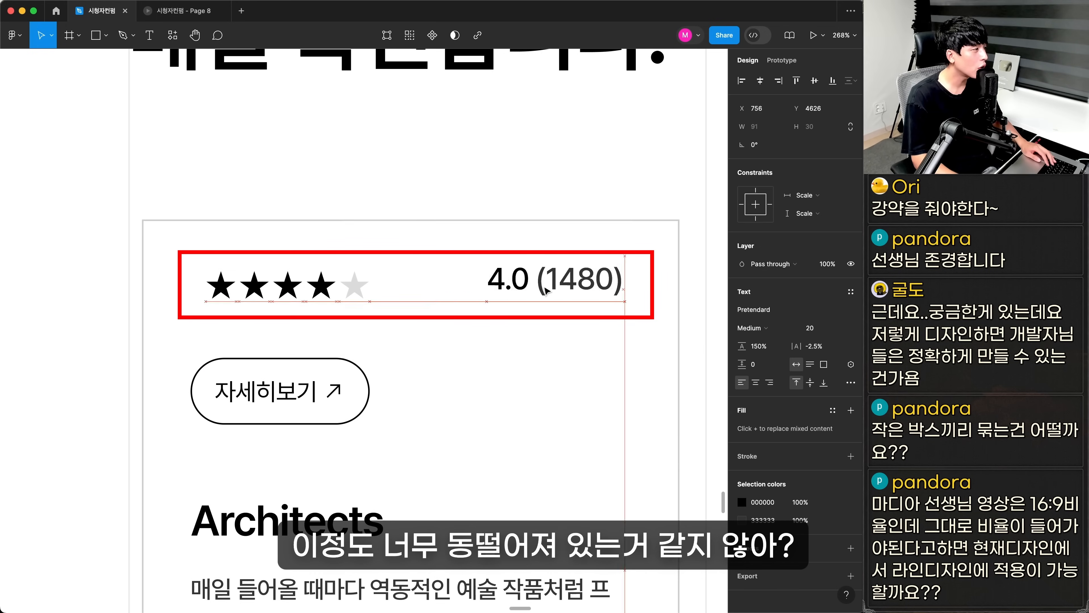
left_click_drag(347, 292, 447, 295)
left_click(570, 290, "shift")
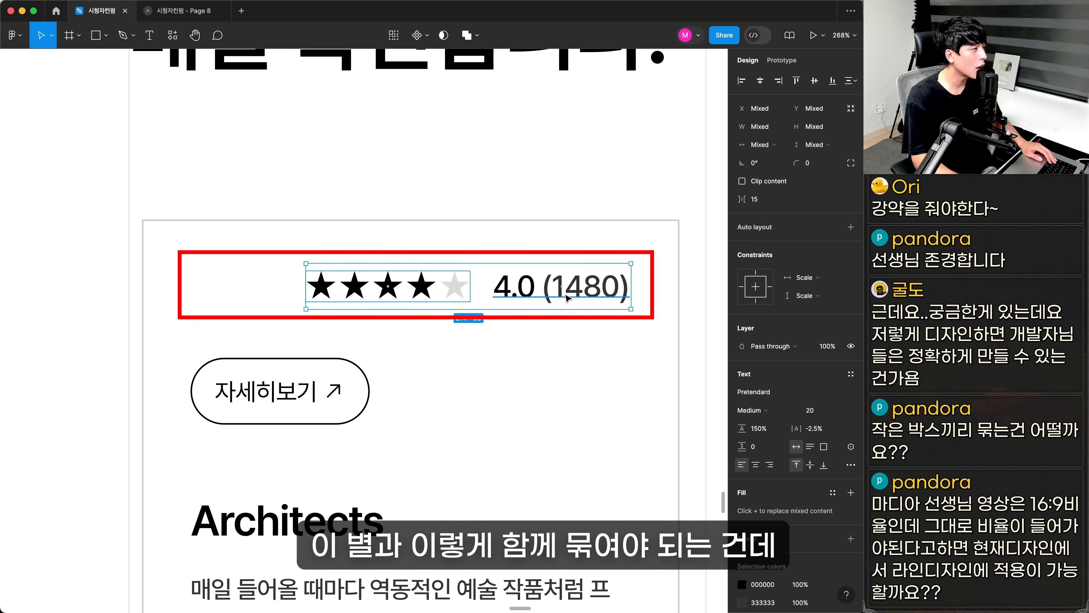
left_click_drag(571, 289, 486, 292)
key("super+z")
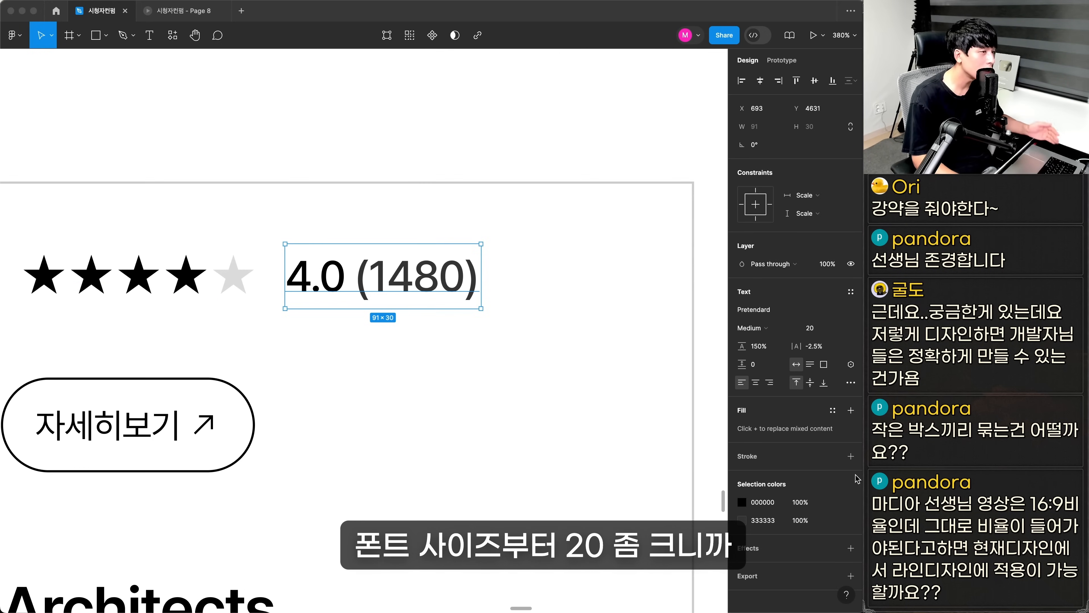
Set the 4.0 (1480) rating text to font size 16 and align it vertically with the stars
left_click(817, 330)
key("Return")
left_click_drag(289, 335, 445, 338)
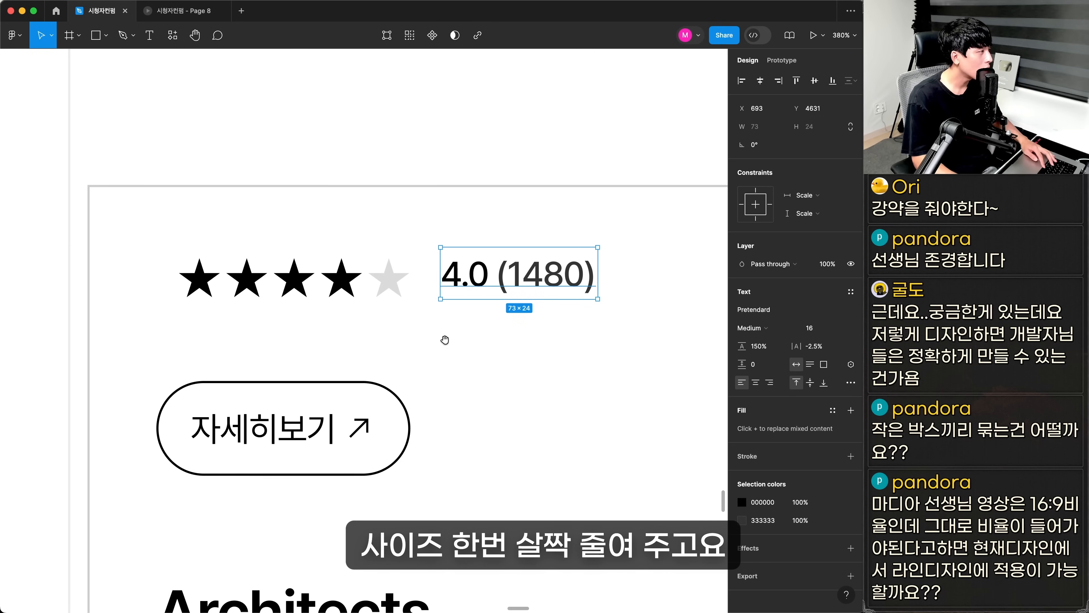
left_click_drag(472, 282, 468, 289)
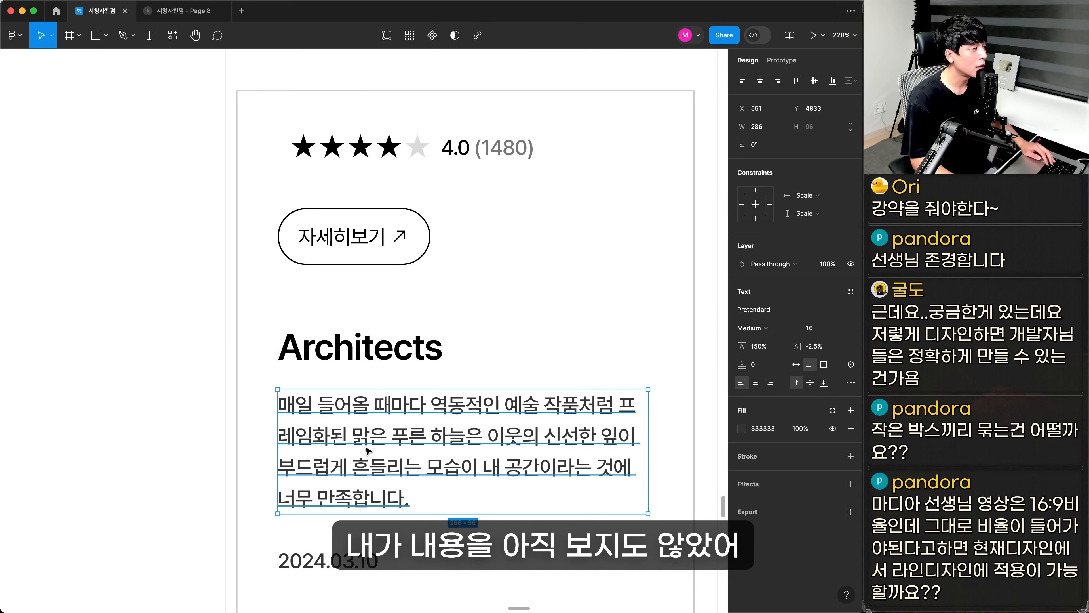
Move the 자세히보기 button out of the review card and set the Architects title to font size 20
left_click_drag(172, 339, 220, 367)
left_click(220, 384)
left_click_drag(161, 258, 397, 476)
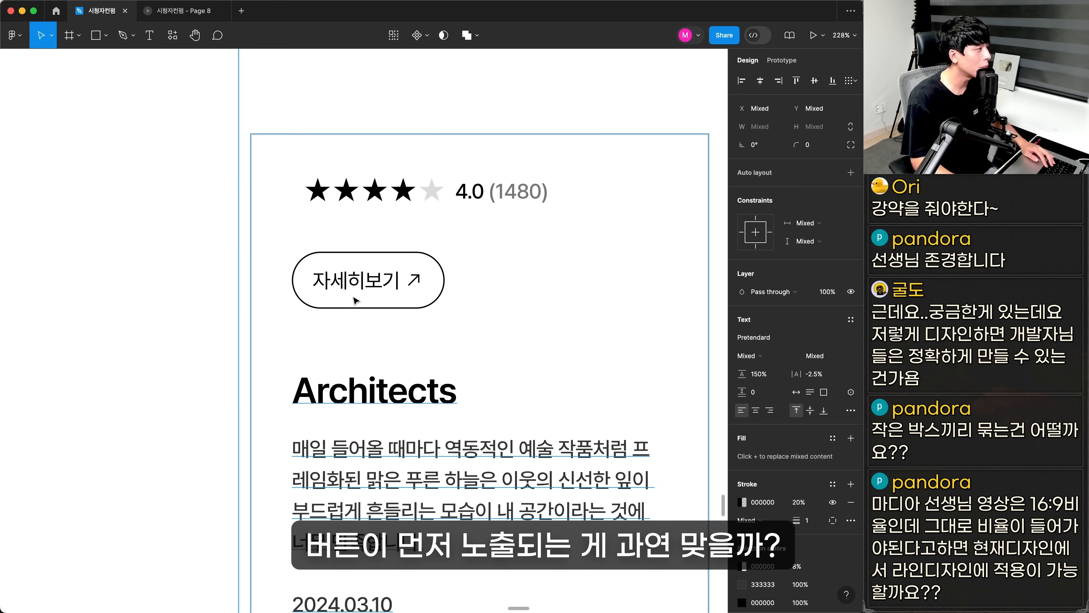
left_click(358, 291)
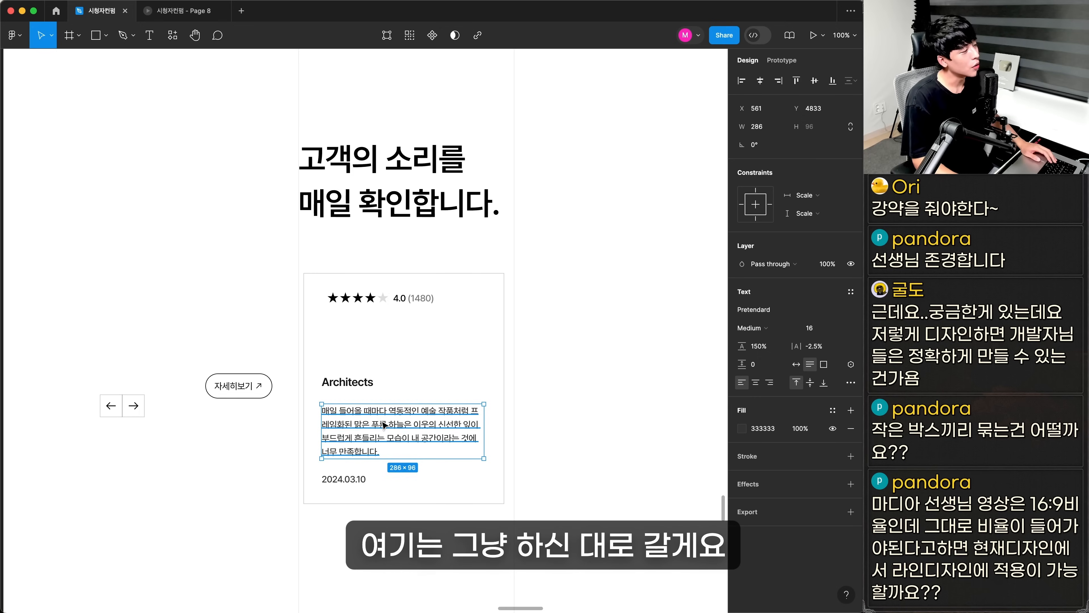
Move the review paragraph up 20 px closer to the Architects title and color it 767676
scroll(414, 384, "up", 5)
key("shift+Up")
key("shift+Up")
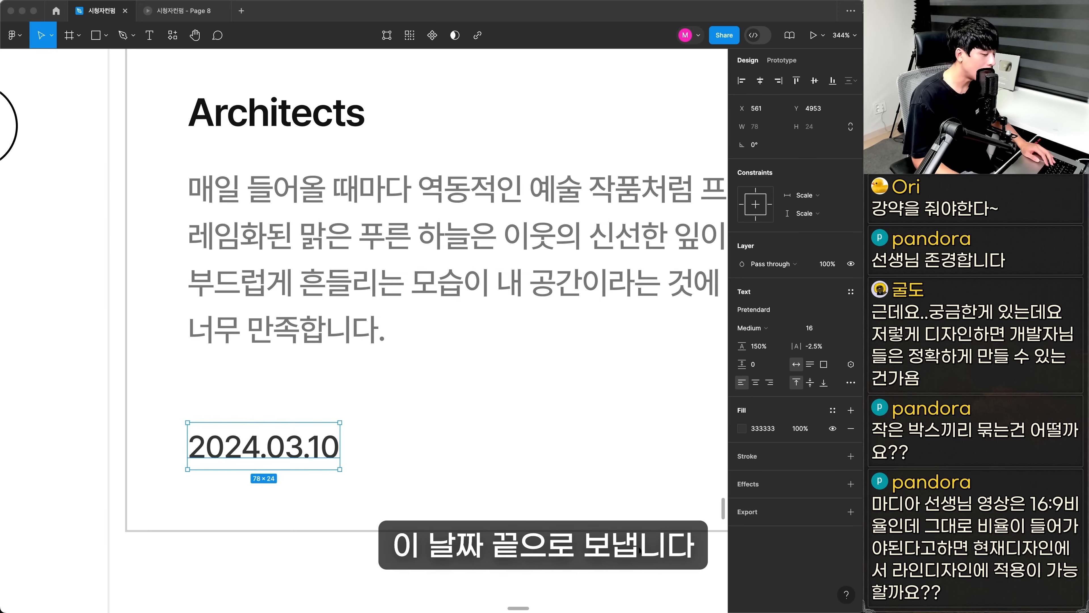
Move the 2024.03.10 date to the right end of the review card and give it the paragraph's gray
scroll(356, 447, "up", 5)
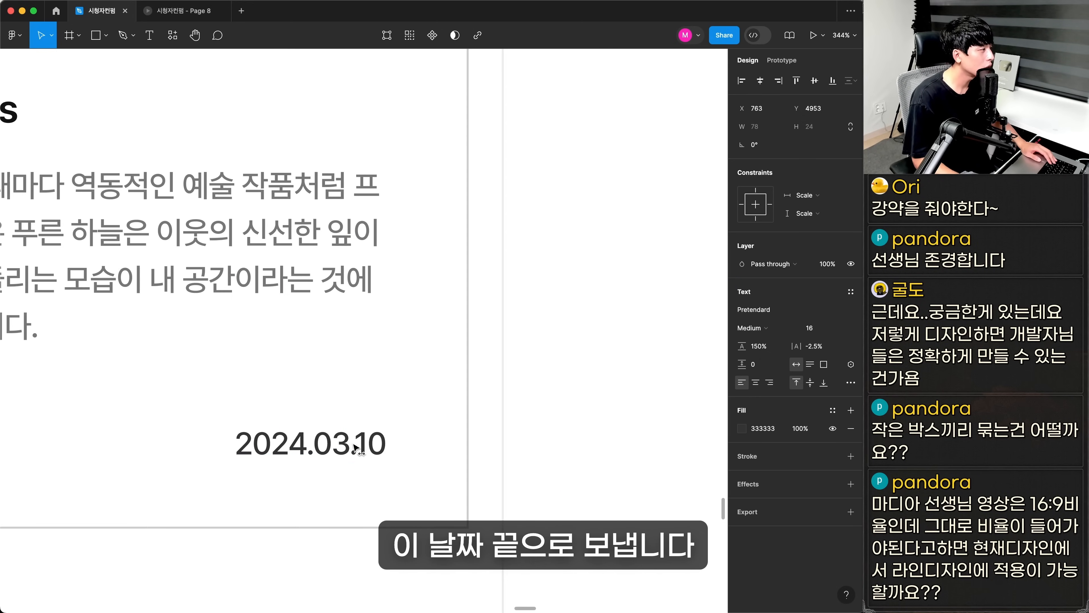
left_click(319, 343)
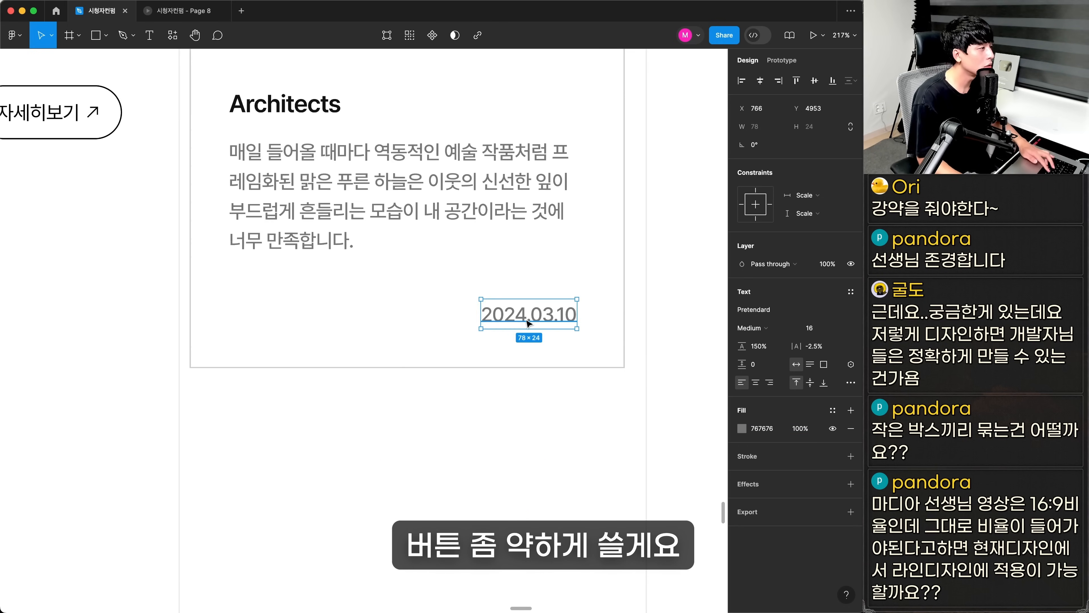
key("ctrl+v")
left_click_drag(378, 339, 304, 320)
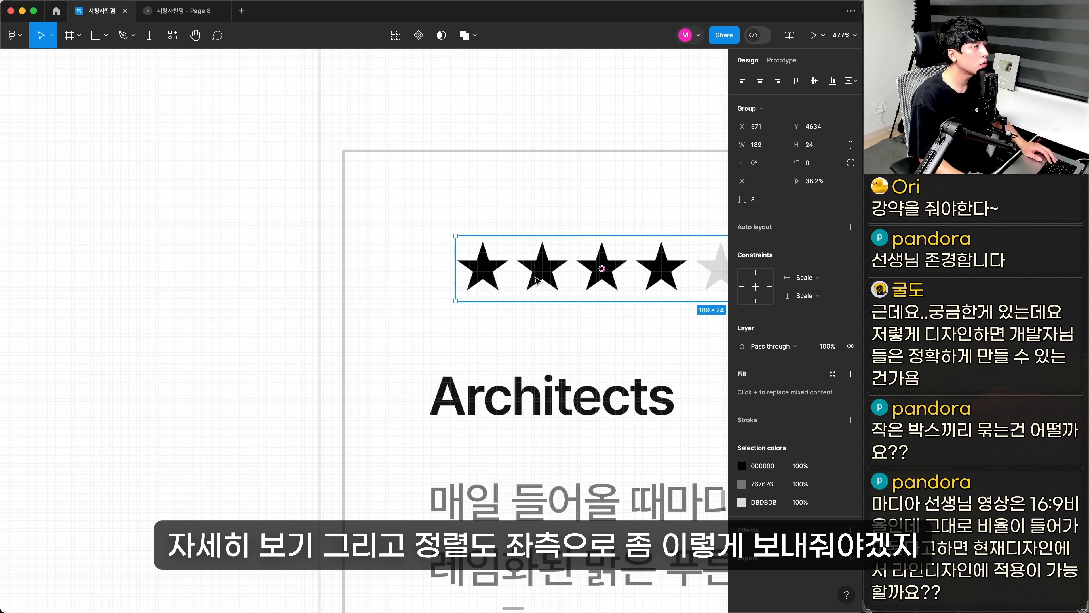
Align the star rating group with the Architects title at X 561 and delete the box around the review card
left_click_drag(531, 281, 506, 283)
scroll(502, 282, "down", 10)
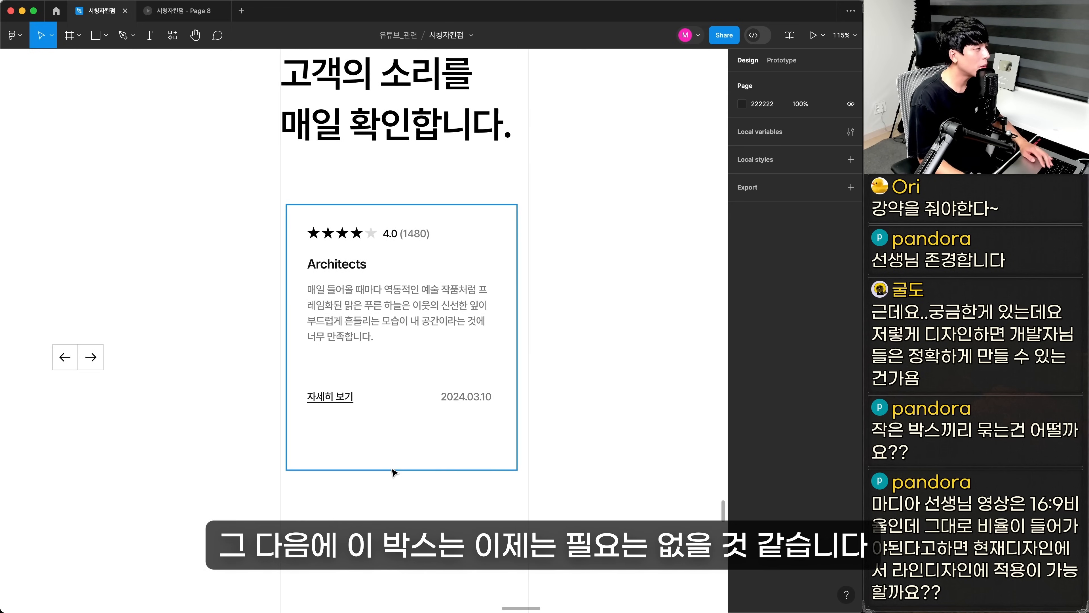
left_click(389, 467)
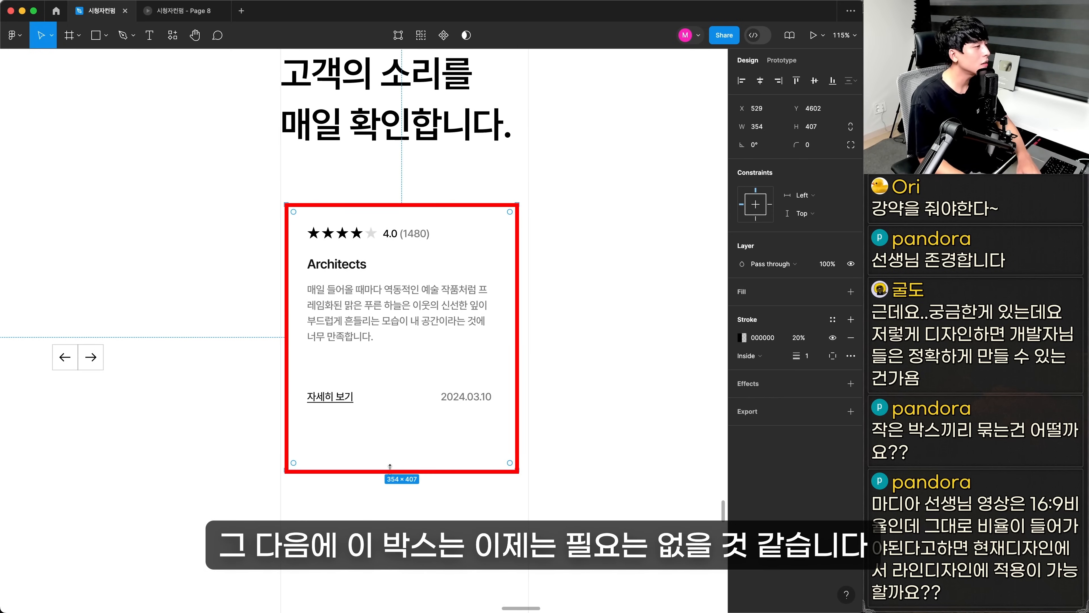
key("Delete")
left_click_drag(400, 454, 395, 490)
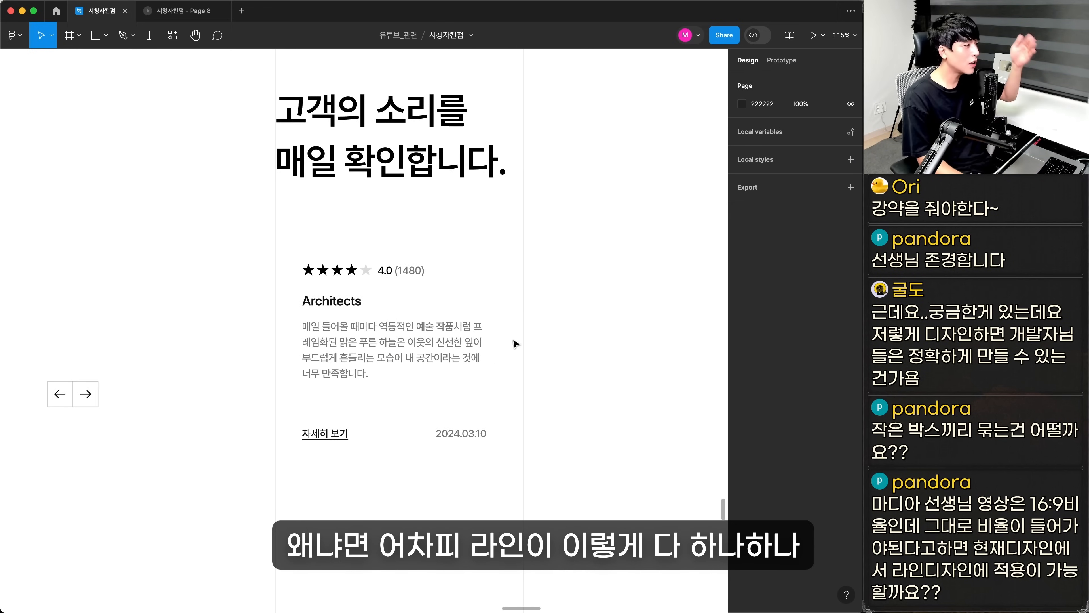
Replace the copied Gonzalez text near the carousel arrows with the page counter 01 / 09
scroll(516, 343, "right", 10)
scroll(430, 365, "left", 10)
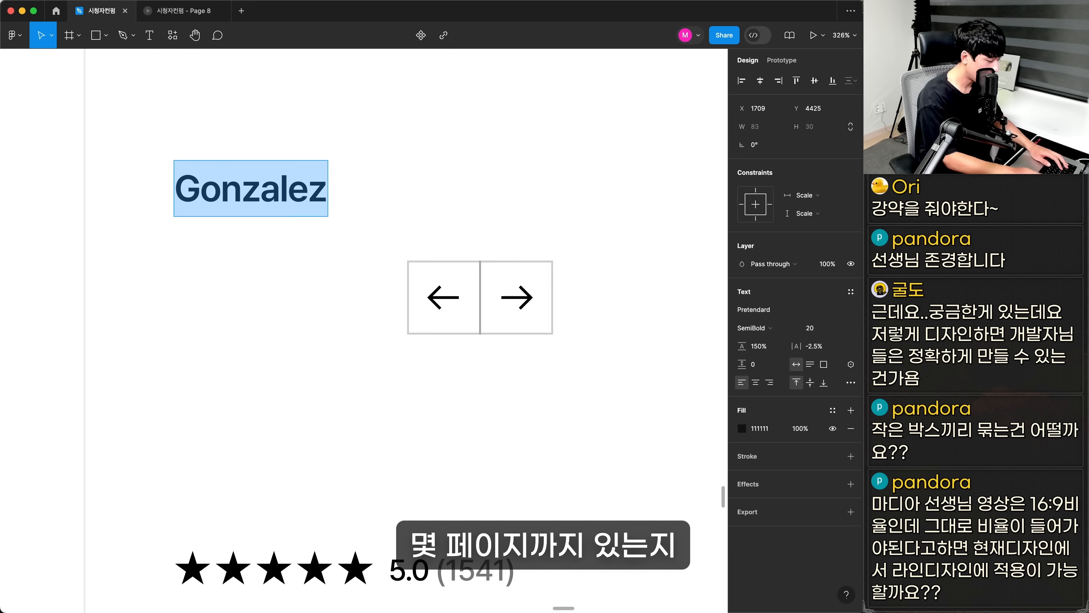
type("01 / 0")
key("BackSpace")
type("09")
key("Escape")
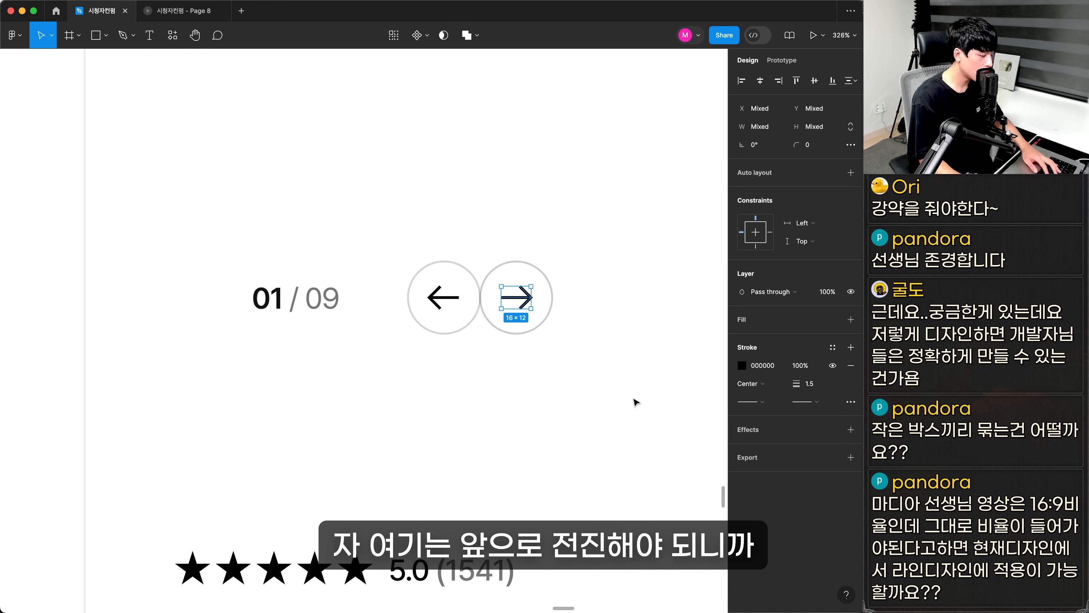
Color the next arrow white and give its circular button a solid black fill without a stroke
key("i")
left_click(633, 399)
left_click(547, 318)
left_click(850, 338)
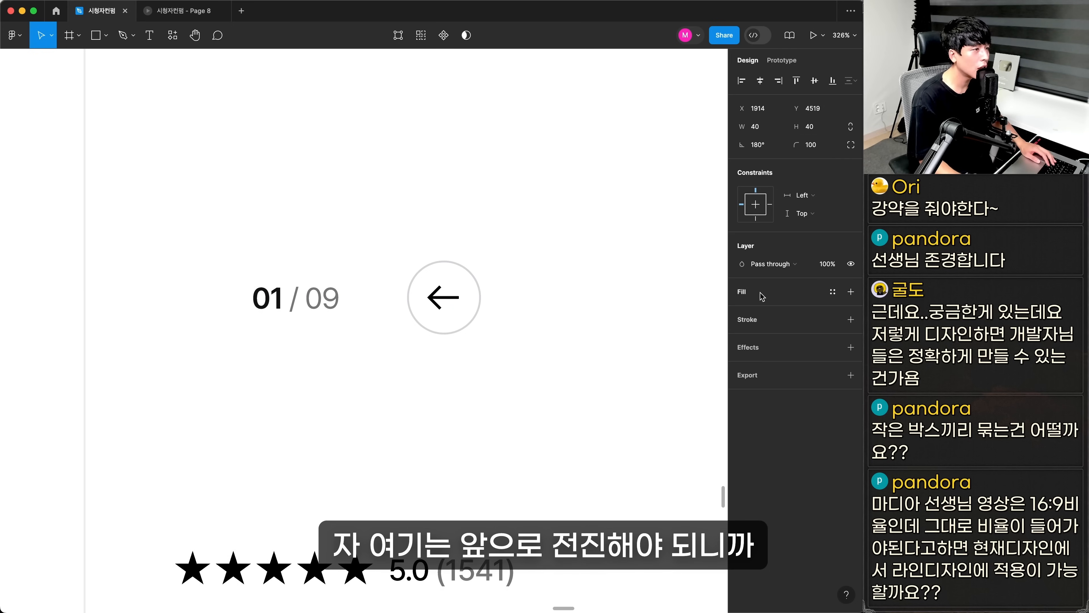
left_click(748, 295)
left_click(742, 310)
left_click_drag(678, 397, 656, 462)
left_click(445, 382)
Copy the 고급스러움은 곳 심플 banner from the original page into the redesign beneath the review section
scroll(438, 287, "down", 10)
left_click_drag(386, 446, 715, 378)
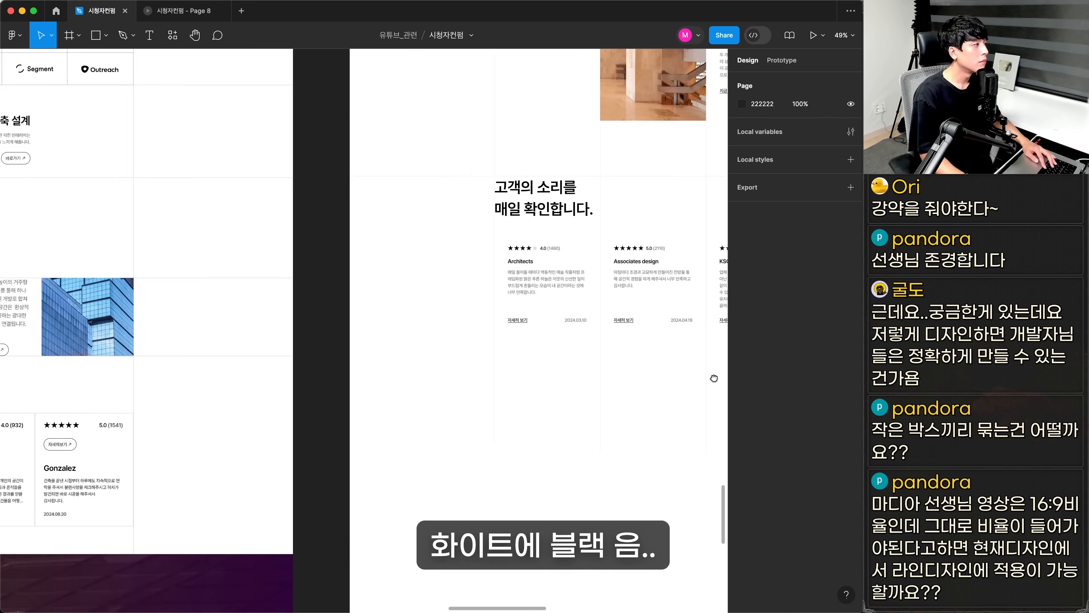
left_click_drag(117, 418, 521, 335)
left_click_drag(64, 264, 698, 575)
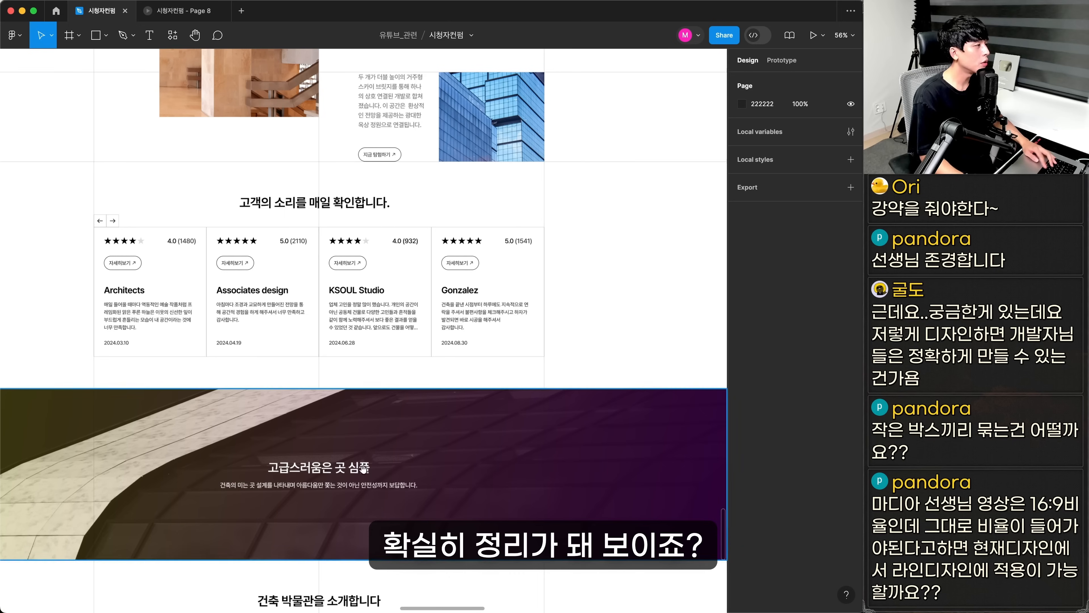
left_click_drag(367, 471, 421, 493)
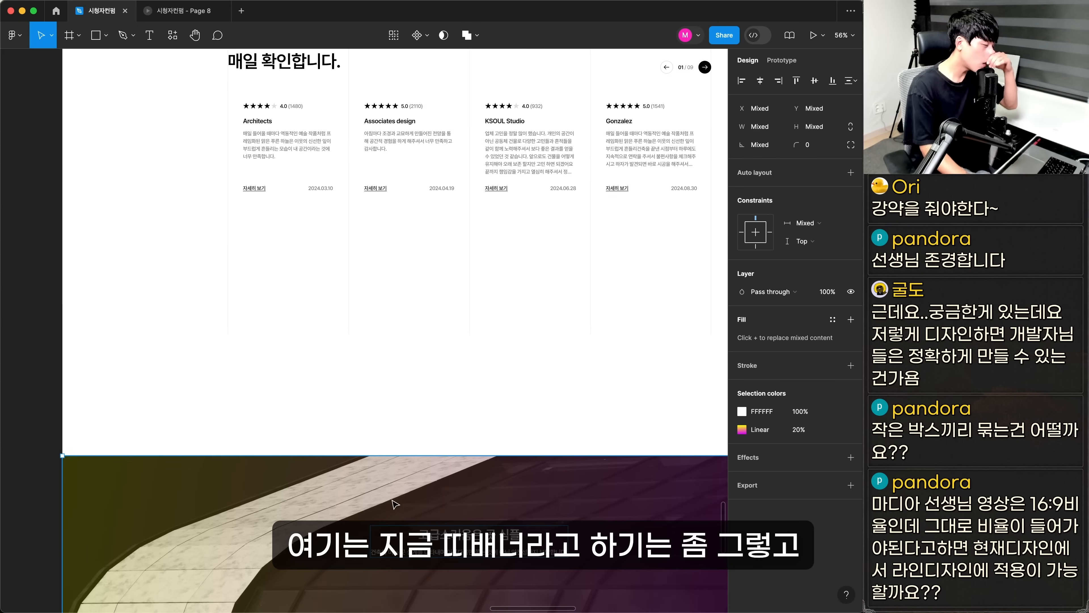
Remove the linear gradient from the banner beneath the review section, keeping only its image fill
left_click_drag(403, 488, 403, 311)
left_click_drag(499, 336, 354, 306)
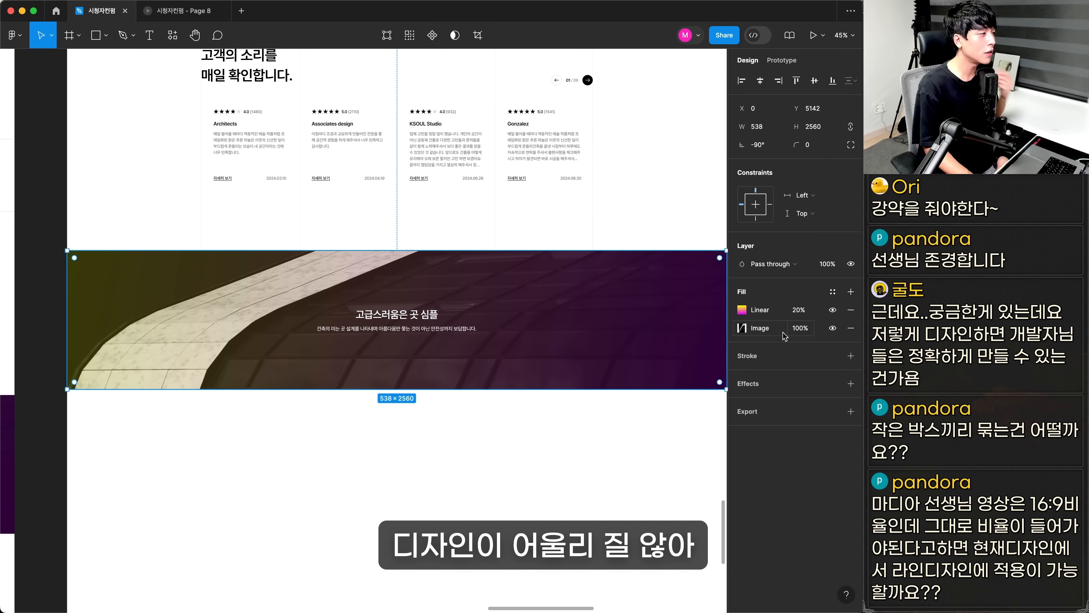
left_click(409, 431)
scroll(411, 446, "up", 15)
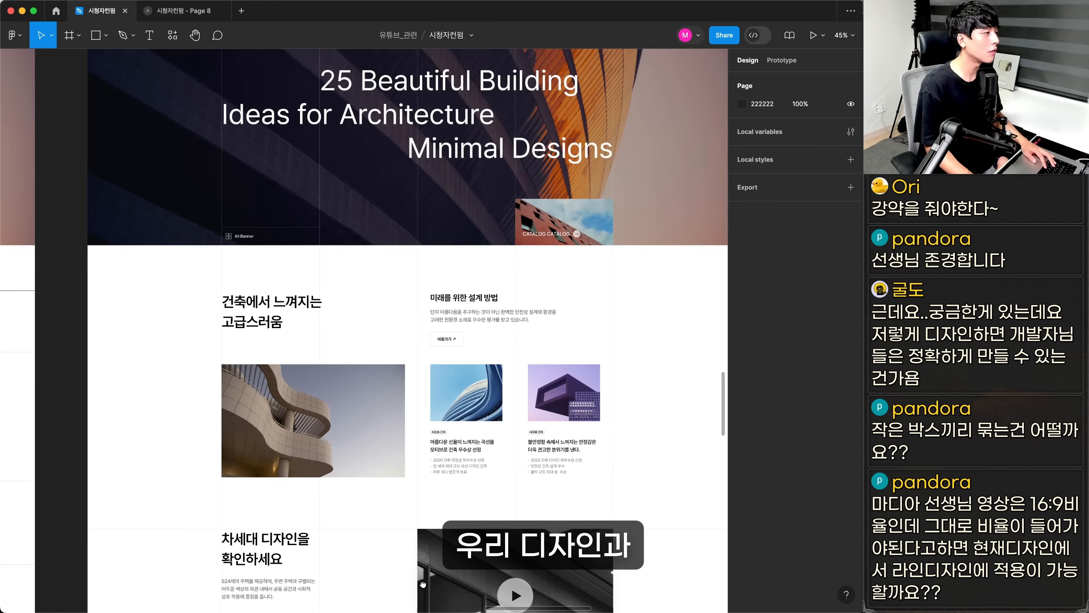
scroll(429, 474, "down", 5)
scroll(428, 474, "down", 15)
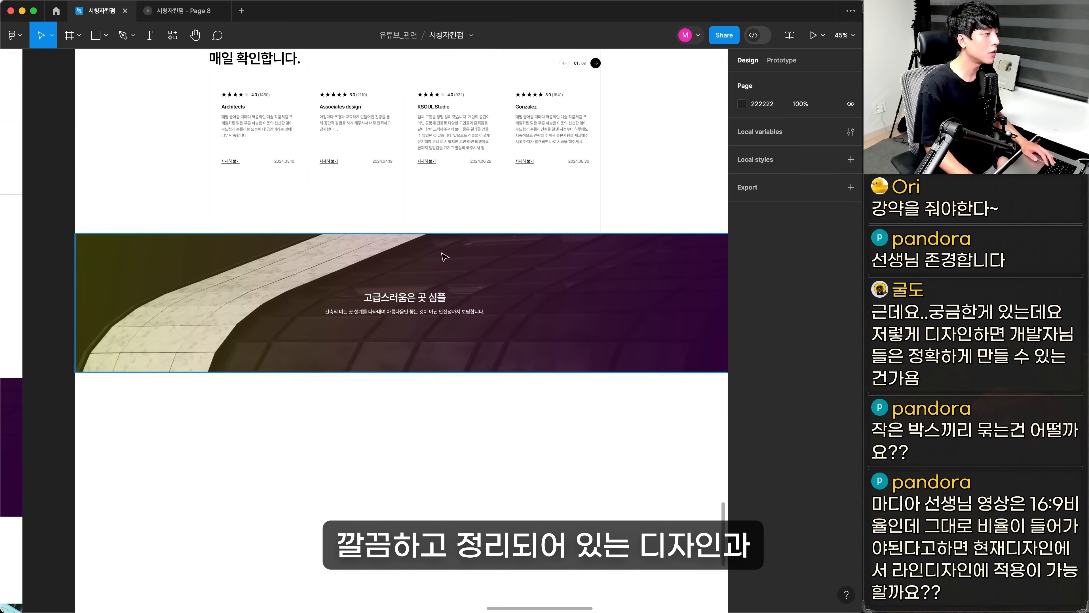
left_click(551, 329)
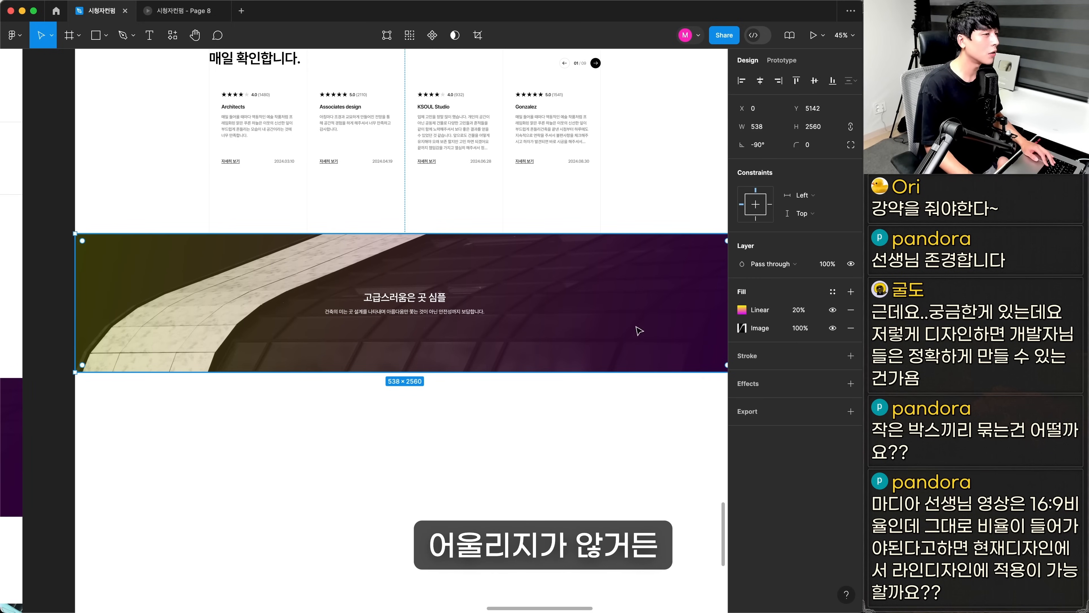
left_click(850, 310)
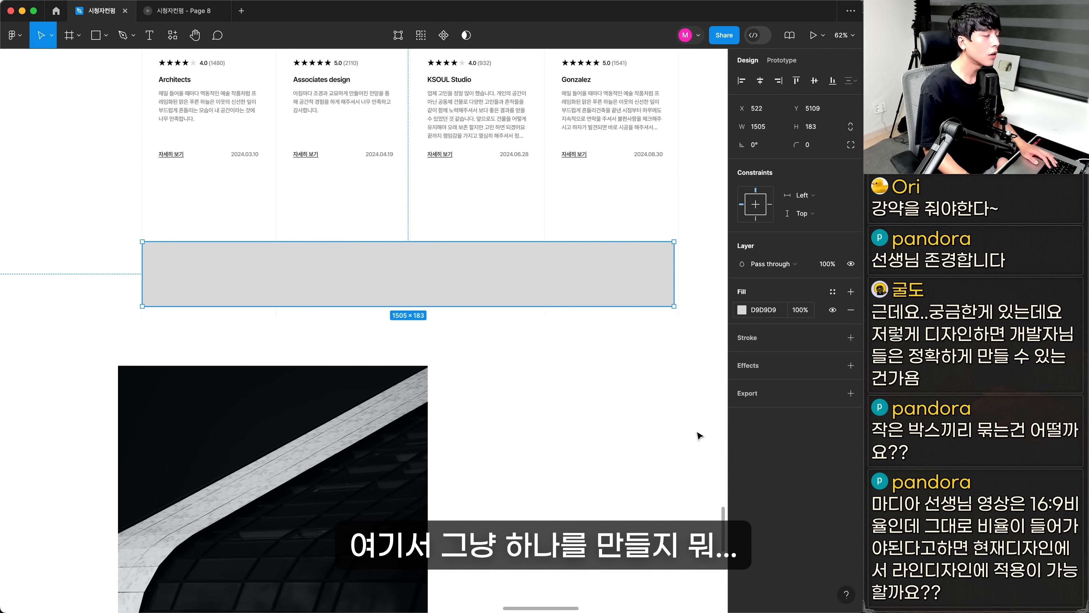
Scale the rotated building image in the black banner down to 240 × 251
key("super+Tab")
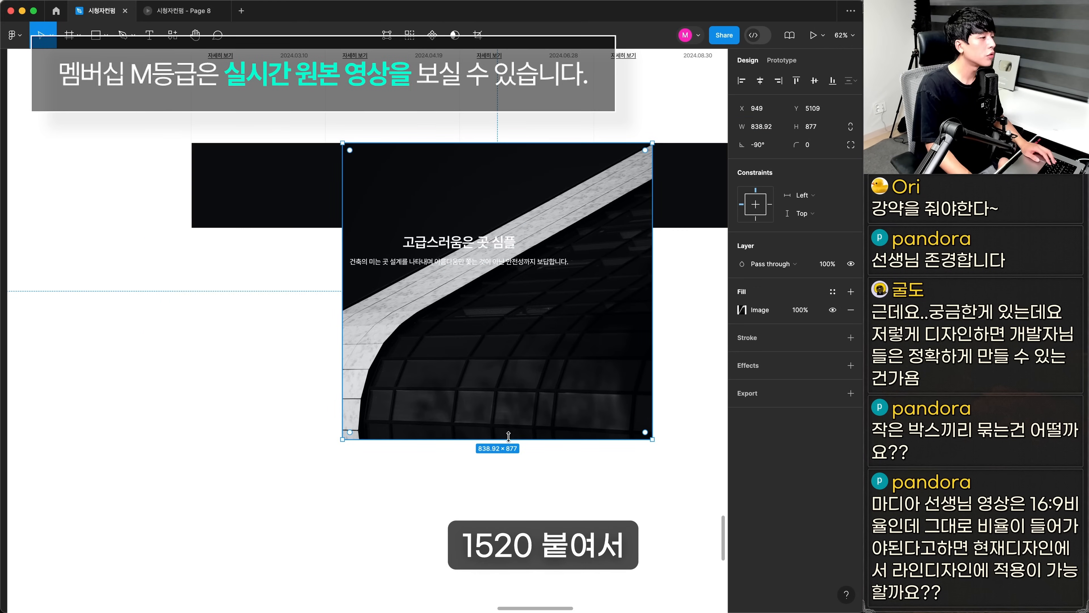
left_click_drag(508, 437, 506, 227)
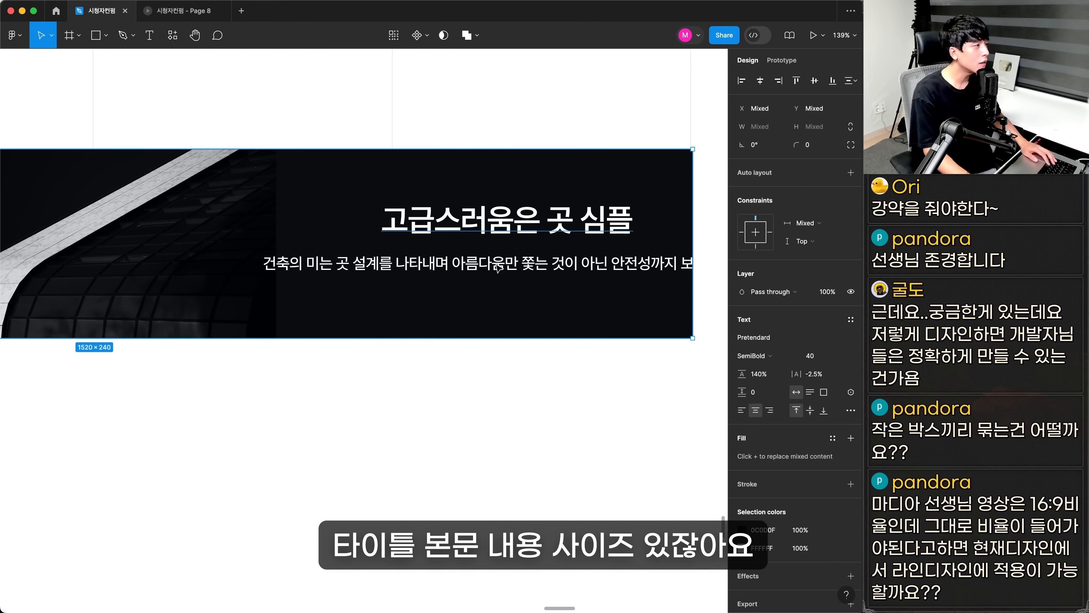
left_click(435, 360)
scroll(463, 266, "up", 4)
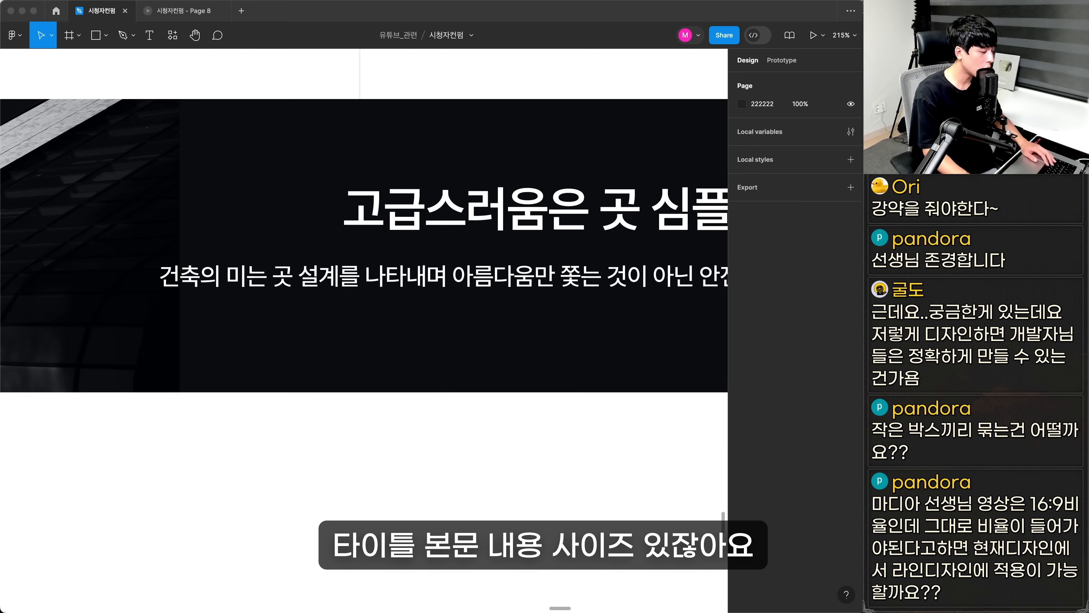
Left-align the 고급스러움은 곳 심플 title and its description beside the banner image, wrapping the description onto two lines
left_click(616, 287)
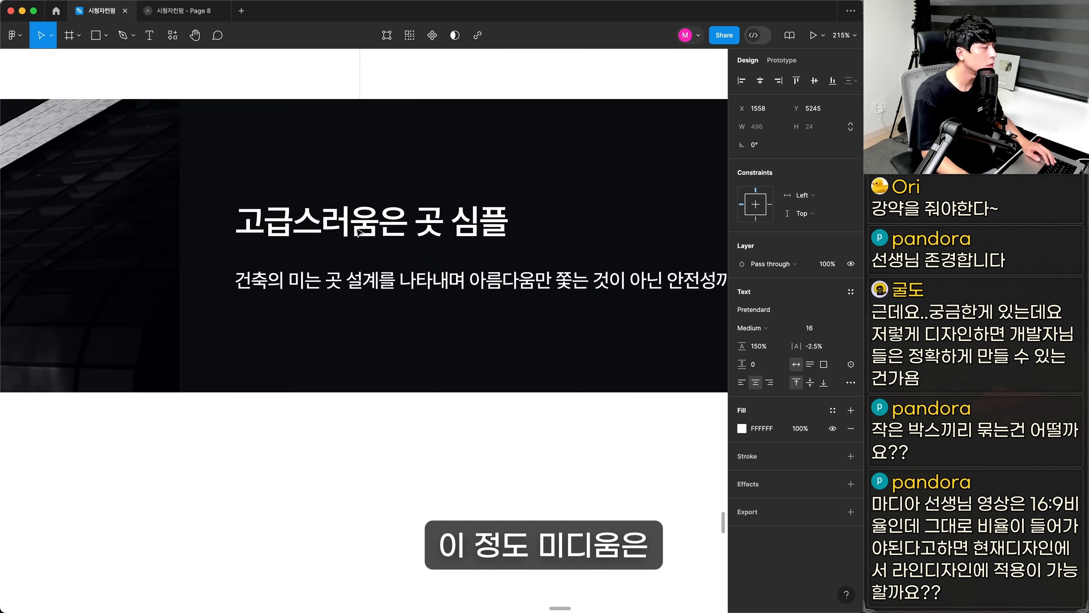
left_click(545, 293)
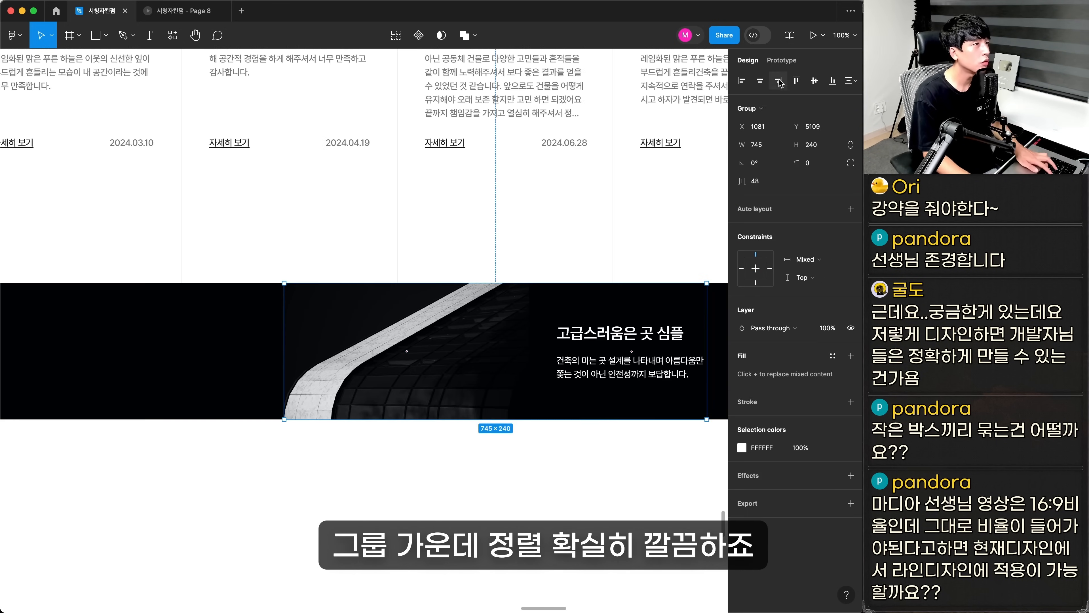
left_click(760, 80)
left_click(481, 509)
Review the redesigned feature, customer review and banner sections and compare the page's length with the original
scroll(480, 510, "down", 5)
mouse_move(467, 516)
left_mouse_down()
mouse_move(460, 448)
mouse_move(467, 523)
left_mouse_up()
scroll(472, 189, "up", 10)
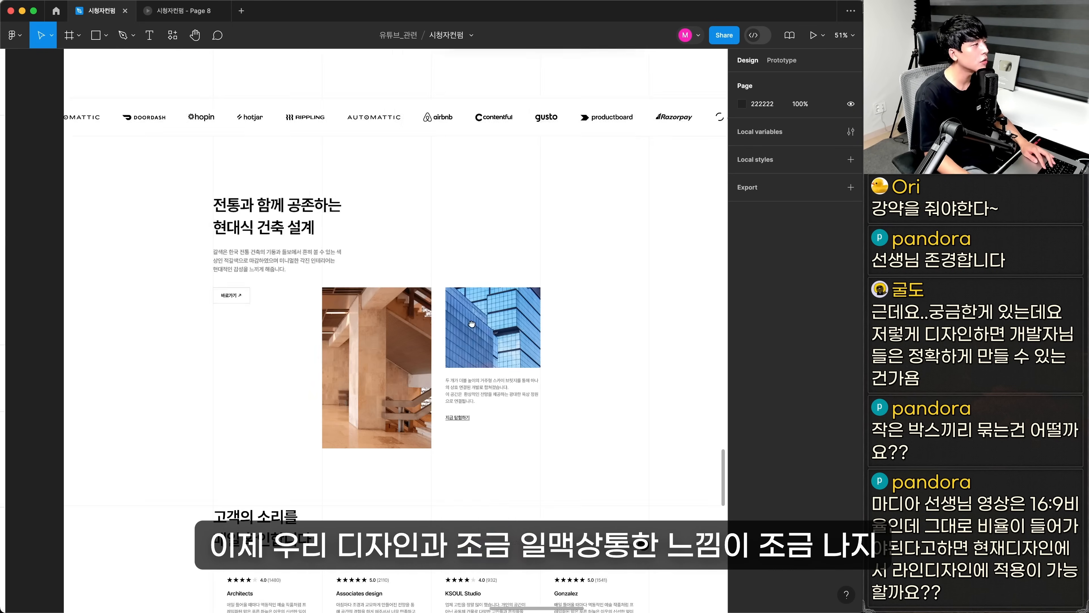
scroll(487, 236, "down", 11)
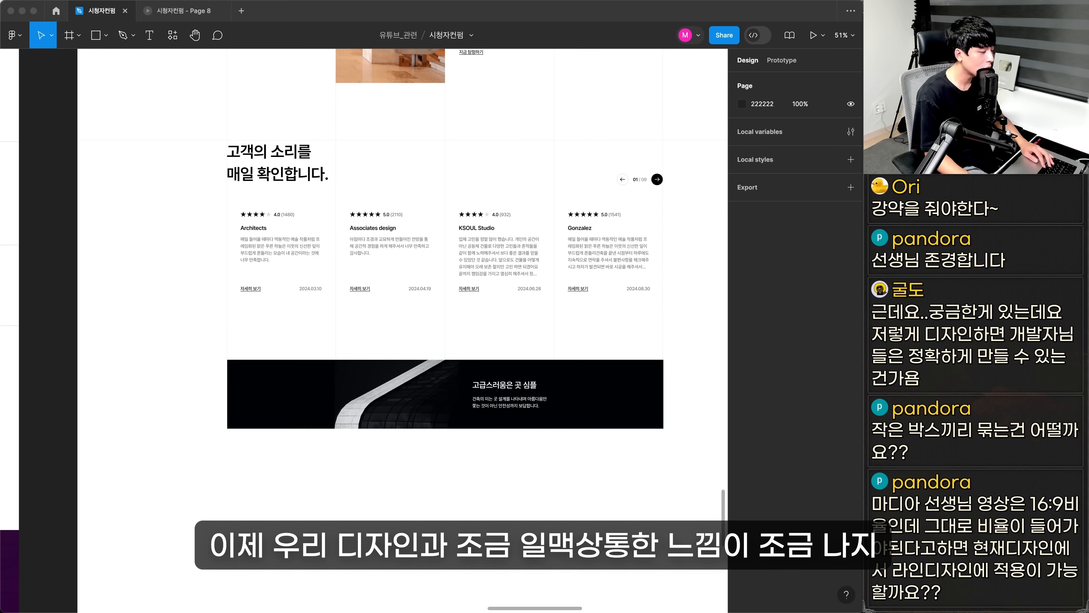
left_click(448, 471)
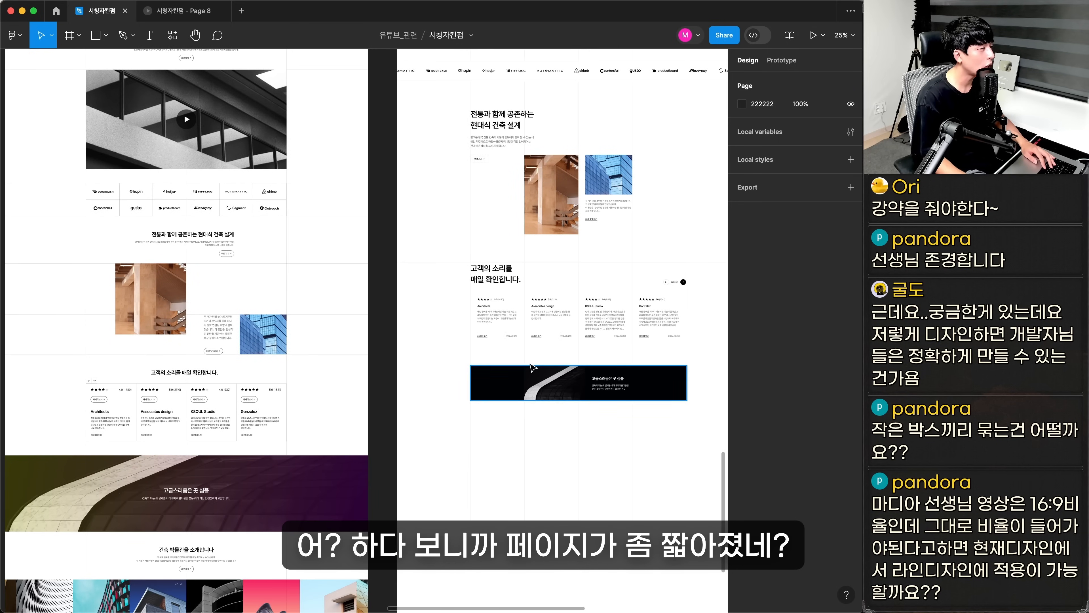
left_click_drag(424, 431, 428, 331)
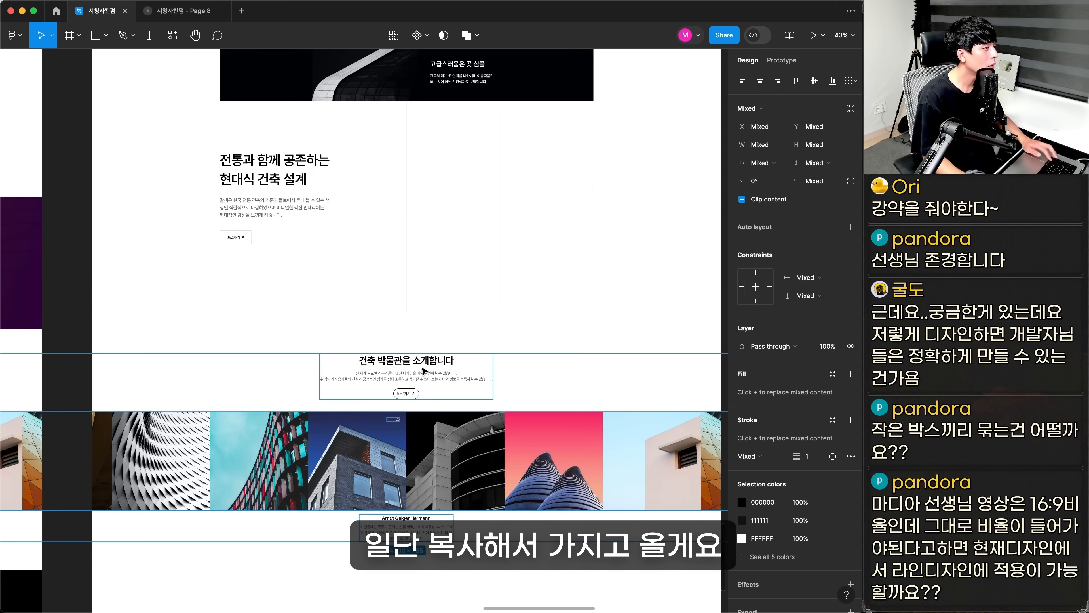
scroll(415, 264, "down", 3)
Copy the 건축 박물관을 소개합니다 section with its building photo strip from the original page into the redesign beneath the banner
left_click(399, 286)
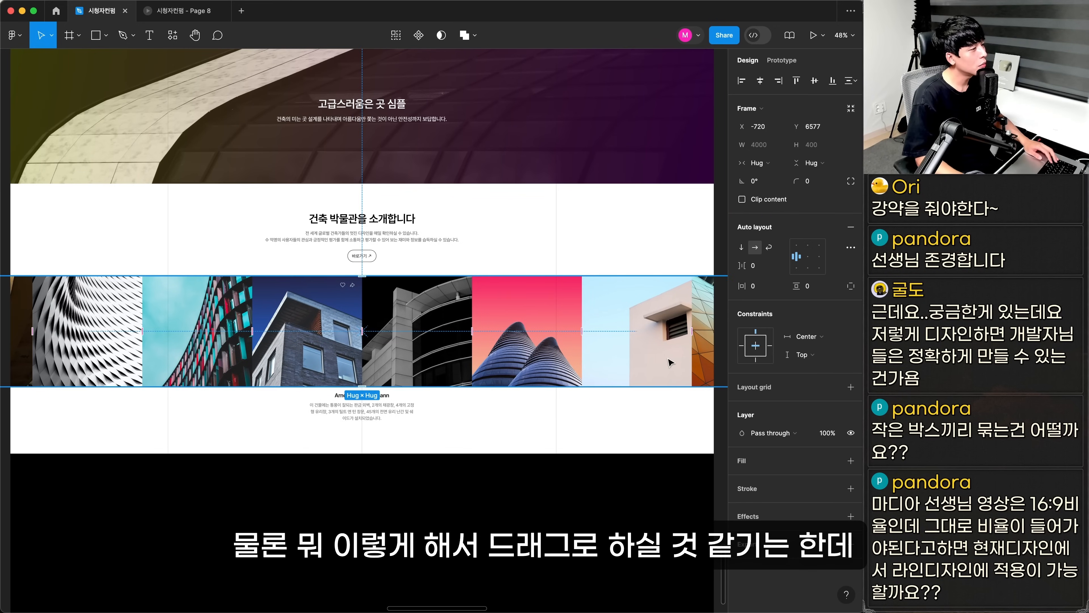
left_click_drag(666, 357, 364, 360)
key("super+z")
left_click(415, 489)
key("space")
left_click_drag(528, 436, 167, 415)
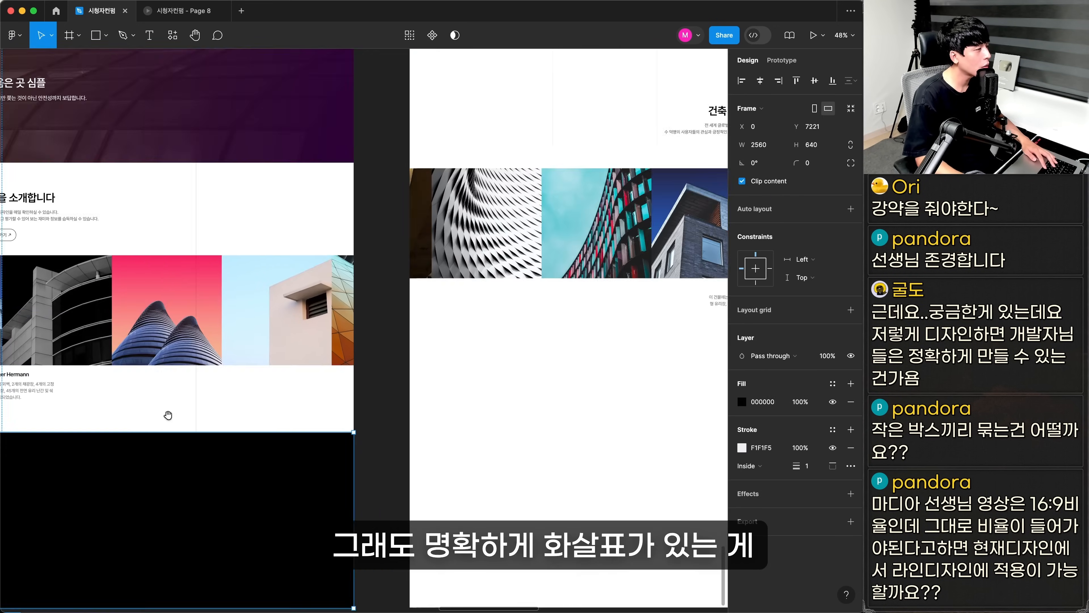
scroll(291, 406, "right", 6)
scroll(292, 424, "up", 2)
Resize the middle blue-sky building photo in the strip to 761 × 497 and the other photos to 299 × 299
left_click(418, 311)
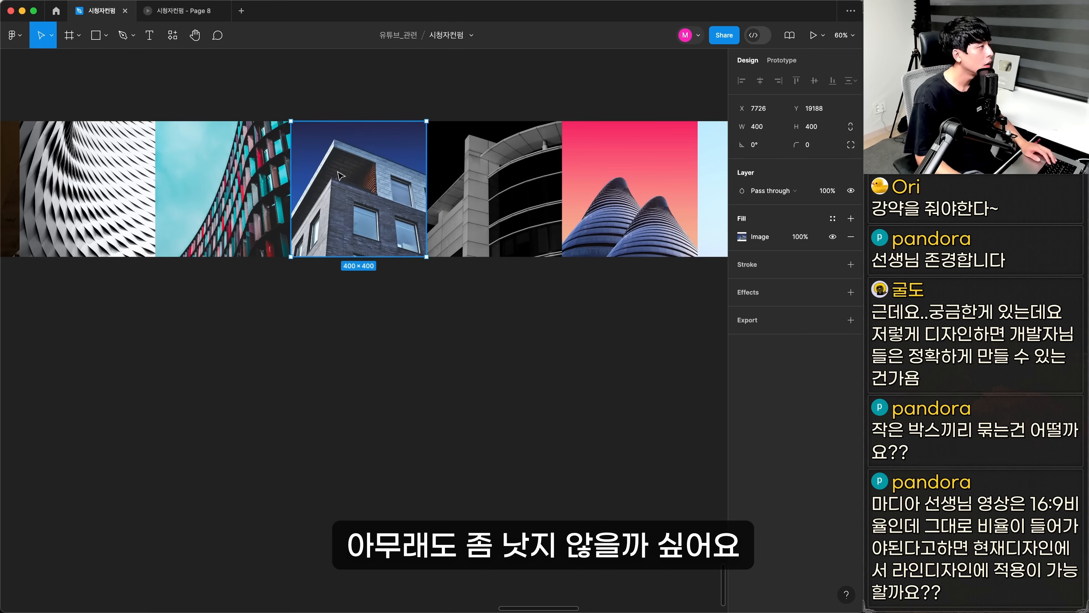
left_click_drag(305, 242, 309, 425)
key("space")
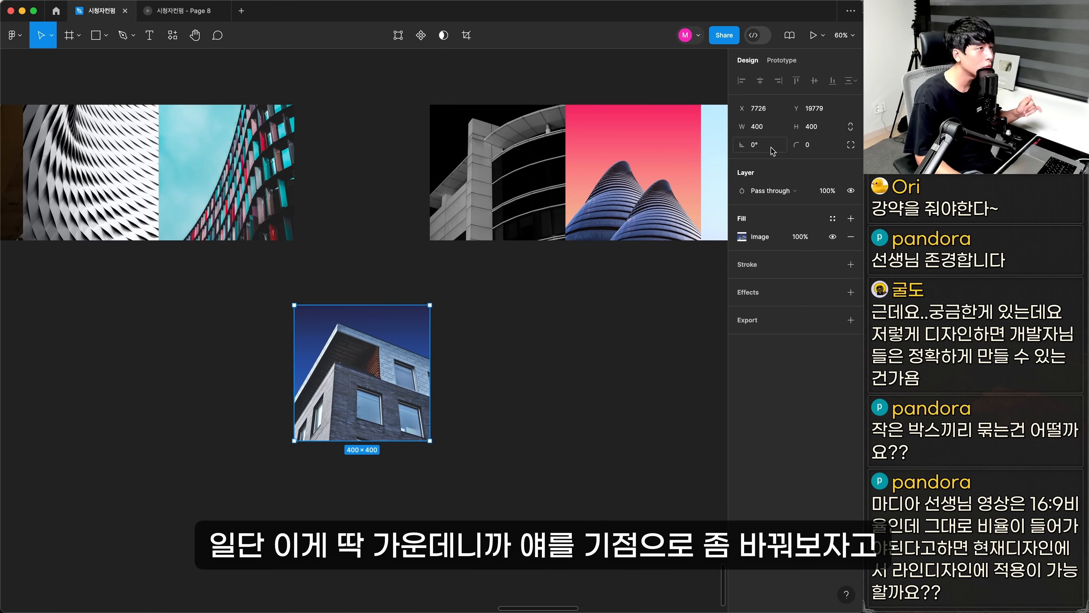
type("761")
left_click(817, 127)
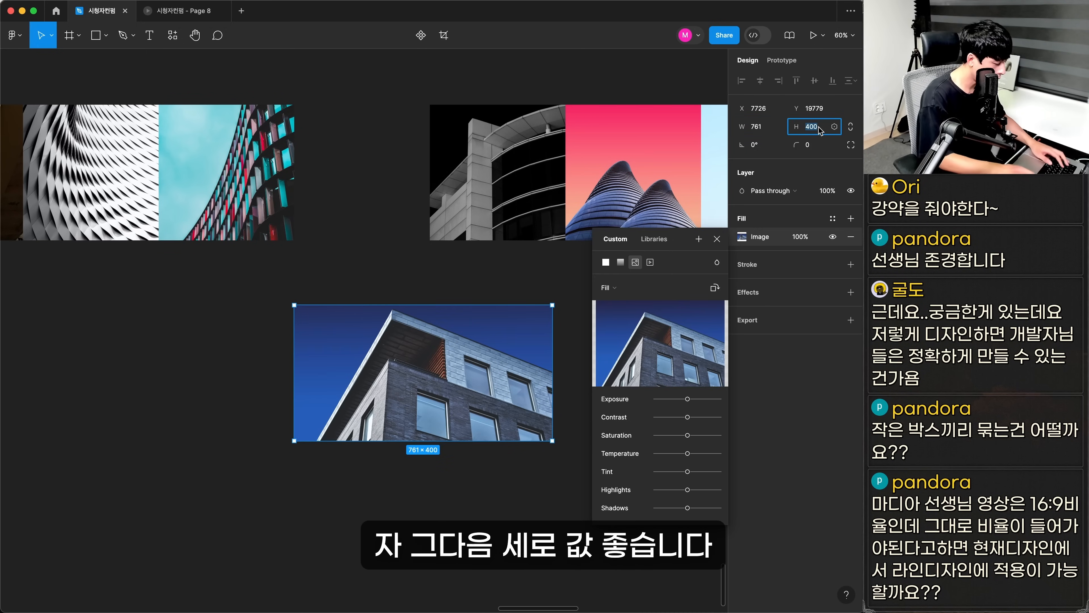
type("497")
key("Return")
key("Escape")
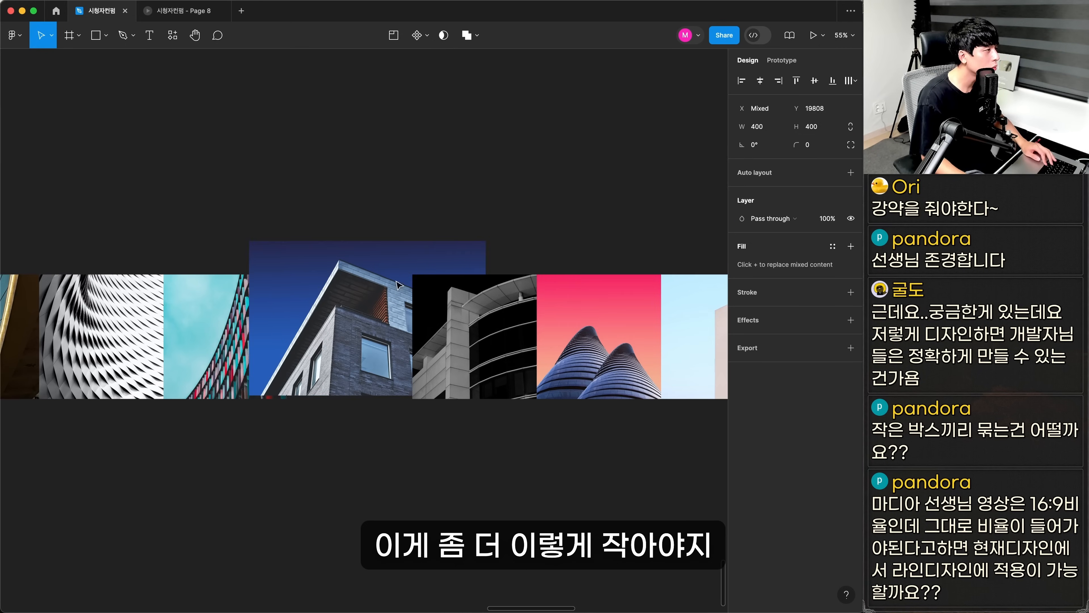
left_click_drag(374, 298, 374, 302)
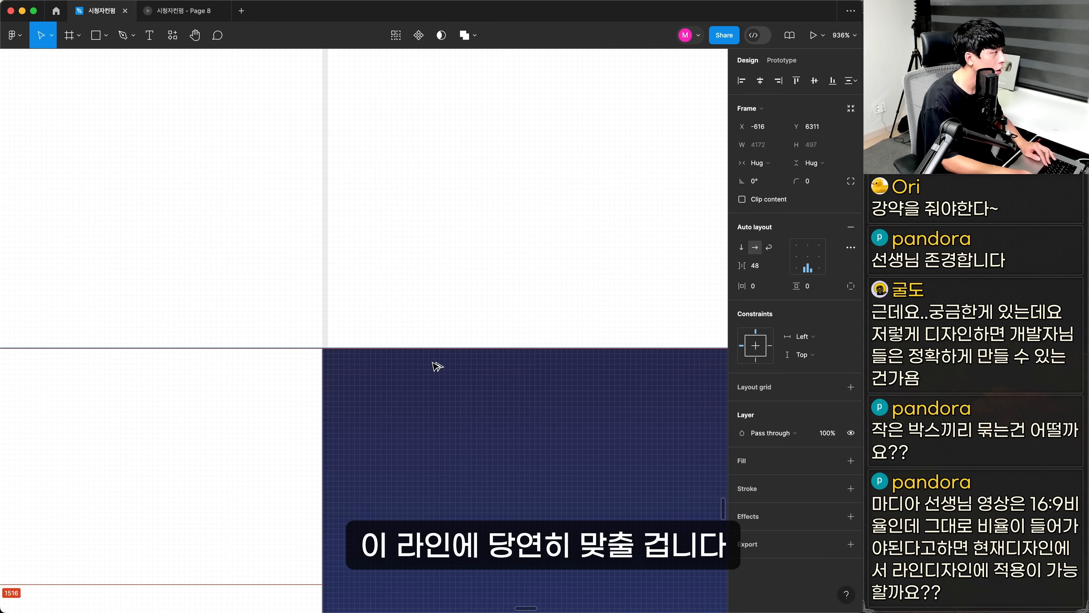
Set the caption title beneath the large building photo to font size 28 and its description to size 18
scroll(437, 366, "down", 10)
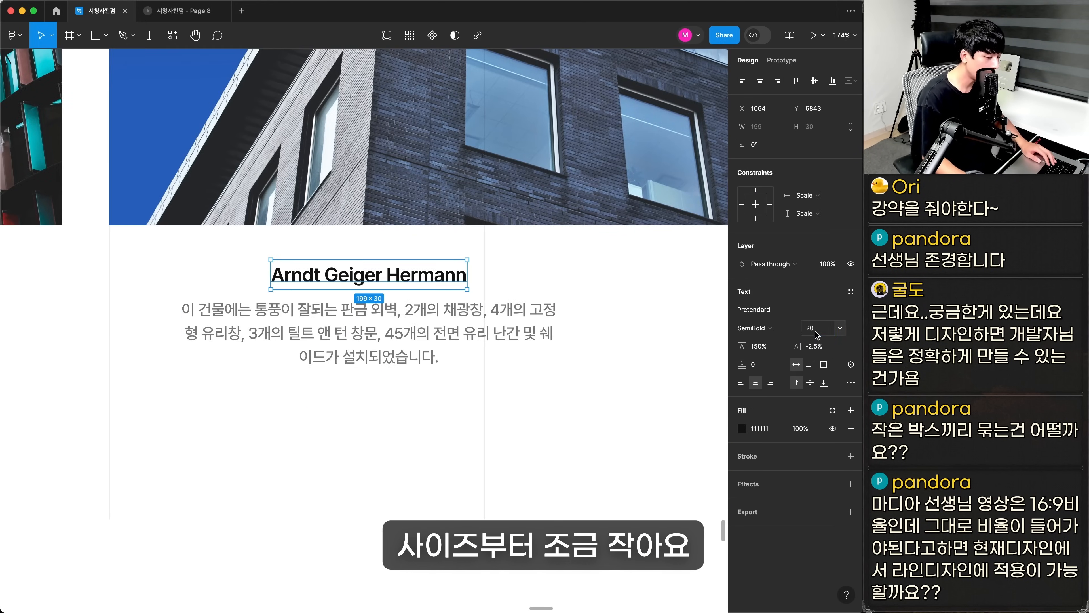
type("28")
key("Return")
left_click(360, 333)
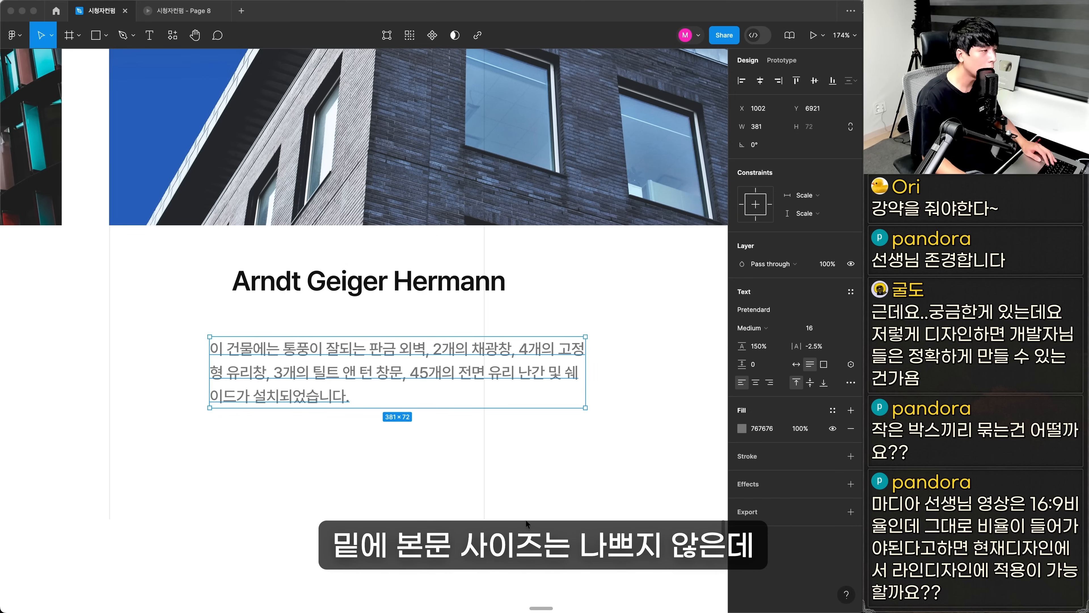
left_click(816, 329)
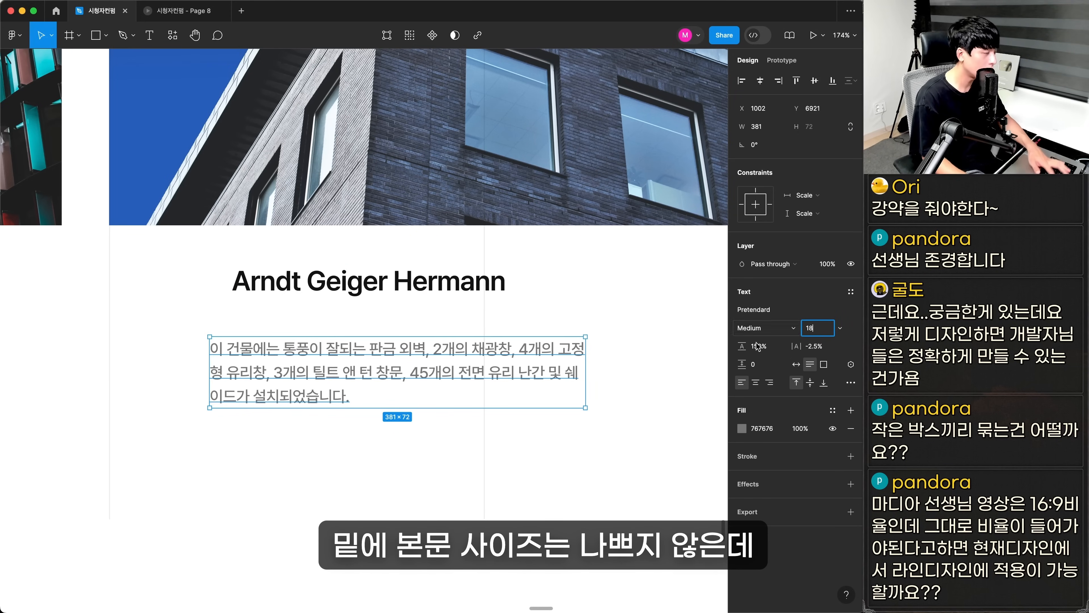
type("18")
key("Return")
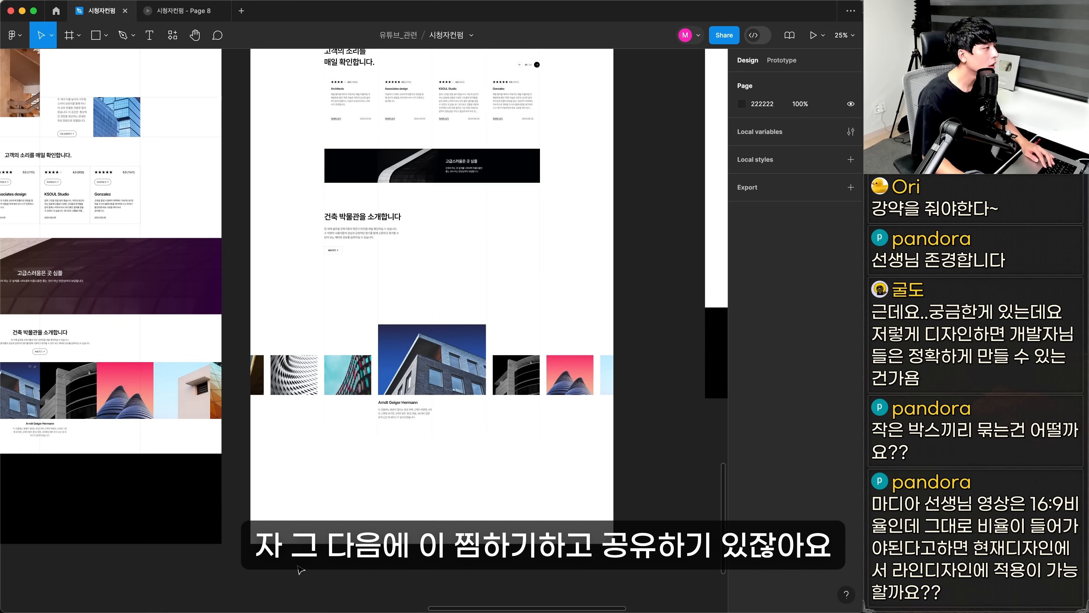
scroll(345, 330, "down", 5)
Frame the heart and share icons in adjoining 40 × 40 outlined boxes, level with the caption description under the large photo
scroll(345, 330, "up", 10)
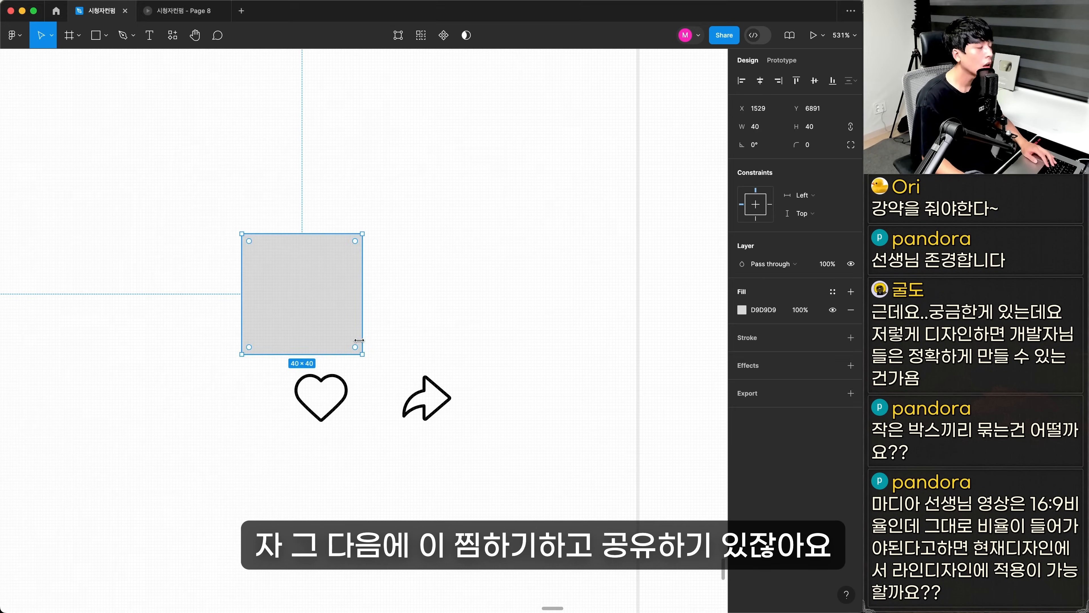
scroll(360, 339, "down", 5)
left_click_drag(286, 353, 300, 373)
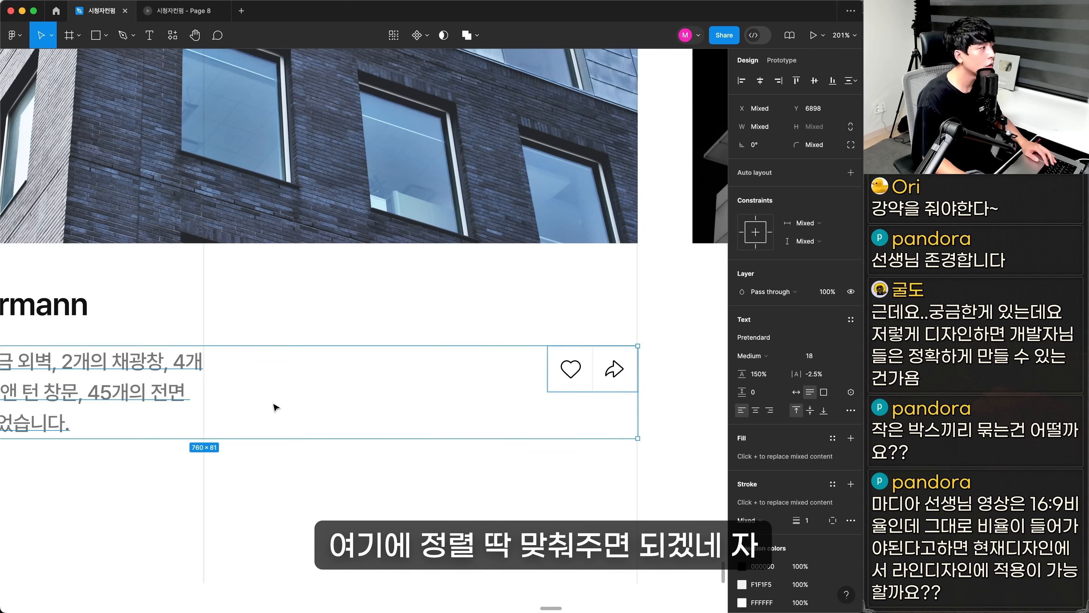
left_click(129, 365)
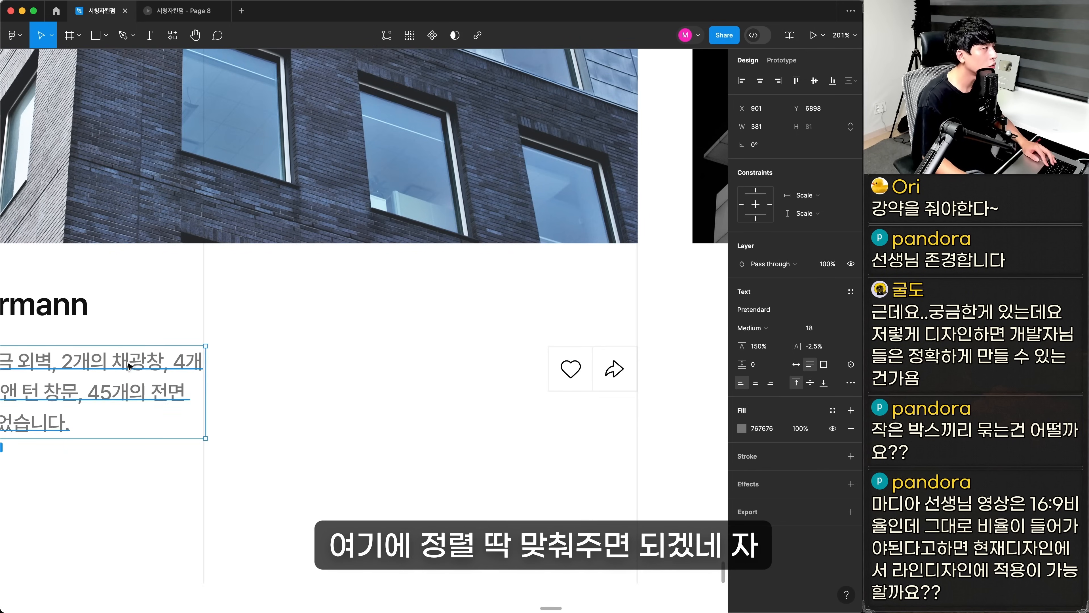
left_click(413, 504)
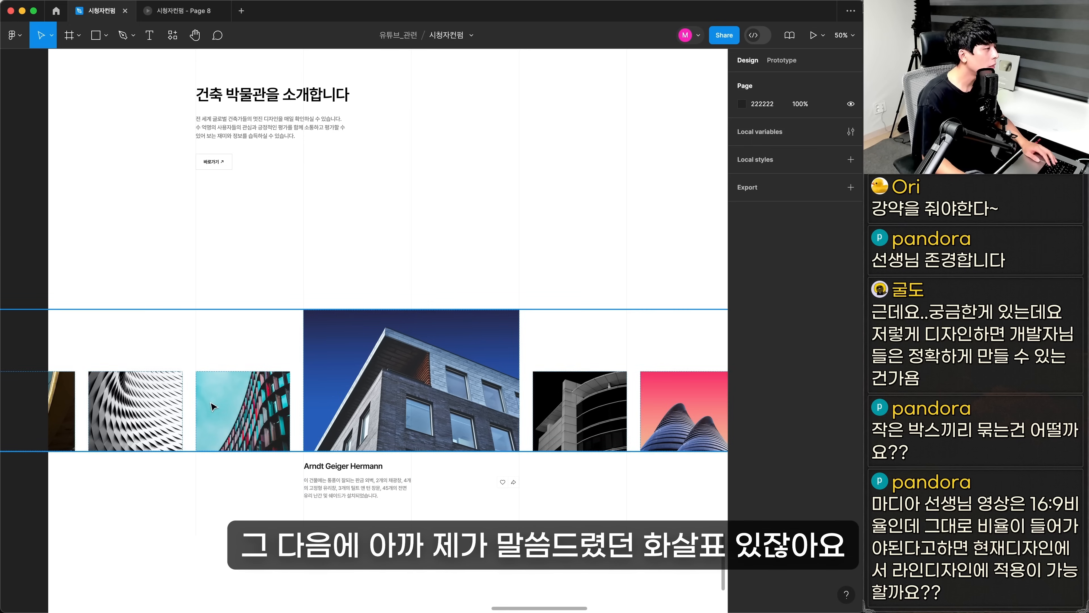
Copy the carousel arrows and page counter from the review section down to the museum section's last grid line
left_click(214, 406)
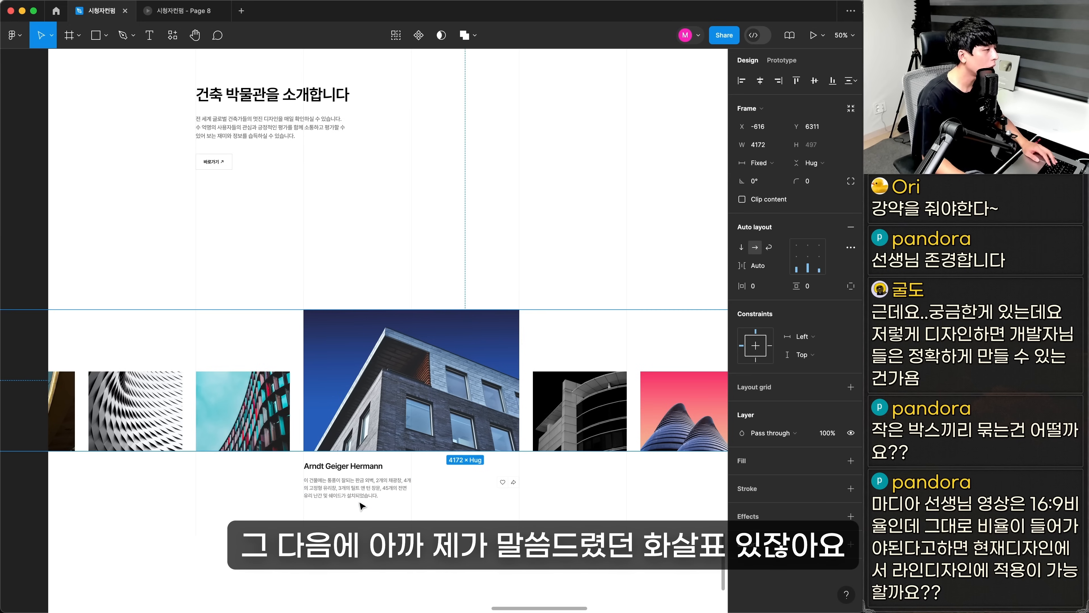
left_click(371, 487, "shift")
key("super+g")
left_click_drag(452, 401, 459, 309)
left_click_drag(465, 144, 401, 401)
left_click_drag(537, 90, 539, 165)
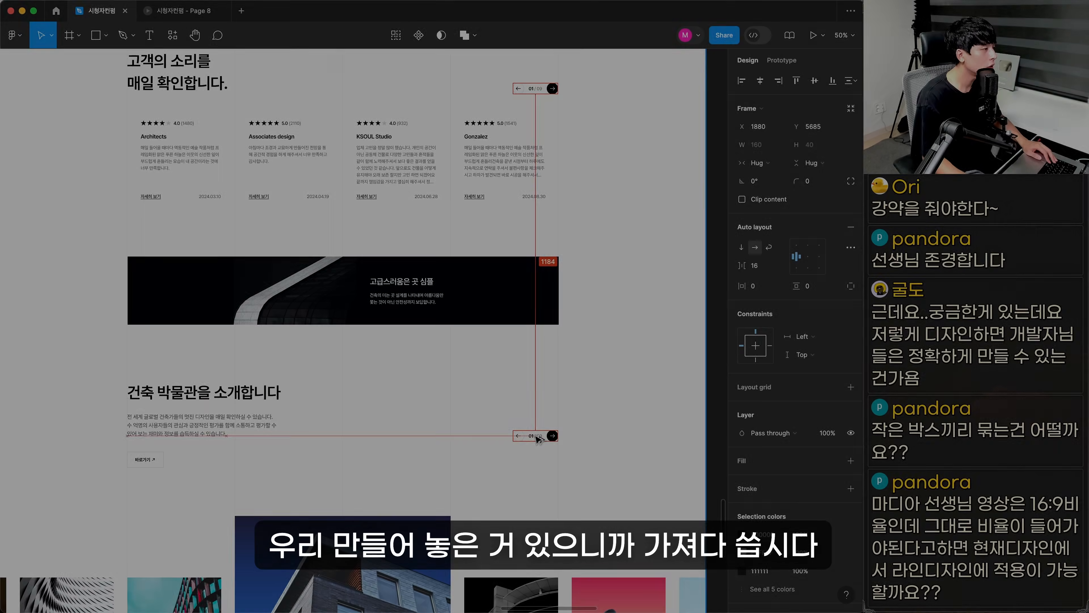
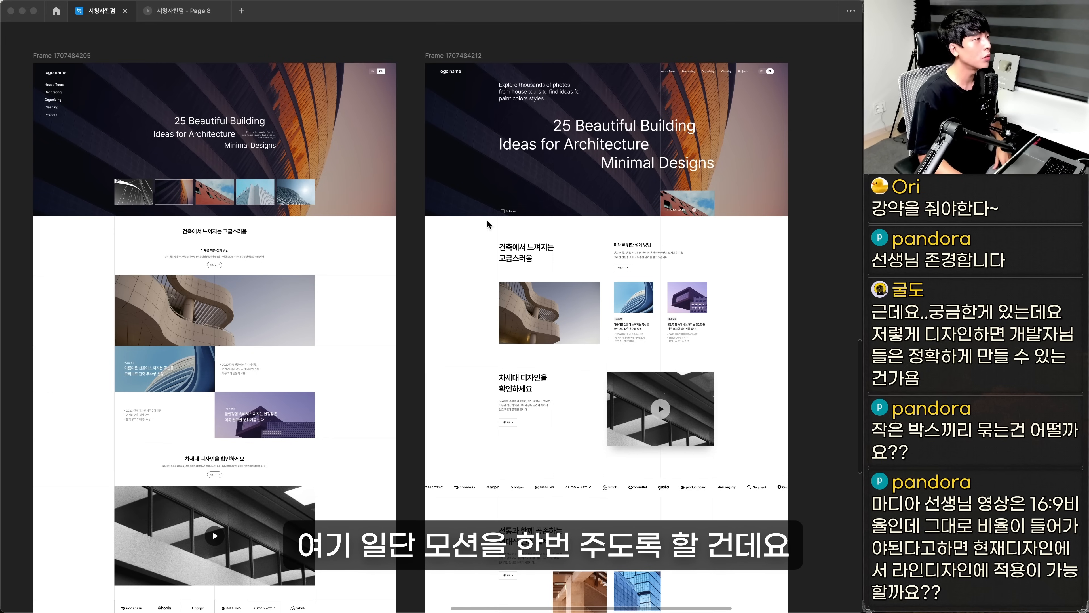
Enlarge the building photos below the hero to 760 × 507, space them 378 apart in one row, and clear the hero's background photo to black
left_click(417, 233)
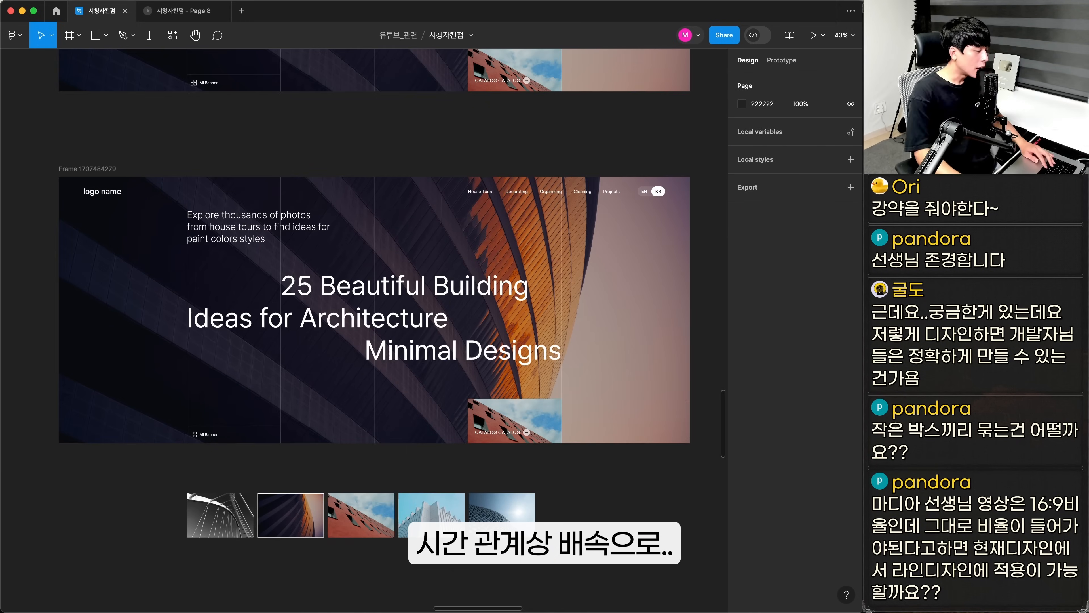
scroll(429, 386, "up", 5)
left_click_drag(511, 339, 367, 561)
scroll(366, 561, "down", 5)
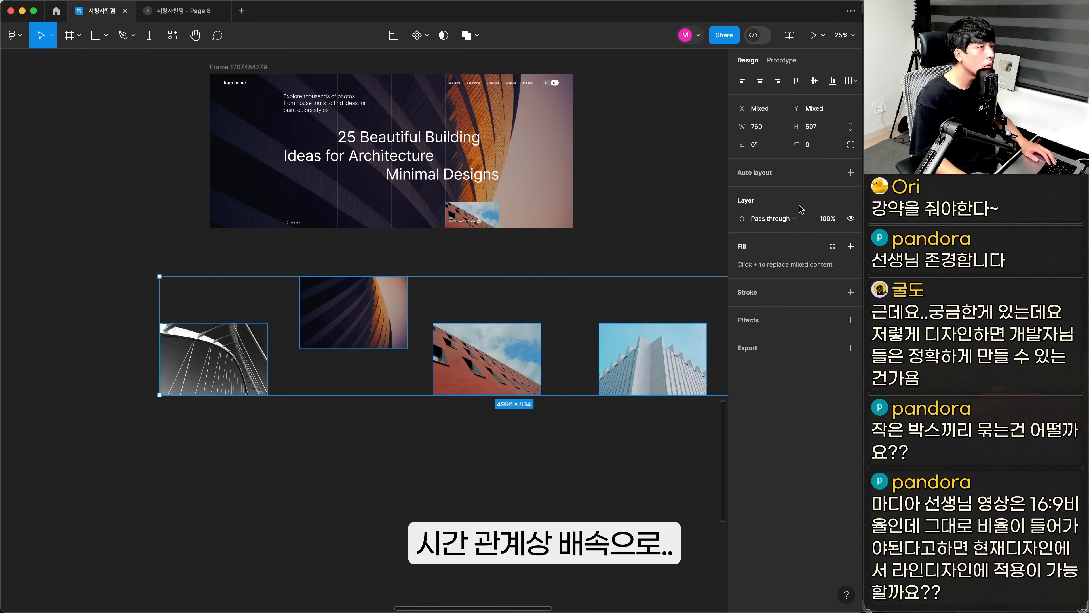
left_click(461, 237)
left_click(408, 258, "shift")
left_click(493, 277, "shift")
Copy the three-line hero headline onto the striped facade photo, left-align its lines and scale it down to fit inside the photo
scroll(421, 362, "up", 4)
left_click_drag(573, 80, 573, 387)
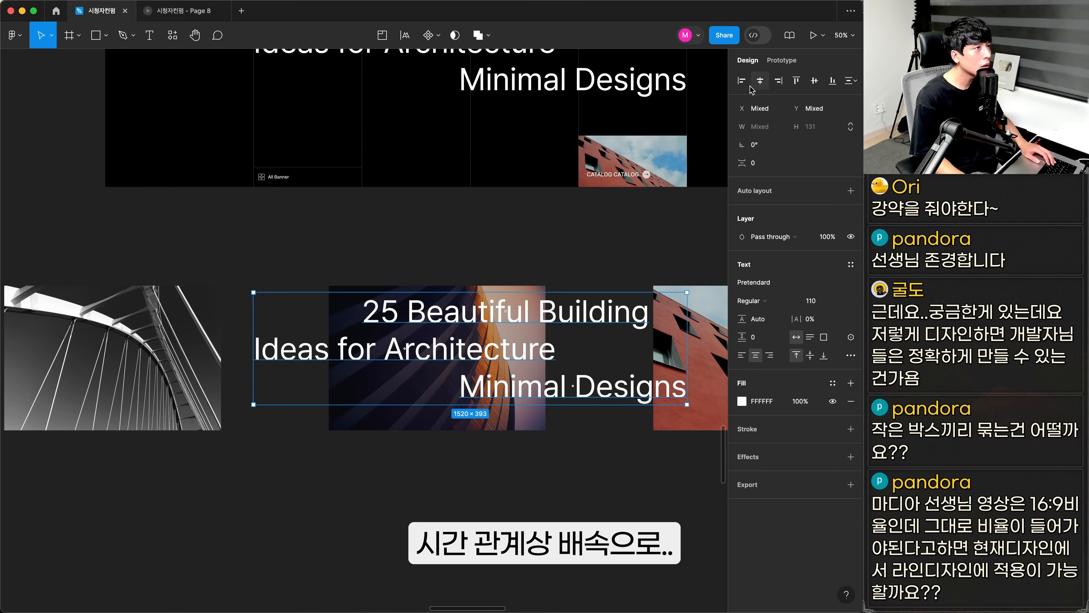
left_click(741, 80)
left_click_drag(446, 349, 521, 358)
key("k")
left_click_drag(631, 363, 488, 363)
scroll(380, 381, "up", 4)
key("k")
left_click_drag(584, 336, 519, 335)
scroll(365, 332, "down", 4)
left_click(462, 436)
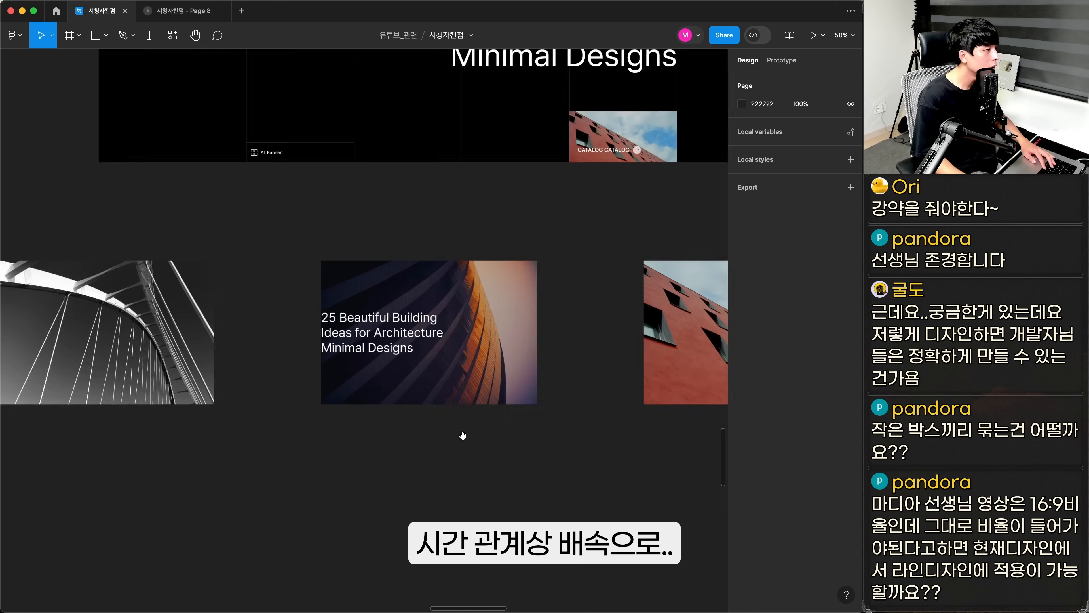
Group the photo row, duplicate the black hero frame without its headline and catalog photo, and lay a copy of the row across it
key("super+g")
scroll(229, 429, "down", 4)
left_click_drag(184, 157, 185, 481)
left_click(492, 438)
key("Delete")
left_click_drag(394, 232, 413, 392)
scroll(328, 377, "up", 5)
scroll(194, 365, "down", 5)
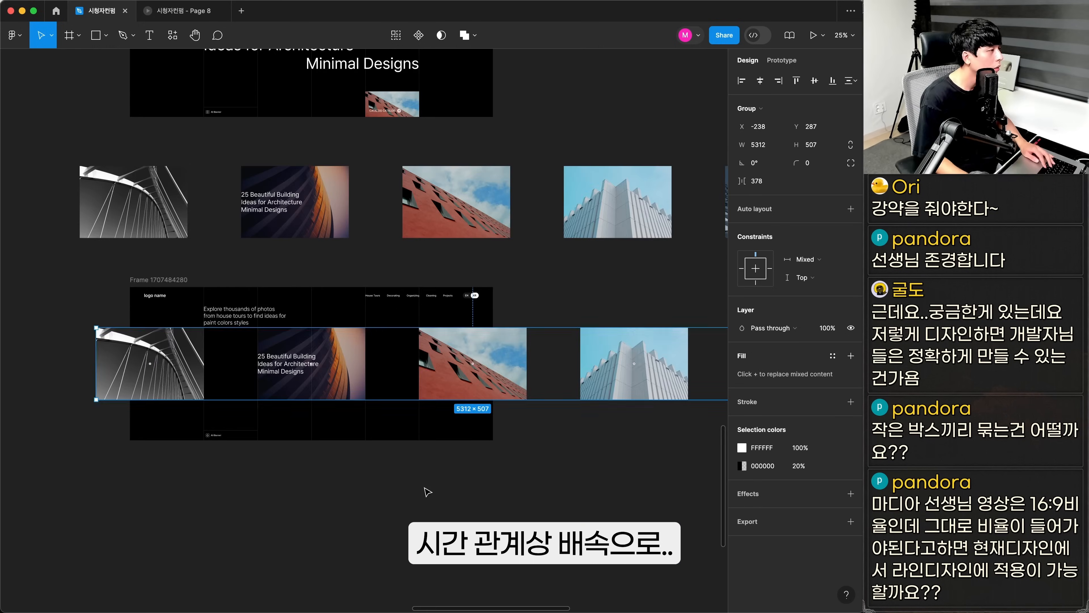
left_click_drag(313, 365, 311, 374)
scroll(221, 345, "up", 5)
scroll(149, 306, "down", 5)
key("super+shift+g")
scroll(348, 408, "left", 3)
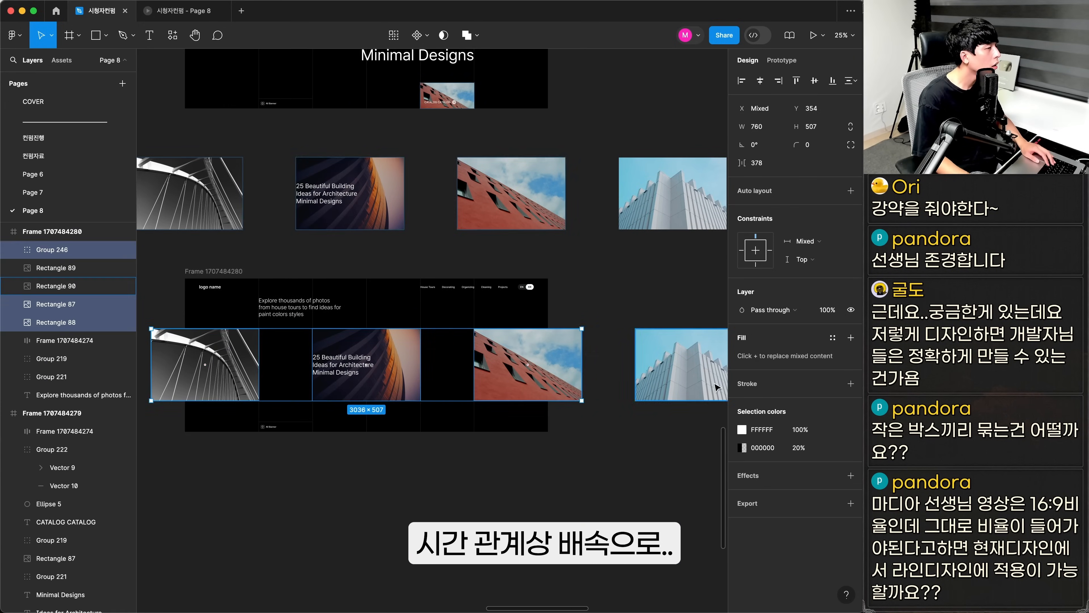
key("super+z")
Move the grouped photo row out of the duplicated hero frame onto the empty canvas beneath it
scroll(625, 384, "right", 8)
key("shift+a")
left_click_drag(543, 375, 185, 375)
scroll(283, 369, "left", 10)
mouse_move(264, 356)
left_mouse_down()
mouse_move(287, 357)
mouse_move(314, 490)
left_mouse_up()
scroll(325, 386, "down", 5)
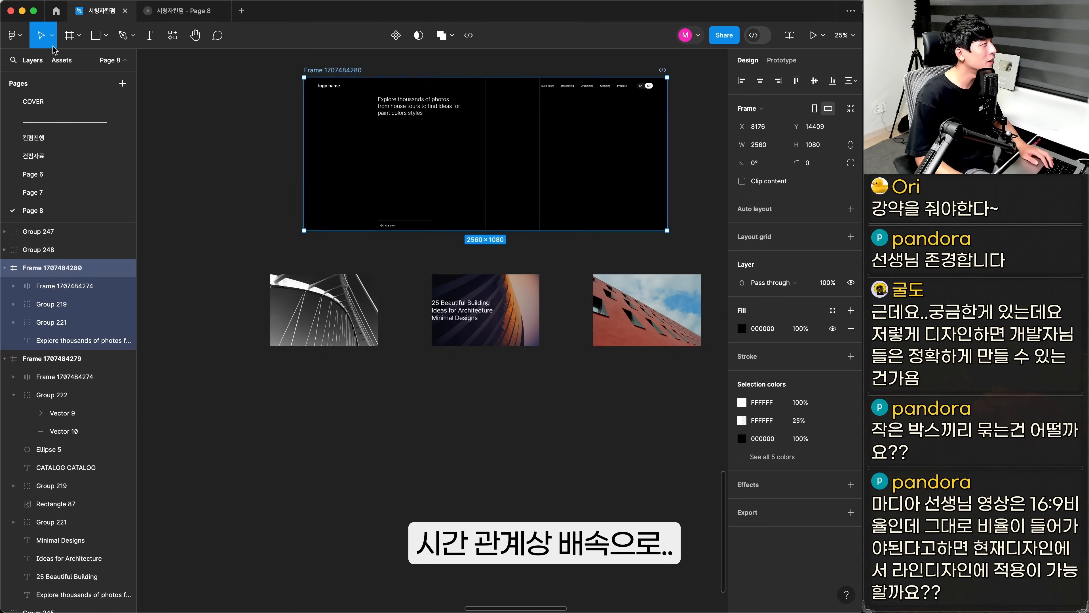
left_click_drag(476, 313, 283, 469)
Draw a 2560 × 1080 frame around the lower photo row and paste the vertical grid lines into it
key("f")
left_click(343, 138)
mouse_move(258, 352)
left_mouse_down()
mouse_move(648, 577)
mouse_move(326, 247)
left_mouse_up()
left_click(760, 148)
type("2560")
key("Tab")
type("1080")
key("Return")
left_click(486, 180)
key("super+v")
left_click_drag(341, 426, 484, 426)
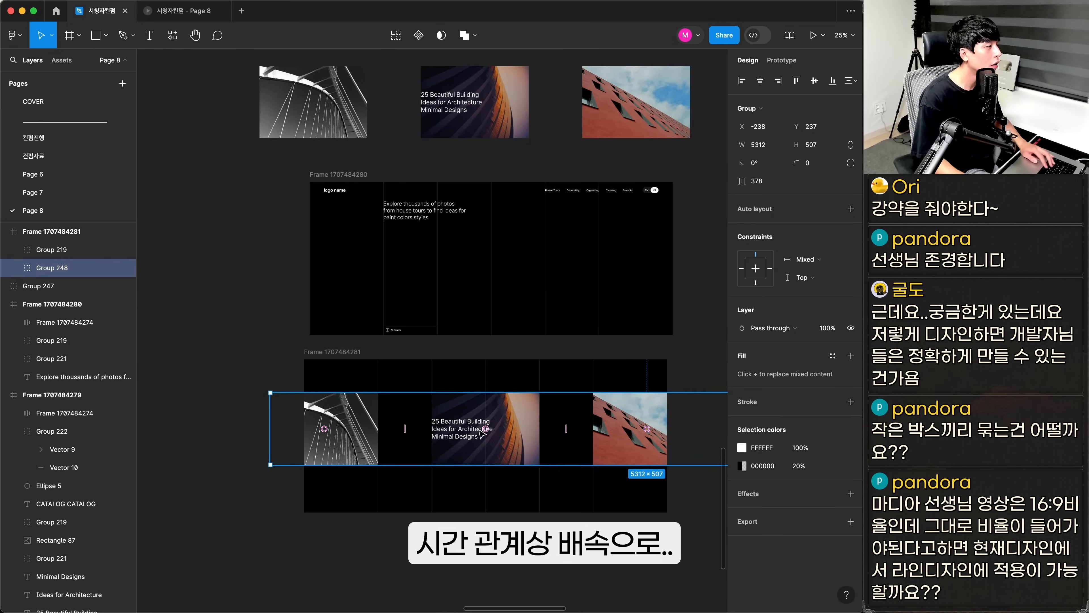
Paste the logo, navigation, intro text, All Banner label and full-size facade background photo into the new frame
key("super+v")
left_click(552, 414)
key("super+v")
scroll(551, 386, "up", 2)
Apply a layer blur to the facade background photo and enlarge it beyond the frame's lower corner
left_click(851, 365)
left_click(742, 310)
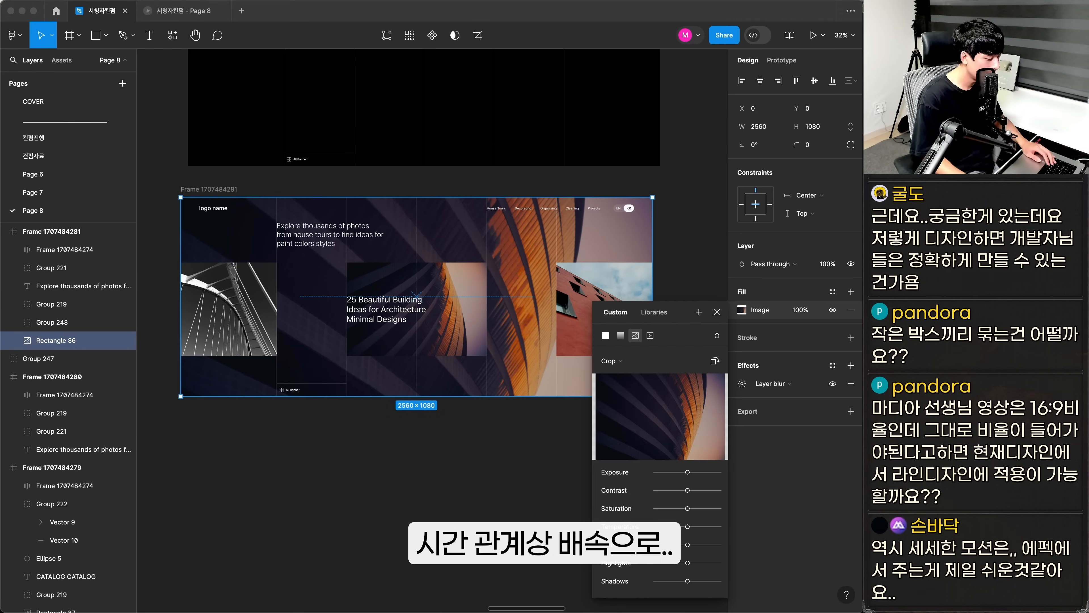
left_click(518, 446)
left_click(520, 373)
left_click_drag(652, 396, 688, 428)
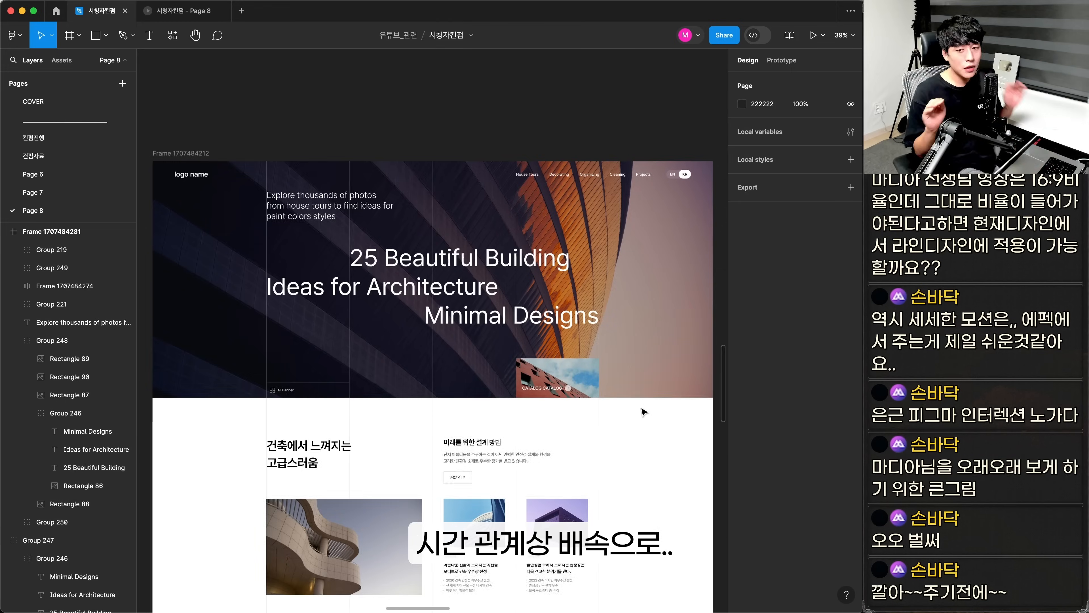
Copy a round 80 × 80 arrow button into the original hero and place it over the pale area at the far edge
scroll(644, 412, "down", 10)
left_click(533, 346)
key("super+c")
scroll(557, 343, "up", 10)
key("super+v")
left_click_drag(468, 317, 477, 329)
scroll(455, 299, "up", 5)
left_click(437, 273, "super")
left_click_drag(426, 275, 422, 276)
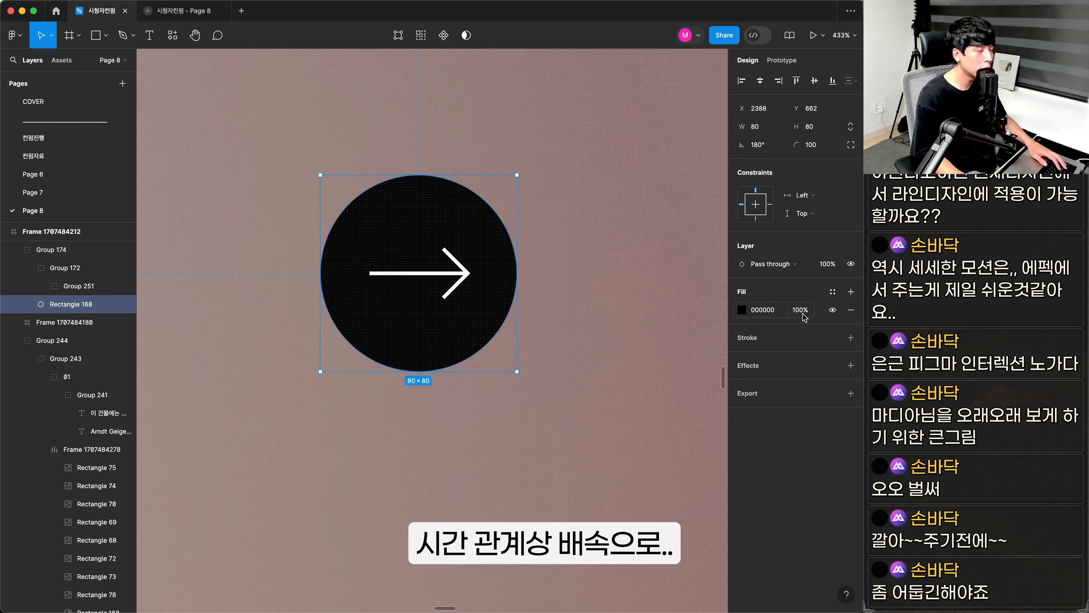
Set the arrow button's black circle fill to 20% opacity and position an arrow at the hero's opposite side
left_click(801, 310)
type("20")
scroll(401, 330, "down", 5)
left_click_drag(430, 318, 268, 335)
Copy the carousel arrows into the blurred photo-row frame and align them vertically with the middle of the photos
left_click(499, 321)
key("super+c")
key("super+v")
left_click(497, 300, "shift")
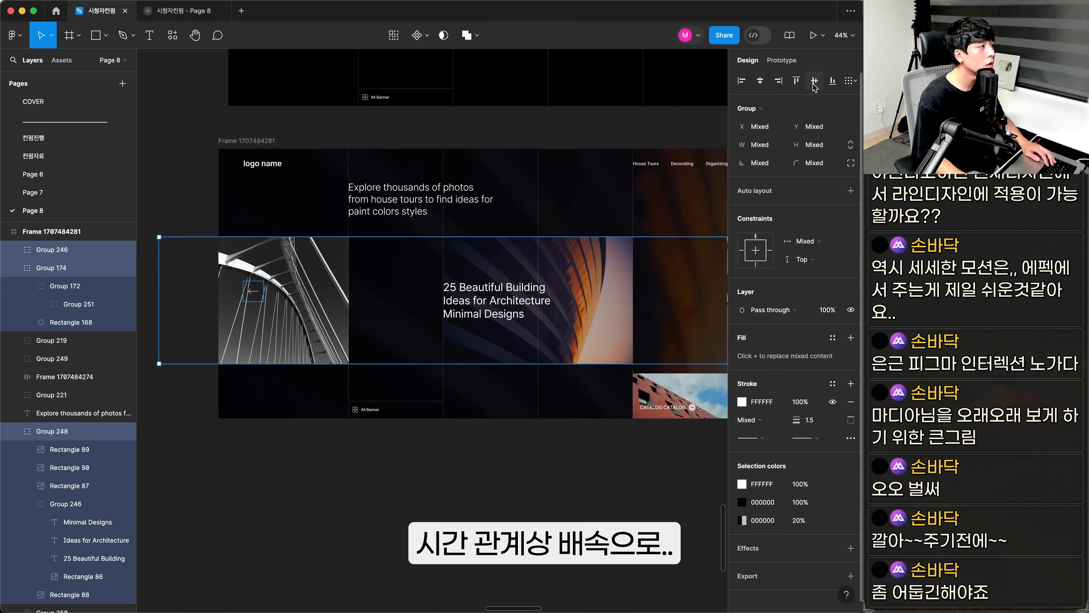
left_click(814, 87)
Duplicate the blurred hero frame into separate animation states, including an empty grid-line frame and a photo row without the small headline
left_click(428, 483)
key("super+shift+backslash")
left_click(275, 208)
key("super+shift+backslash")
left_click(70, 304)
left_click(70, 340, "shift")
left_click_drag(385, 245, 366, 408)
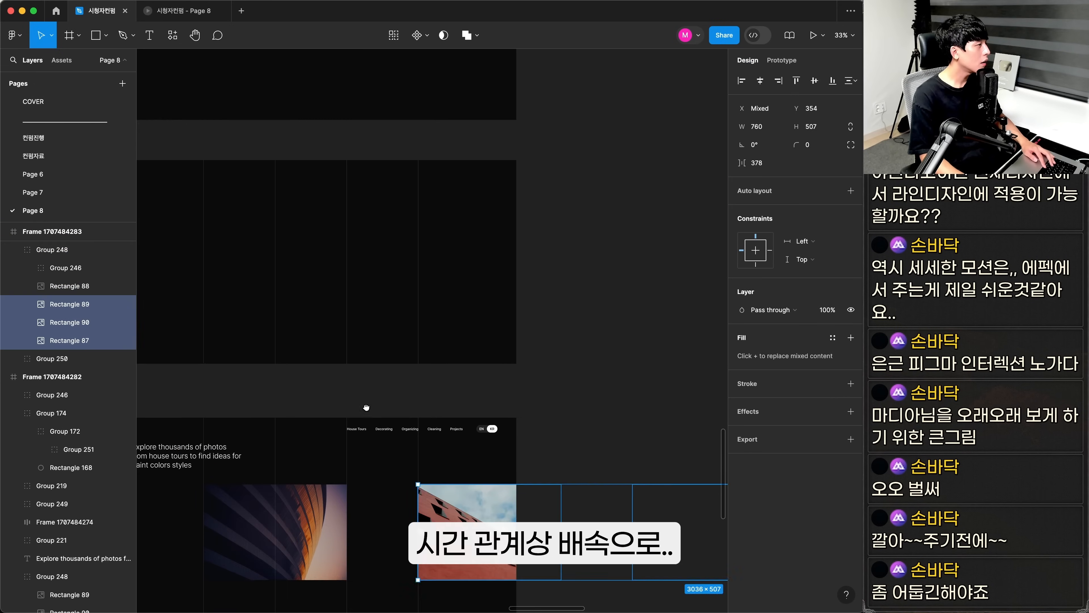
Copy the large three-line headline from the original hero into the photo-row state frame
left_click(625, 149)
left_click(418, 253, "super")
left_click(532, 277, "shift")
key("super+c")
left_click(258, 290)
key("super+v")
scroll(476, 422, "up", 5)
Shift the separate lines of the pasted large headline horizontally over the facade photo
left_click(528, 381, "super")
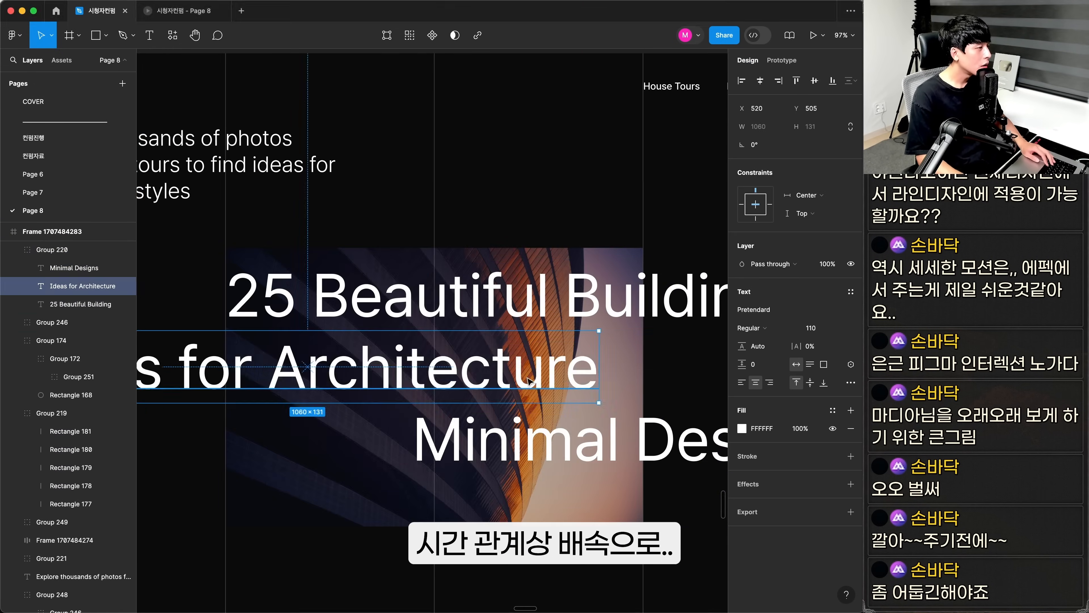
left_click_drag(528, 382, 363, 382)
left_click_drag(463, 298, 672, 298)
left_click_drag(600, 386, 467, 351)
left_click(429, 403)
Gather the six hero state frames in a column and combine them into one component set with variants
scroll(429, 343, "down", 5)
left_click(373, 229)
left_click(669, 326)
left_click_drag(569, 536, 614, 601)
scroll(284, 226, "down", 5)
left_click_drag(396, 106, 704, 600)
Link the first hero variants in sequence with Change to interactions using Smart animate, ease in and out, 1000ms
left_click(782, 60)
left_click_drag(418, 333, 418, 382)
scroll(418, 386, "down", 3)
left_click(394, 351)
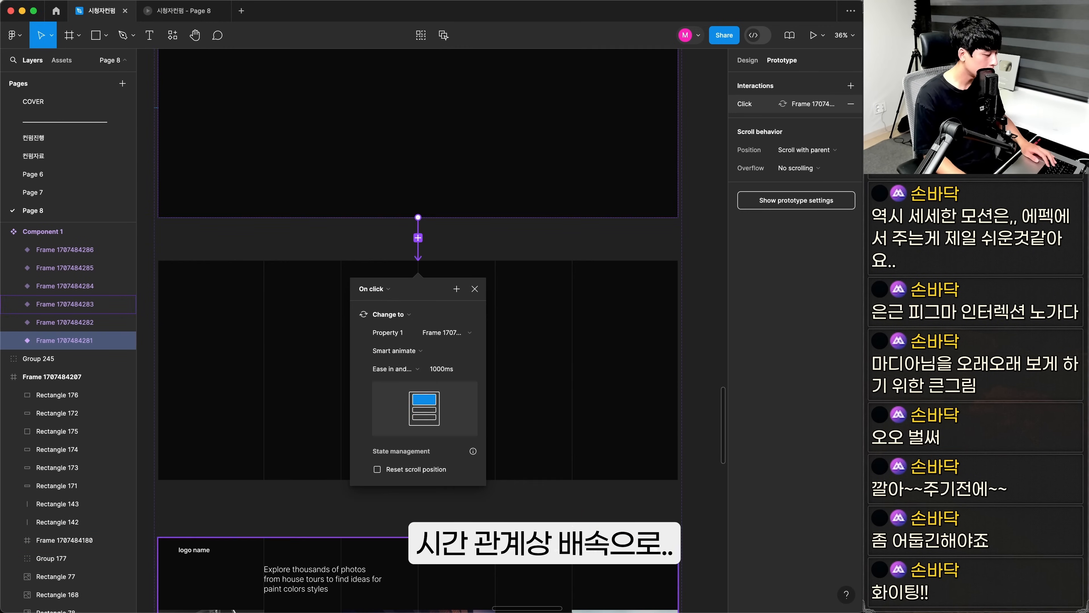
scroll(418, 386, "down", 5)
left_click_drag(418, 278, 418, 343)
Continue the prototype links through the middle variants down to the full-size headline variant
scroll(472, 343, "down", 5)
left_click(498, 206)
left_click_drag(499, 254, 498, 326)
left_click(530, 429)
scroll(487, 301, "down", 5)
left_click(487, 230)
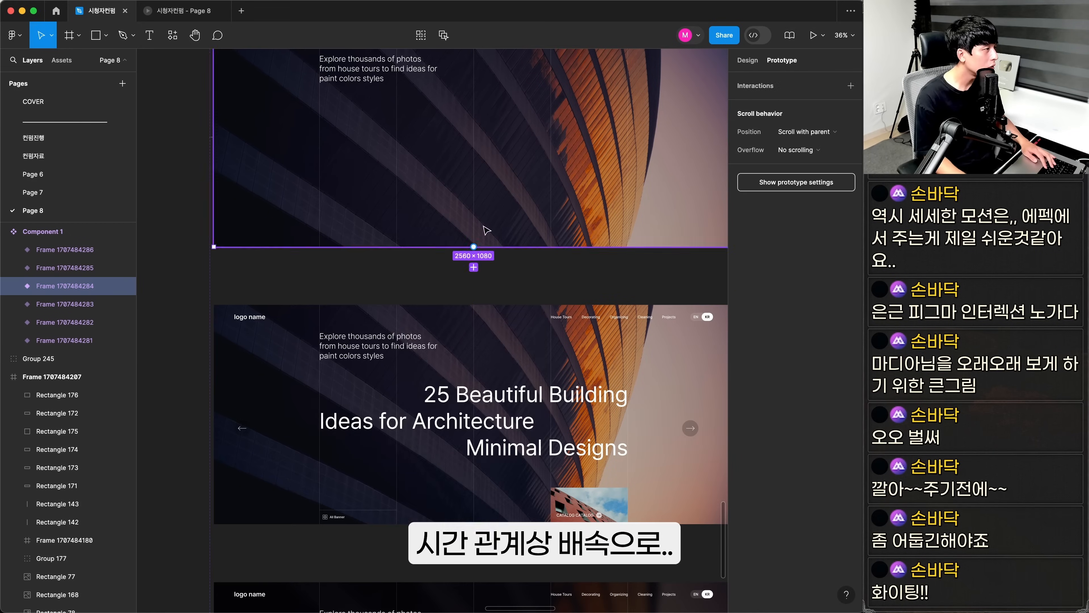
left_click_drag(473, 247, 473, 326)
Link the headline variant's arrow to the photo-row variant below, and the row's centre facade photo back upward
left_click_drag(536, 558, 476, 159)
left_click(338, 282, "super")
left_click_drag(341, 288, 510, 369)
left_click(494, 429, "super")
left_click_drag(456, 411, 463, 274)
left_click(553, 317)
left_click_drag(554, 579, 551, 330)
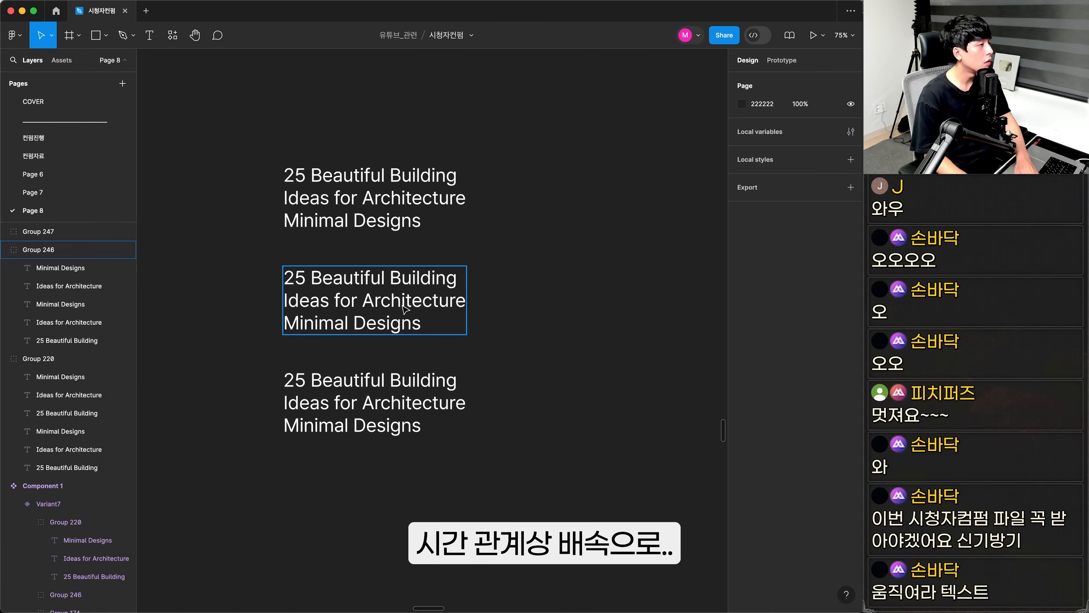
Create a second headline reading "Maison des Services Latécoère", "of Dabu Village Songxi County" and "Minimal Design", with the last line's fill at 0%
key("super+shift+g")
double_click(364, 266)
key("super+v")
double_click(365, 288)
Left-align the second headline, change its first line to "Culture & Living Space", and copy it into a third headline with "Brenac & Gonzalez Associés"
key("super+v")
left_click(352, 312)
left_click(798, 356)
type("0")
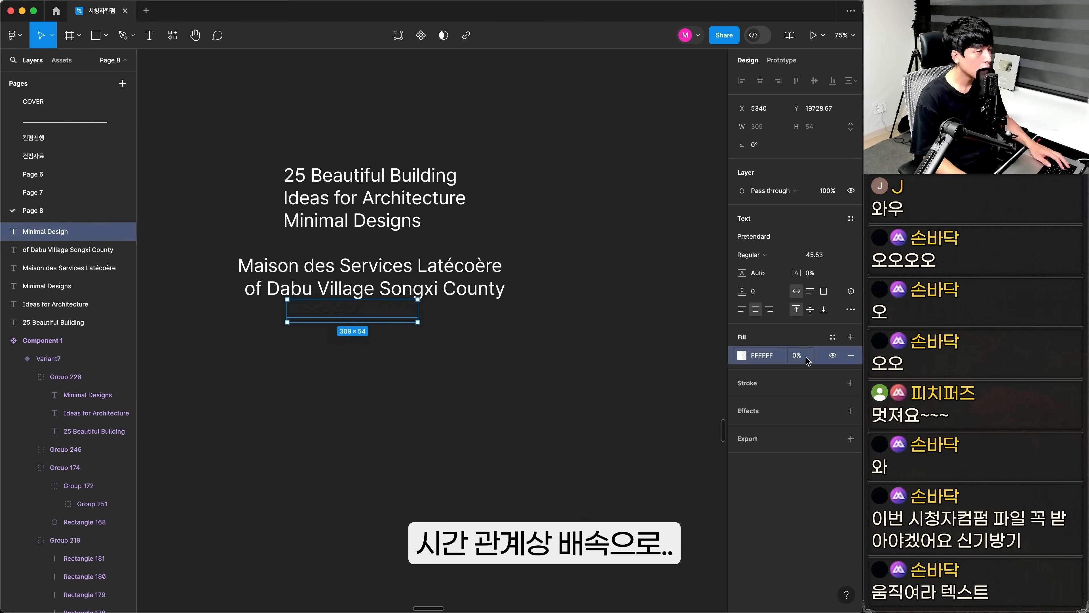
key("alt+a")
left_click_drag(369, 288, 369, 436)
double_click(415, 414)
double_click(415, 266)
key("super+v")
key("alt+a")
double_click(348, 458)
key("super+v")
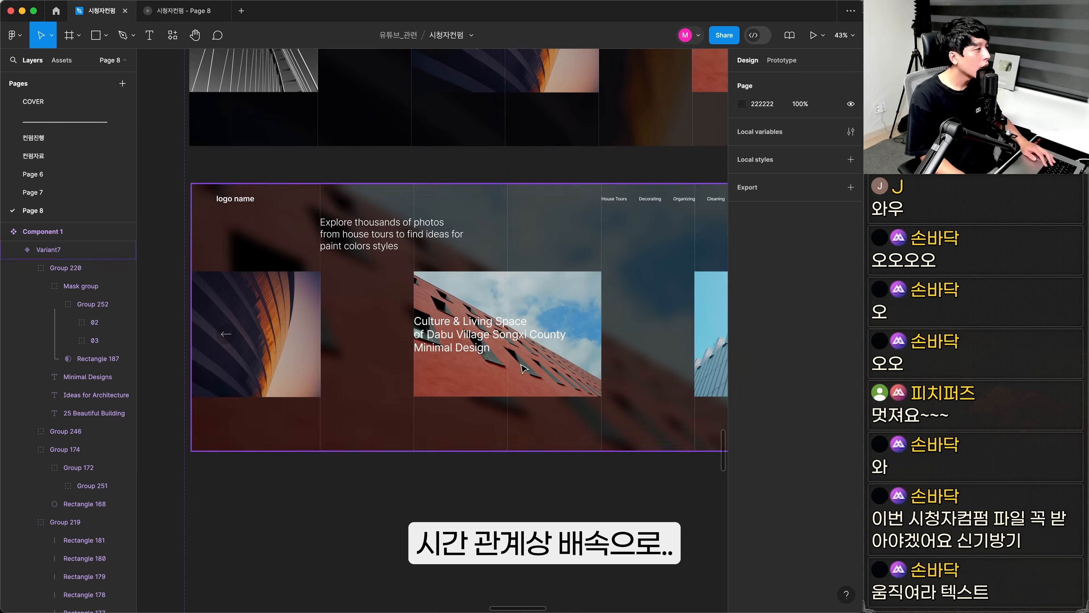
Duplicate the red building variant and switch the copy to the white tower photo, matching blurred background and "Maison des Services Latécoère" headline
key("super+d")
left_click(97, 450)
left_click(97, 505, "super")
left_click(98, 523, "super")
left_click(94, 304)
left_click(86, 426)
left_click(94, 483)
left_click(560, 442)
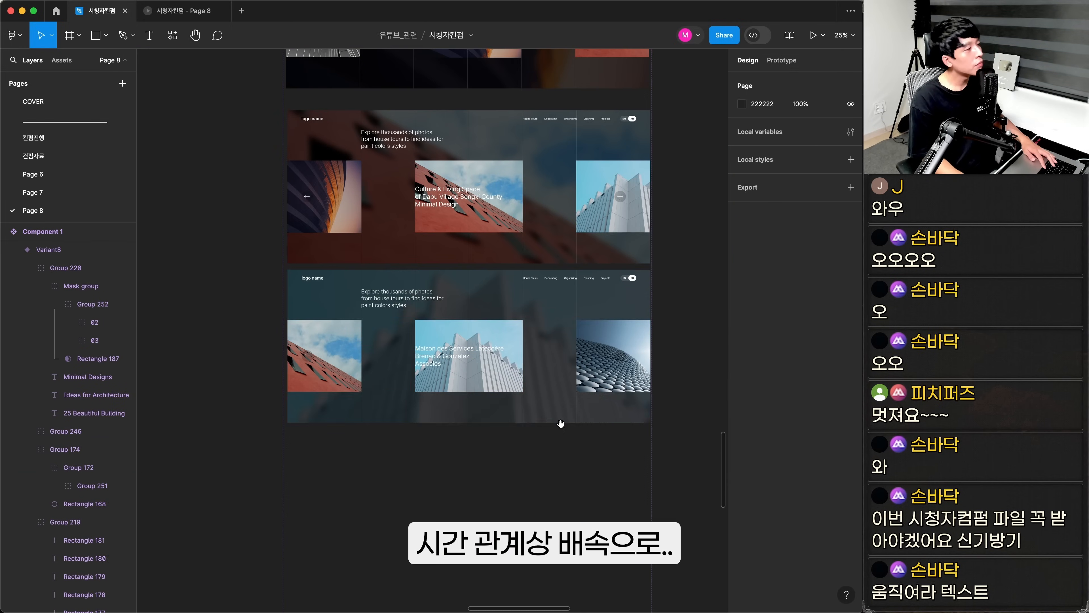
left_click(610, 317)
left_click(313, 399)
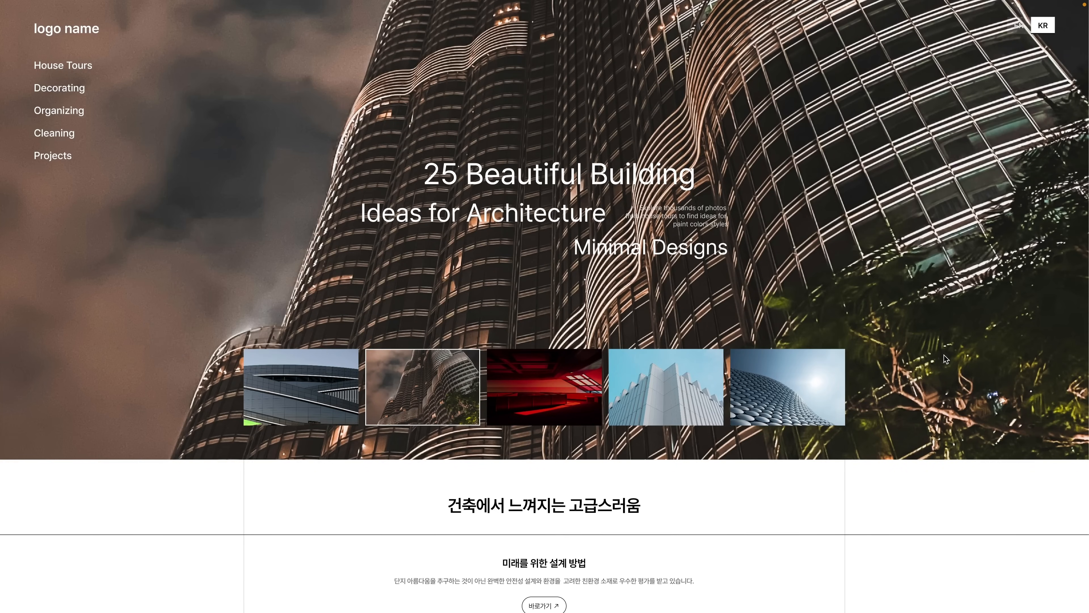
Examine the original design in full, from the tower hero with its thumbnail row through the content sections to the museum gallery
scroll(944, 355, "down", 5)
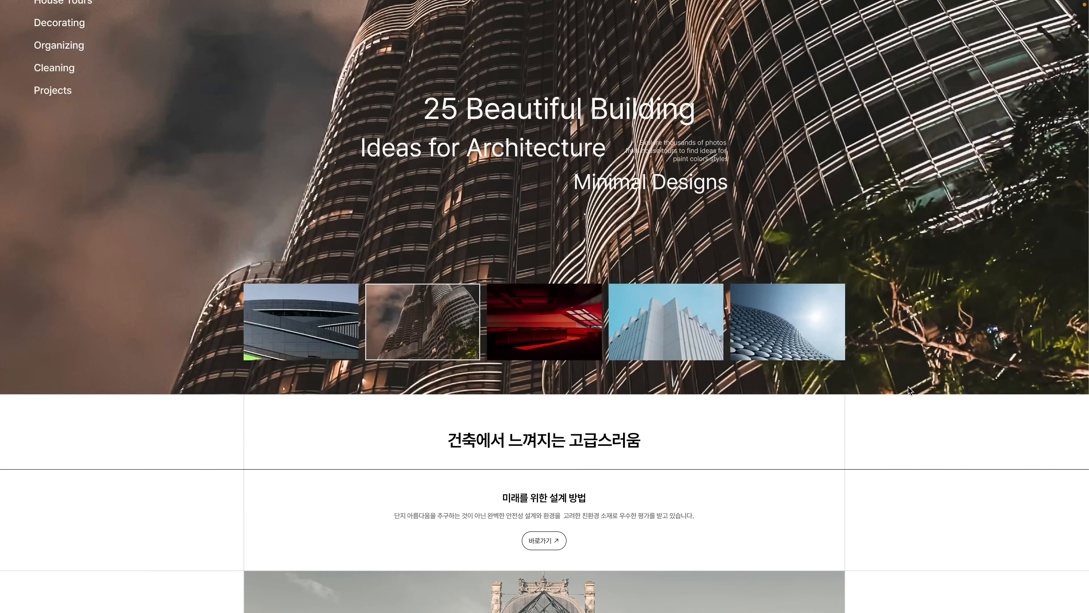
scroll(916, 425, "down", 2)
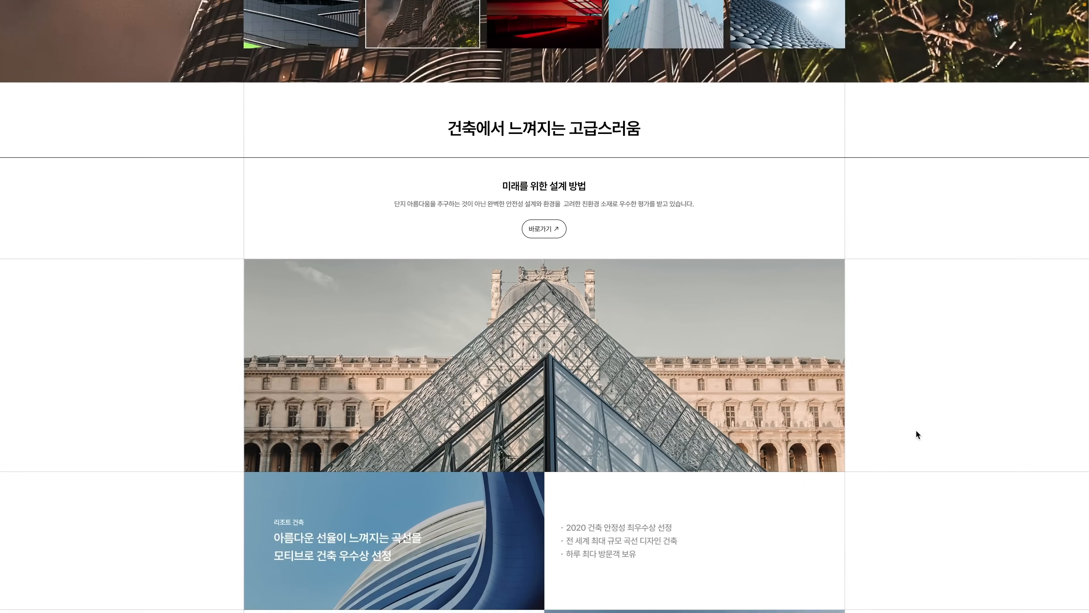
scroll(915, 429, "down", 3)
scroll(918, 434, "down", 2)
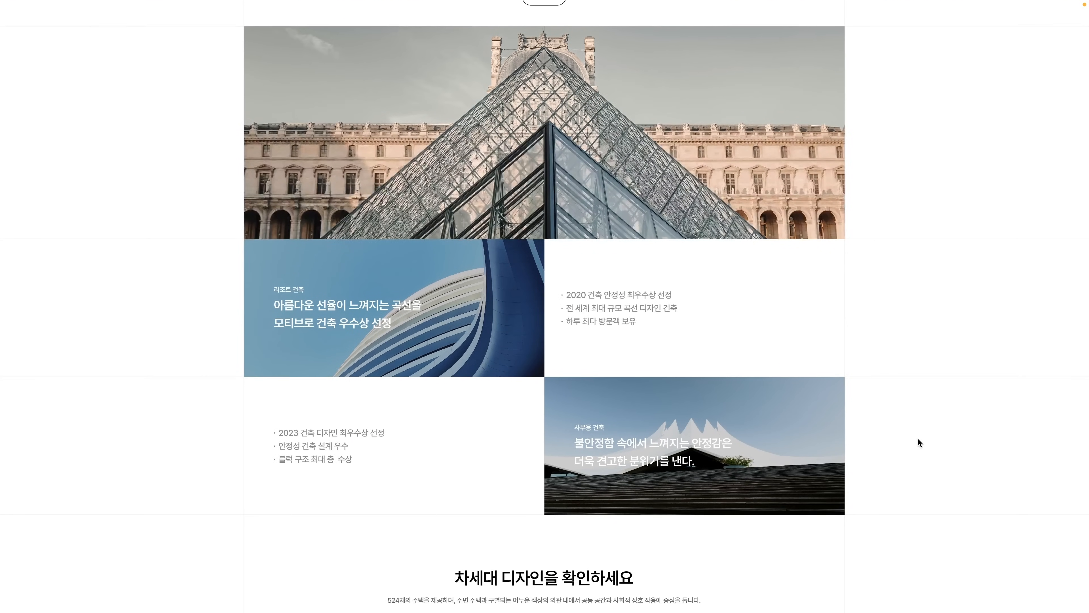
scroll(917, 438, "down", 3)
scroll(917, 452, "down", 3)
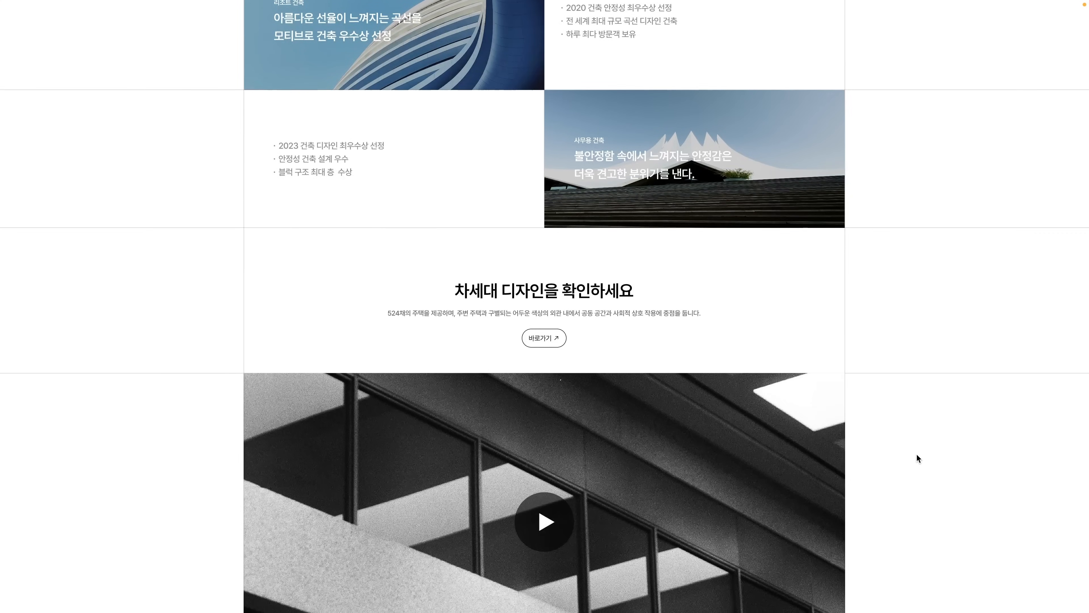
scroll(917, 454, "down", 3)
scroll(917, 462, "down", 3)
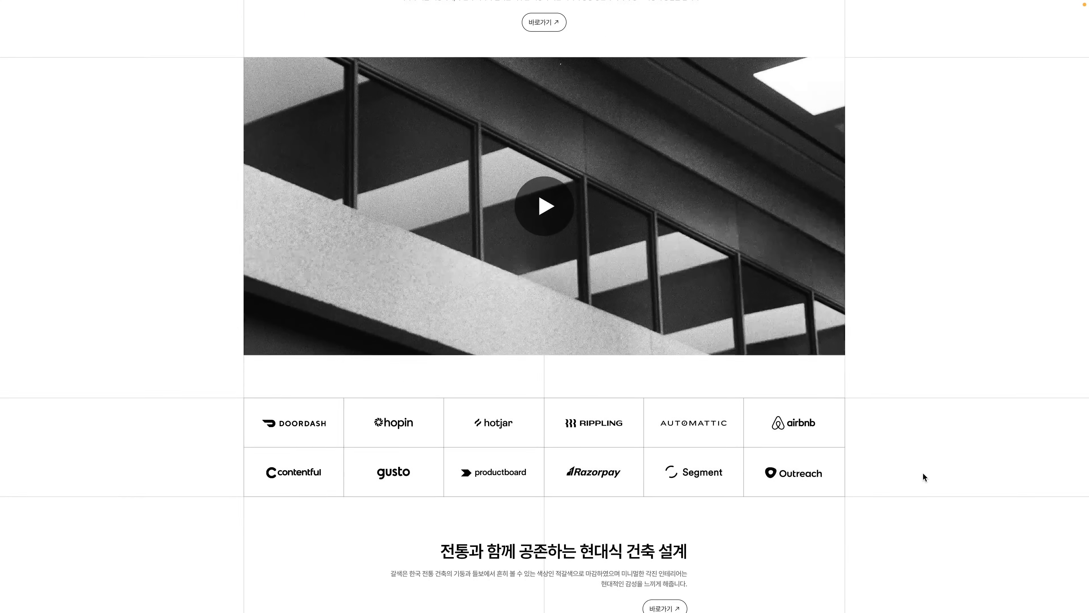
scroll(923, 471, "down", 3)
scroll(911, 473, "down", 3)
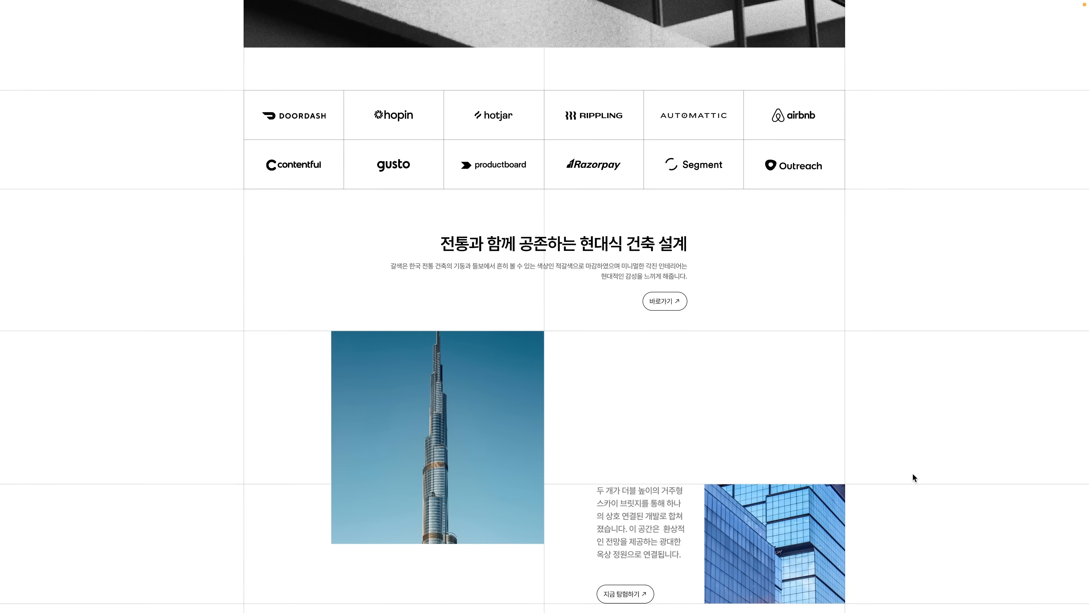
scroll(912, 473, "down", 3)
scroll(912, 473, "down", 3)
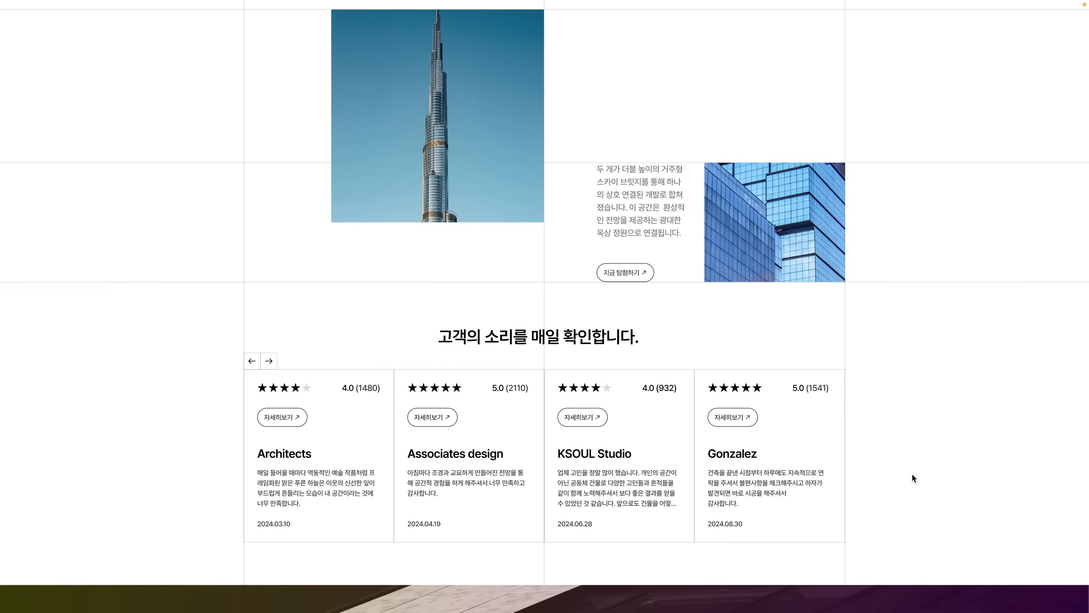
scroll(911, 473, "down", 3)
scroll(913, 473, "down", 3)
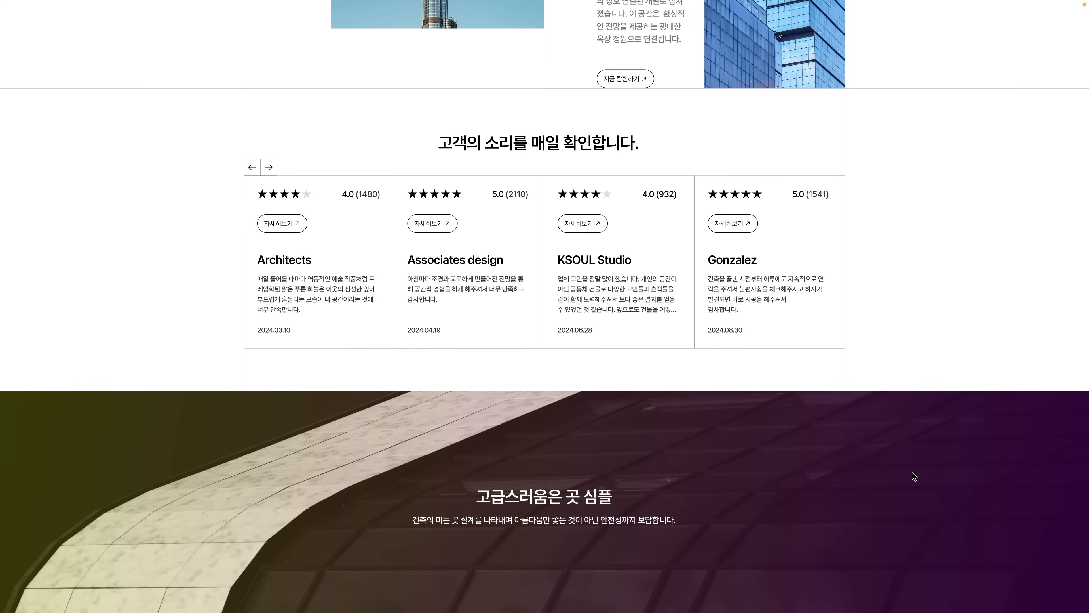
scroll(912, 472, "down", 3)
scroll(915, 479, "down", 3)
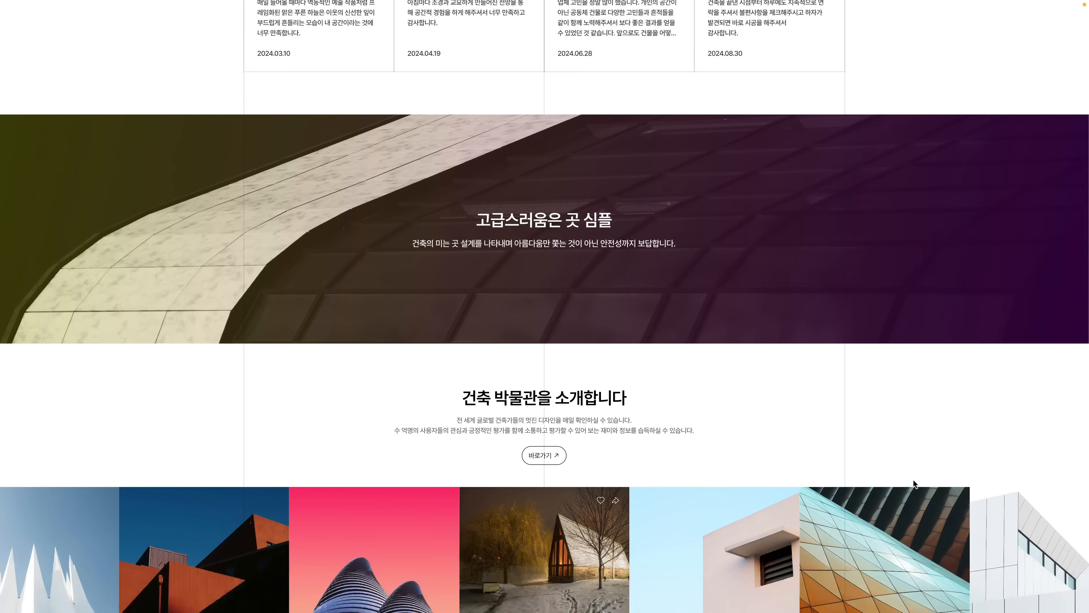
scroll(913, 479, "down", 3)
scroll(914, 482, "down", 2)
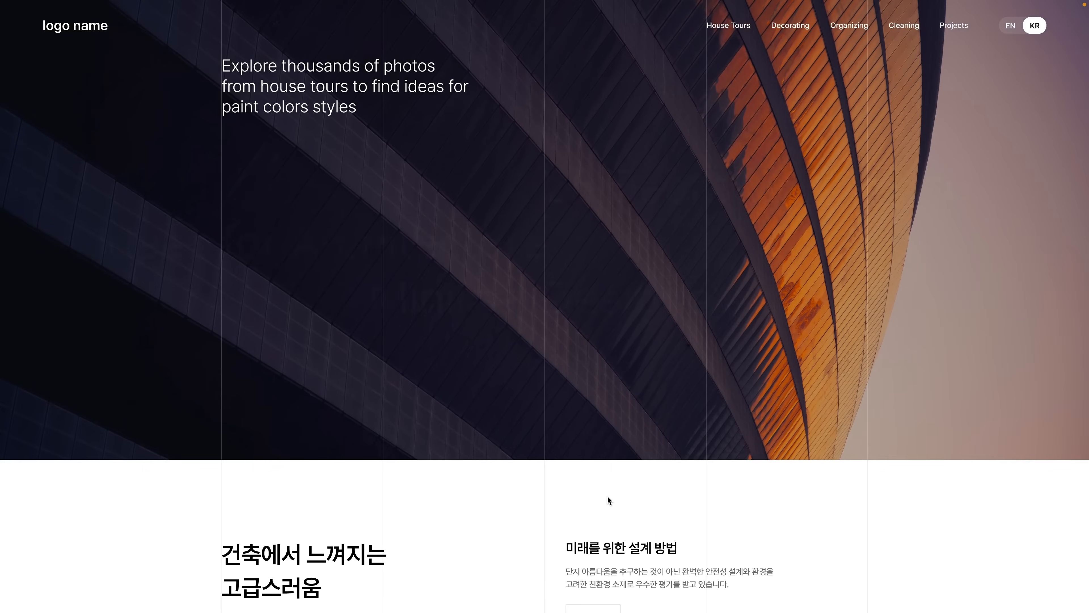
Test the redesigned hero: open All Banner, step forward to the tower photo and back, return to the full-size headline, and repeat the open-and-close transition
left_click(313, 449)
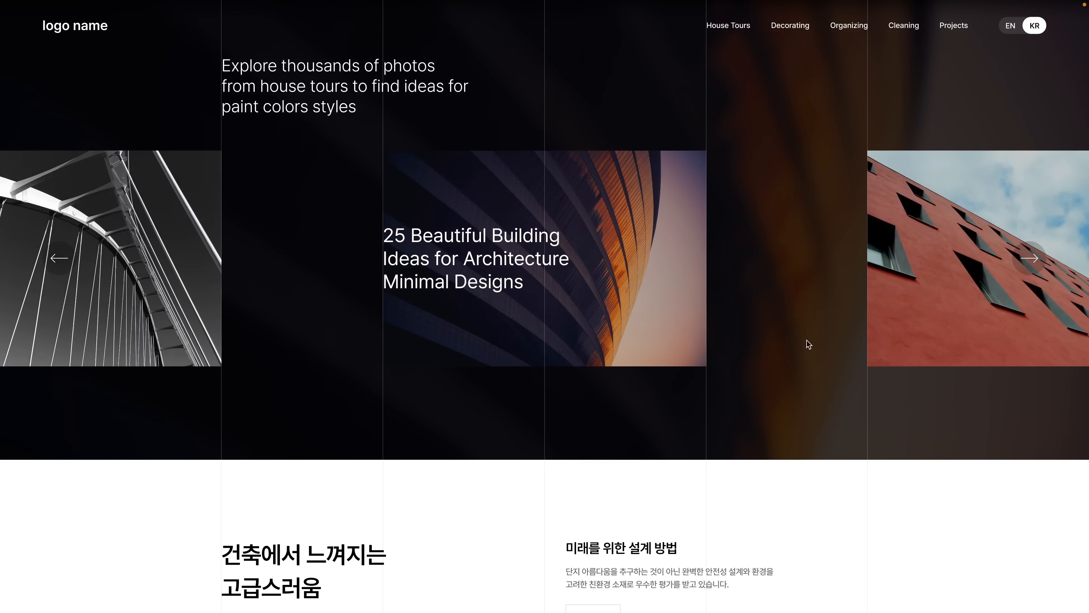
left_click(1023, 267)
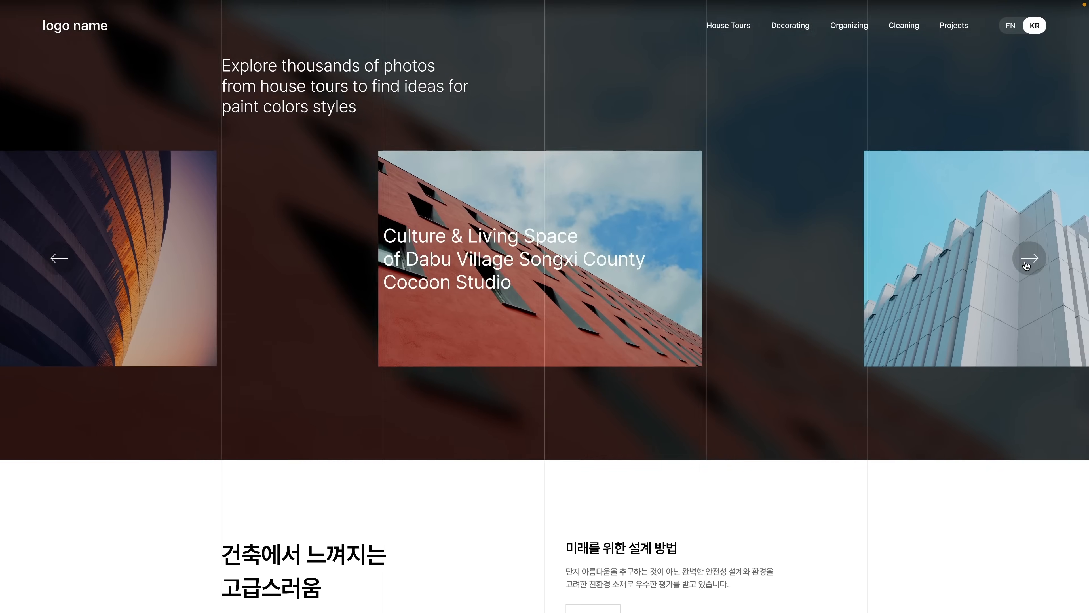
left_click(1021, 267)
left_click(51, 261)
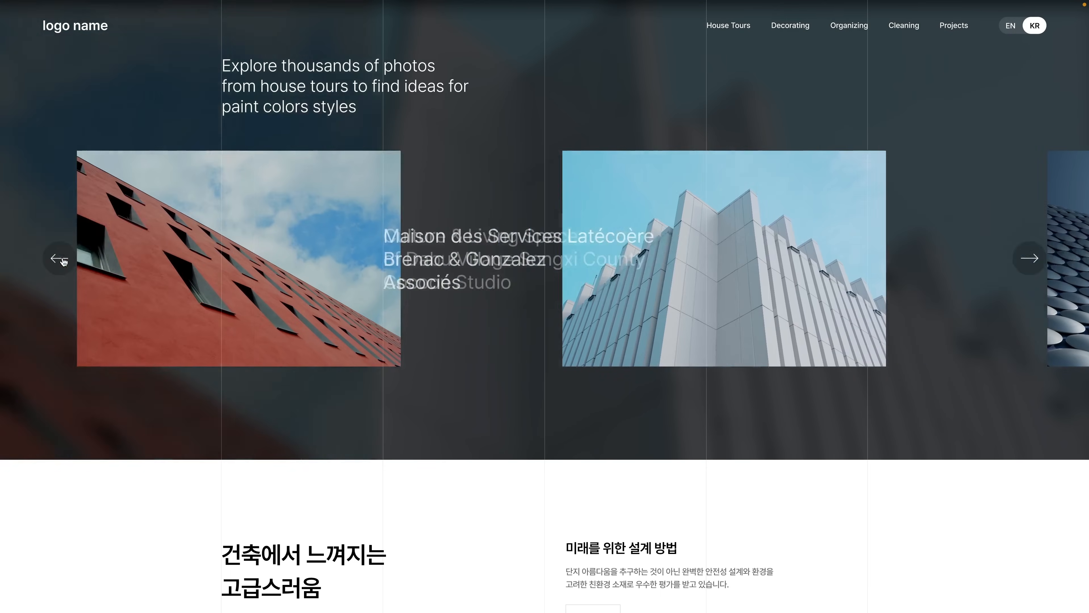
left_click(57, 259)
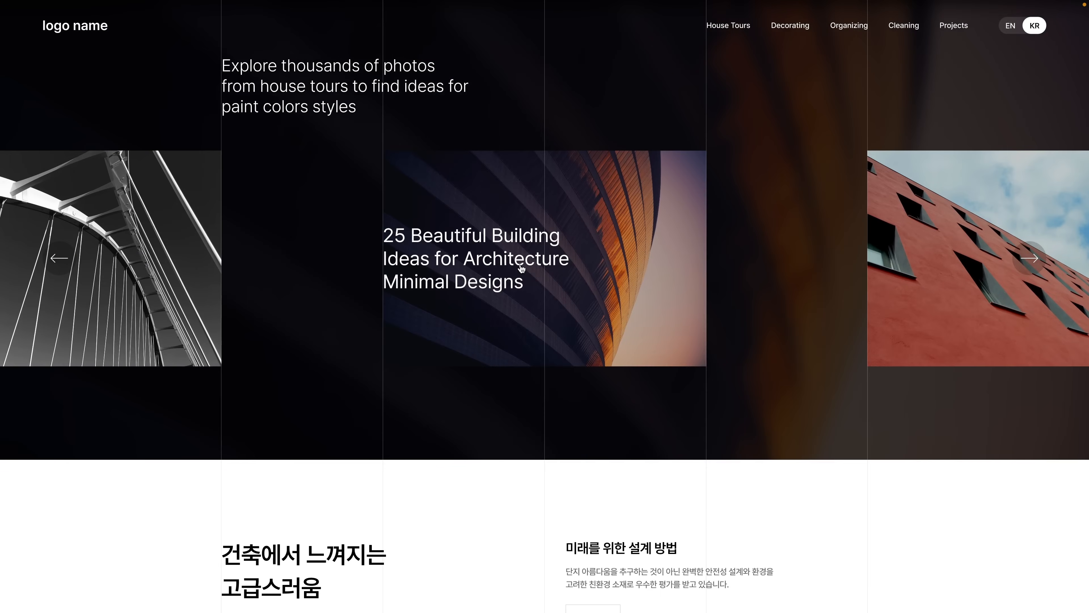
left_click(514, 271)
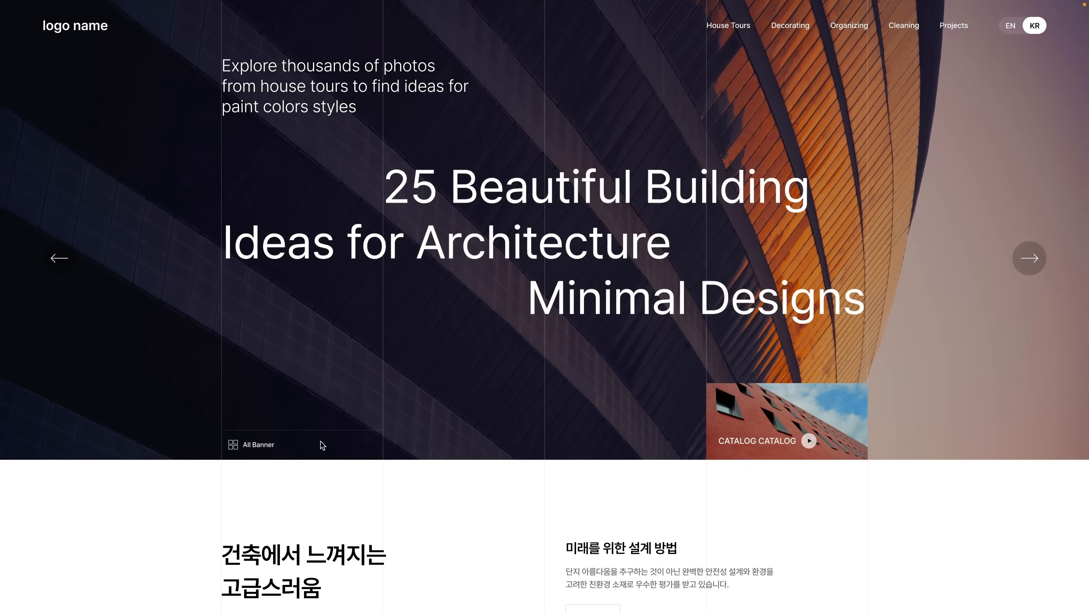
left_click(320, 445)
left_click(507, 283)
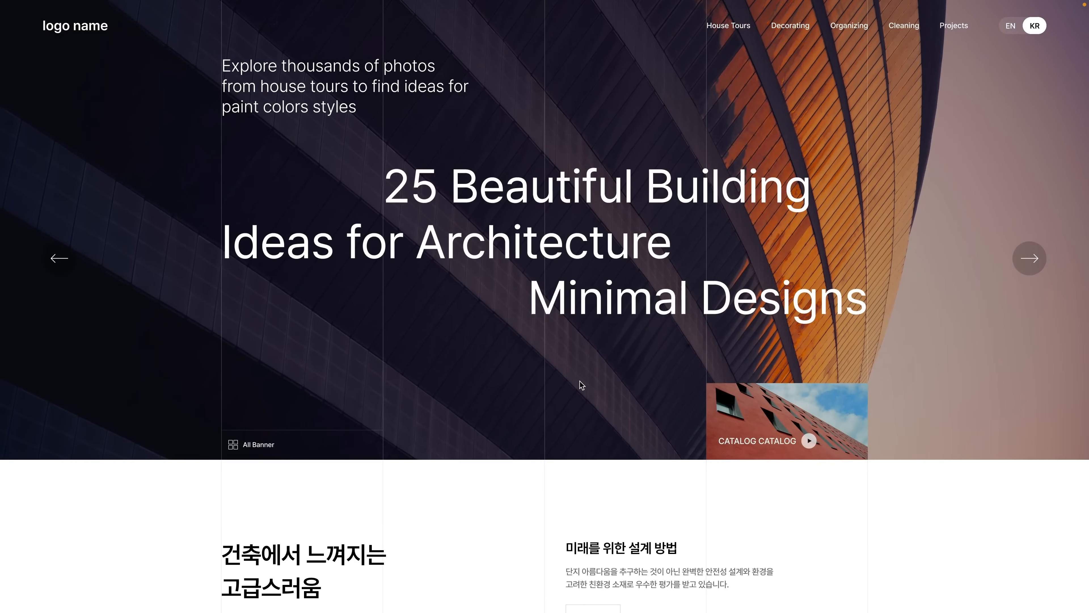
Examine the redesigned page's layout below the hero, covering the article cards, video section, logo strip and traditional-modern architecture section
scroll(579, 381, "down", 4)
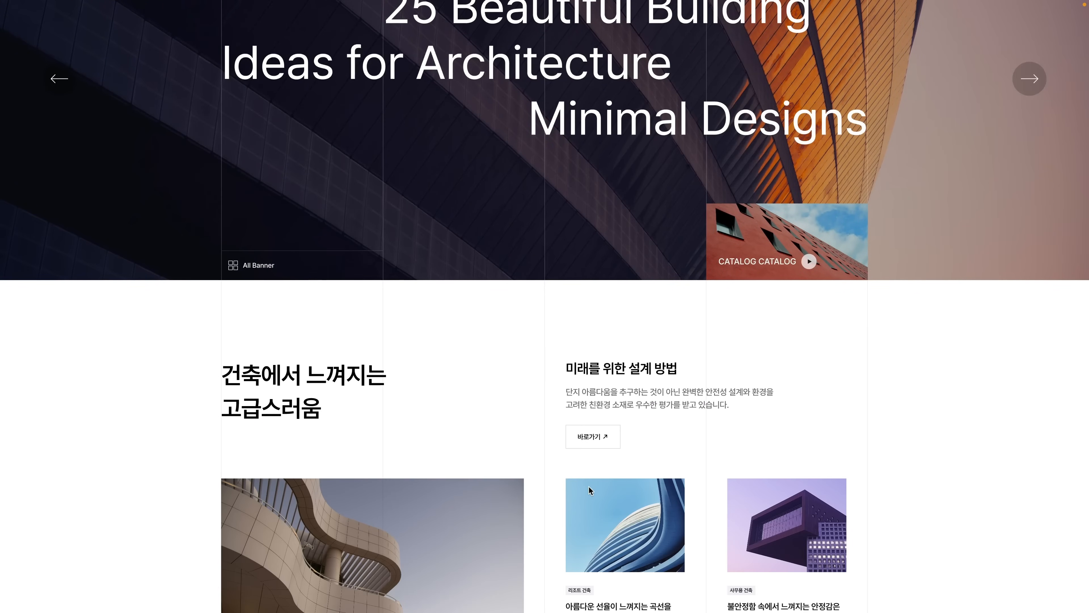
scroll(588, 485, "down", 3)
scroll(596, 503, "down", 4)
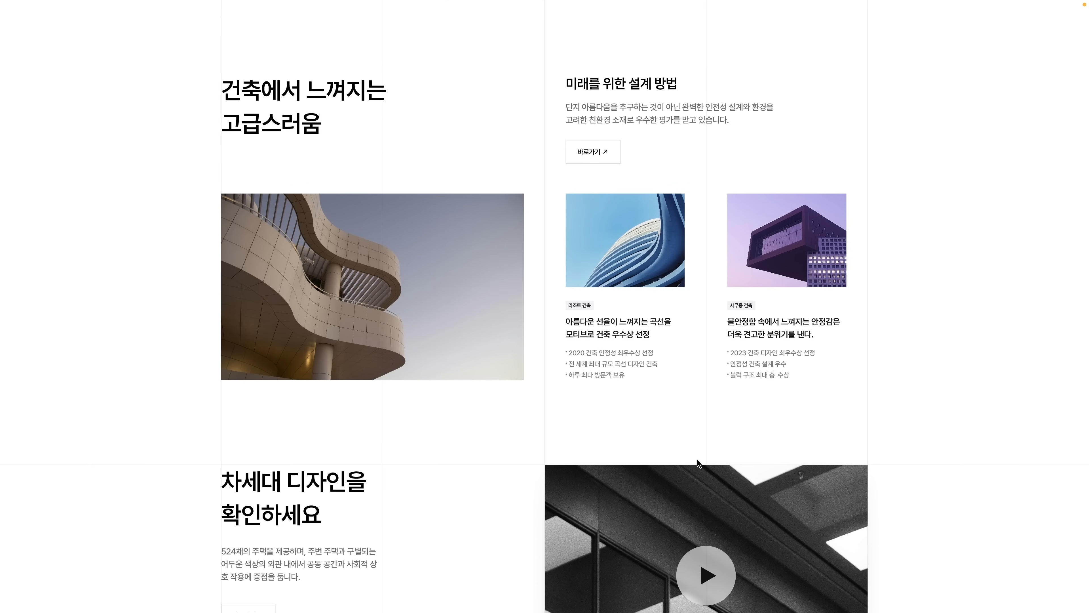
scroll(697, 459, "down", 4)
scroll(719, 469, "down", 3)
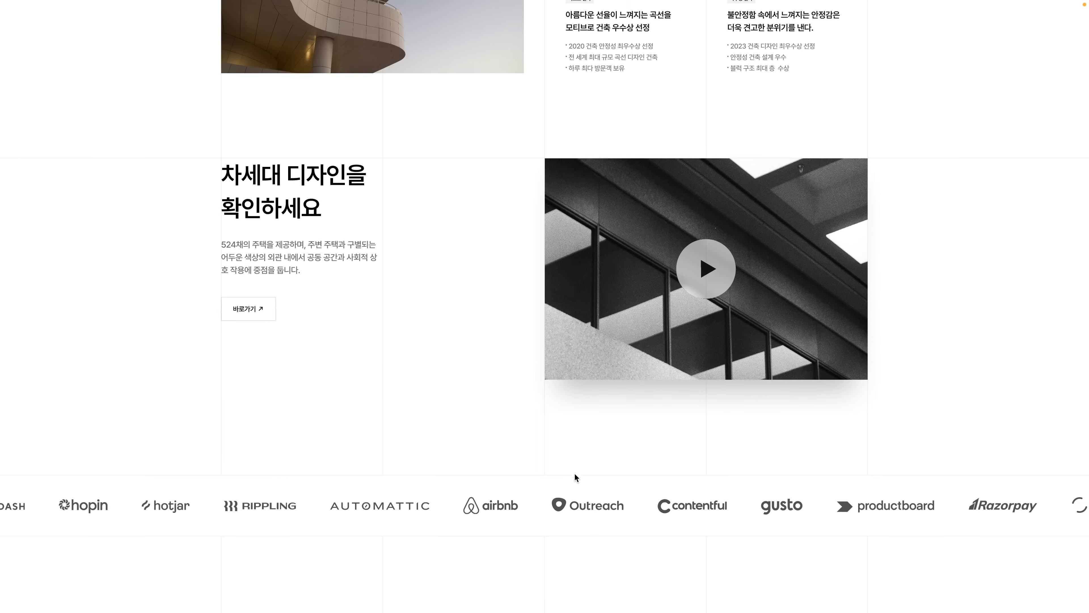
scroll(575, 474, "down", 4)
scroll(627, 492, "down", 5)
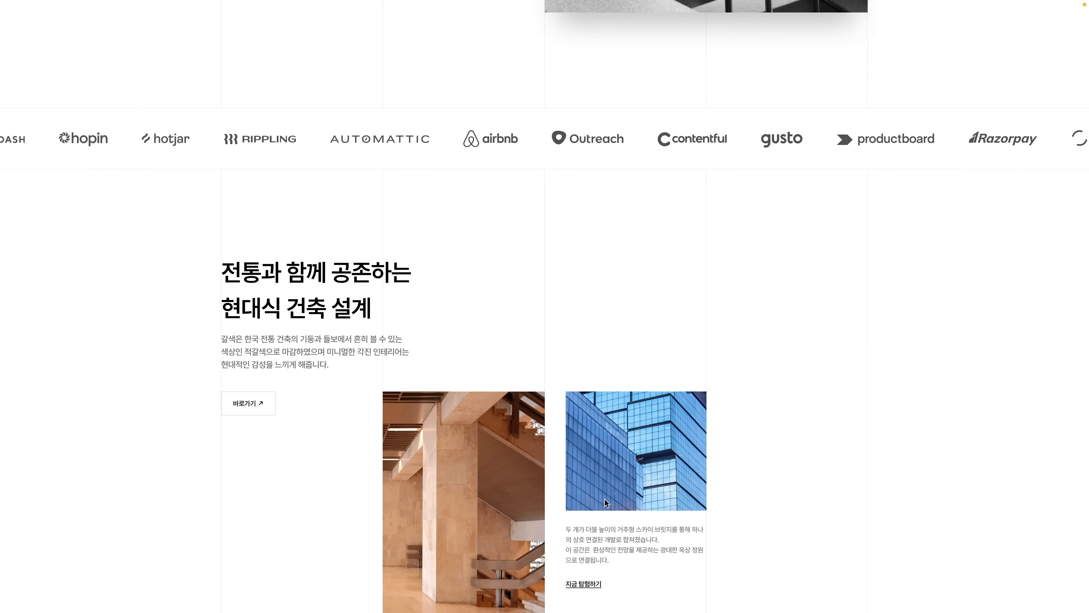
scroll(605, 500, "down", 5)
scroll(590, 506, "down", 5)
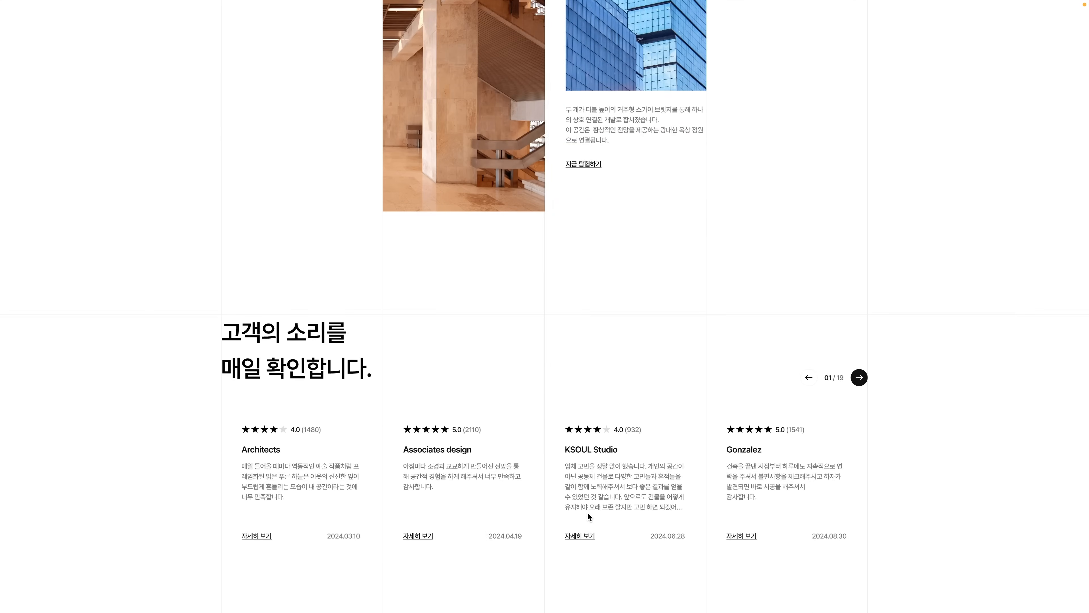
Test the customer review slider by switching twice between its first and second sets of cards
scroll(589, 516, "down", 3)
left_click(859, 244)
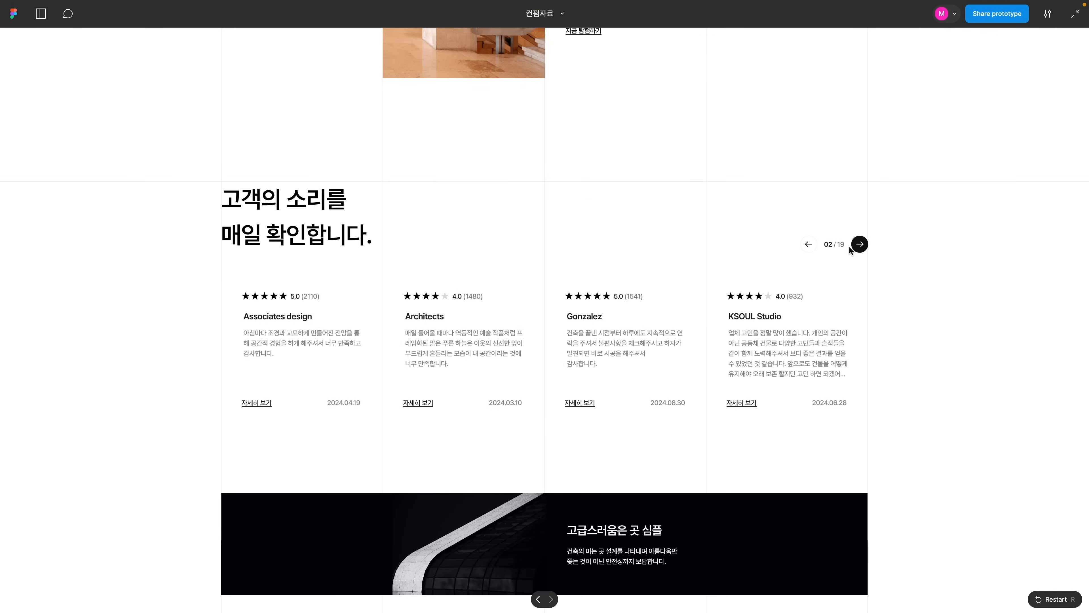
left_click(809, 244)
left_click(859, 244)
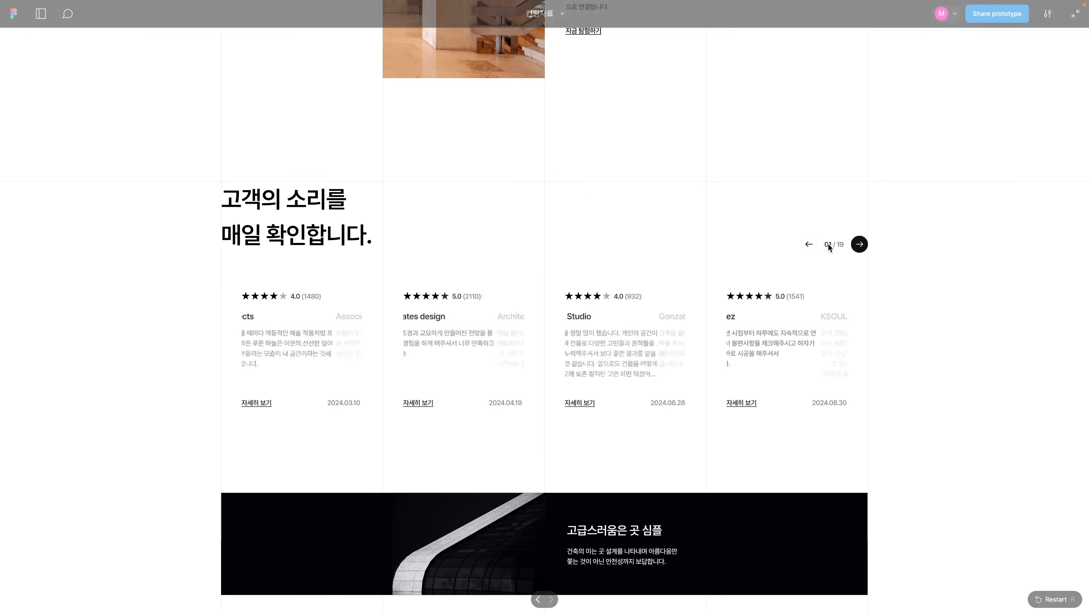
left_click(806, 244)
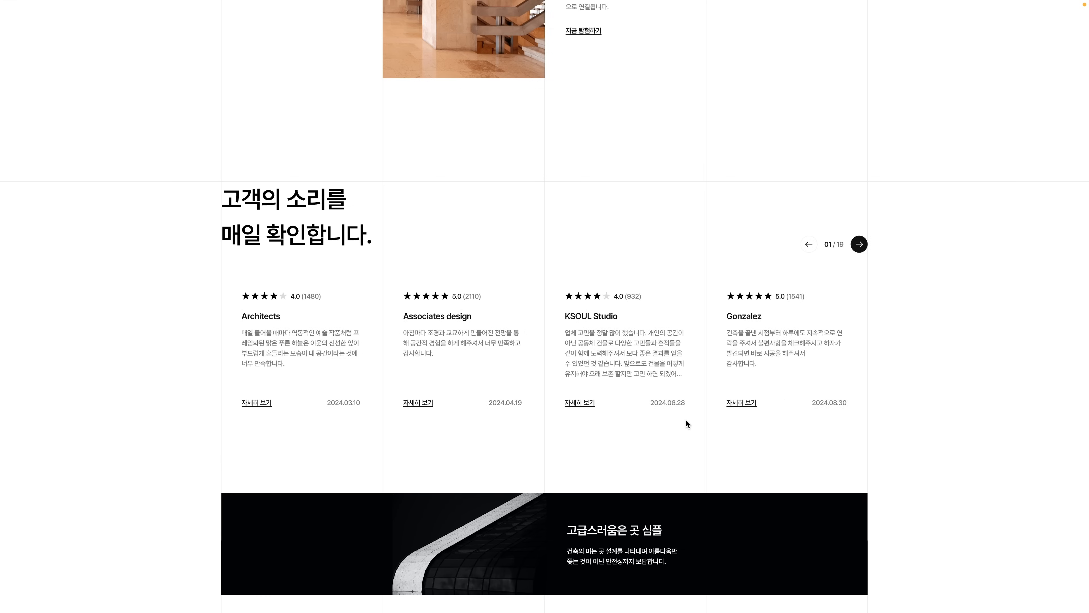
Test the architecture museum gallery by advancing two photos and going back two
scroll(685, 419, "down", 3)
scroll(687, 424, "down", 9)
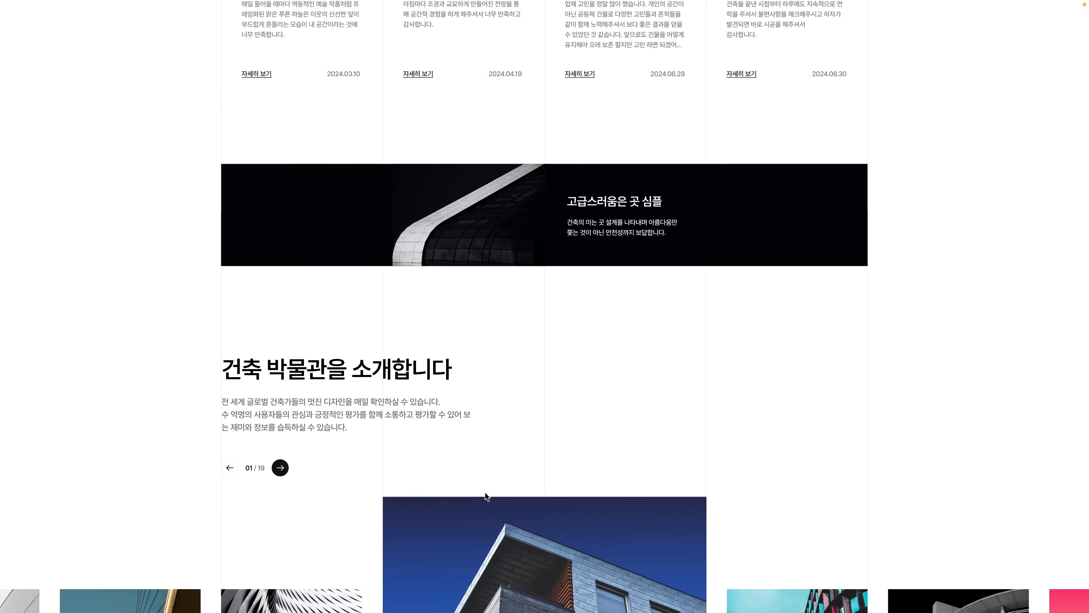
scroll(470, 486, "down", 2)
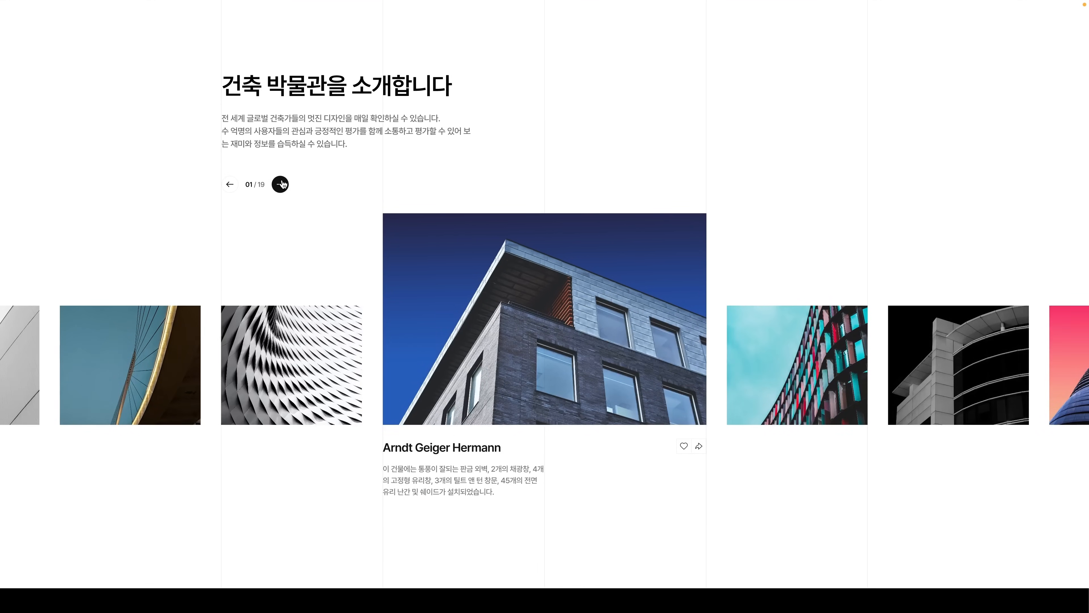
left_click(280, 185)
left_click(280, 184)
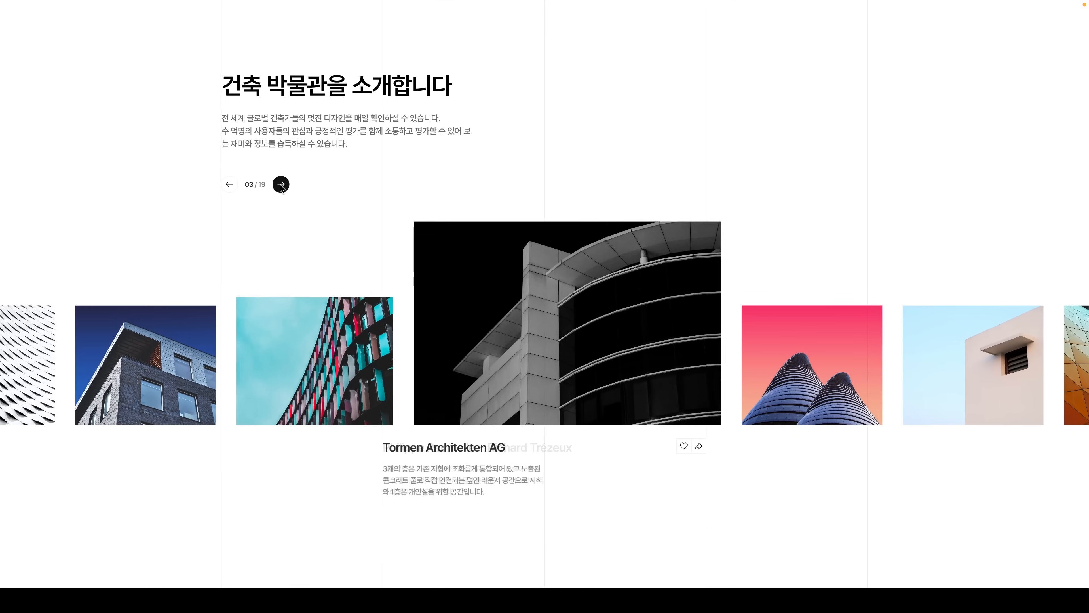
left_click(229, 184)
left_click(229, 184)
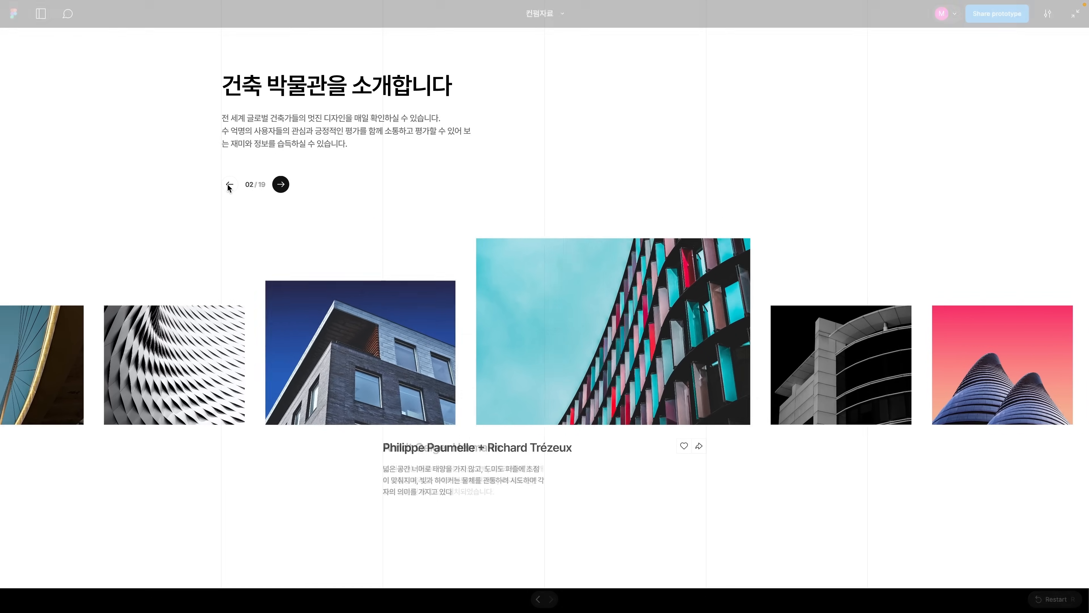